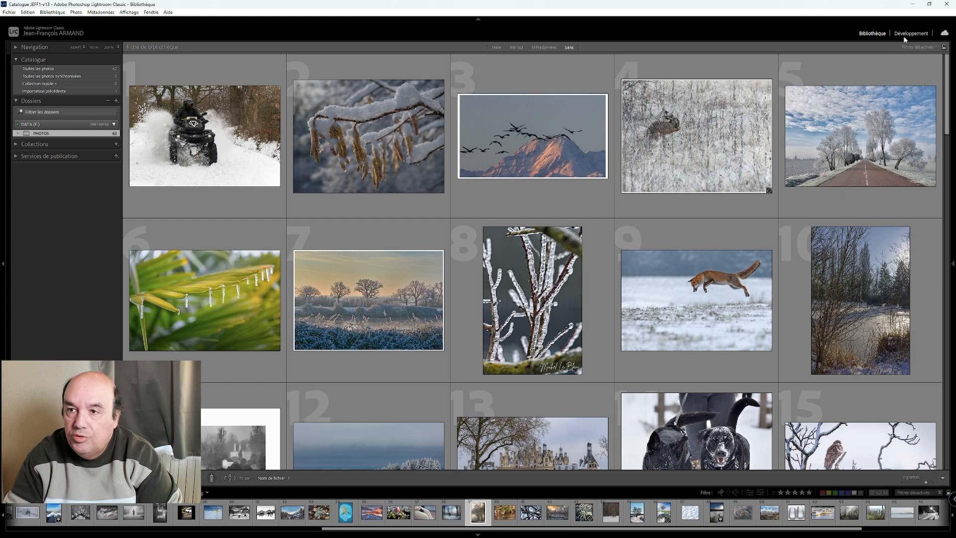
- Switch to the Develop module and open the first photo of the series, the quad bike in the snow
click(910, 34)
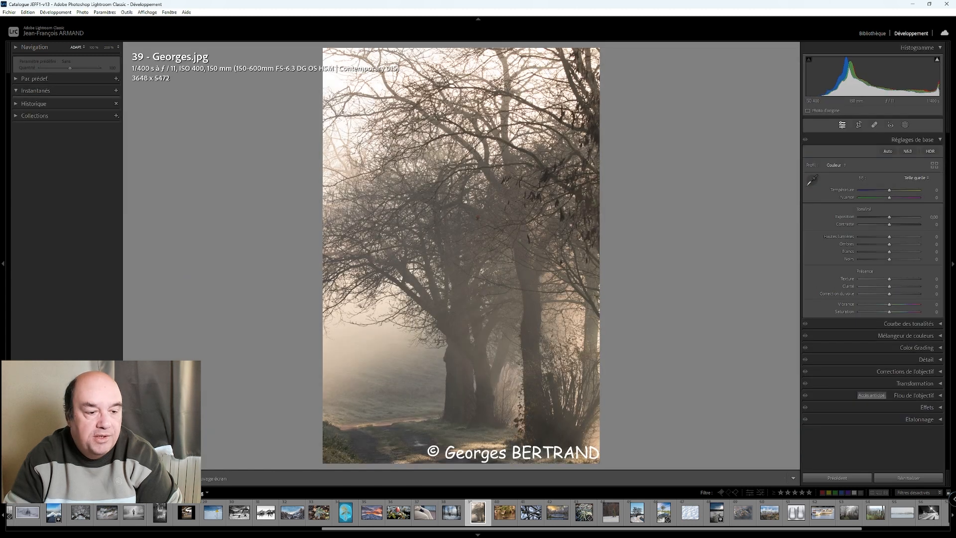
drag(451, 533, 122, 535)
click(28, 508)
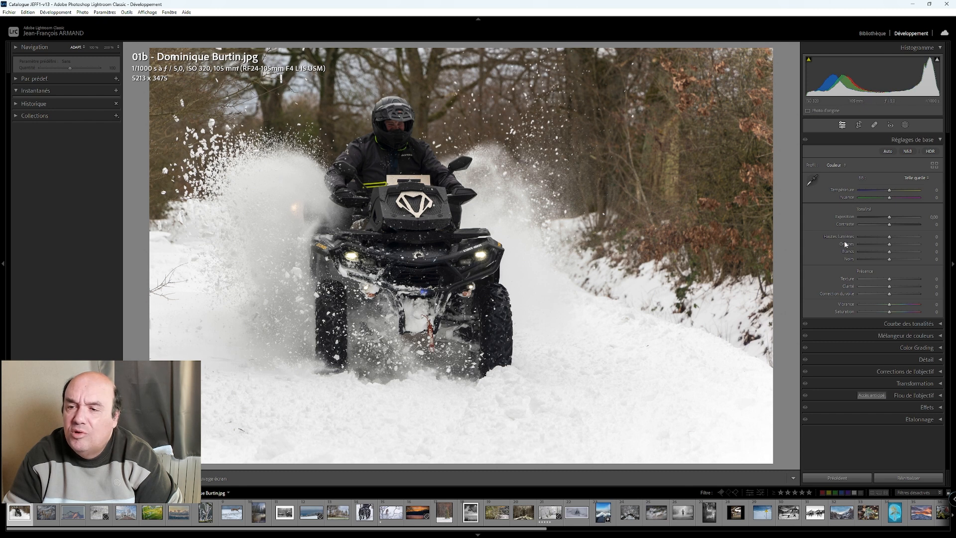
- Adjust the quad bike photo's tones: shadows +51, contrast -45 and dehaze about +40
drag(890, 244, 911, 246)
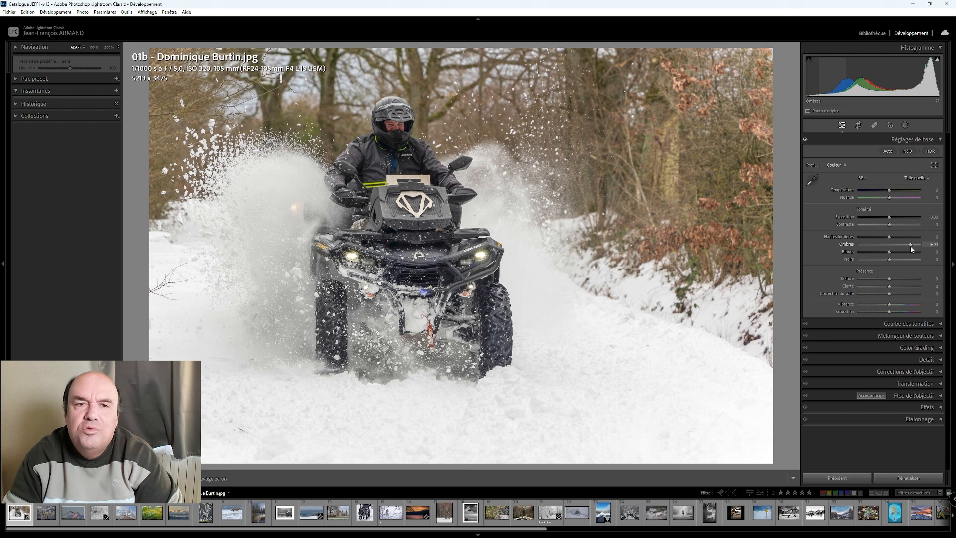
drag(909, 246, 903, 249)
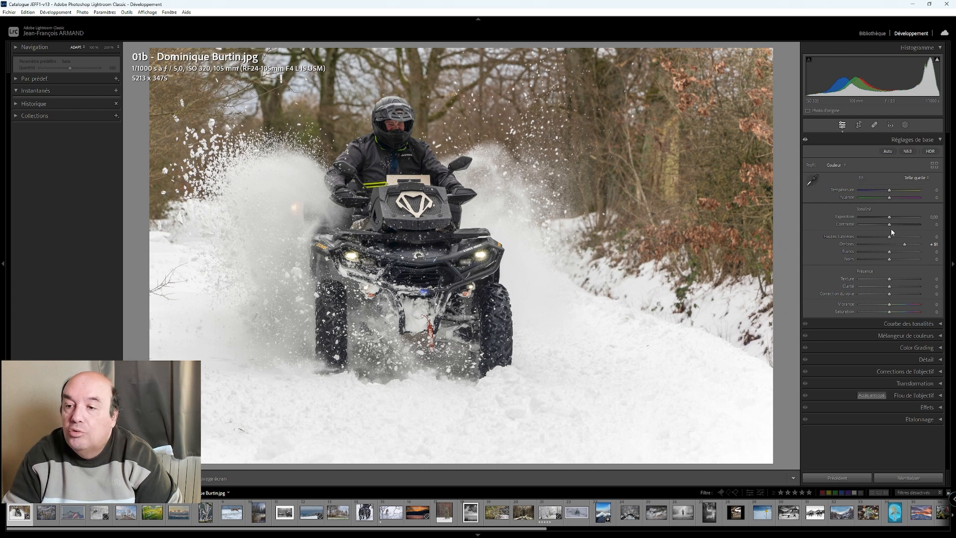
drag(892, 224, 877, 237)
drag(889, 295, 900, 294)
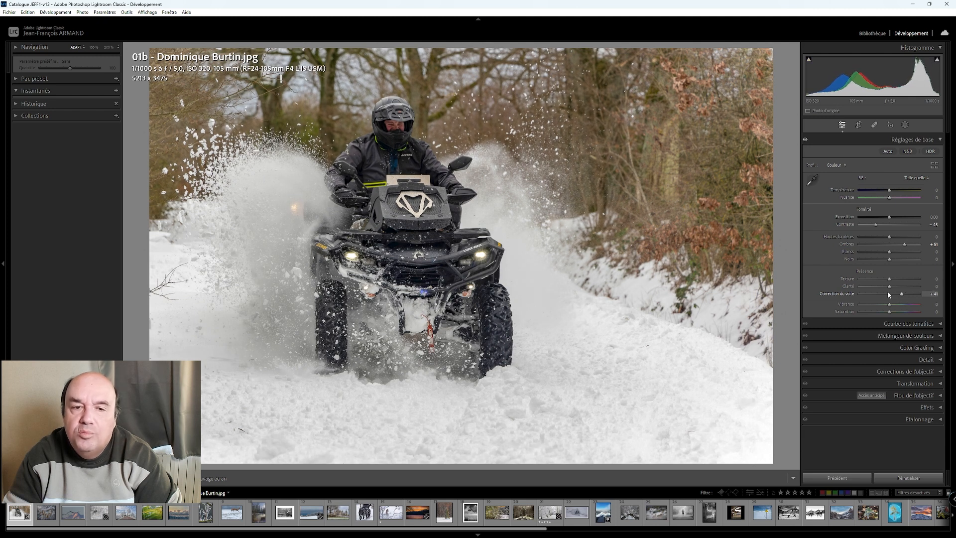
- Raise the whites to about +45 while checking highlight clipping, and cool the temperature to -5
click(937, 60)
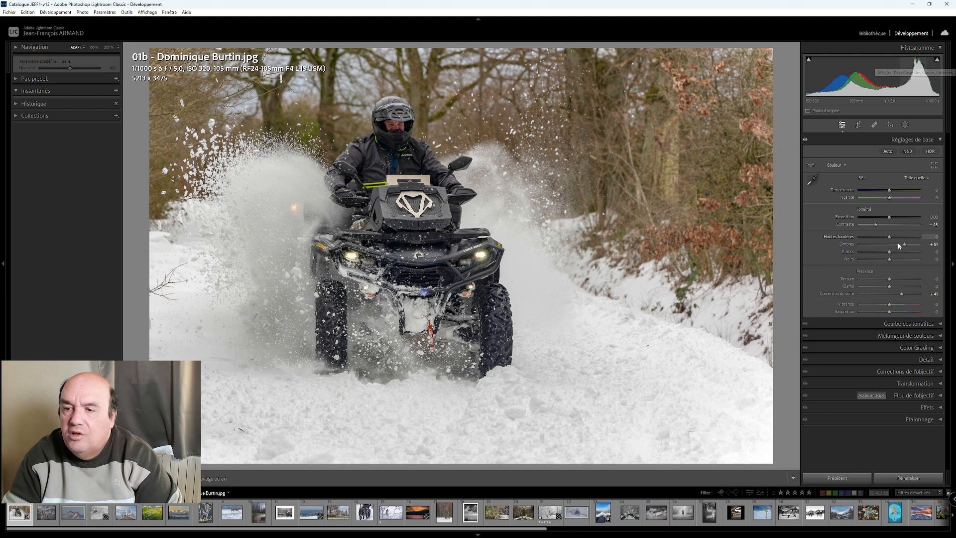
key(Up)
key(Up)
key(Up)
key(Up)
key(Up)
key(Up)
key(Up)
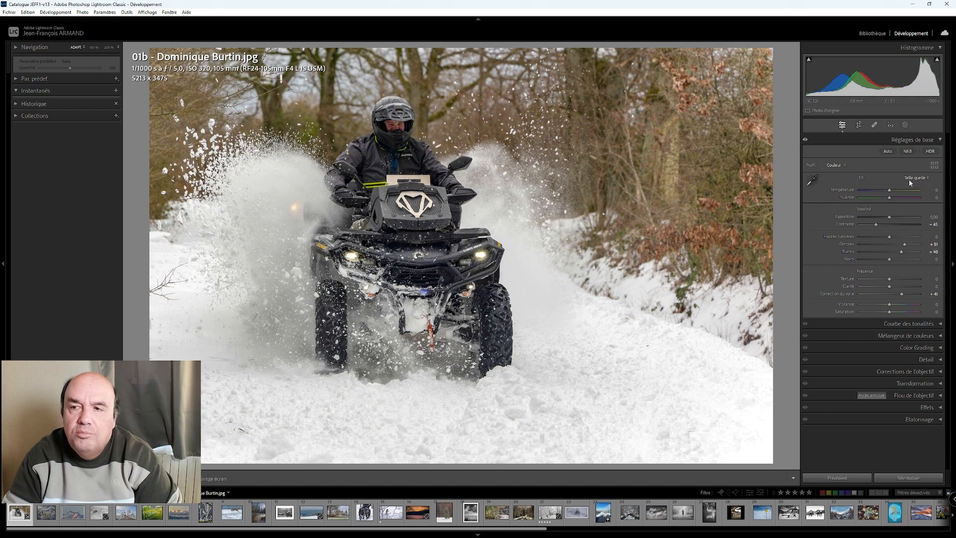
click(938, 60)
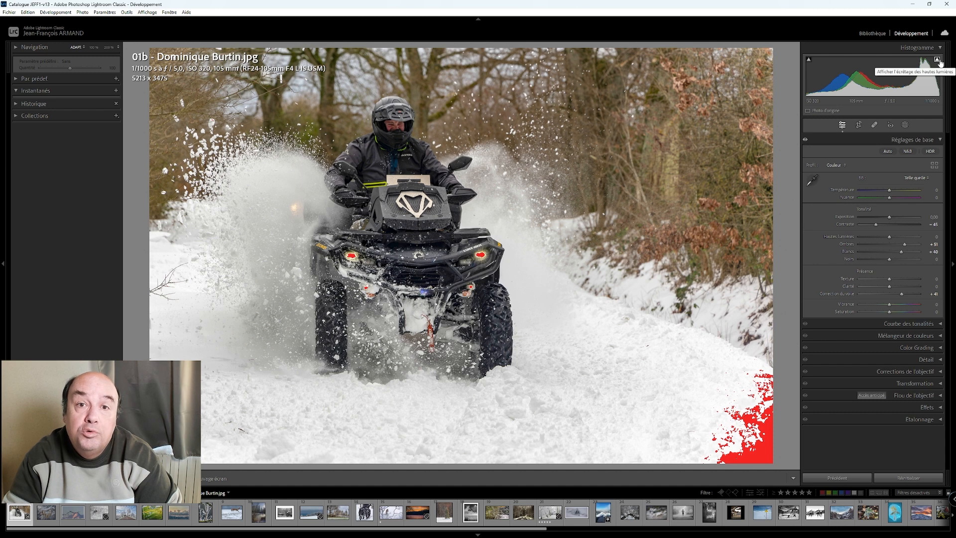
drag(901, 253, 902, 253)
drag(891, 192, 889, 193)
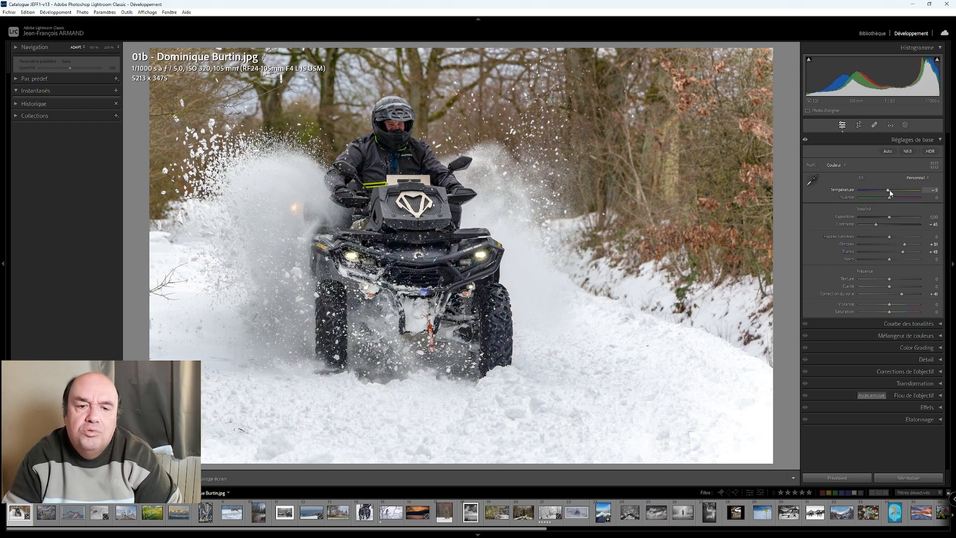
- Try a 16 x 9 crop on the quad bike photo, moving the image slightly down inside the frame
click(859, 127)
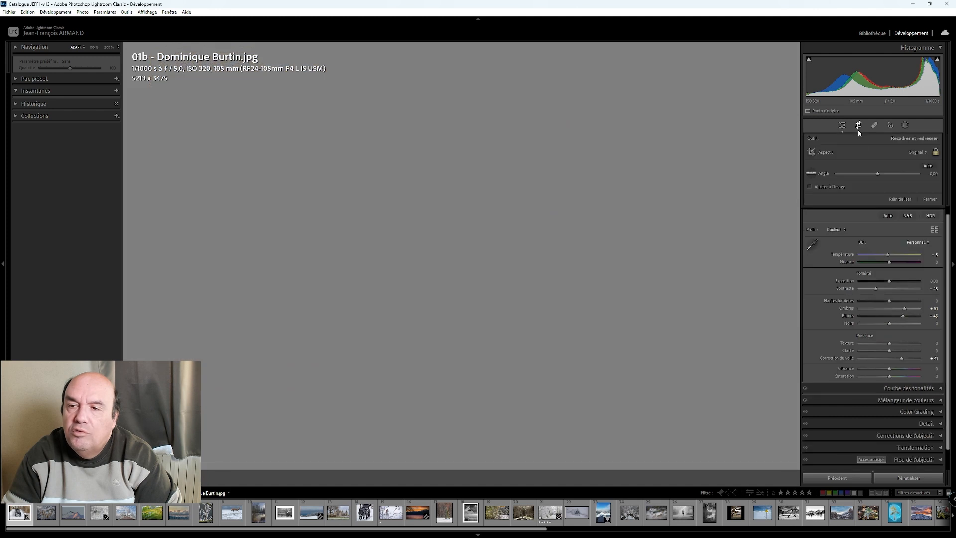
click(918, 152)
click(856, 243)
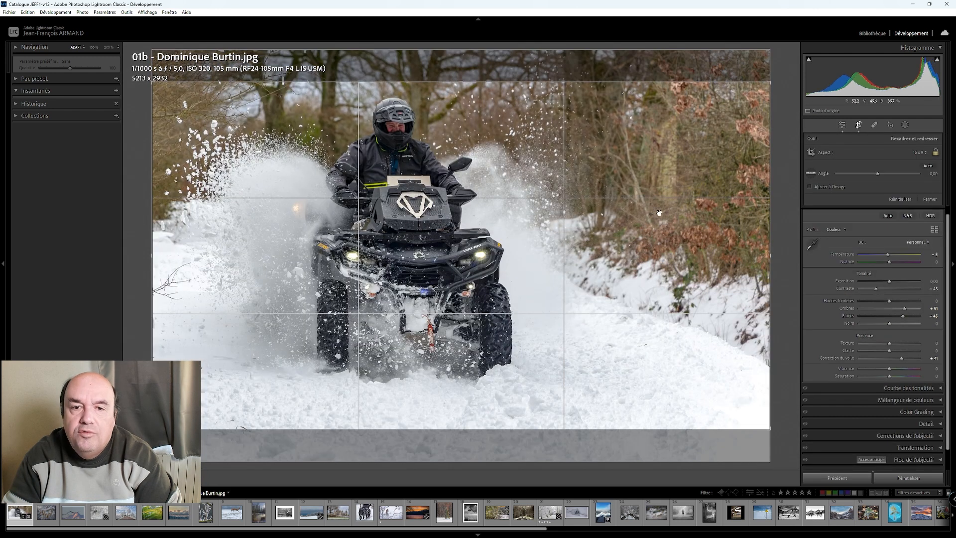
mouse_move(658, 209)
mouse_down()
mouse_move(658, 232)
mouse_move(665, 217)
mouse_up()
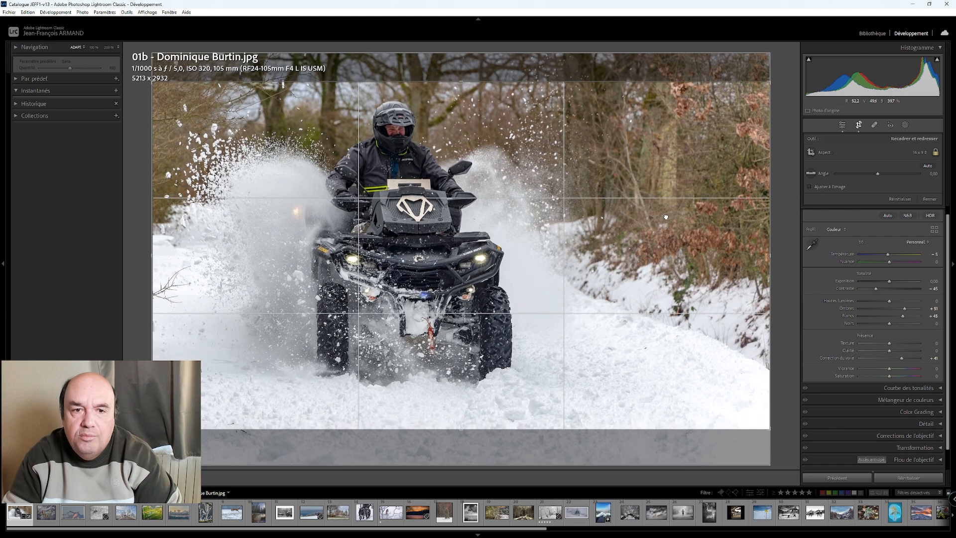
click(843, 127)
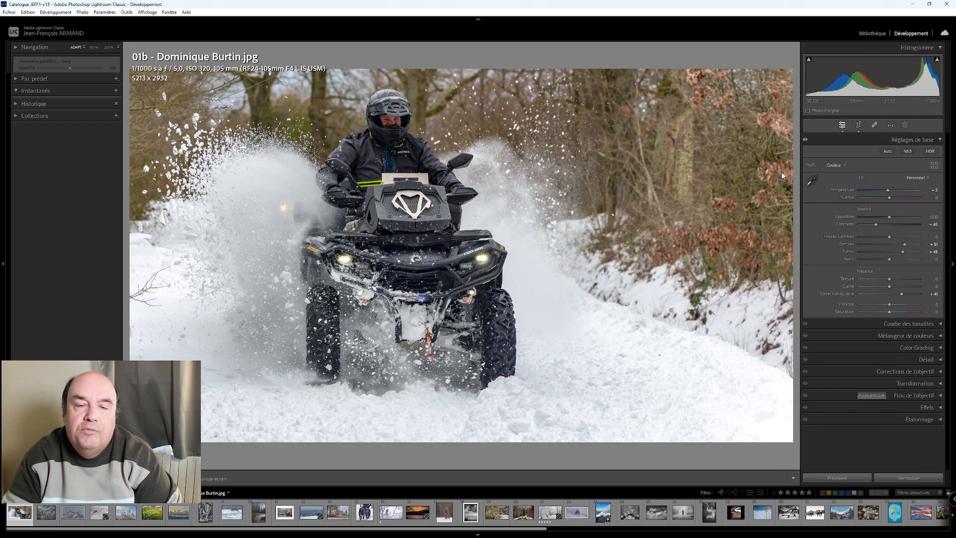
- Reset the crop of the quad bike photo to the original full frame
click(858, 126)
right_click(536, 147)
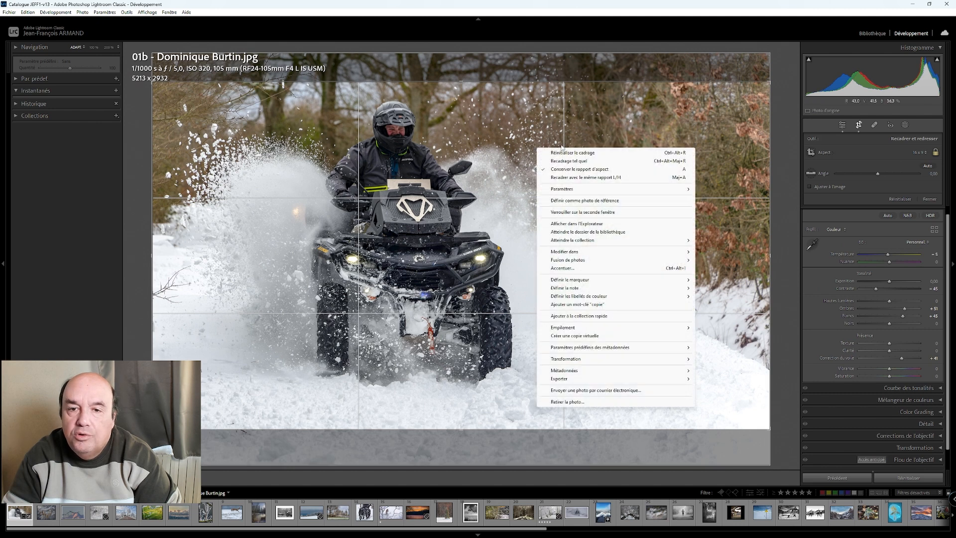
click(557, 152)
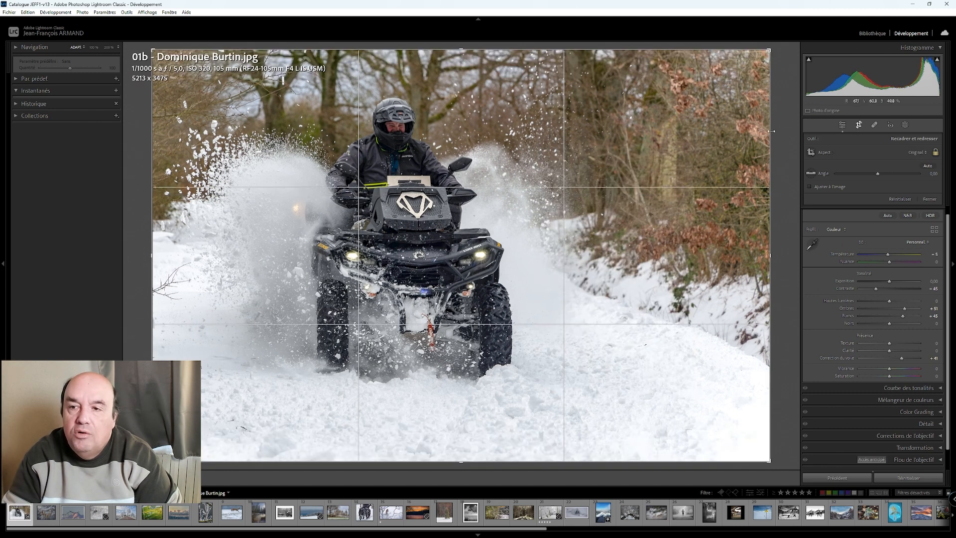
click(845, 126)
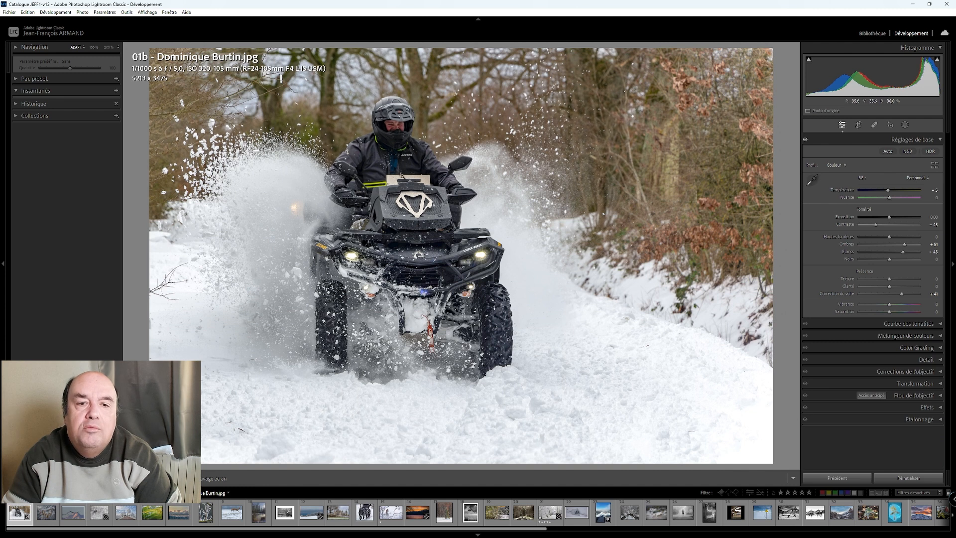
- Compare the quad bike photo before and after, including close up, and lower the blacks to about -45
key(y)
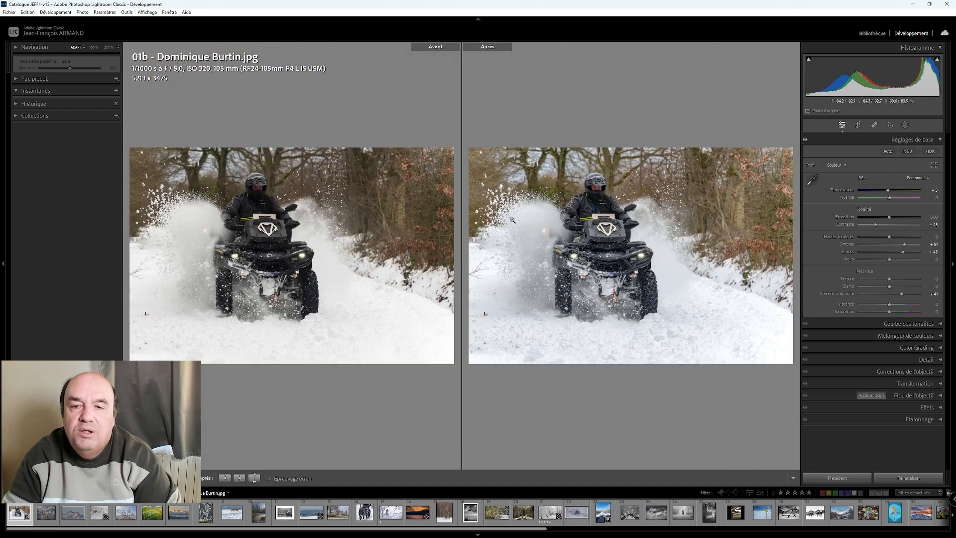
click(601, 226)
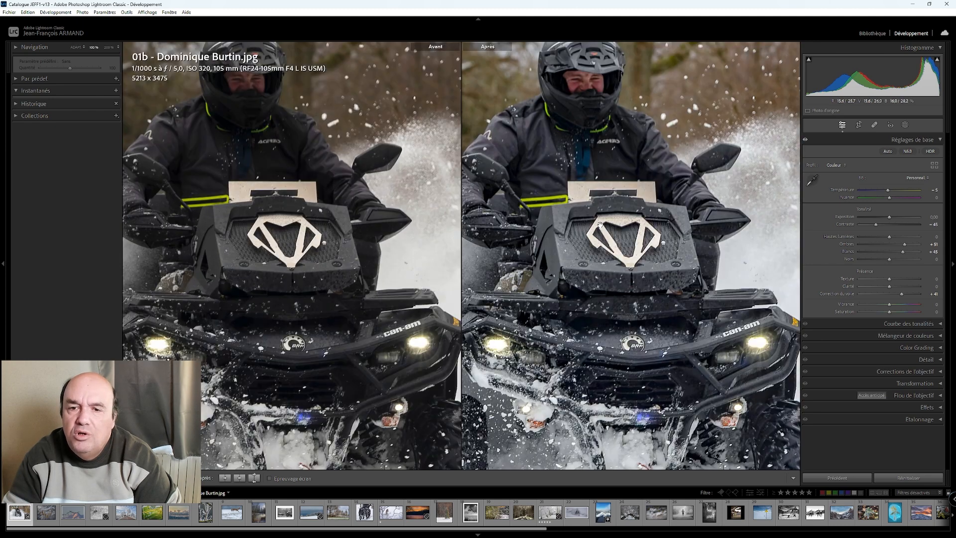
click(601, 226)
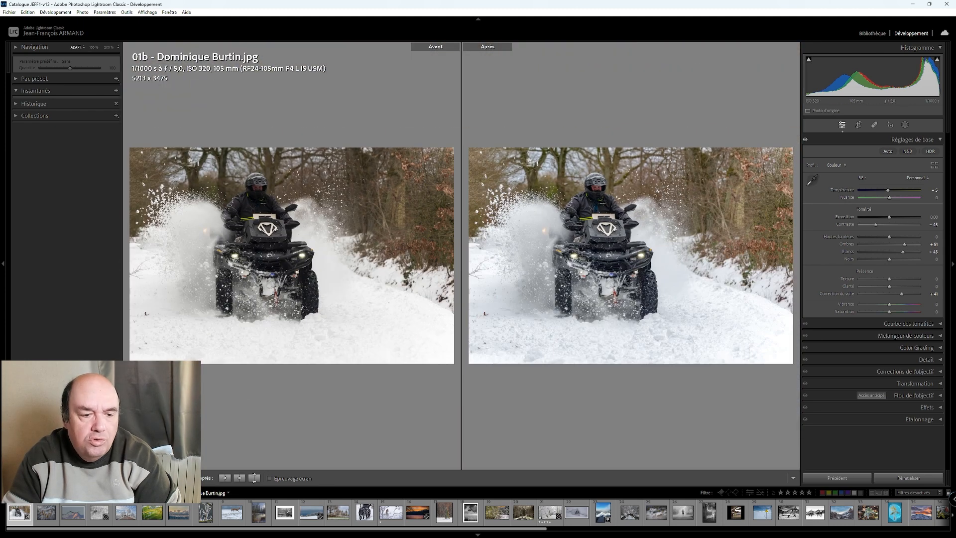
key(y)
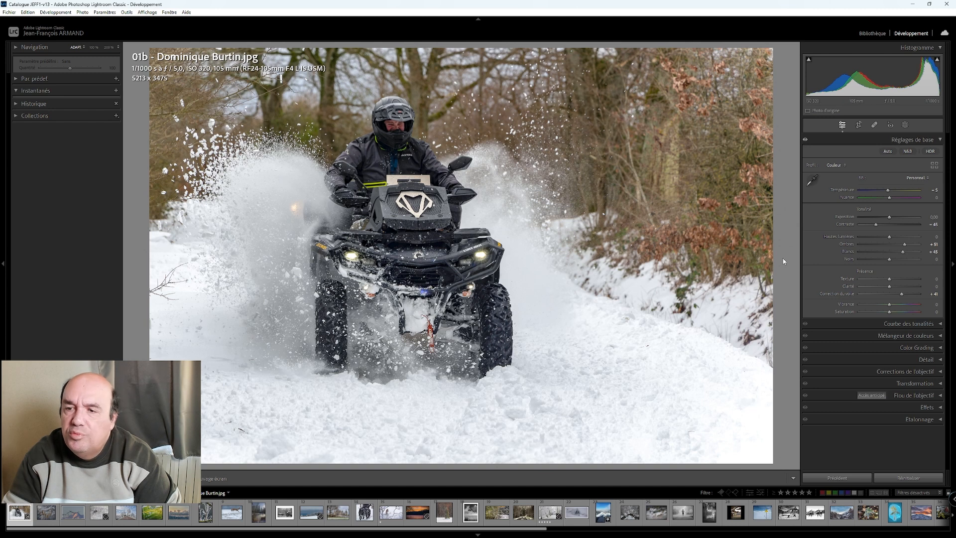
mouse_move(890, 261)
mouse_down()
mouse_move(900, 261)
mouse_move(876, 261)
mouse_up()
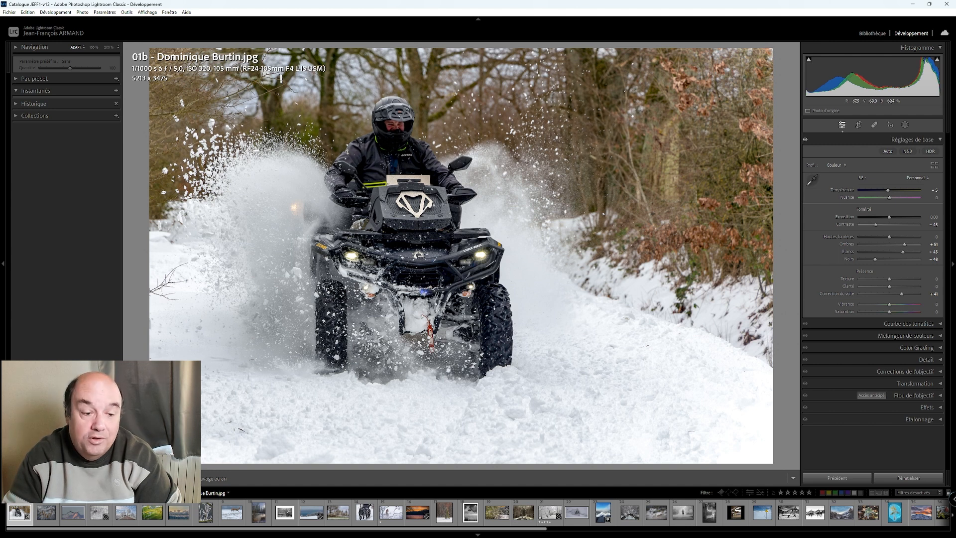
- Open the second photo, the snow-covered catkins, and raise its whites to +70
click(54, 507)
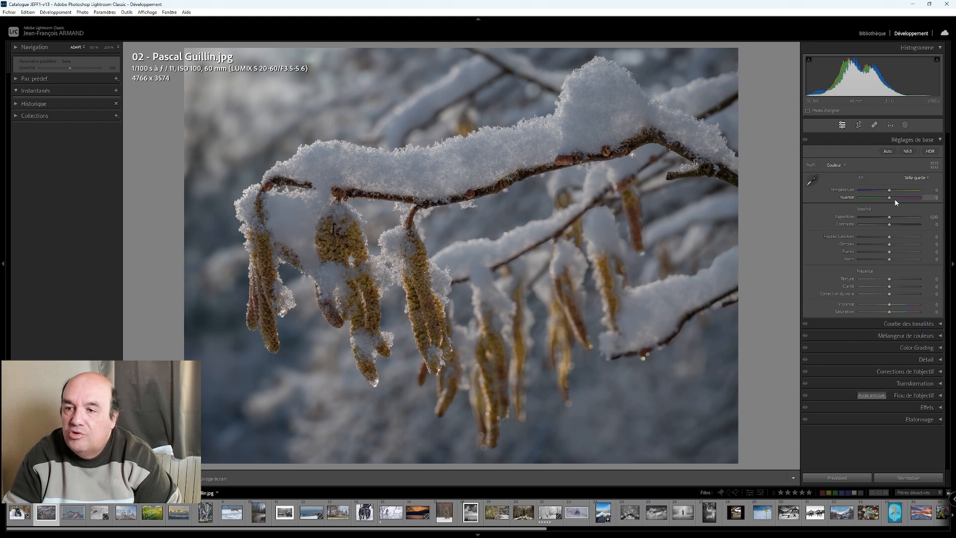
key(Down)
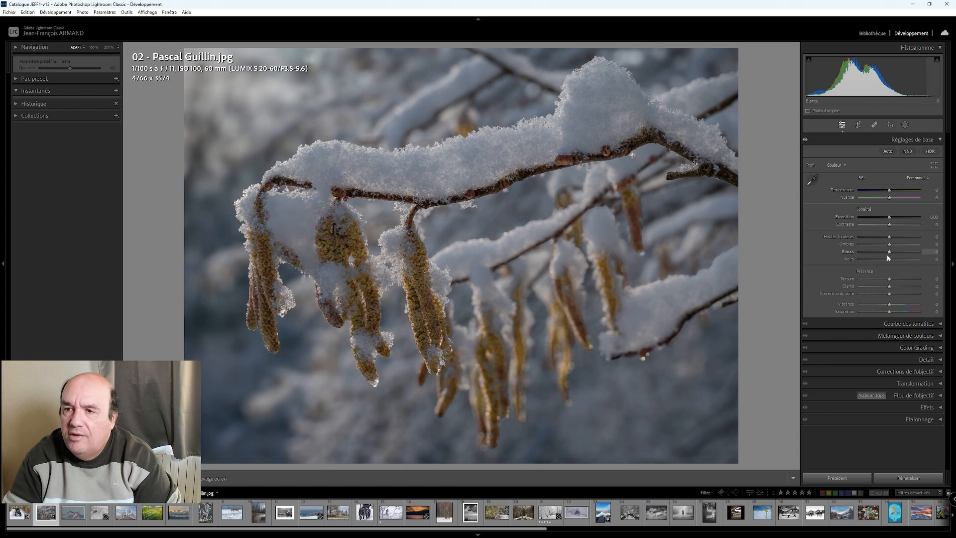
key(shift+Up)
key(shift+Up)
key(shift+Up)
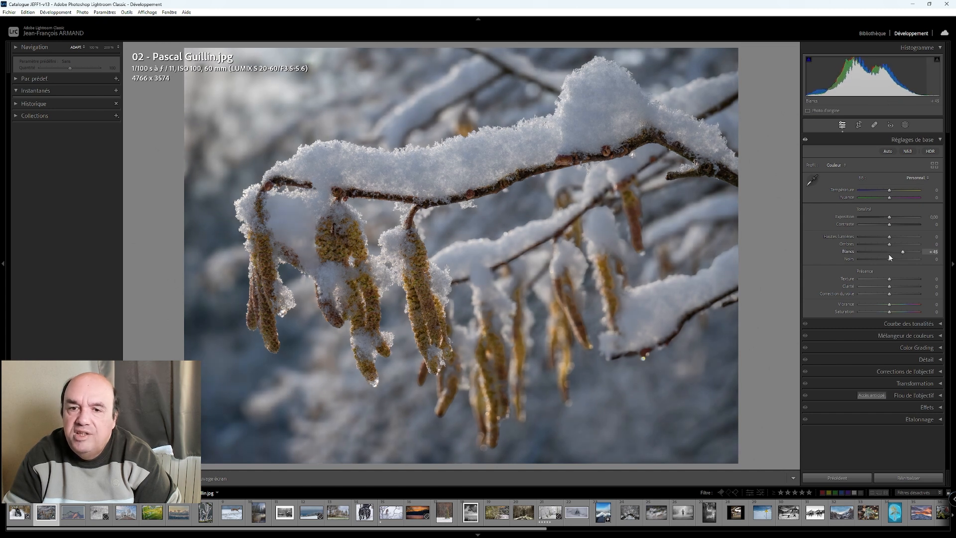
key(Up)
key(Up)
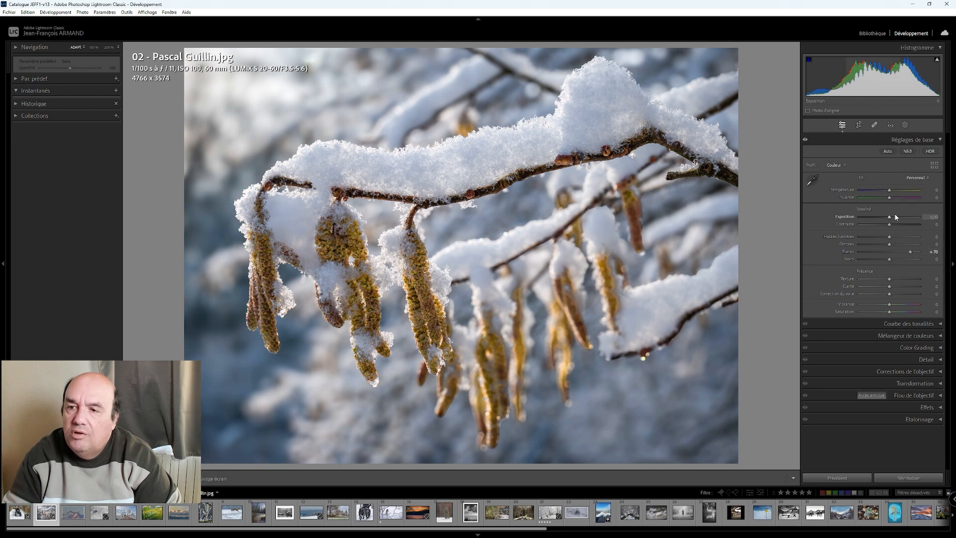
- Lower the catkins photo's contrast to about -70, set the temperature to +5, and compare before and after
drag(890, 226, 867, 234)
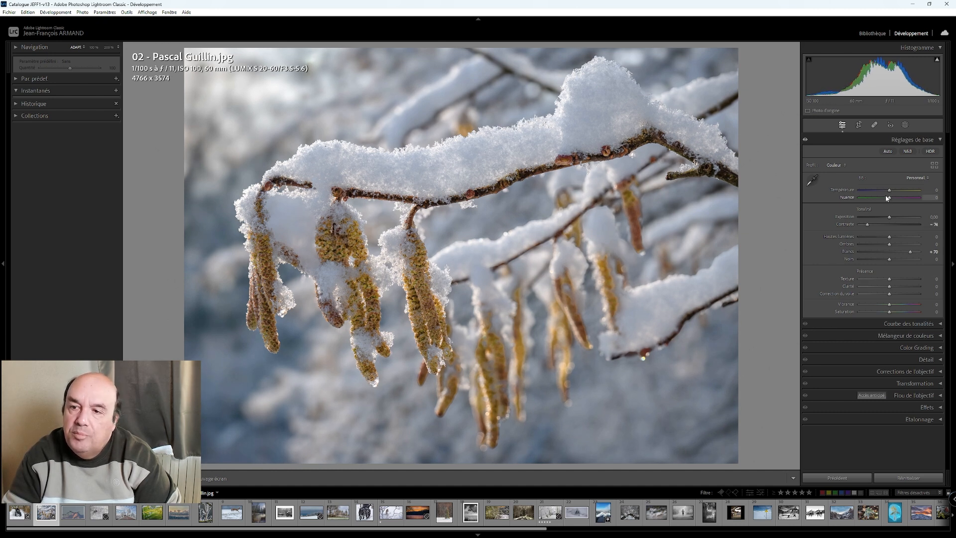
scroll(890, 194, up, 2)
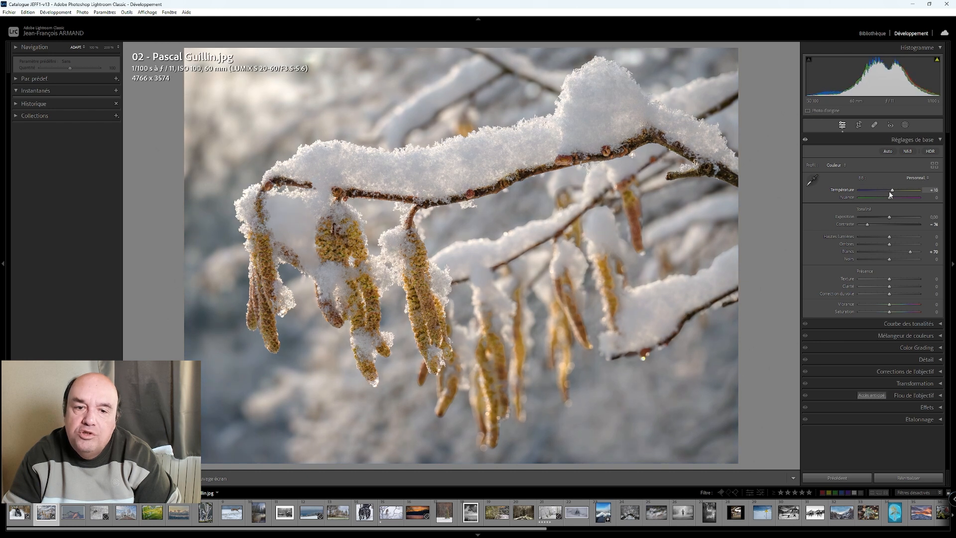
scroll(890, 194, down, 1)
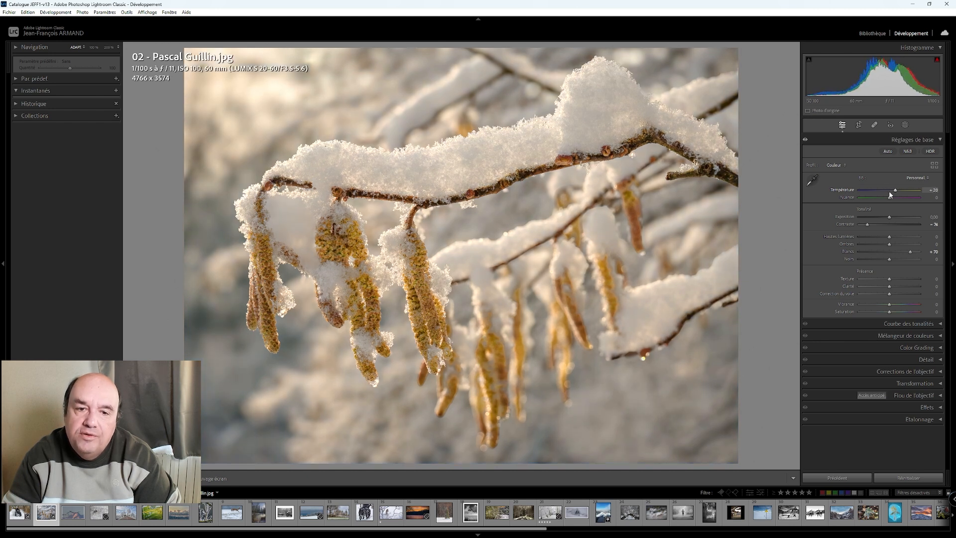
scroll(890, 195, down, 3)
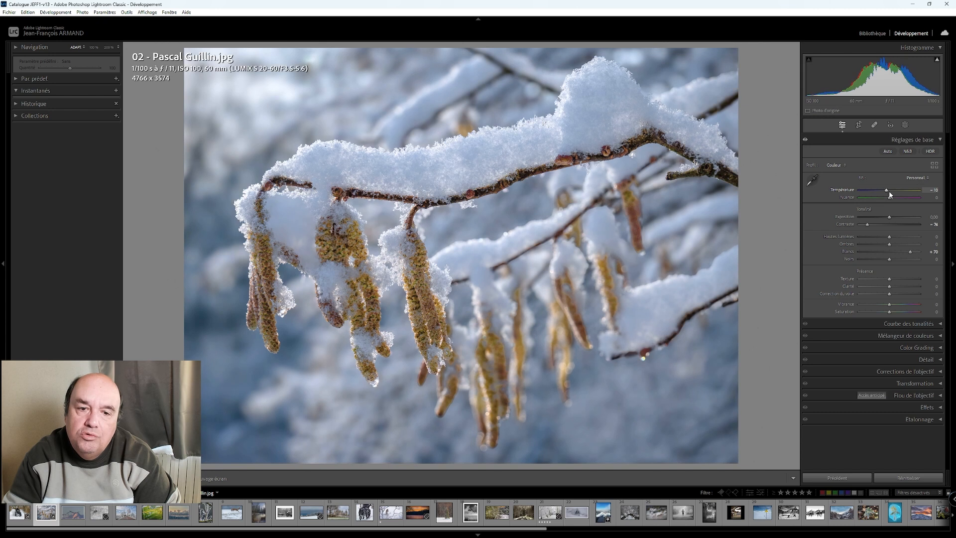
scroll(891, 194, up, 3)
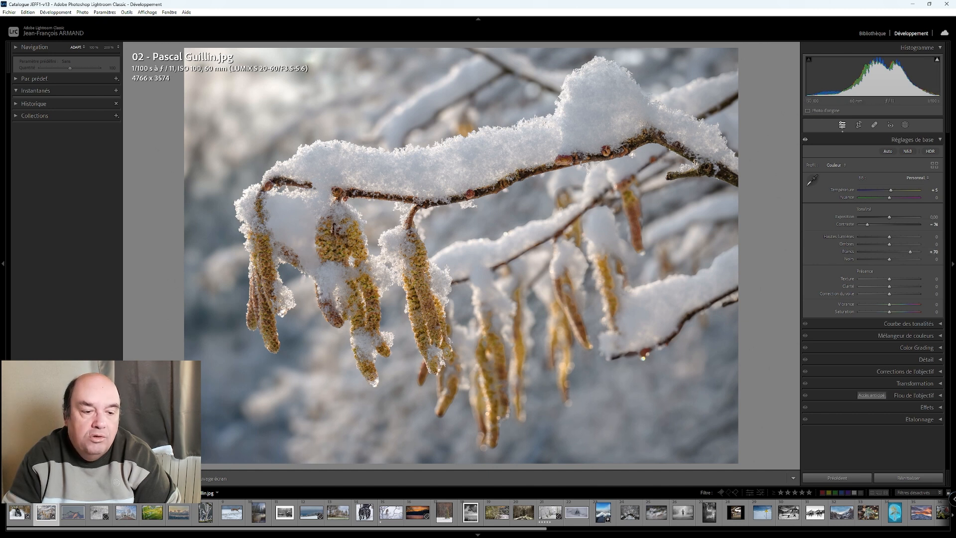
click(188, 478)
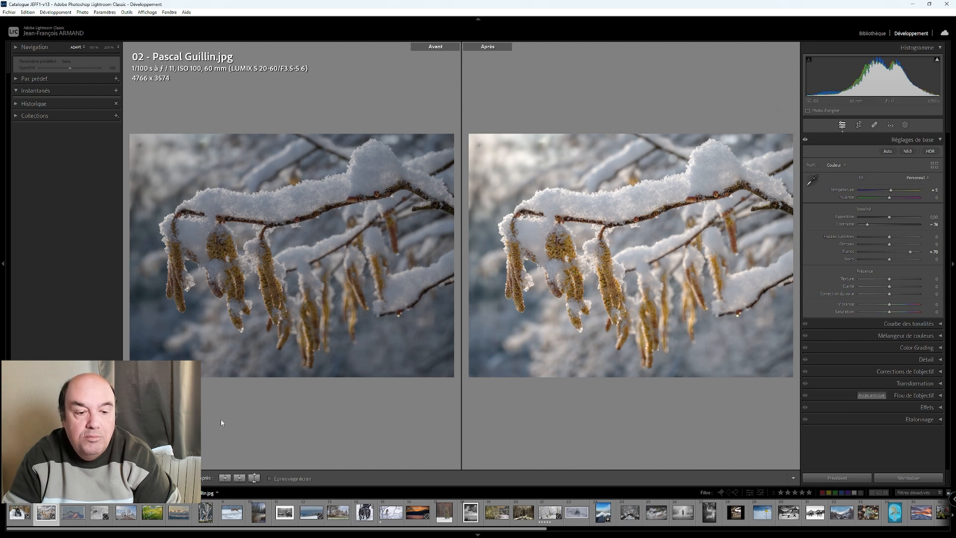
key(y)
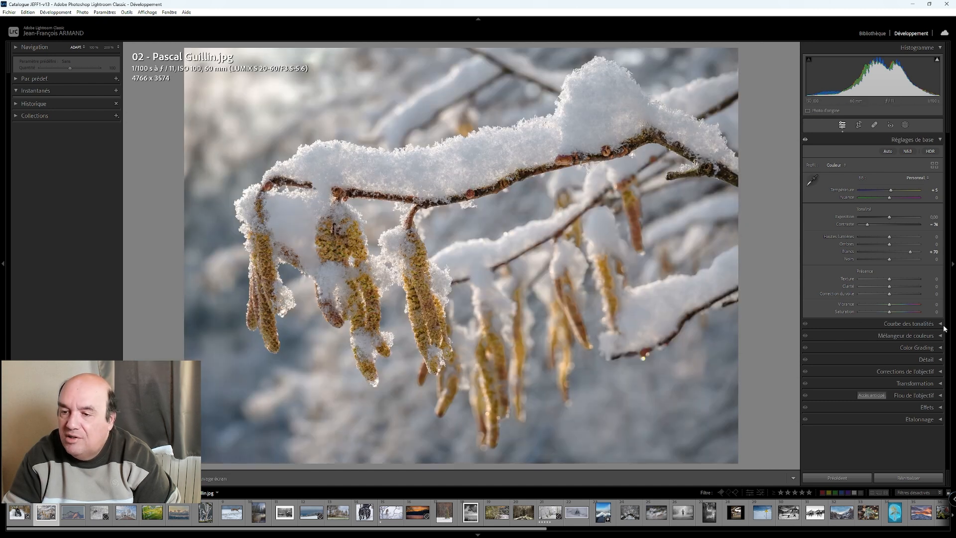
- Add a light post-crop vignette with an amount of +30 to the catkins photo and compare before and after
click(940, 408)
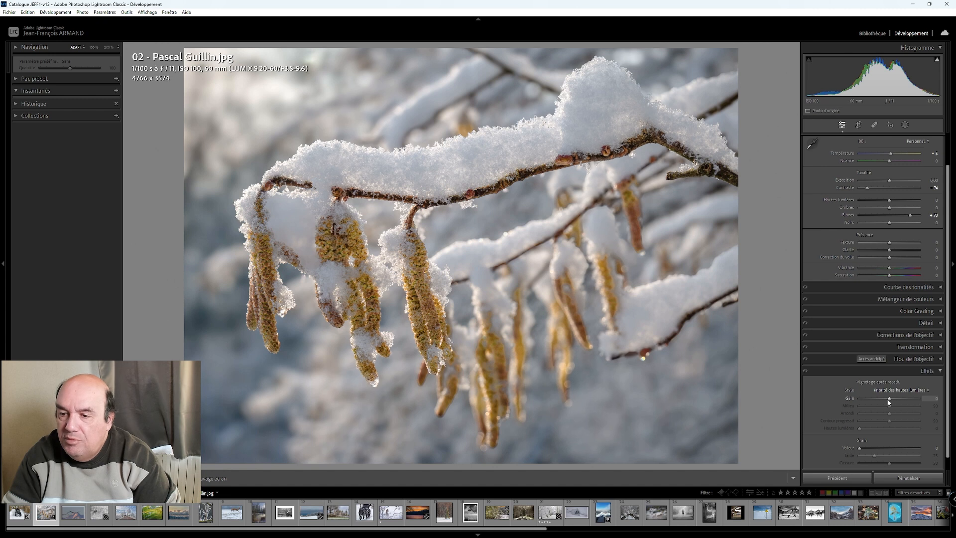
key(Up)
key(Up)
key(Up)
key(Up)
key(Up)
key(Up)
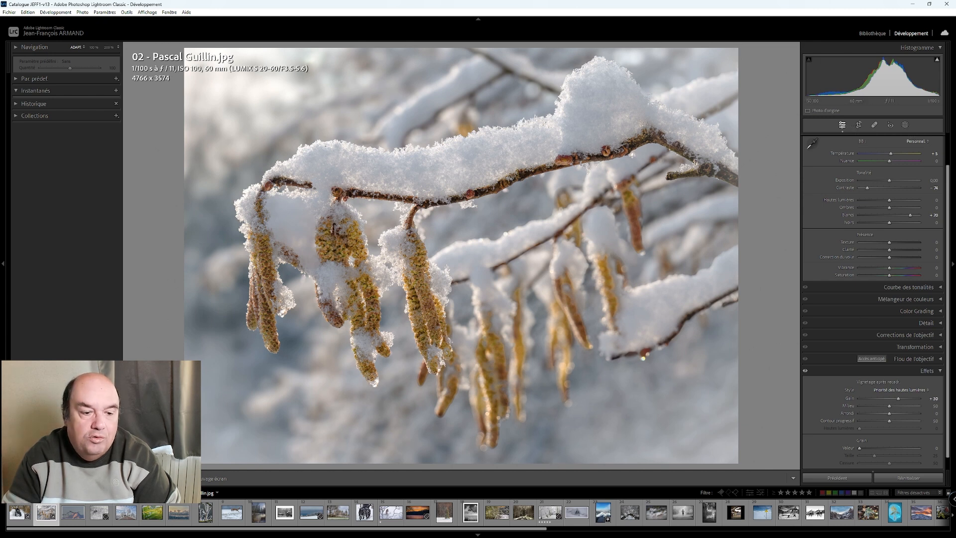
key(y)
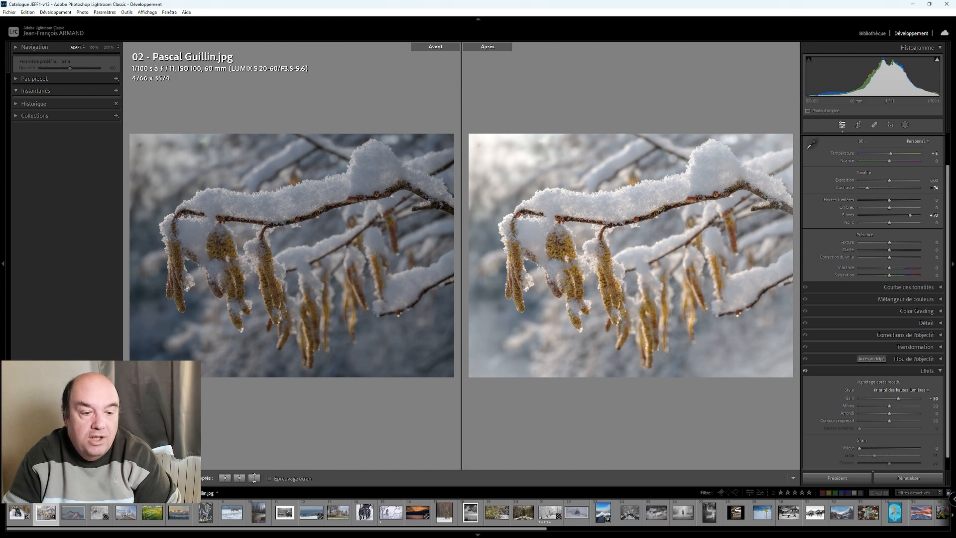
- Open the photo of cranes over the snowy mountain, raise its whites to about +63 and lower its blacks to about -71
key(y)
key(Right)
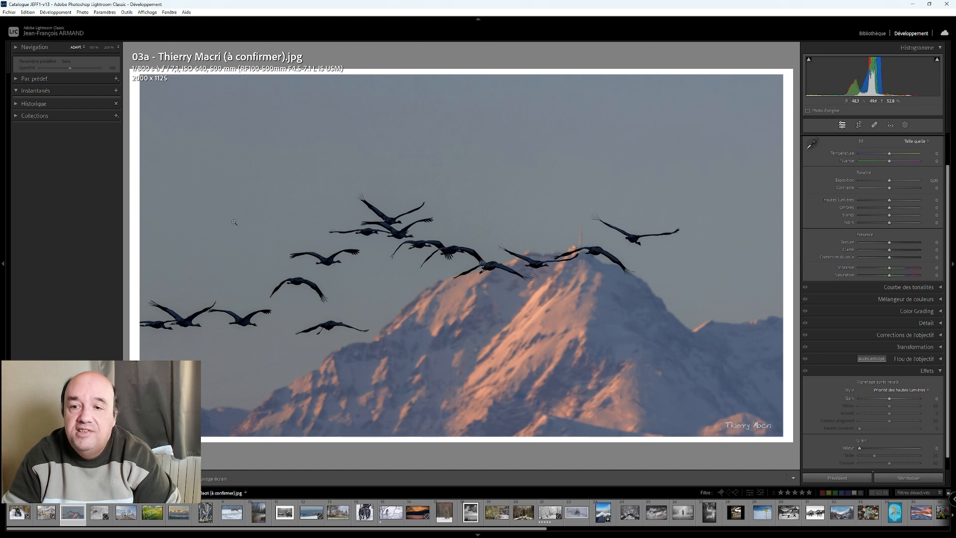
click(102, 506)
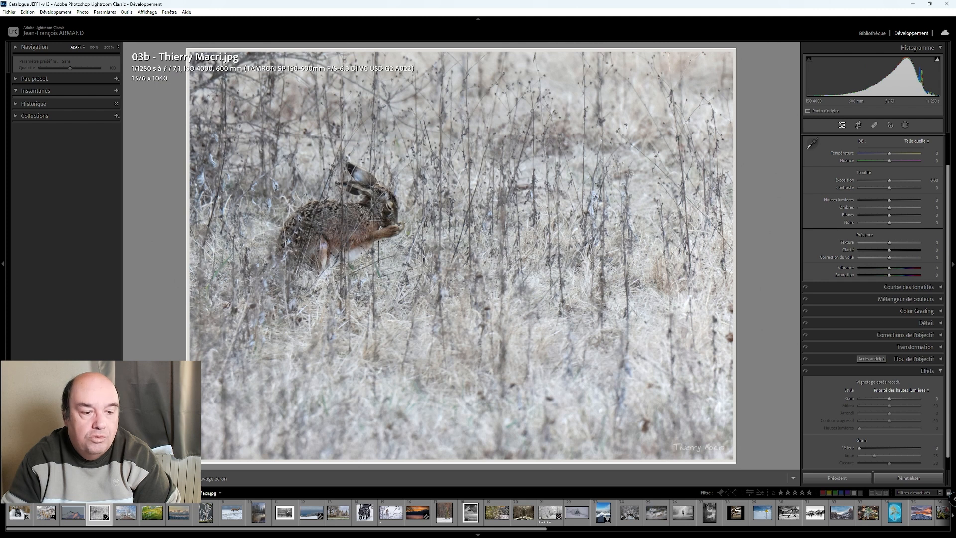
click(73, 512)
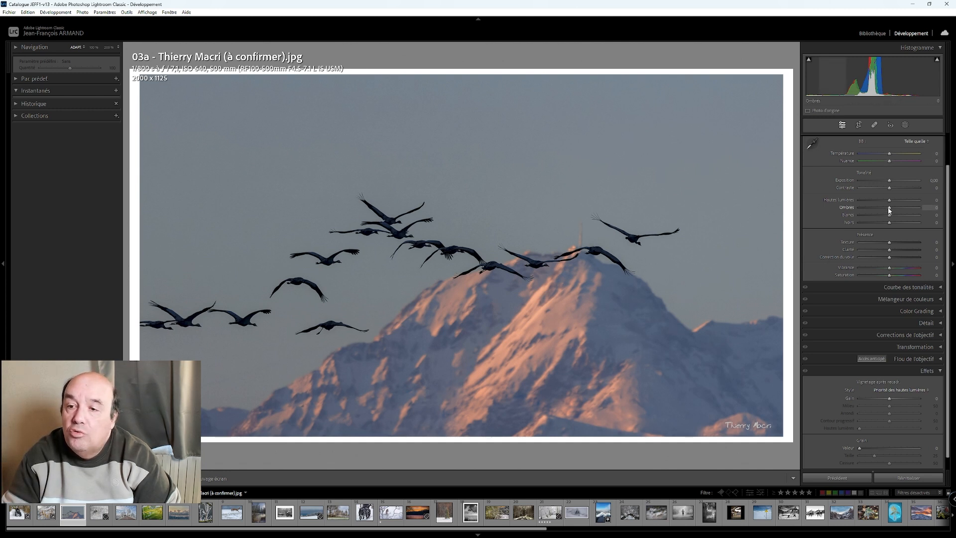
drag(889, 215, 907, 223)
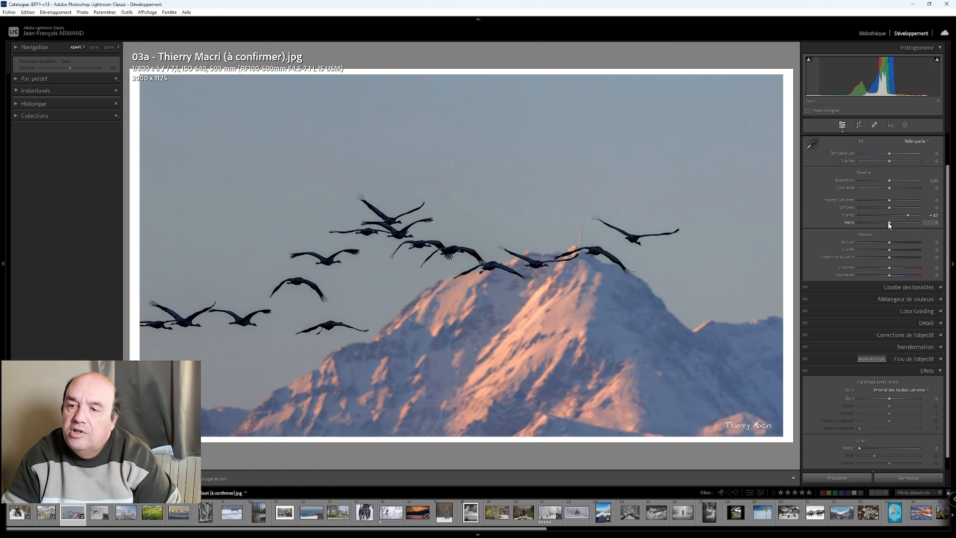
drag(891, 223, 869, 227)
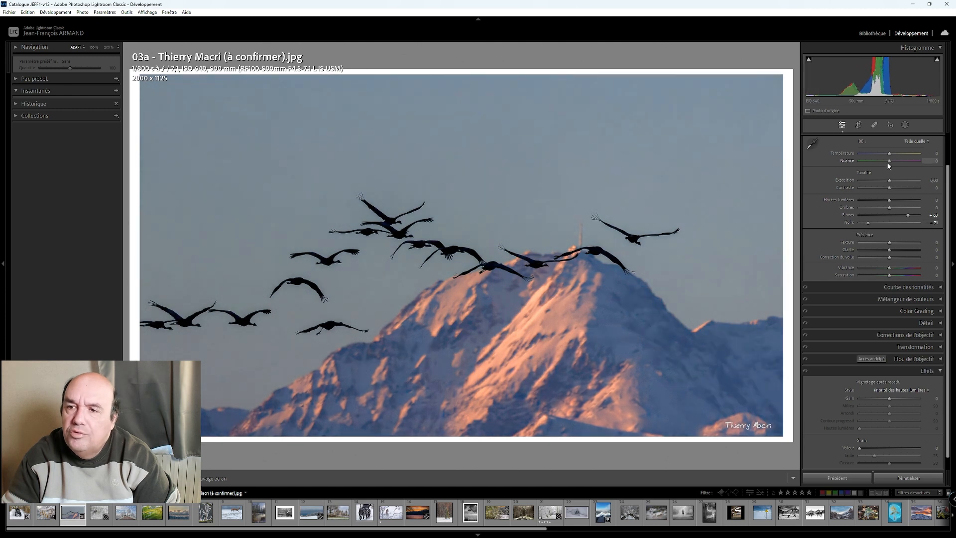
- Cool the crane photo's temperature to -5 and raise its exposure to +0.60
drag(891, 155, 890, 155)
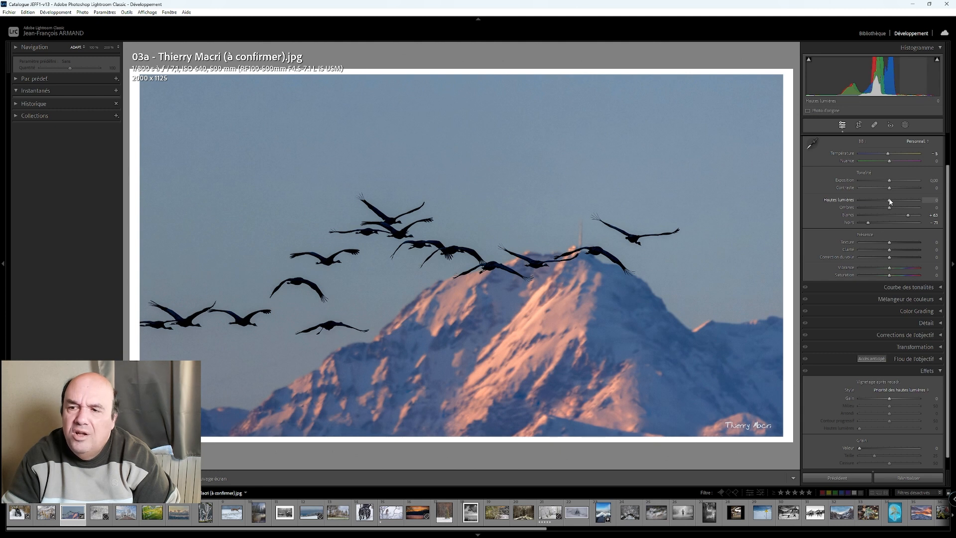
drag(890, 201, 899, 202)
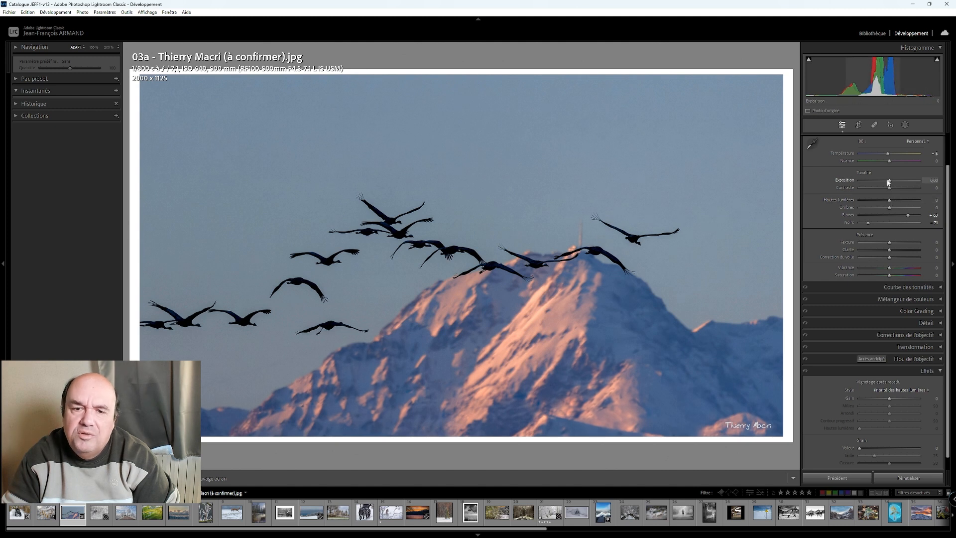
key(Up)
key(Up)
key(Up)
key(Up)
key(Up)
key(Up)
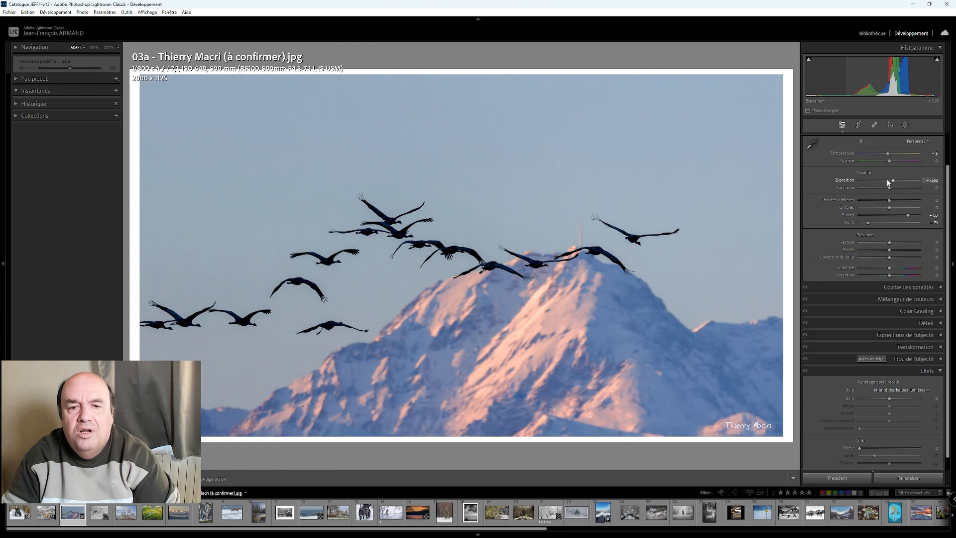
- Try darkening the crane photo's red, purple and magenta luminance in the color mixer and reset the values to 0
click(941, 301)
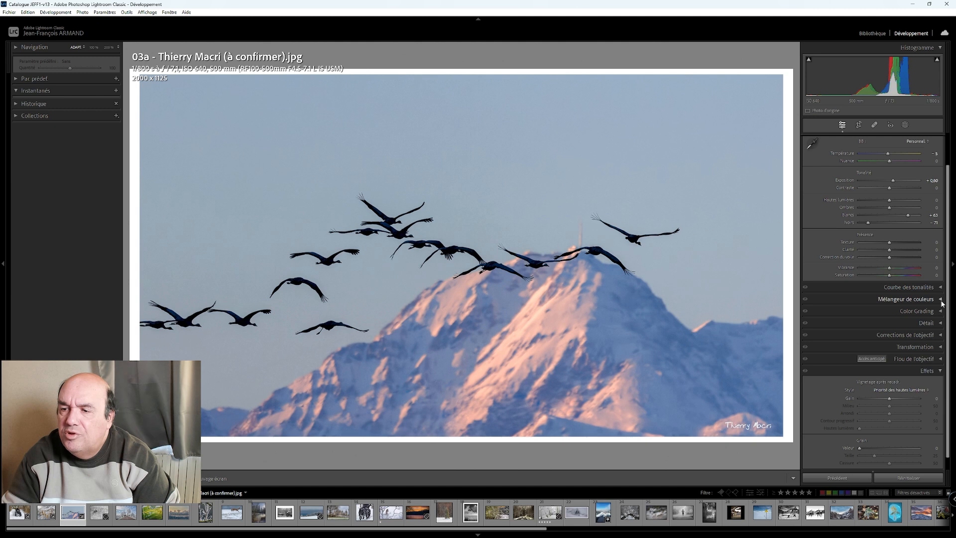
click(887, 334)
mouse_move(878, 355)
mouse_down()
mouse_move(906, 355)
mouse_move(861, 357)
mouse_up()
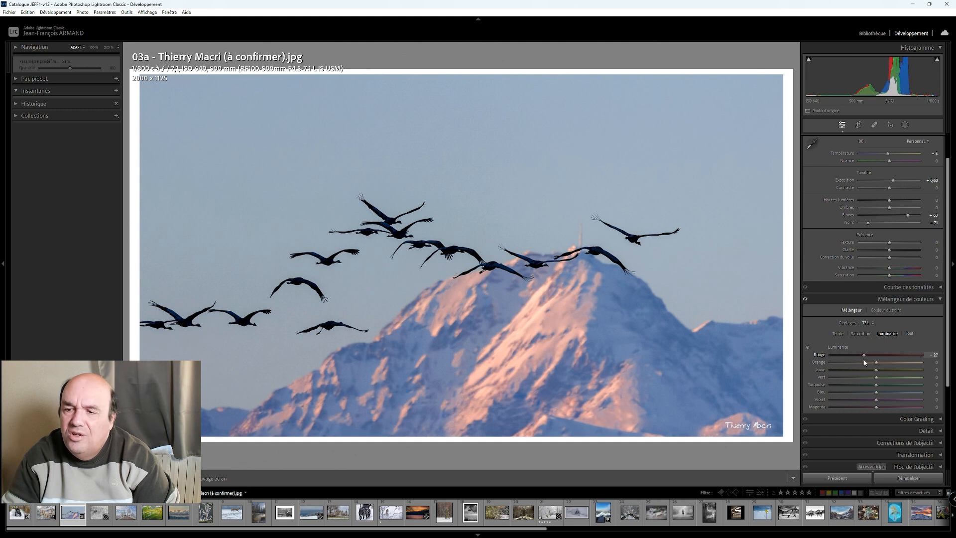
double_click(866, 354)
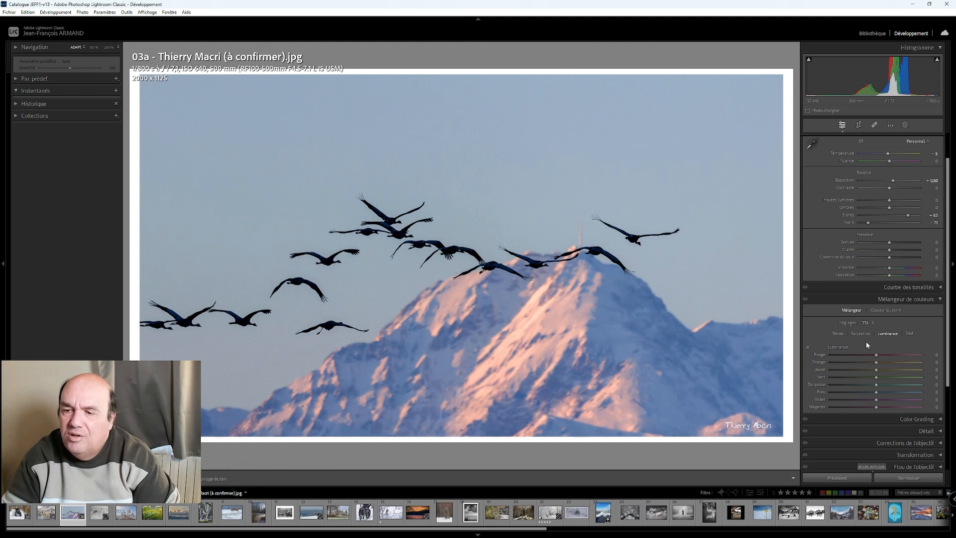
drag(877, 369, 872, 400)
double_click(874, 371)
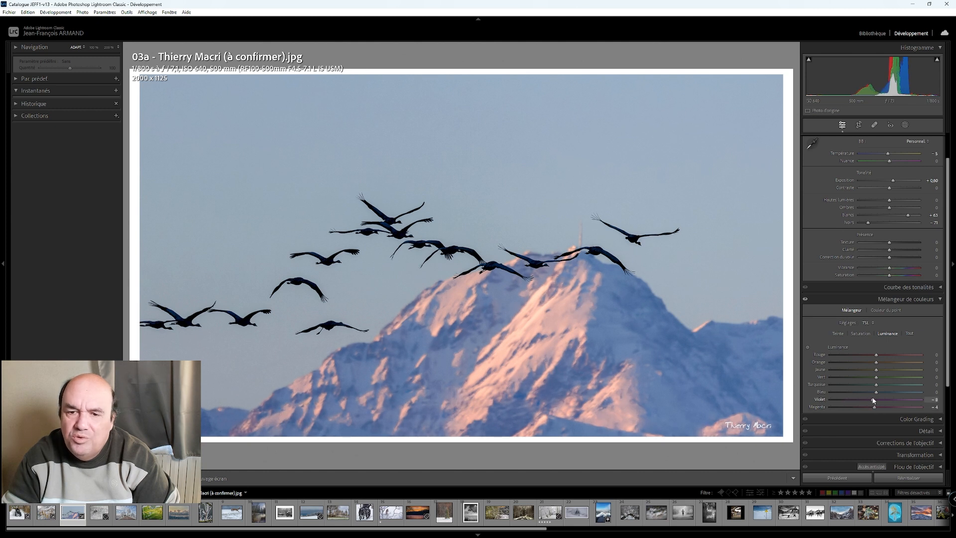
double_click(873, 399)
double_click(873, 407)
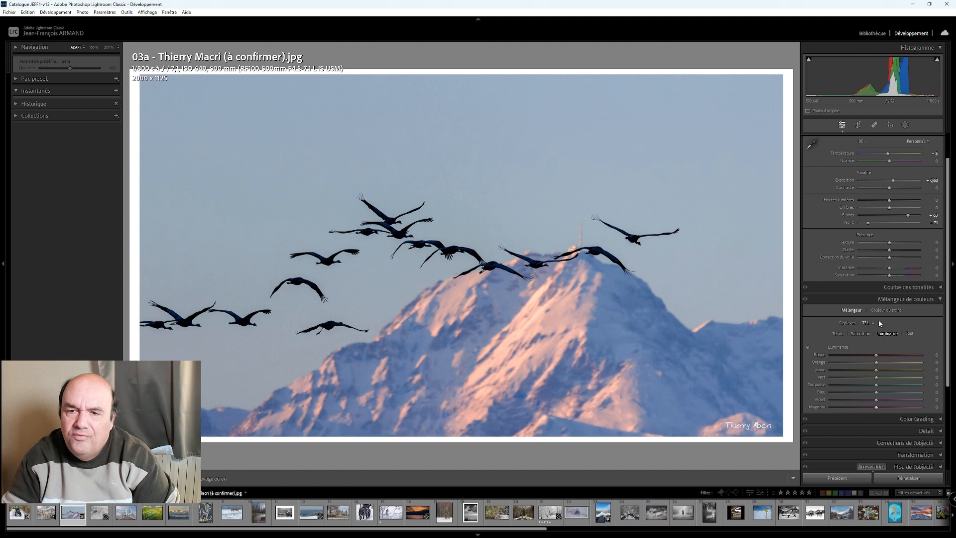
- Try shifting the crane photo's tint toward magenta, down to +10, and reset it to 0
scroll(891, 164, up, 4)
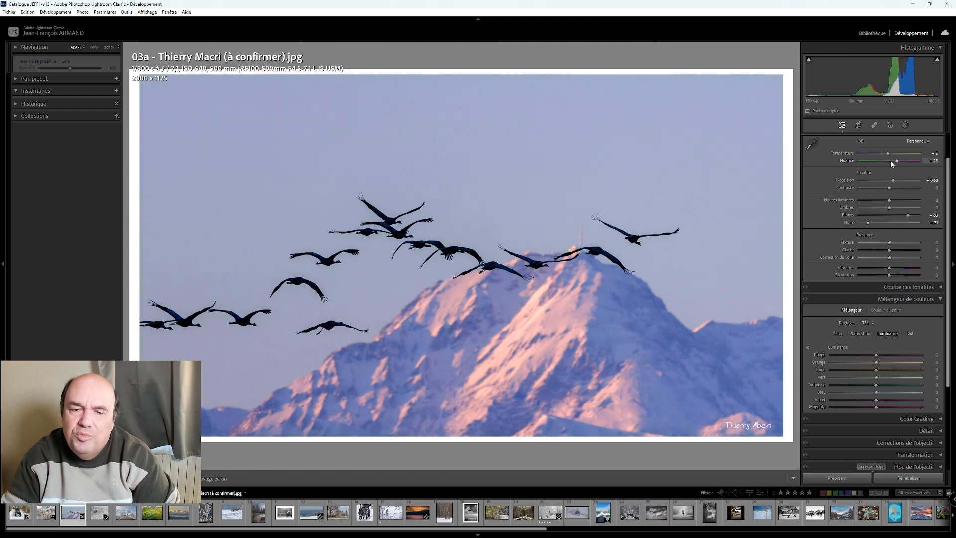
scroll(891, 163, down, 4)
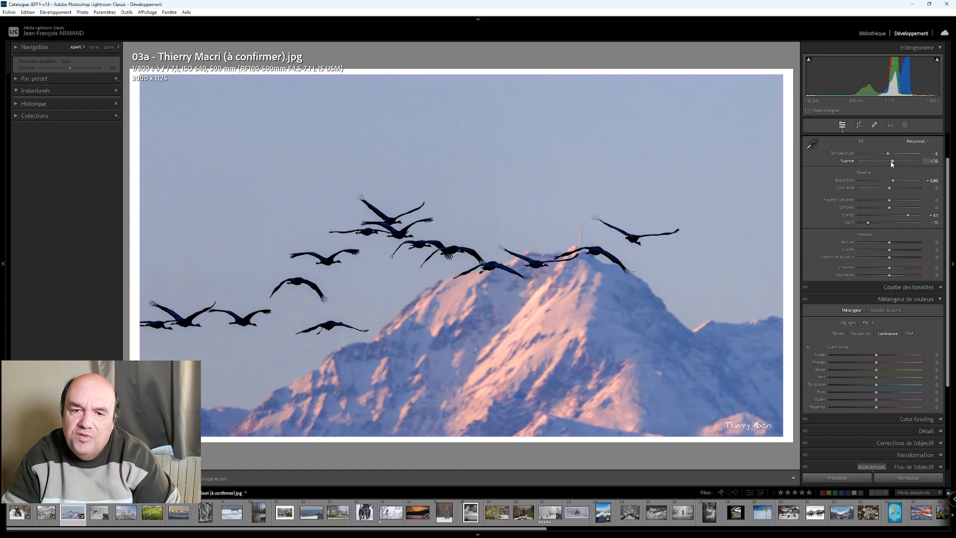
scroll(891, 163, up, 1)
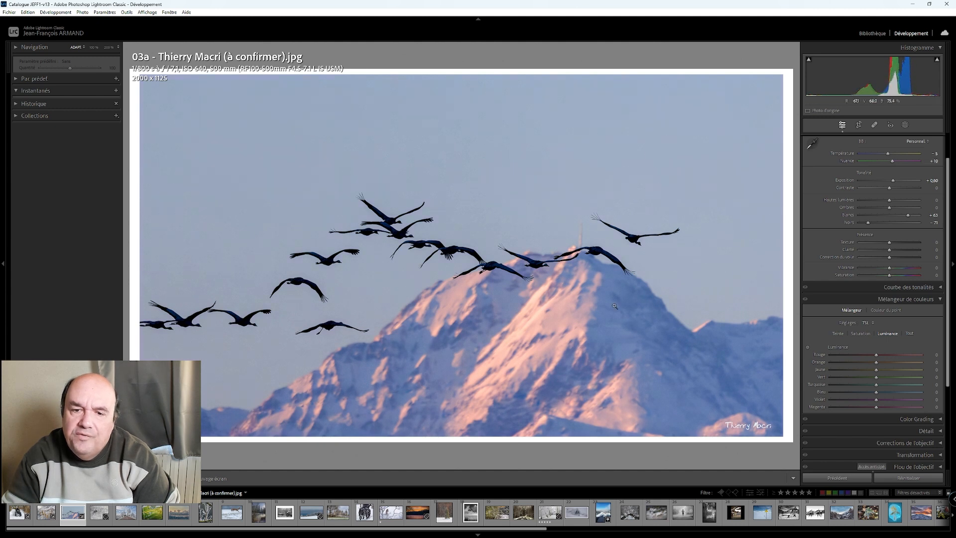
scroll(892, 161, down, 2)
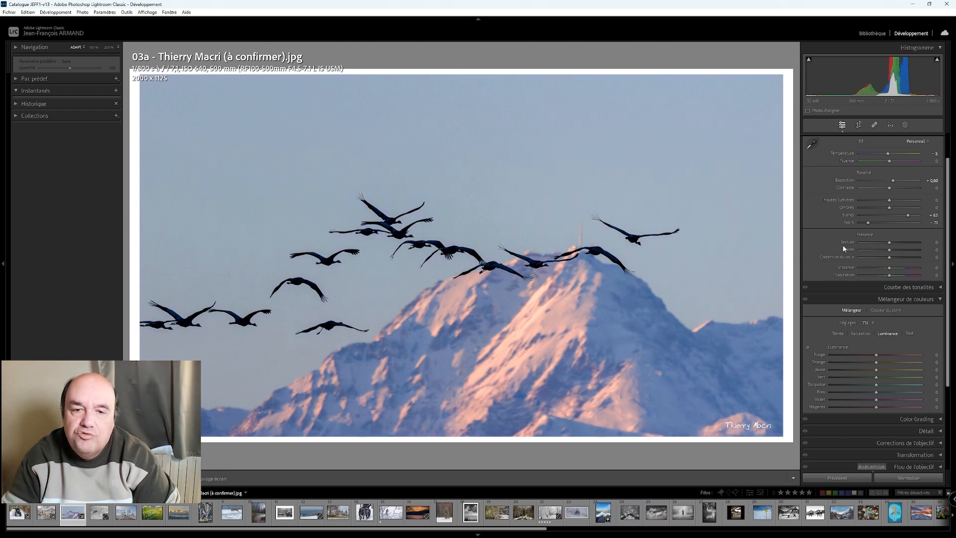
scroll(844, 247, up, 2)
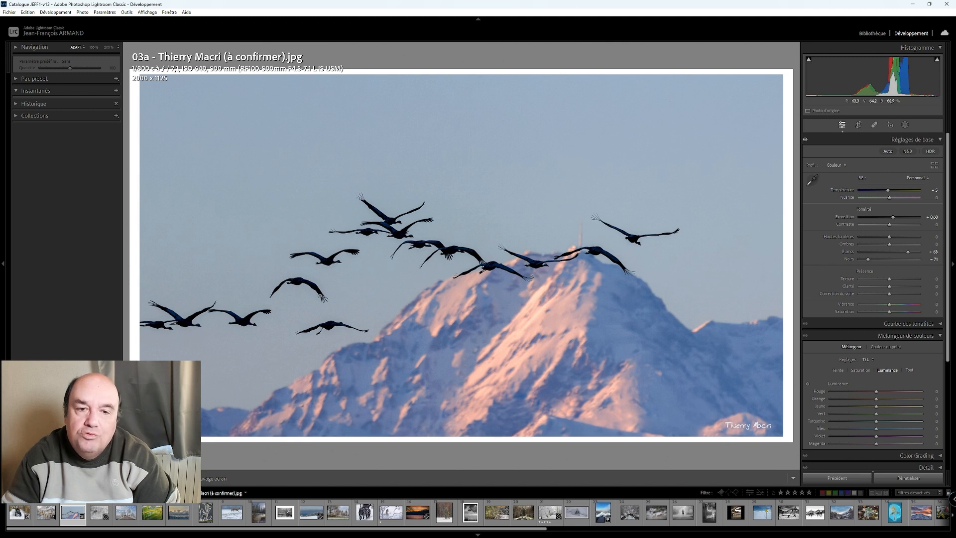
- Compare the crane photo before and after, and raise its dehaze to about +25
key(y)
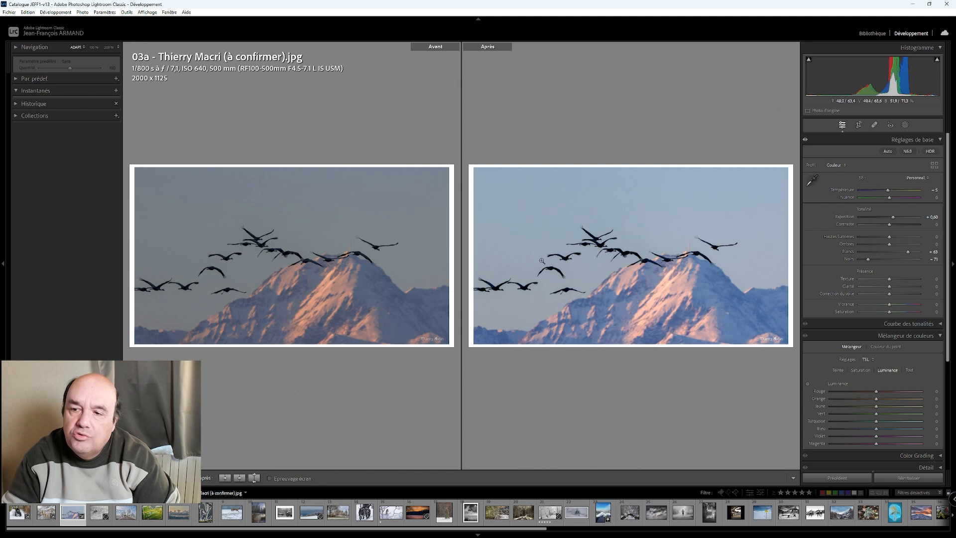
click(132, 478)
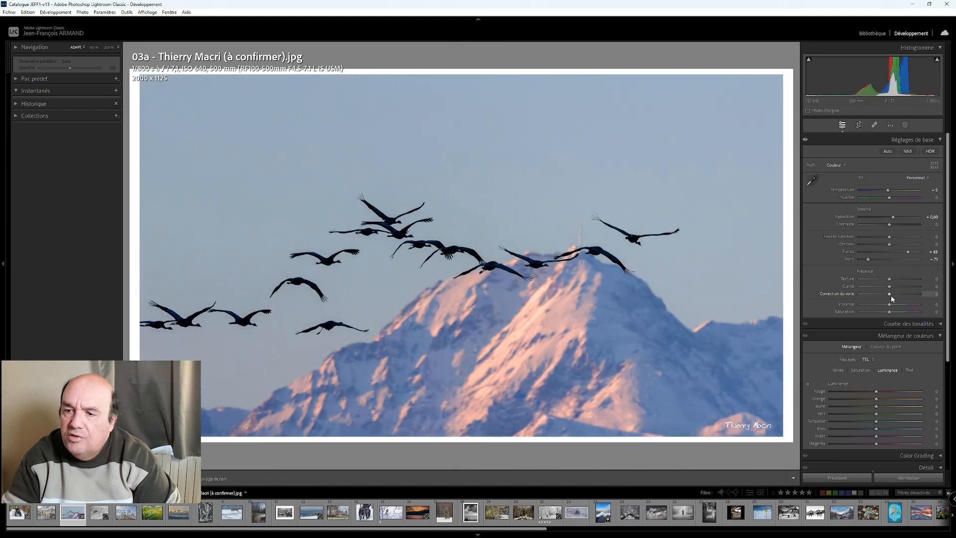
key(Up)
key(Up)
key(Up)
key(Up)
key(Up)
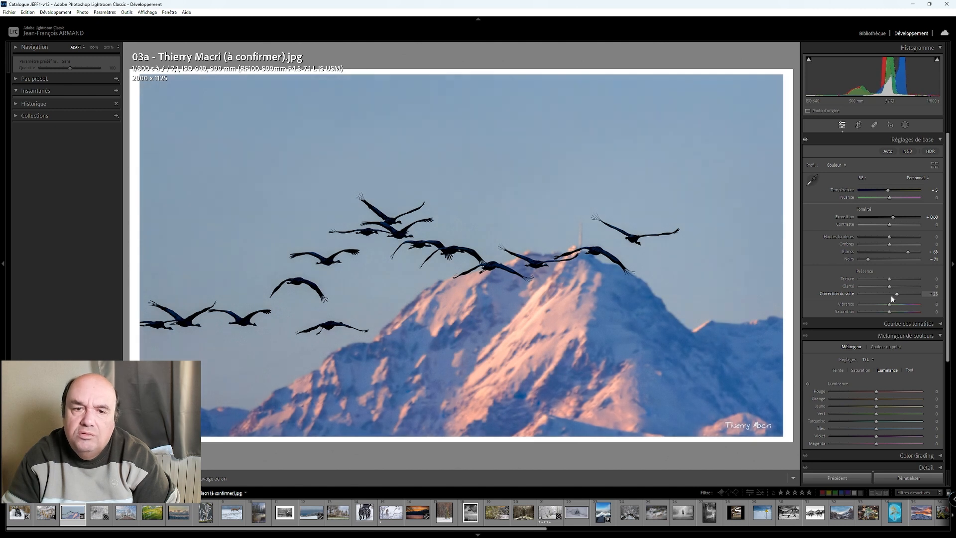
key(Up)
click(166, 479)
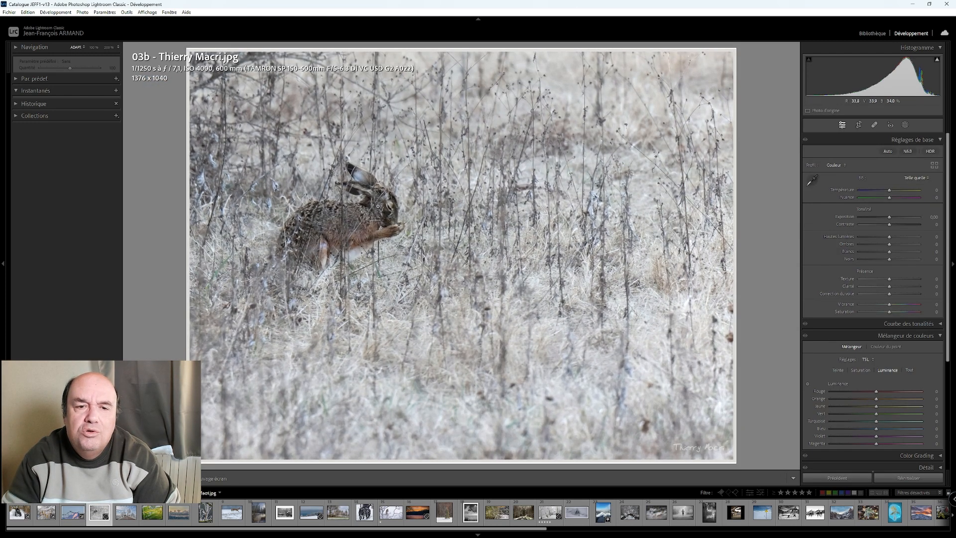
- Inspect the hare photo close up and raise its whites to +60
click(377, 206)
click(372, 214)
click(372, 214)
click(372, 215)
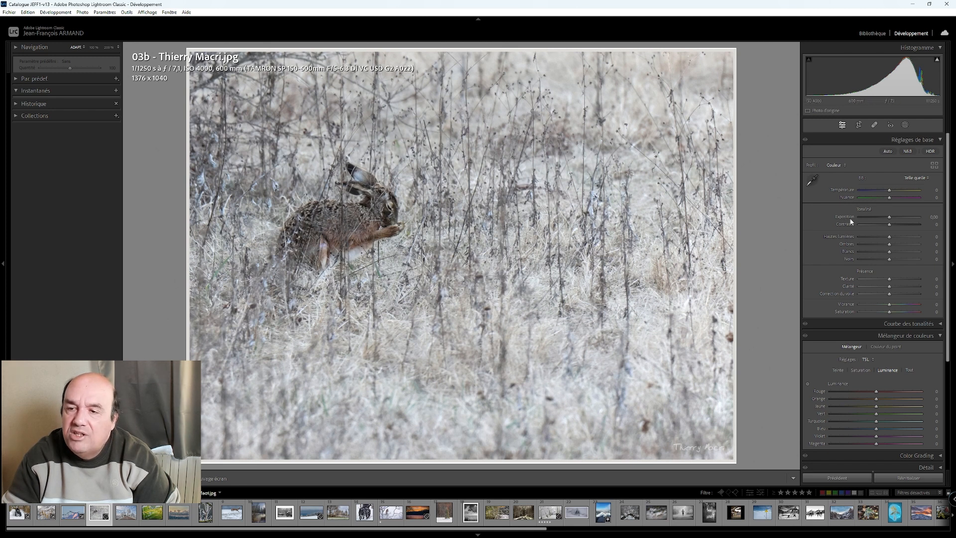
key(Up)
key(Up)
key(Up)
key(Up)
key(Up)
key(Up)
key(Up)
key(Up)
key(Up)
key(Up)
key(Up)
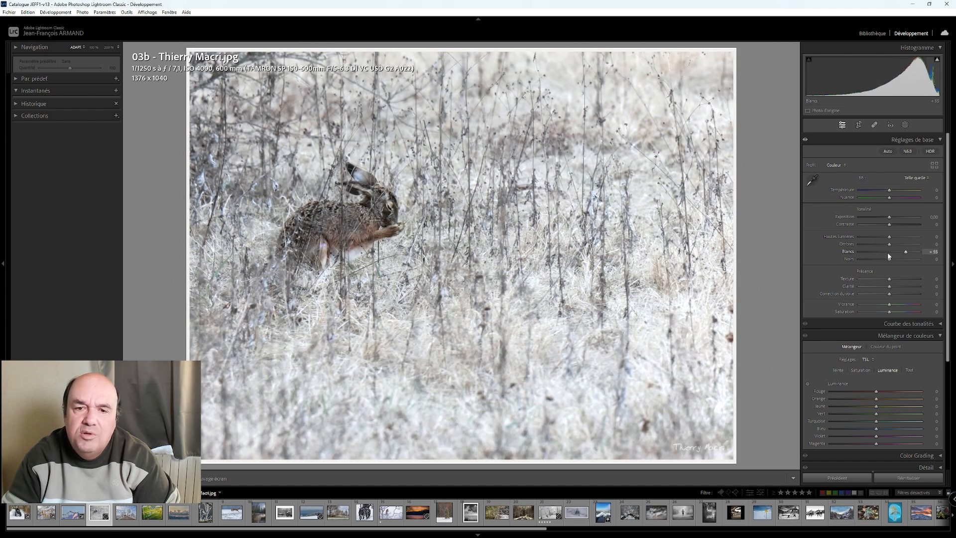
key(Up)
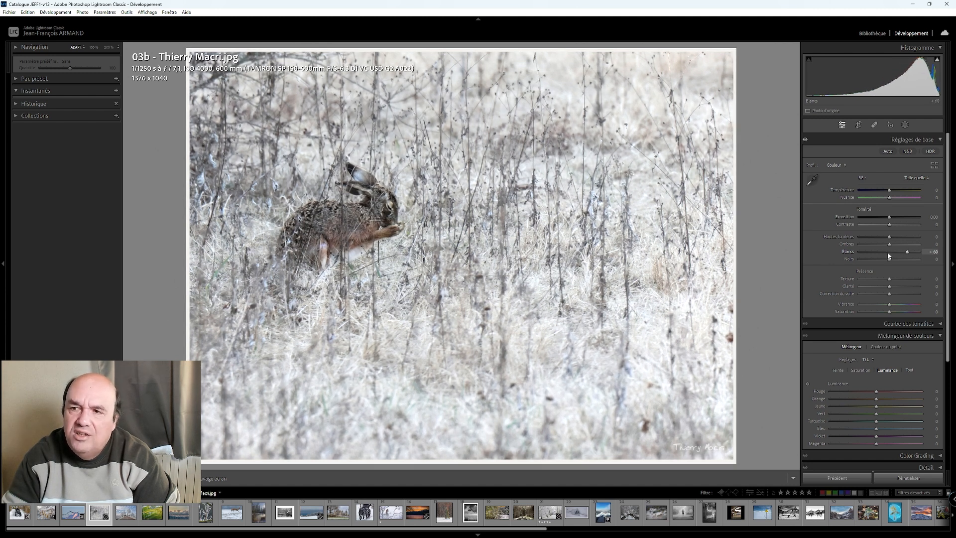
- Check the hare photo for clipped highlights with the highlight clipping overlay, including close up, and hide the overlay again
click(937, 59)
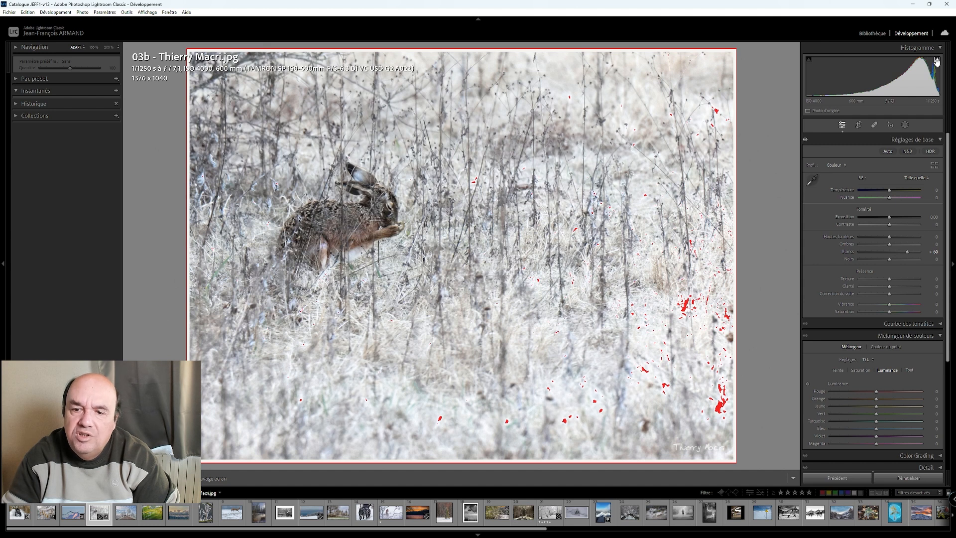
click(518, 316)
click(519, 315)
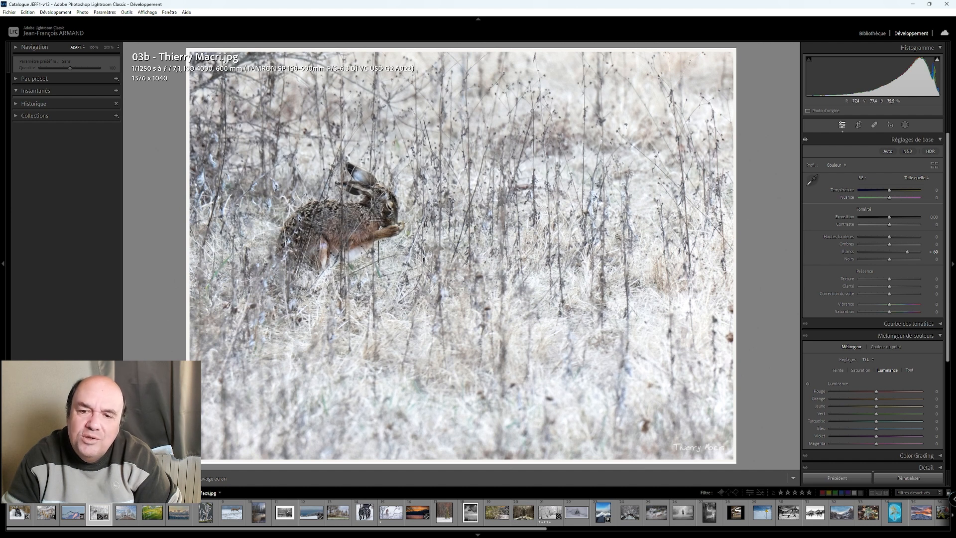
click(936, 61)
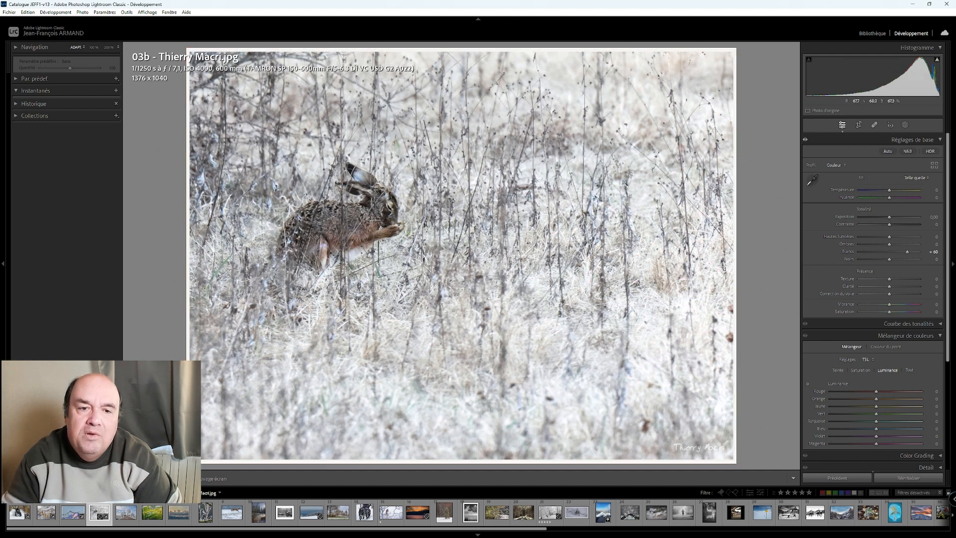
- Try cropping the hare photo to a 16 x 9 ratio and reset the crop
click(858, 125)
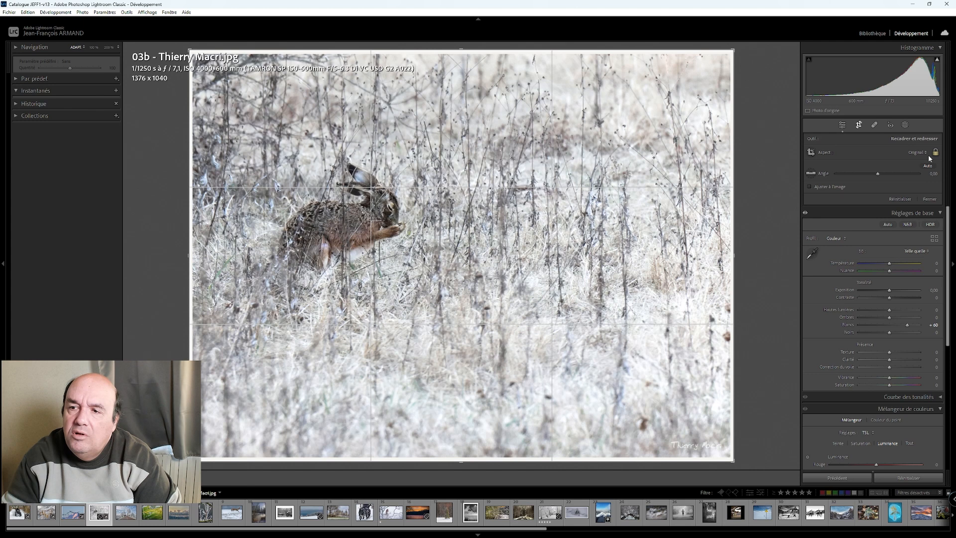
click(917, 156)
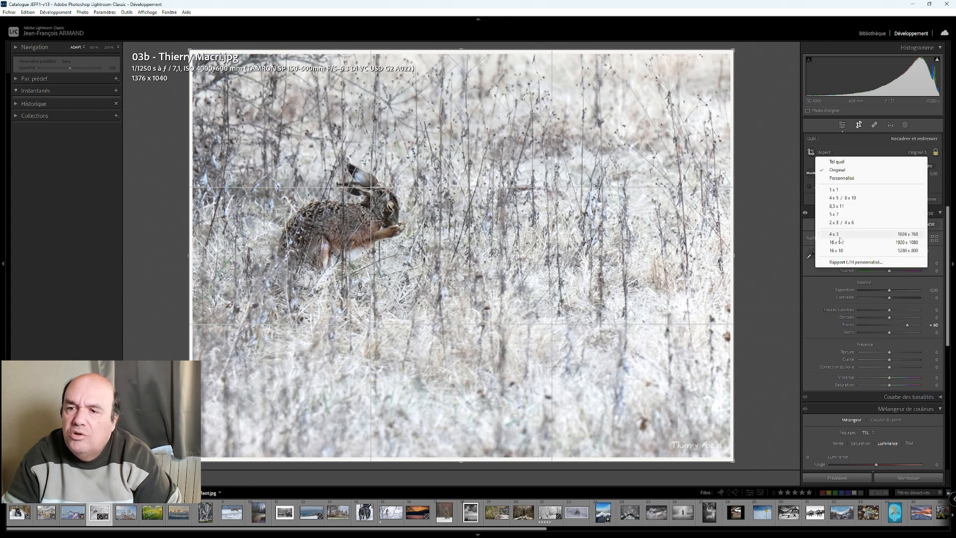
click(867, 242)
drag(437, 229, 436, 243)
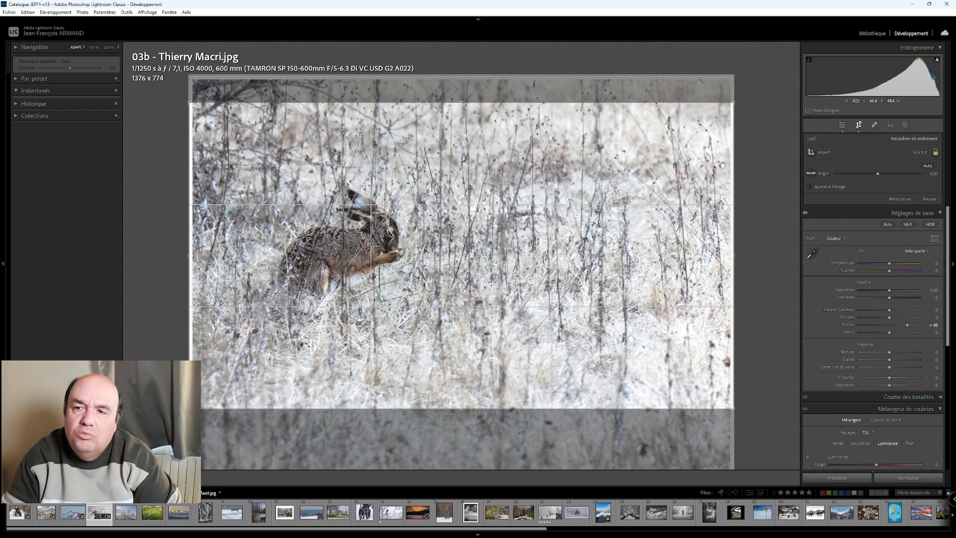
right_click(591, 130)
click(600, 136)
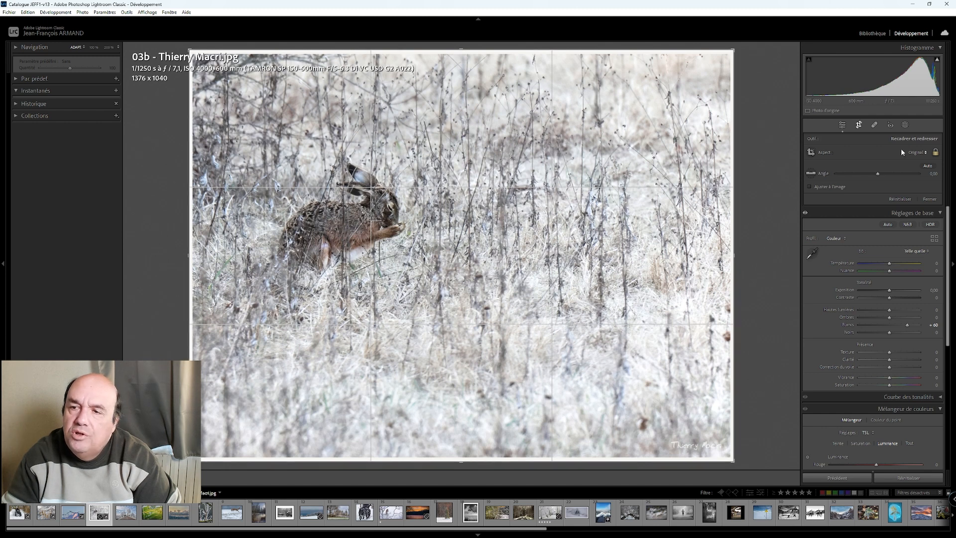
- Try a 4 x 3 crop ratio on the hare photo and settle on 2 x 3 / 4 x 6
click(917, 153)
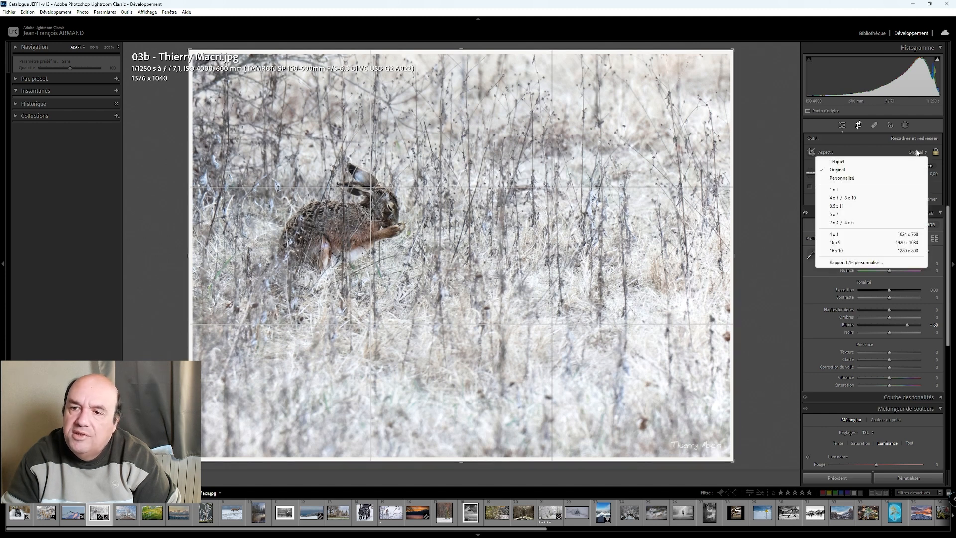
click(841, 237)
click(918, 153)
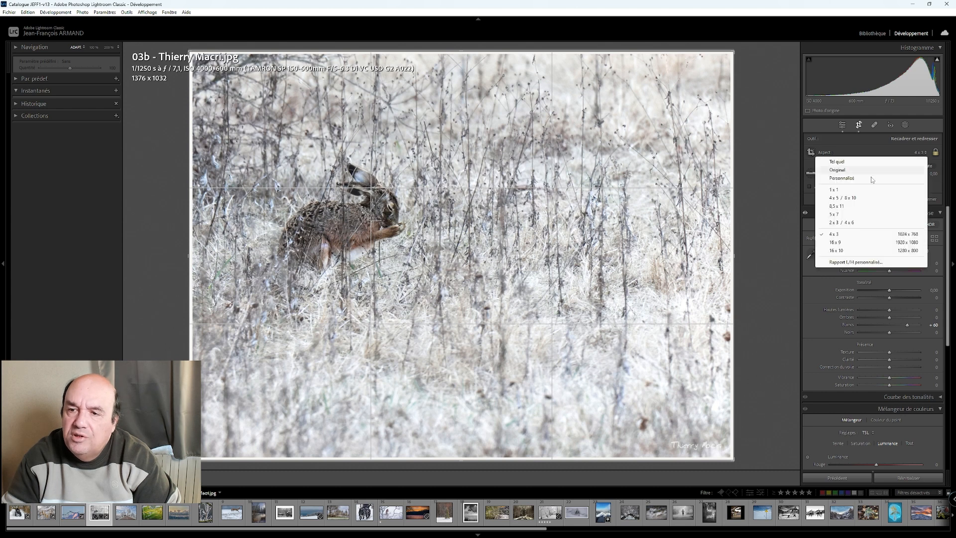
click(833, 222)
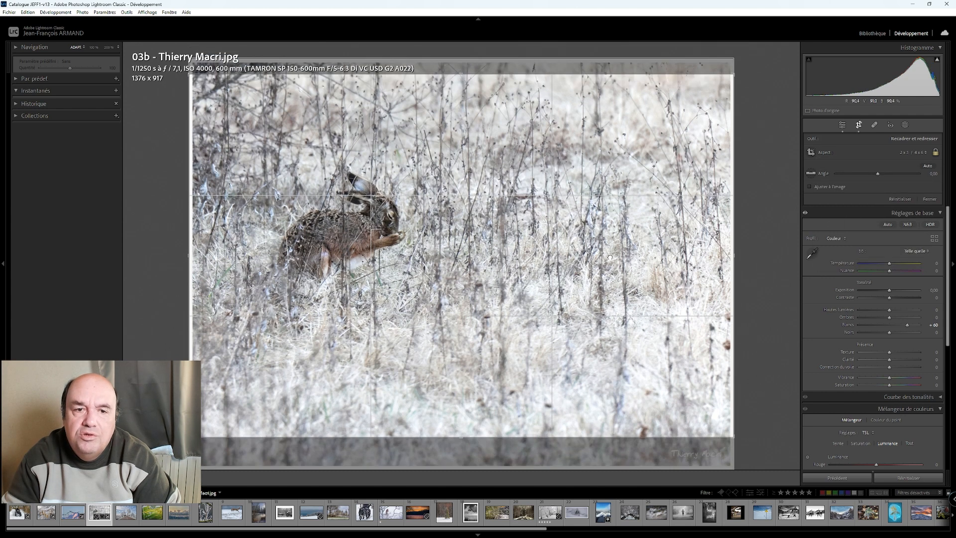
- Try shifting the hare photo within its 2 x 3 crop, reset the crop to the original framing and finish cropping
drag(610, 257, 609, 266)
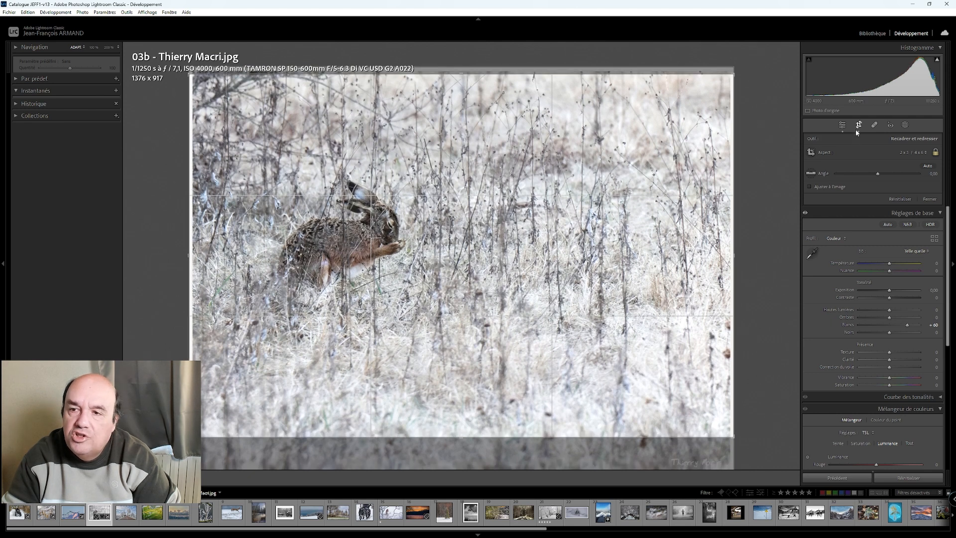
right_click(542, 175)
click(571, 181)
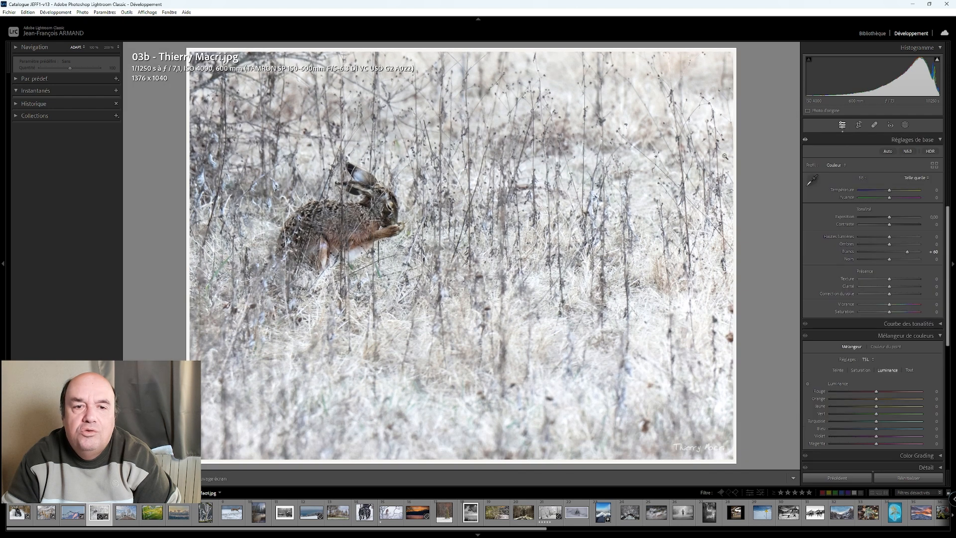
click(842, 125)
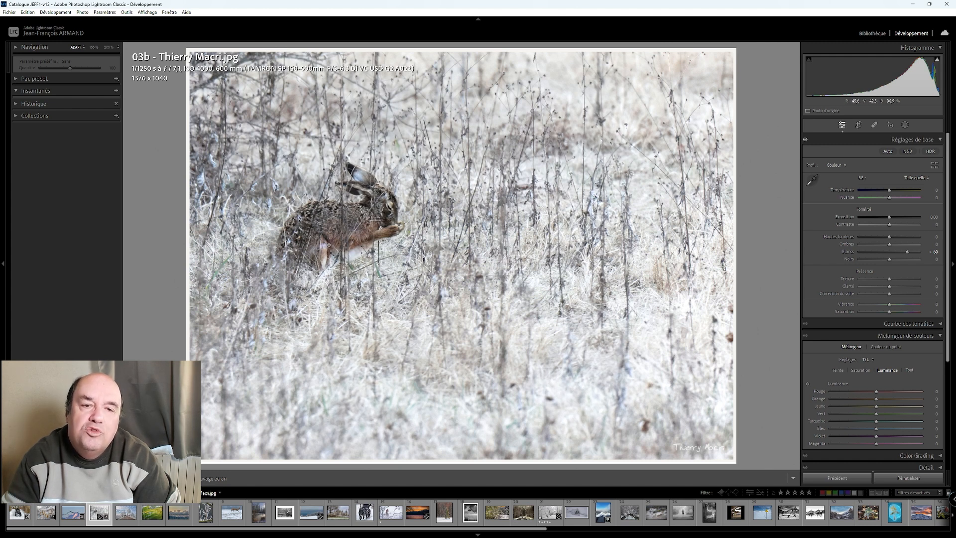
- Mask the hare with automatic subject selection and set the mask's shadows to 52 and contrast to −20
click(906, 127)
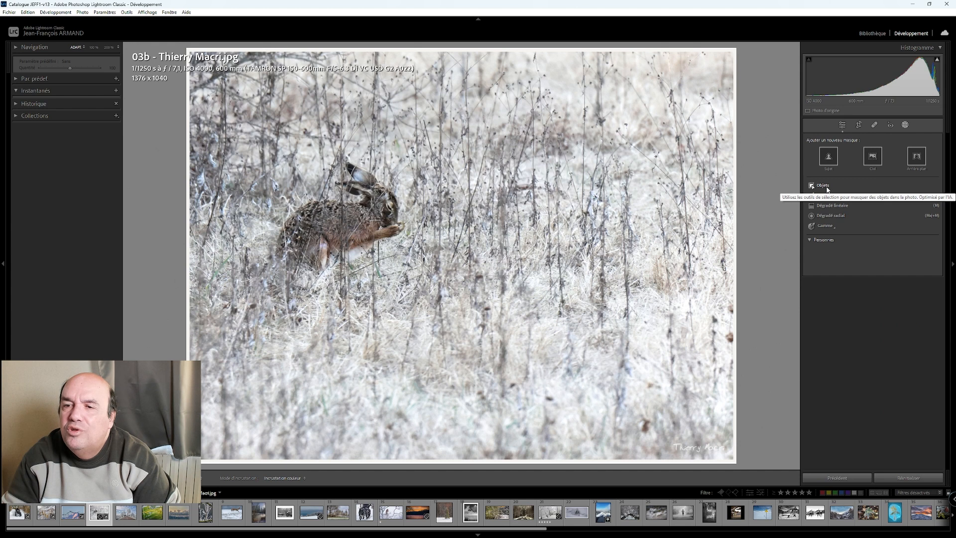
click(829, 158)
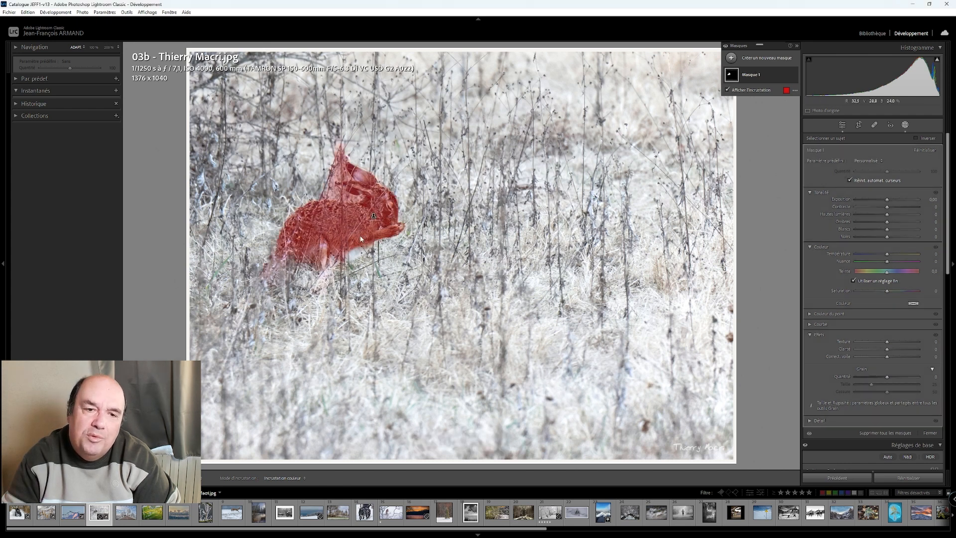
click(886, 215)
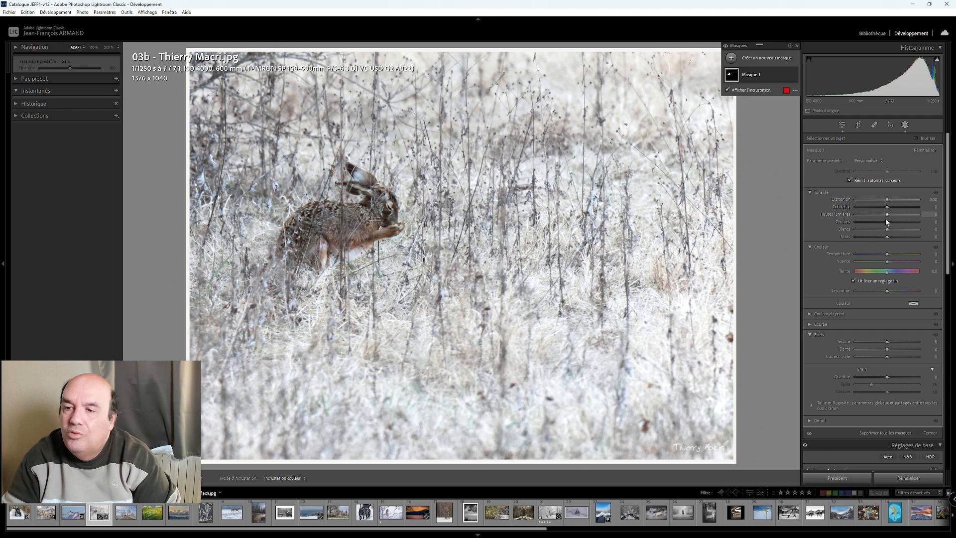
click(887, 222)
drag(896, 225, 880, 208)
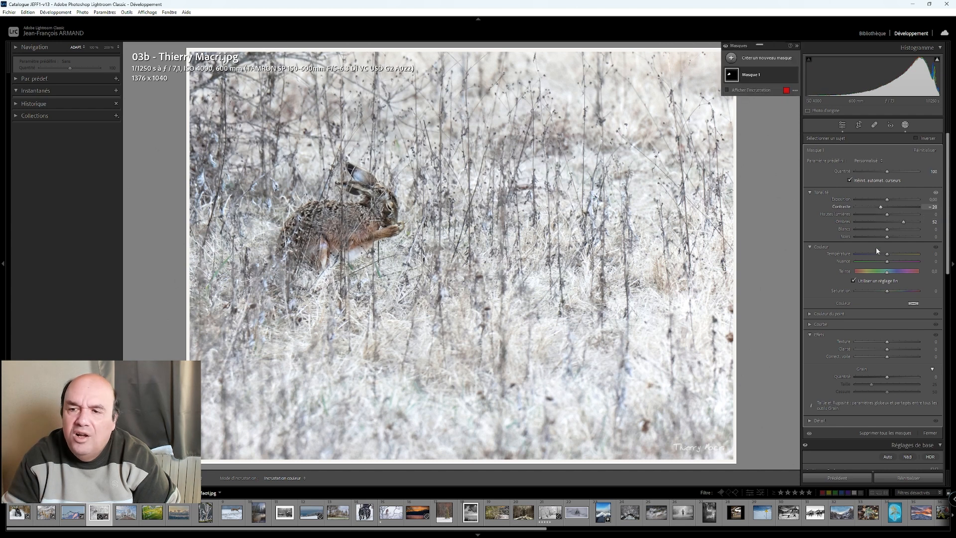
- Set the hare mask's texture to 33, temperature to 6, dehaze to 24 and clarity to 2, and compare the photo with its original
click(886, 344)
drag(887, 345, 899, 347)
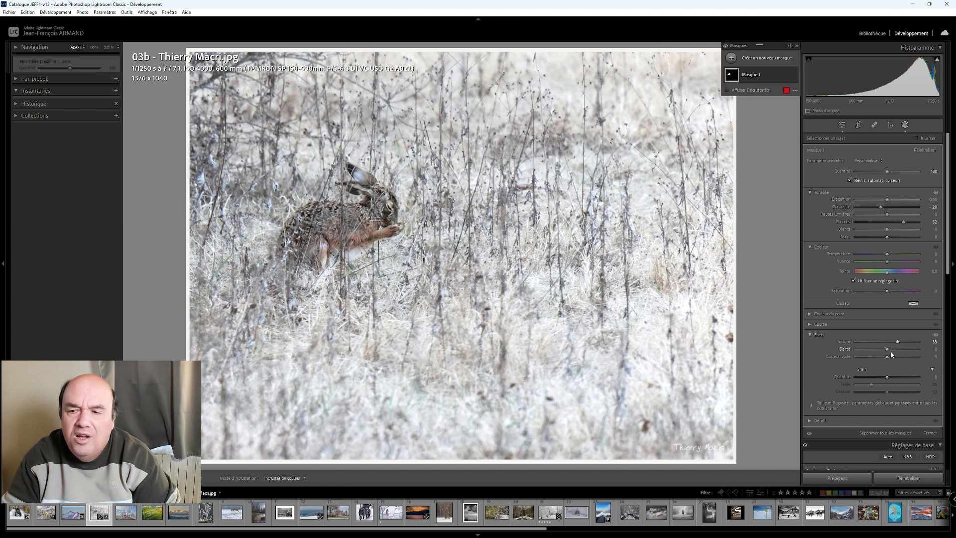
click(888, 257)
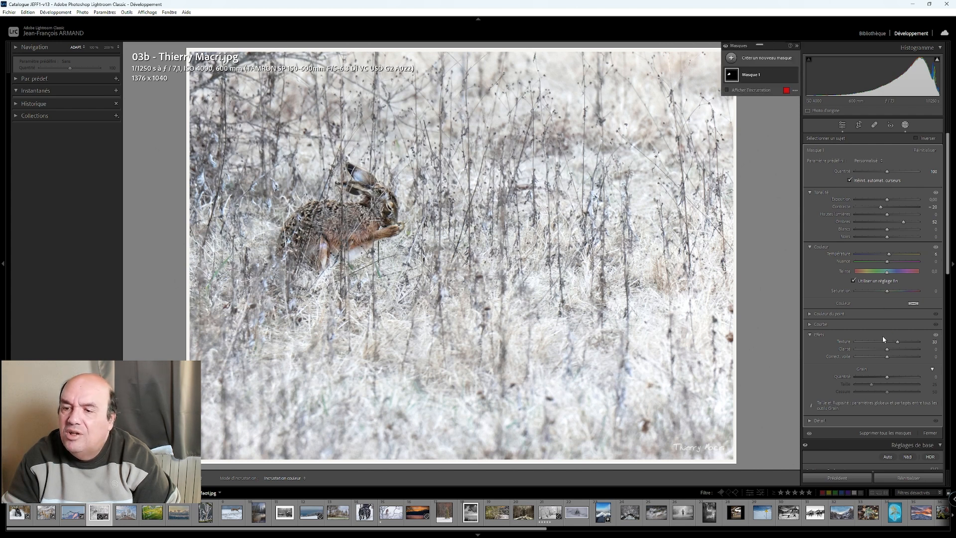
drag(888, 363, 894, 359)
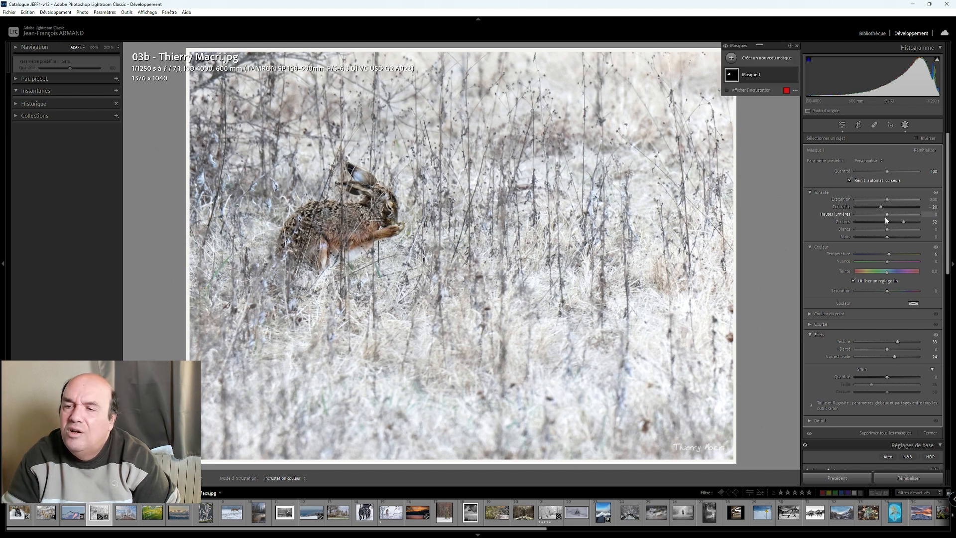
drag(887, 349, 888, 350)
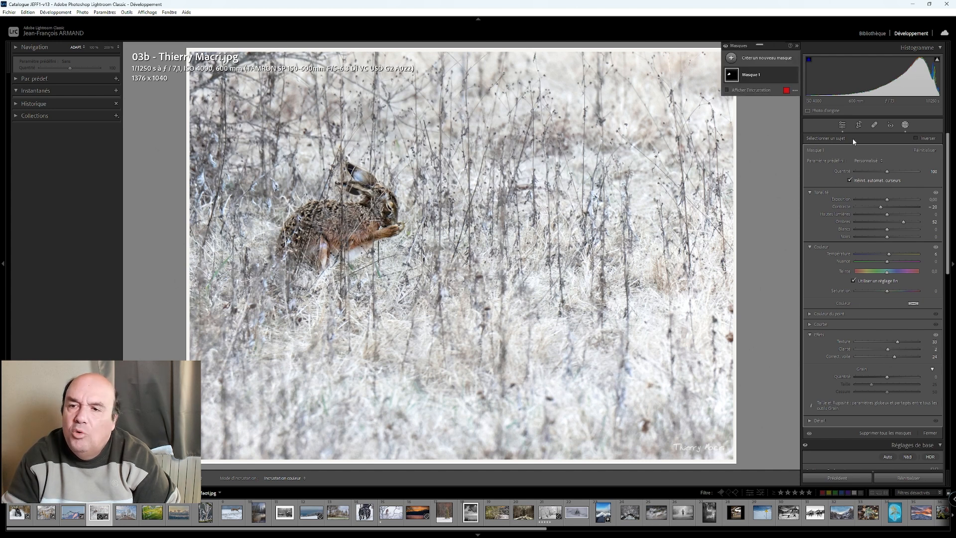
click(843, 126)
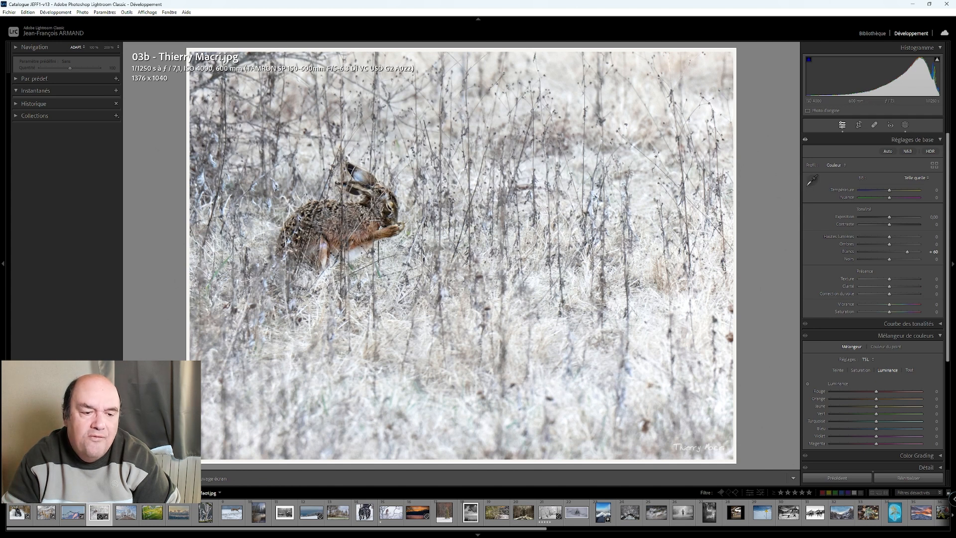
key(y)
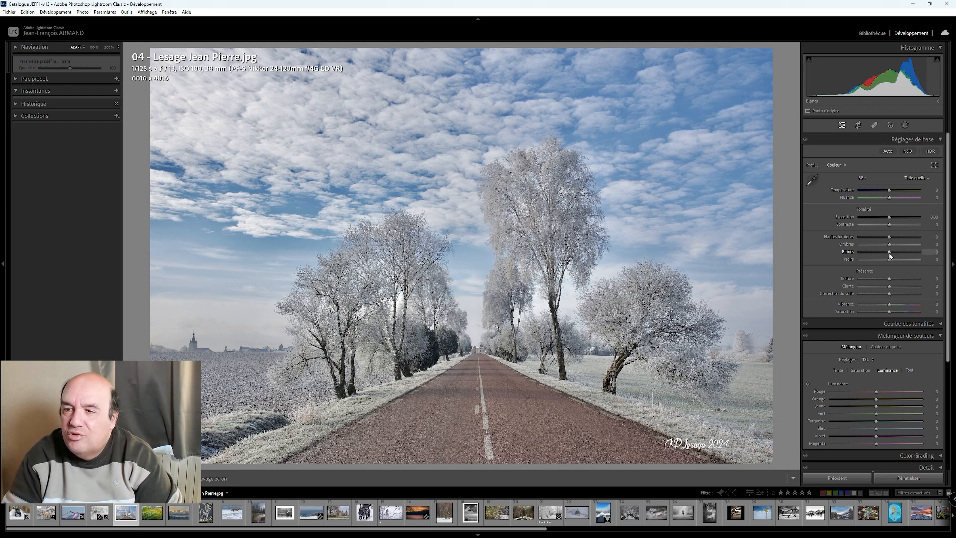
- Raise the whites of the frosty road photo to +55 and cool its temperature to −10
key(Up)
key(Up)
key(Up)
key(Up)
key(Up)
key(Up)
key(Up)
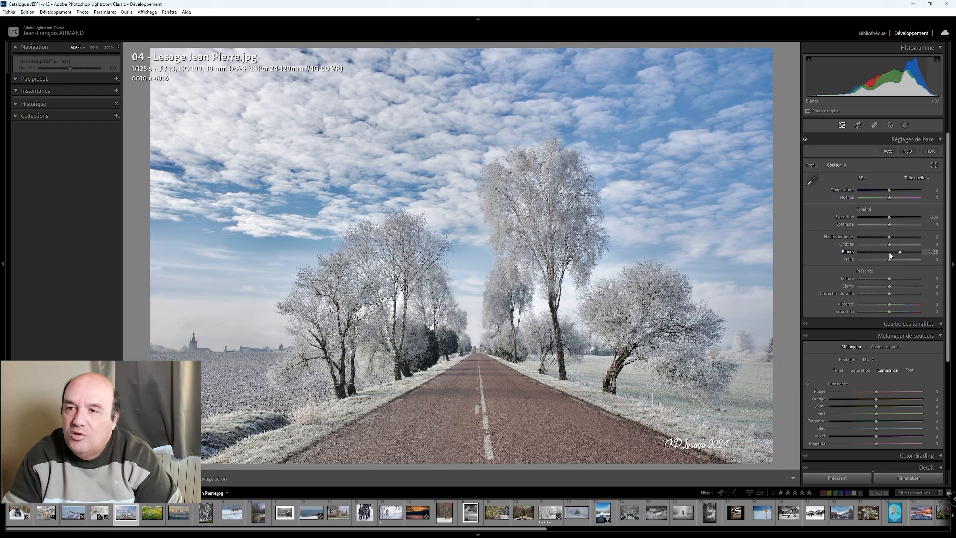
key(Up)
key(Up)
key(Up)
key(Up)
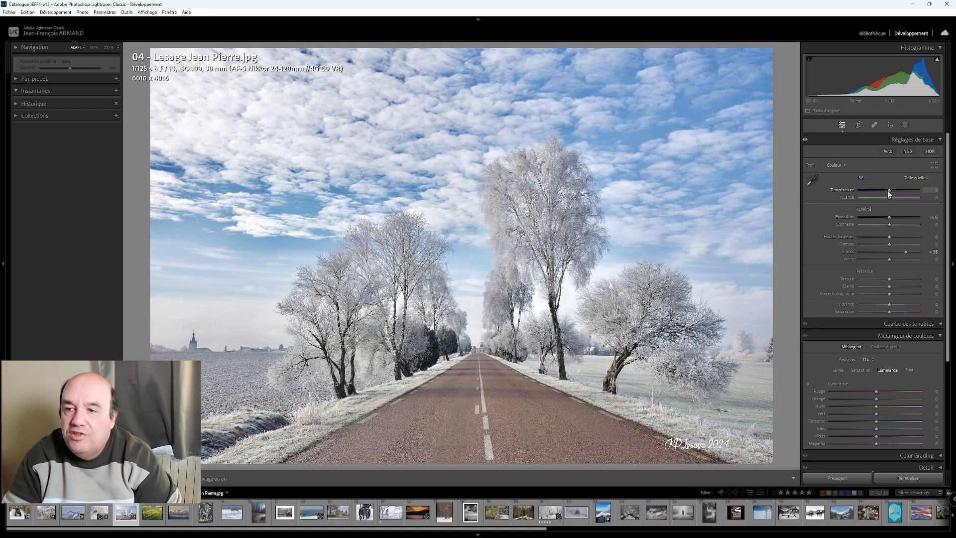
scroll(890, 194, up, 3)
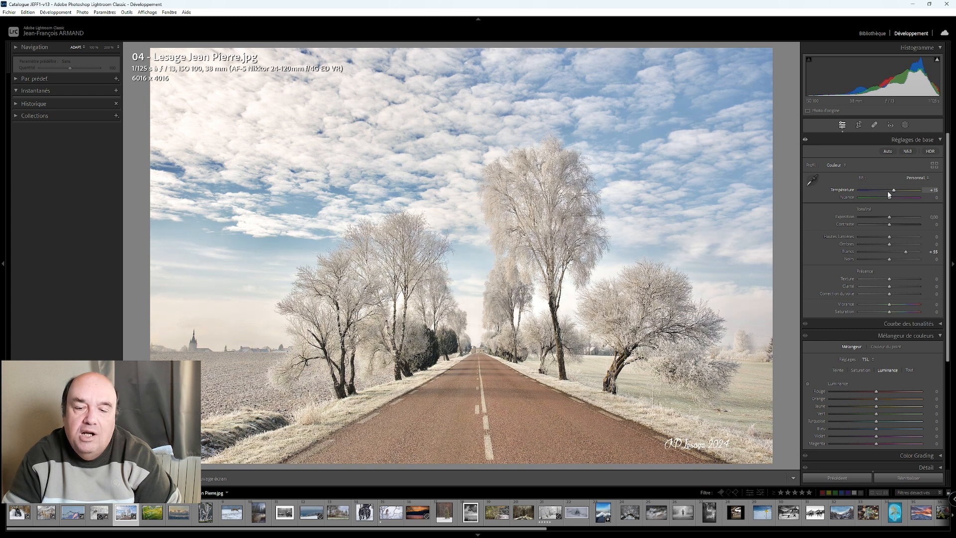
scroll(889, 195, down, 4)
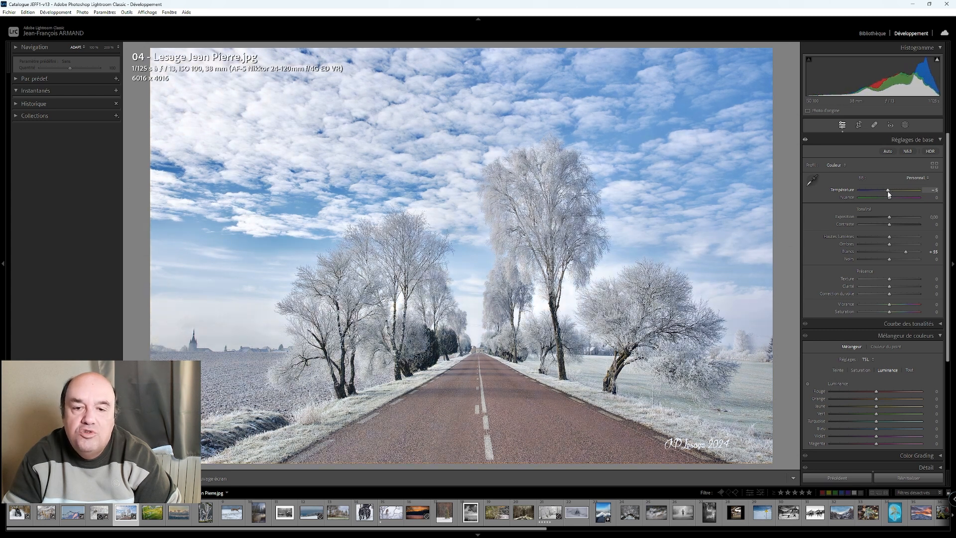
- Crop the road photo to a 16 x 9 ratio and shift the image slightly upwards in the frame
click(858, 125)
click(916, 154)
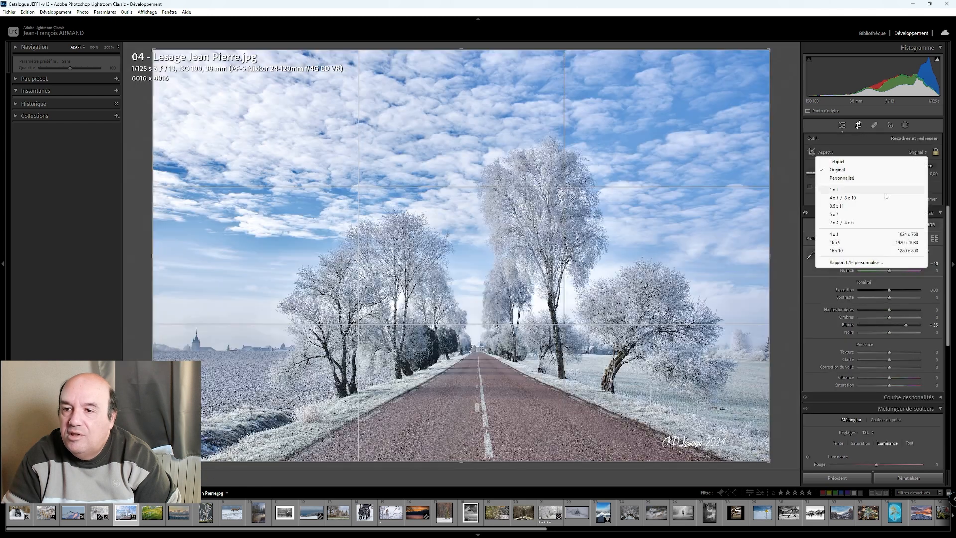
click(862, 244)
drag(575, 240, 577, 232)
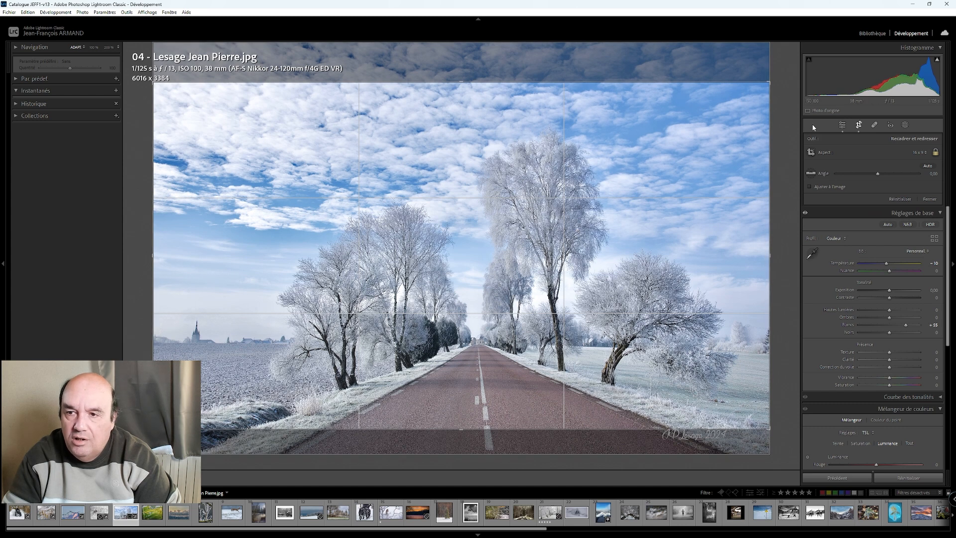
click(842, 125)
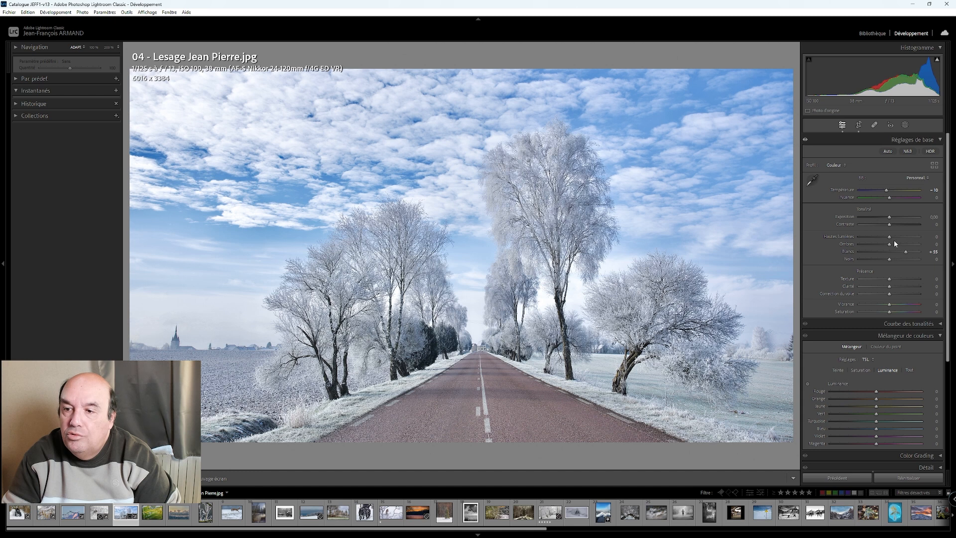
- Set the road photo's contrast to +81 and whites to +60, and compare it side by side with the original
drag(891, 225, 914, 222)
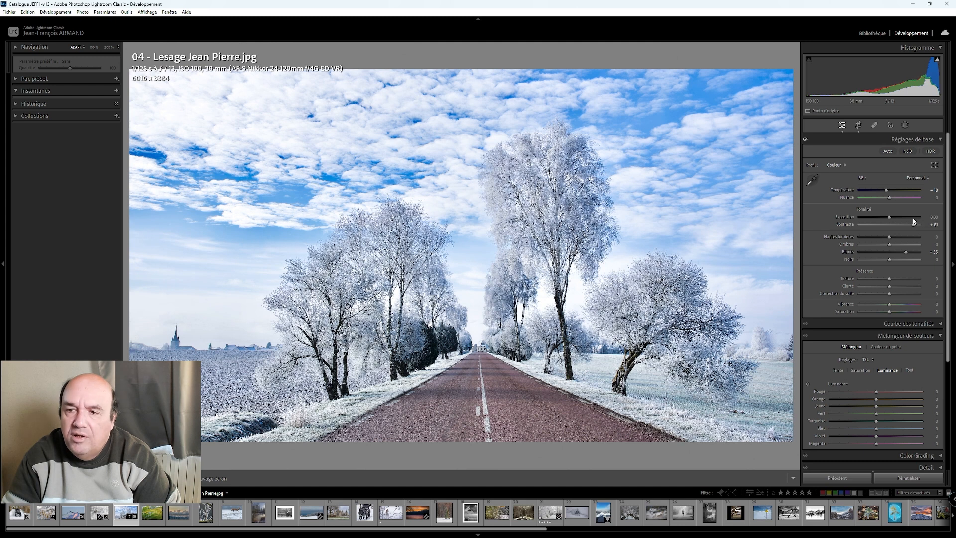
drag(905, 254, 907, 254)
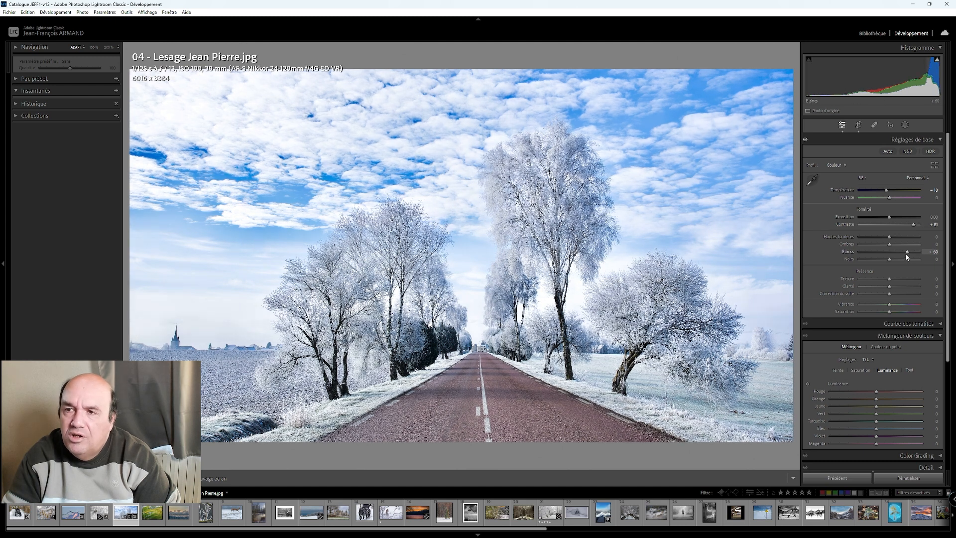
mouse_move(938, 61)
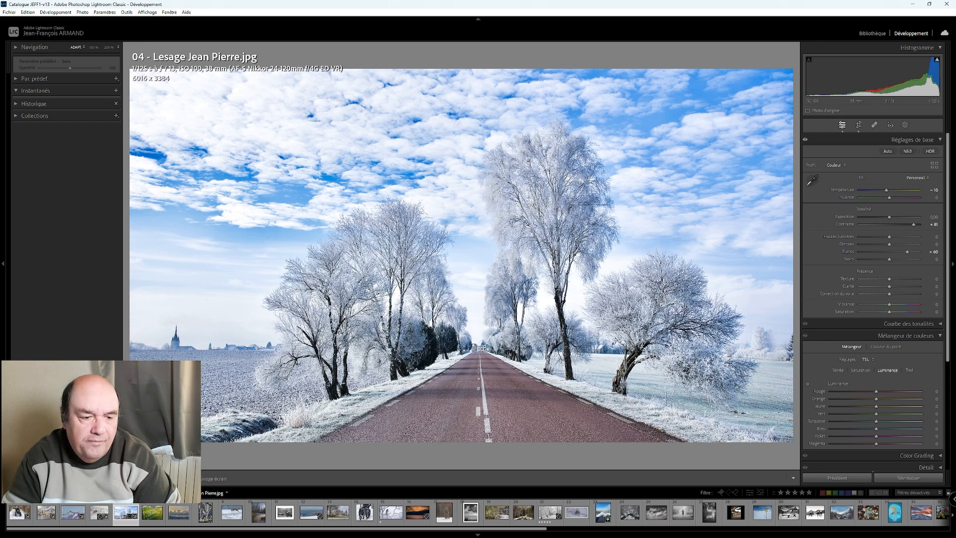
click(165, 478)
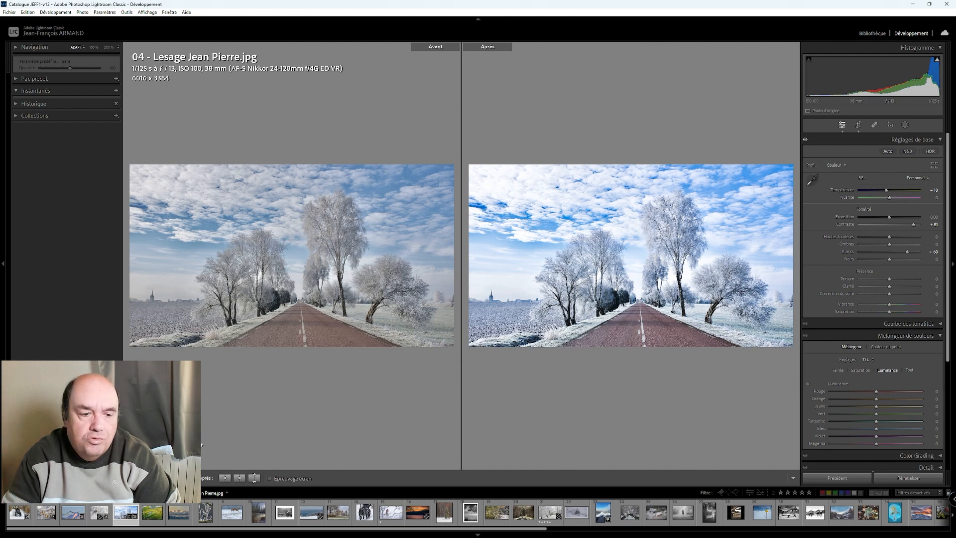
key(y)
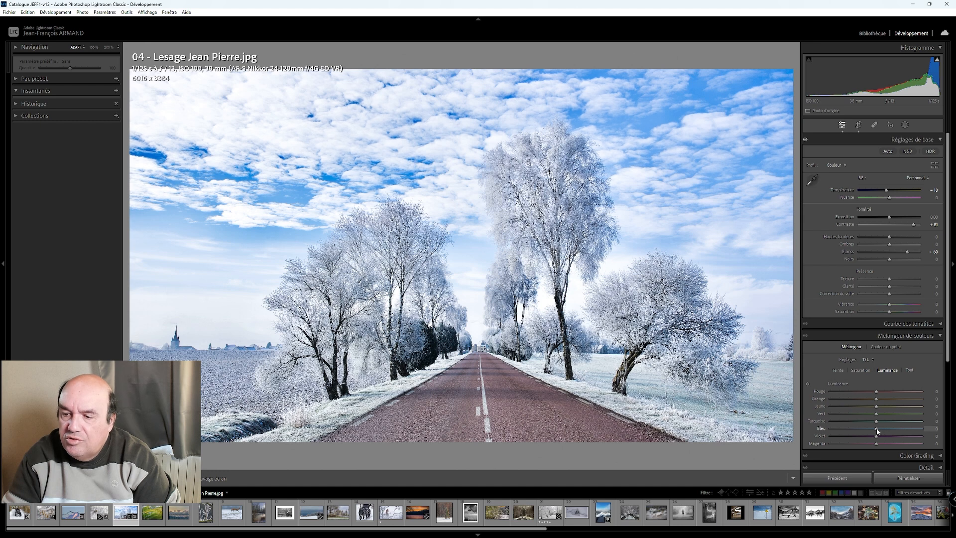
- Try brightening the road photo's blue luminance in the color mixer and return it to 0
key(Up)
key(Up)
key(Up)
key(Up)
key(Down)
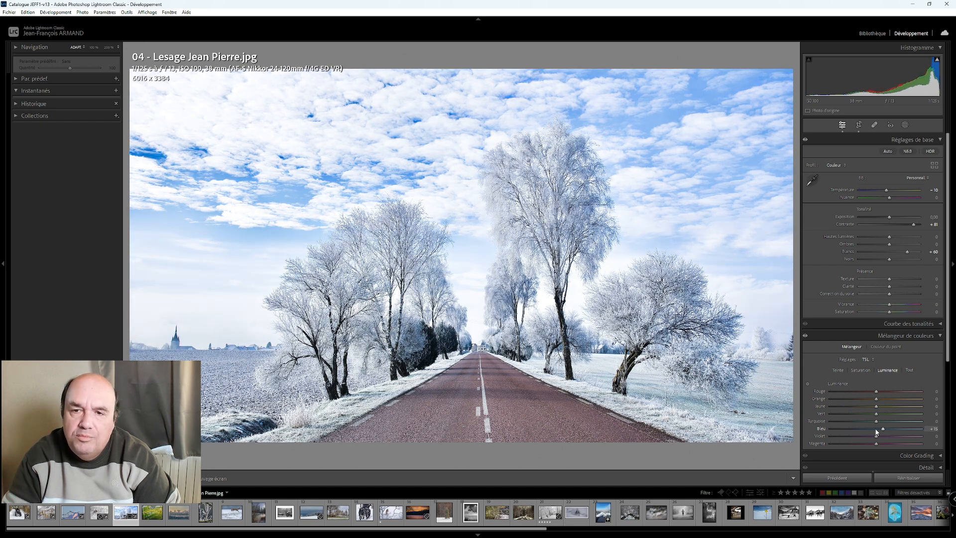
key(Down)
key(Down)
key(Down)
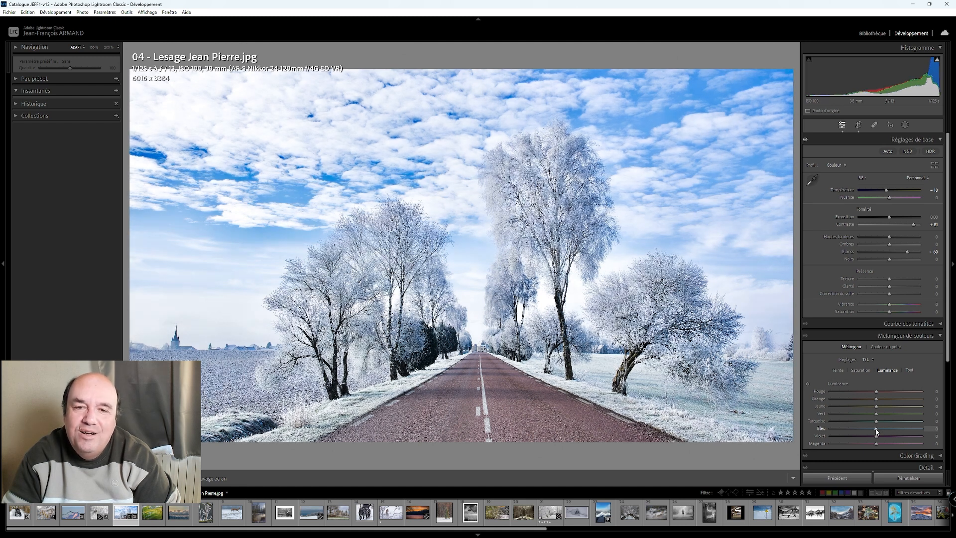
key(Up)
key(Up)
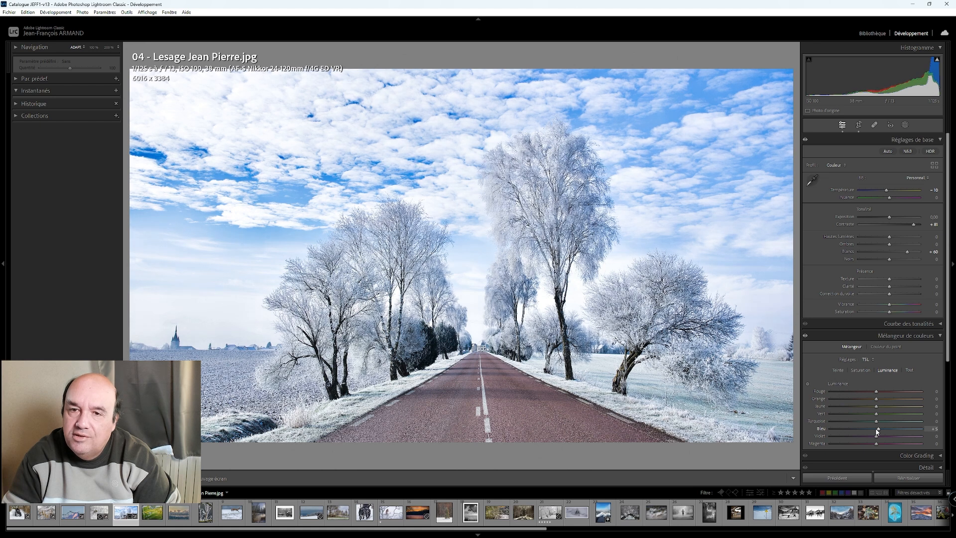
key(Down)
key(Down)
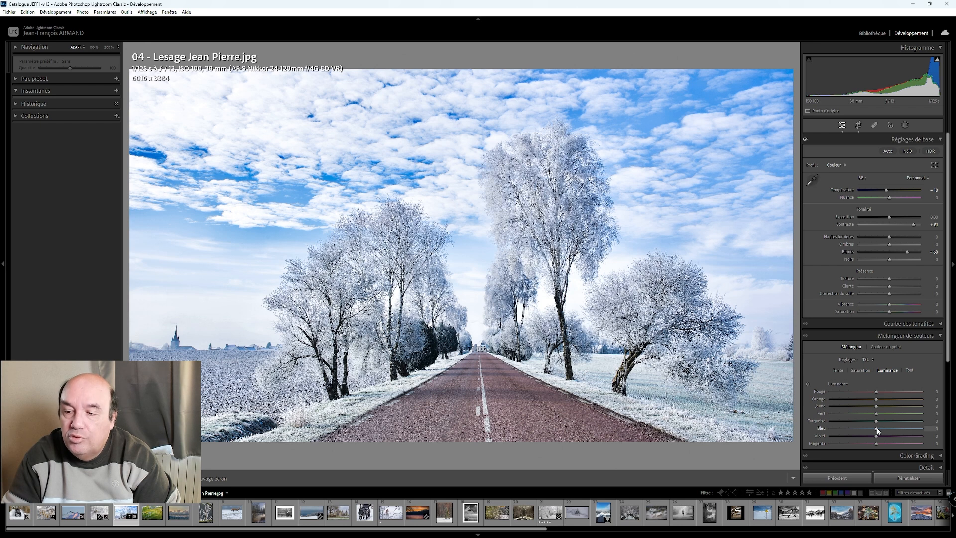
- Try darkening the road photo's blue luminance down to −40 and ease it back to about −20
key(Down)
key(Down)
key(Down)
key(Down)
key(Down)
key(Down)
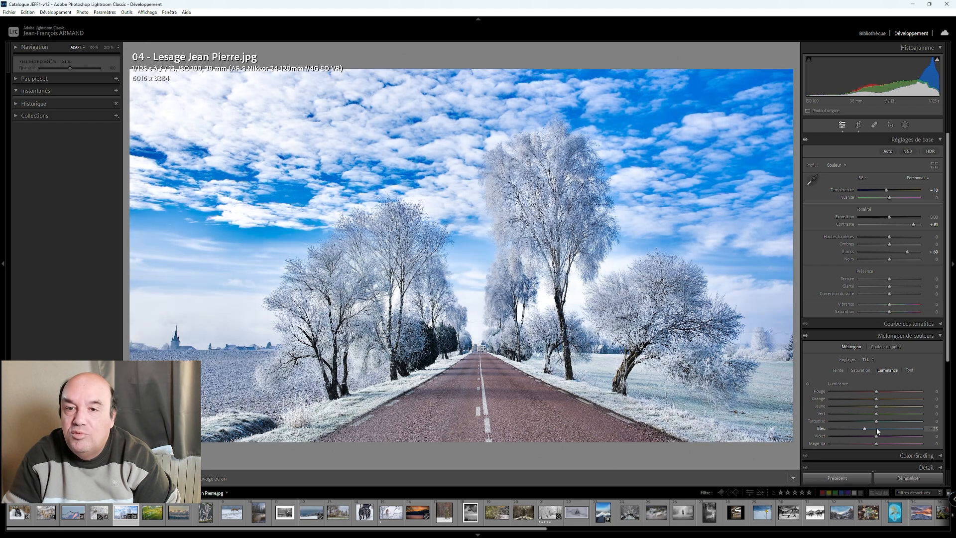
key(Down)
key(Down)
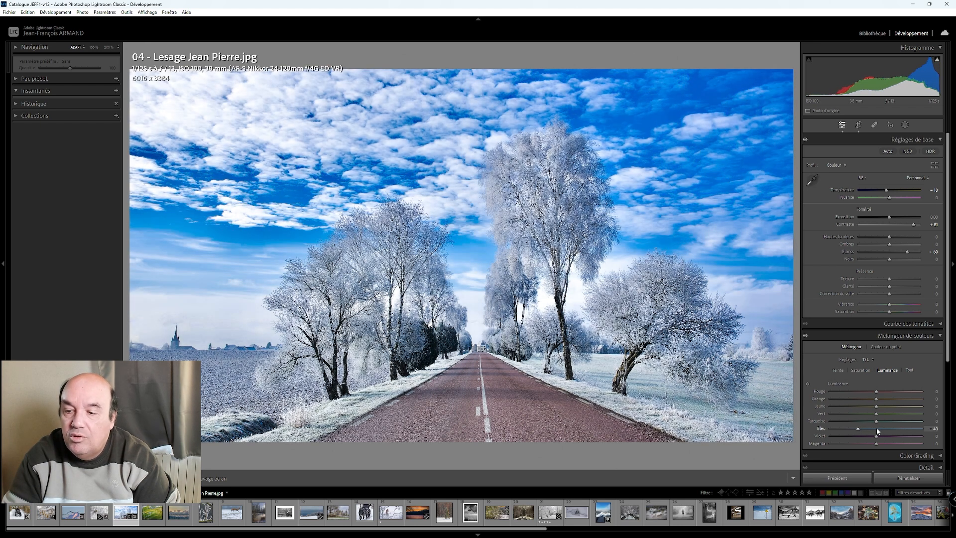
key(Up)
key(Up)
key(Up)
key(Up)
key(Up)
key(Up)
key(Up)
key(Up)
key(Up)
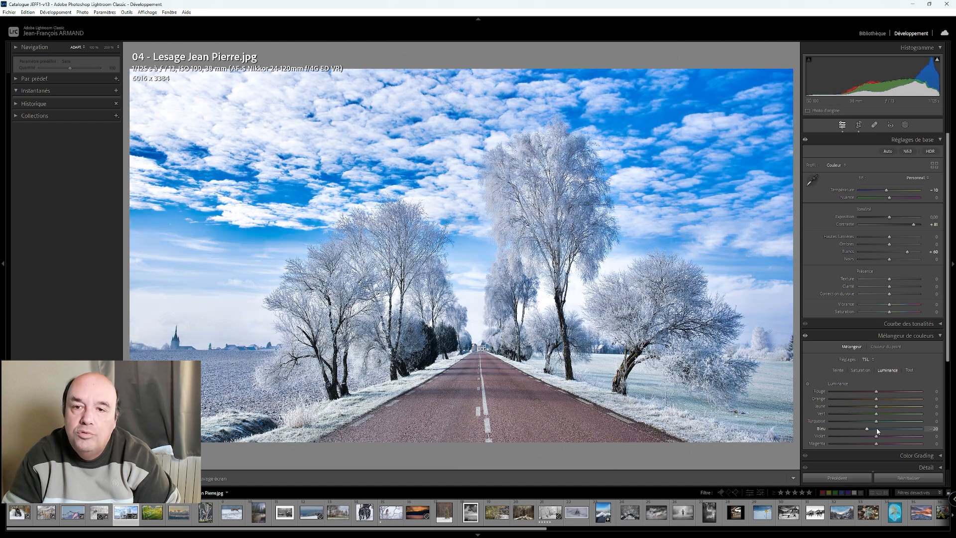
key(Down)
- Try the road photo's blue luminance at +25 and bring it back to +5
key(Up)
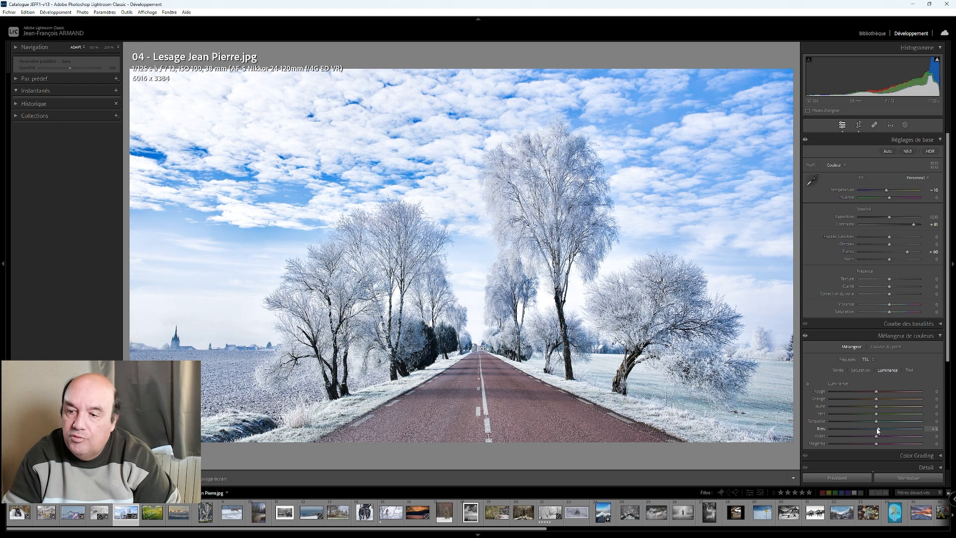
key(Up)
key(Up)
key(Up)
key(Up)
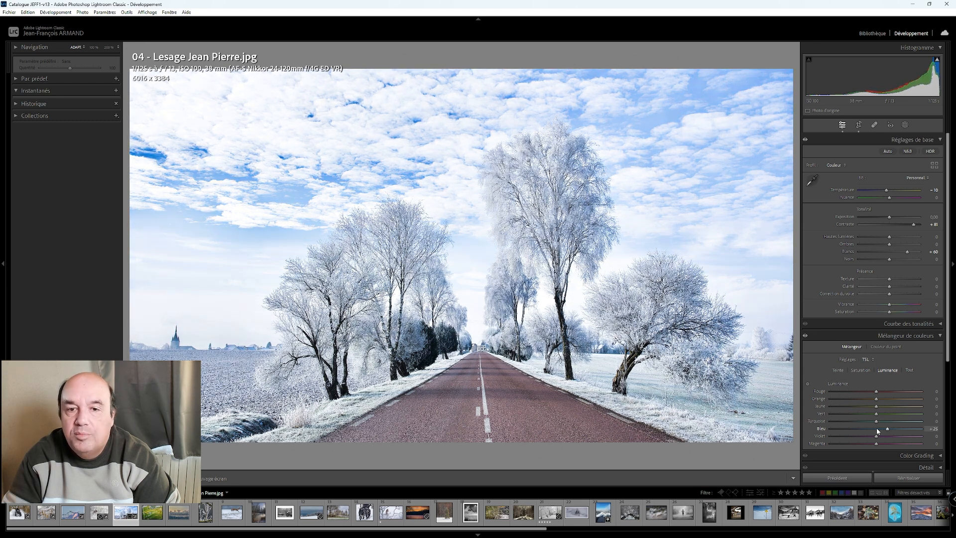
key(Down)
key(Down)
key(Down)
key(Down)
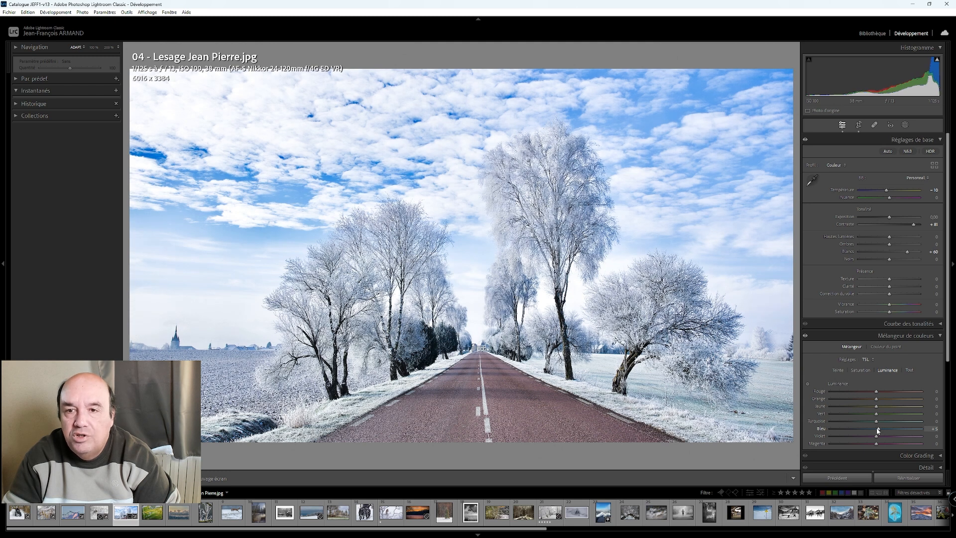
- Set the road photo's blue luminance to +10 and toggle its comparison with the original
key(Up)
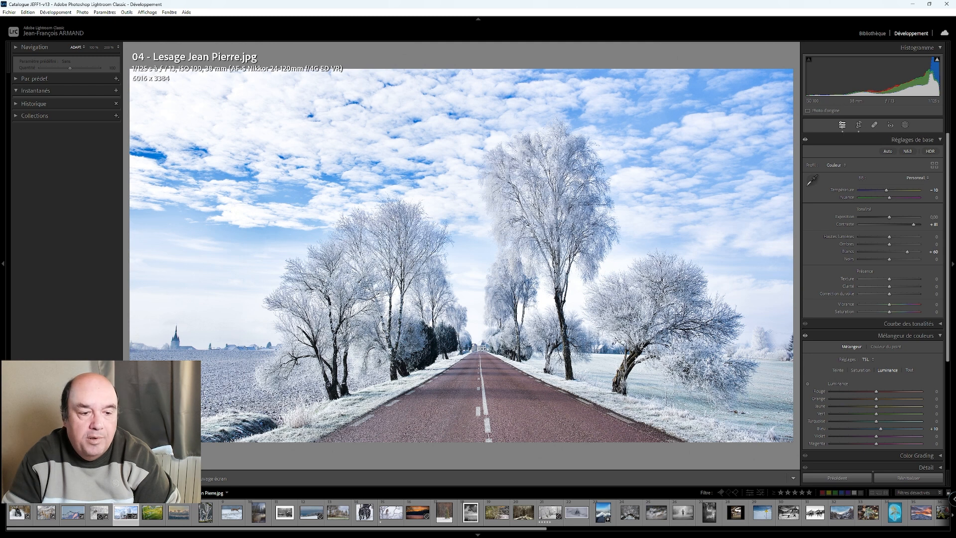
key(y)
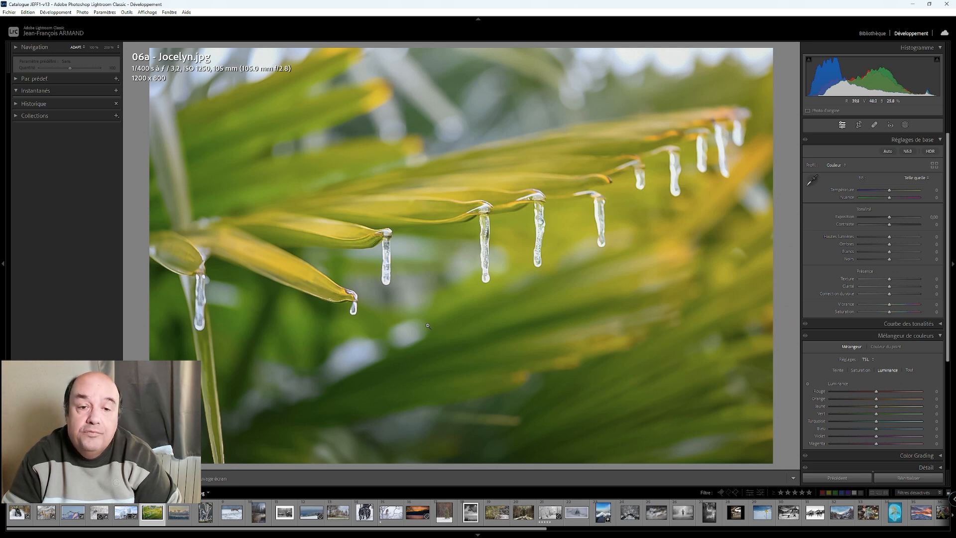
- Check the icicle photo at 100% and warm its white balance temperature to +15
click(488, 225)
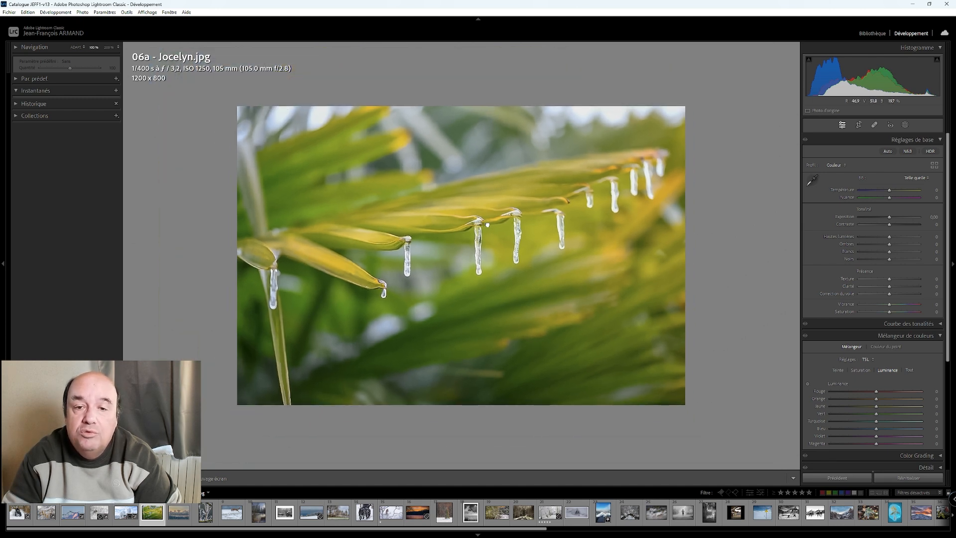
click(488, 224)
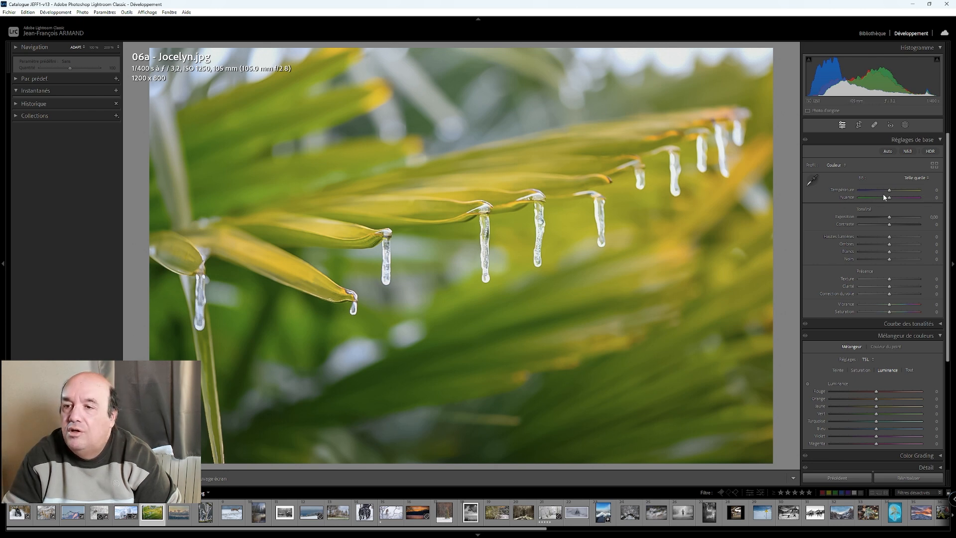
key(Up)
key(Up)
key(Up)
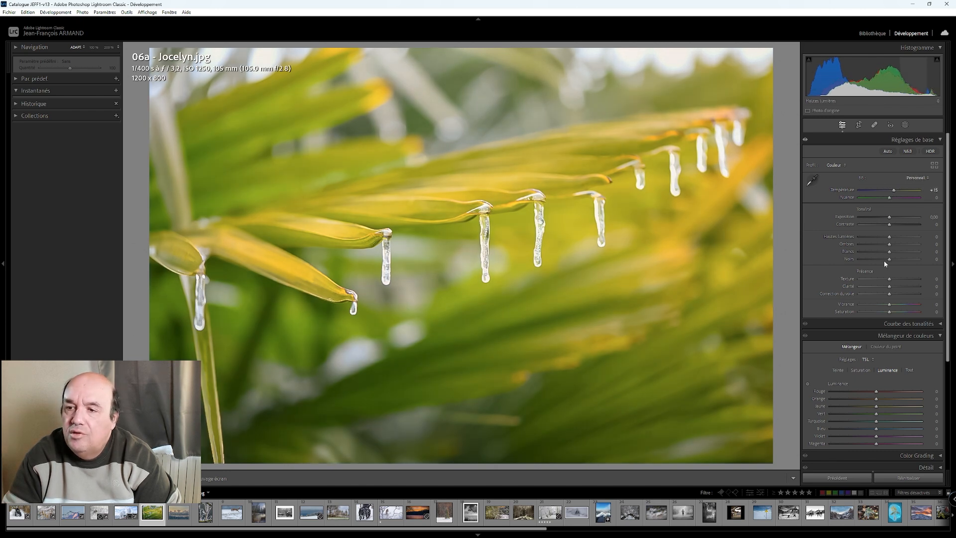
- Raise the icicle photo's whites to +40
drag(889, 254, 893, 256)
key(Up)
key(Up)
key(Up)
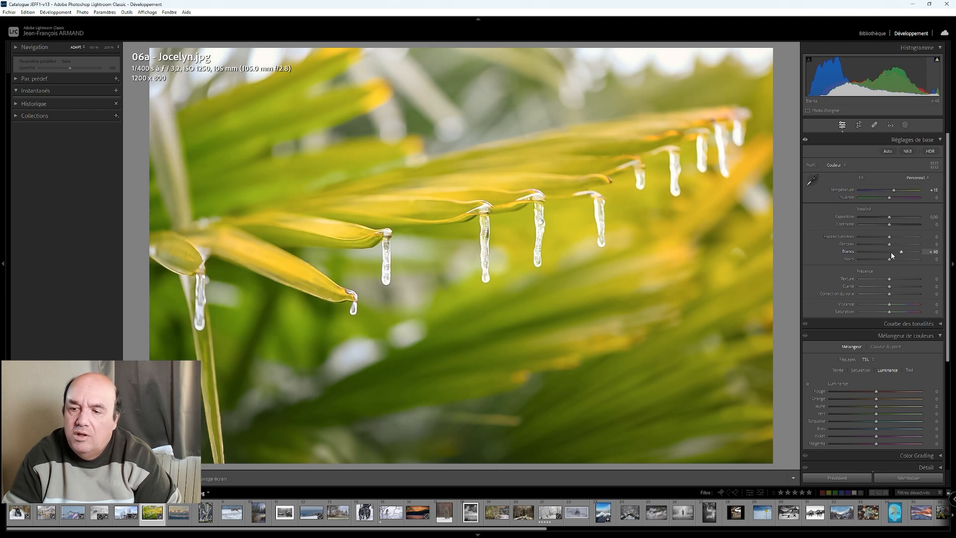
- Try the icicle photo's post-crop vignette amount at −15 and then at +25
scroll(881, 374, down, 3)
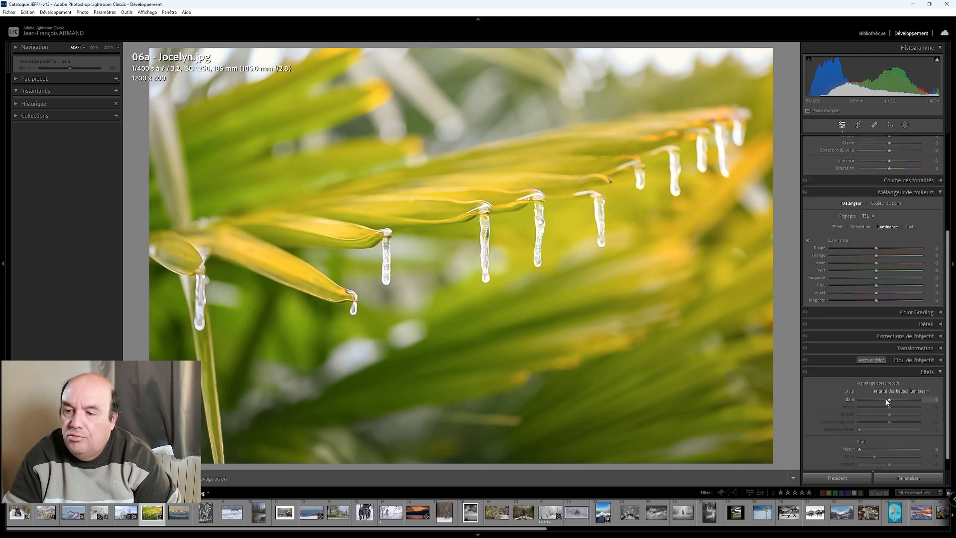
key(Up)
key(Up)
key(Up)
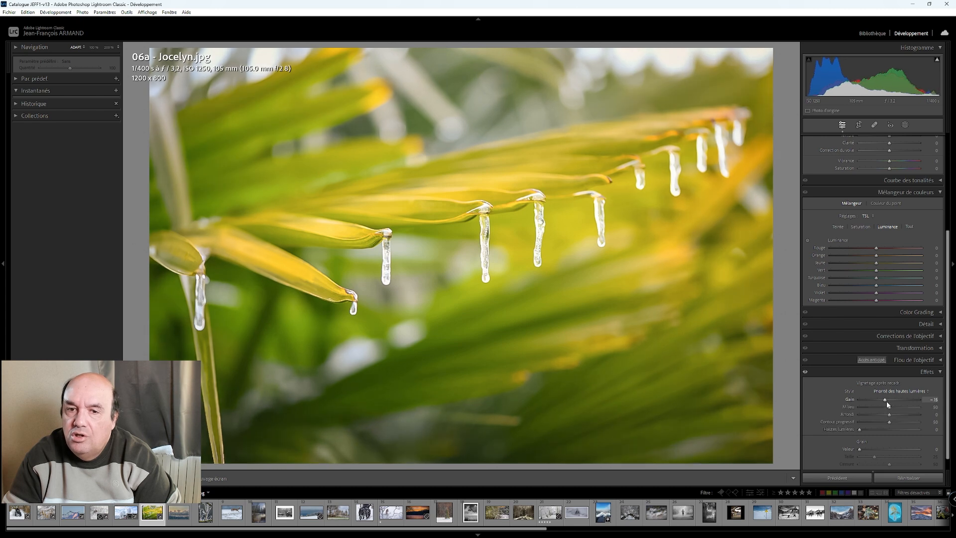
key(Up)
key(Up)
key(Up)
key(Down)
key(Down)
key(Down)
key(Down)
key(Down)
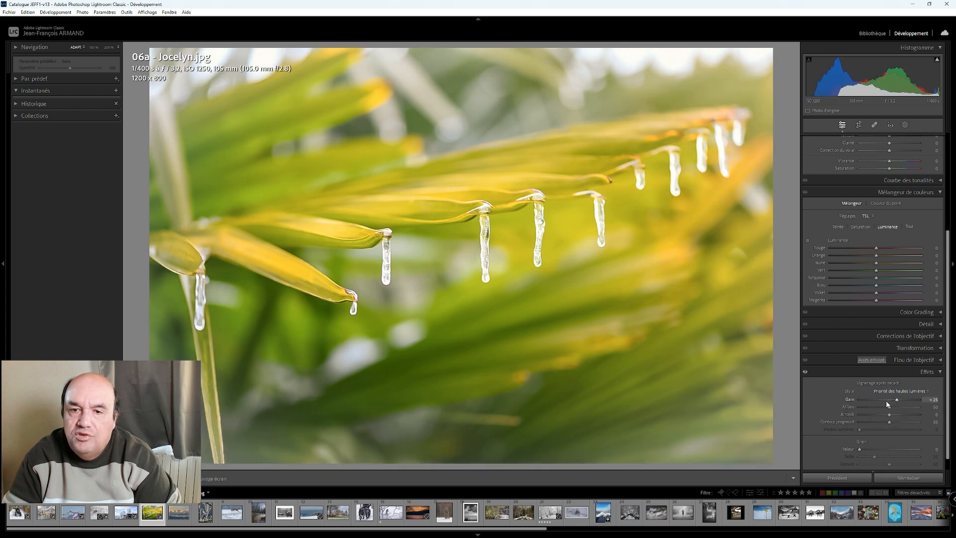
- Darken the icicle photo's corners with a post-crop vignette amount of −30
key(Down)
key(Down)
key(Down)
key(Down)
key(Down)
key(Down)
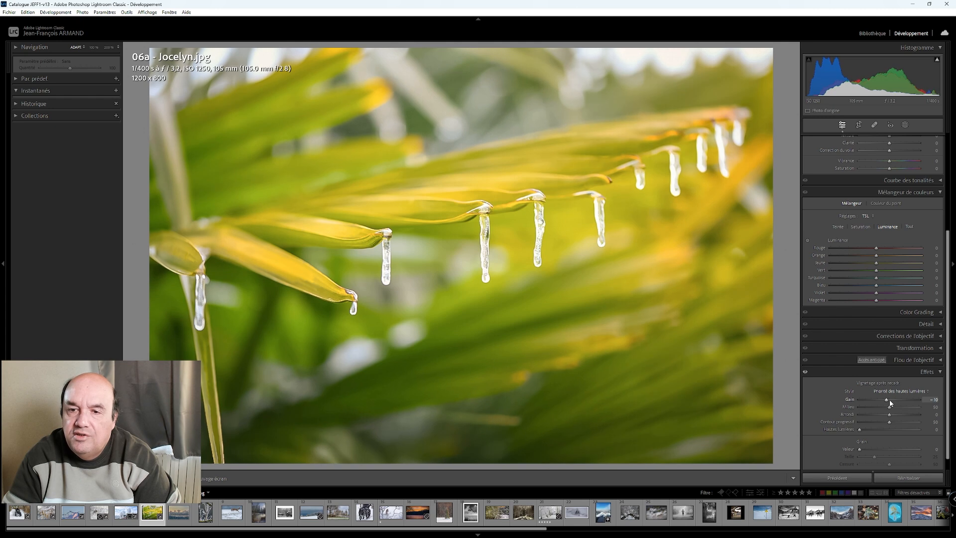
key(Down)
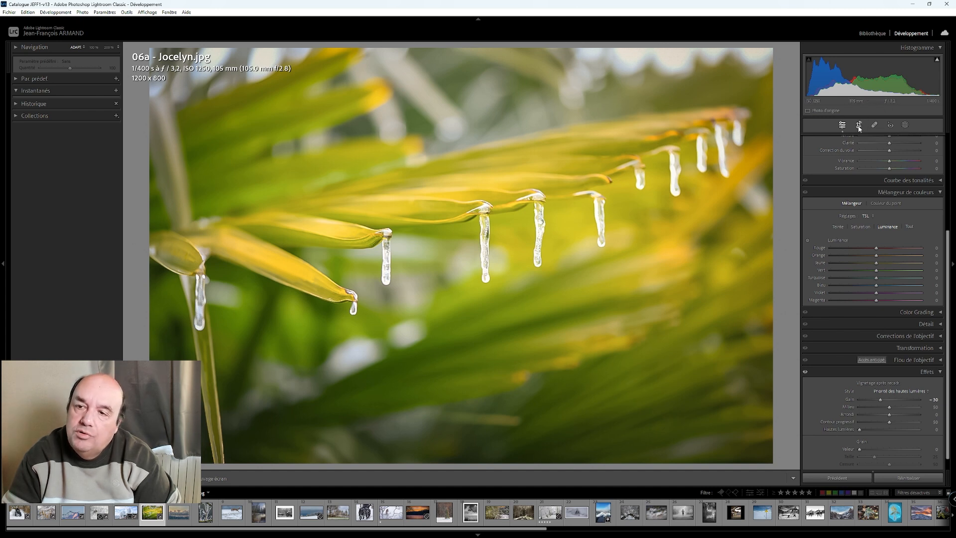
- Crop the icicle photo to a 16 x 9 ratio with the frame shifted slightly upward, and compare it side by side with the original
key(r)
click(916, 151)
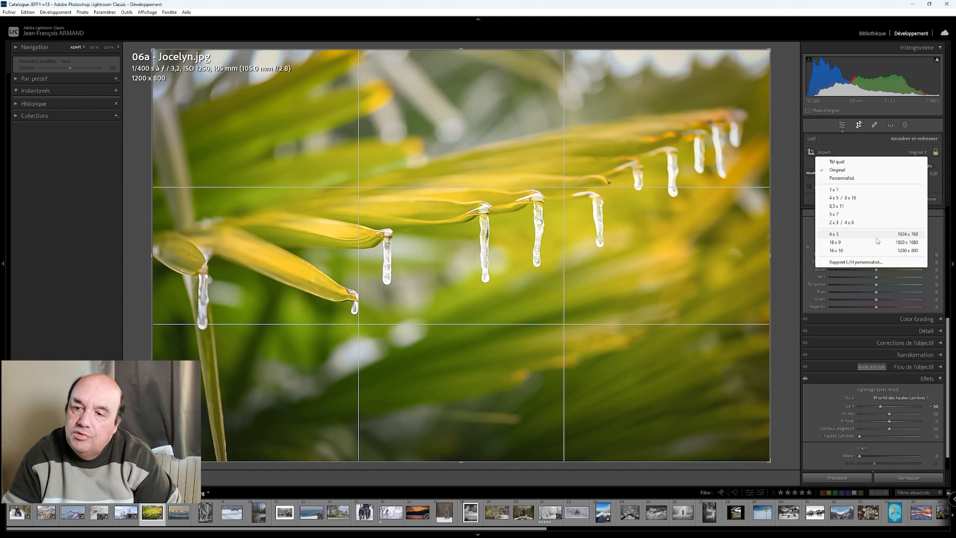
click(879, 238)
drag(601, 245, 600, 263)
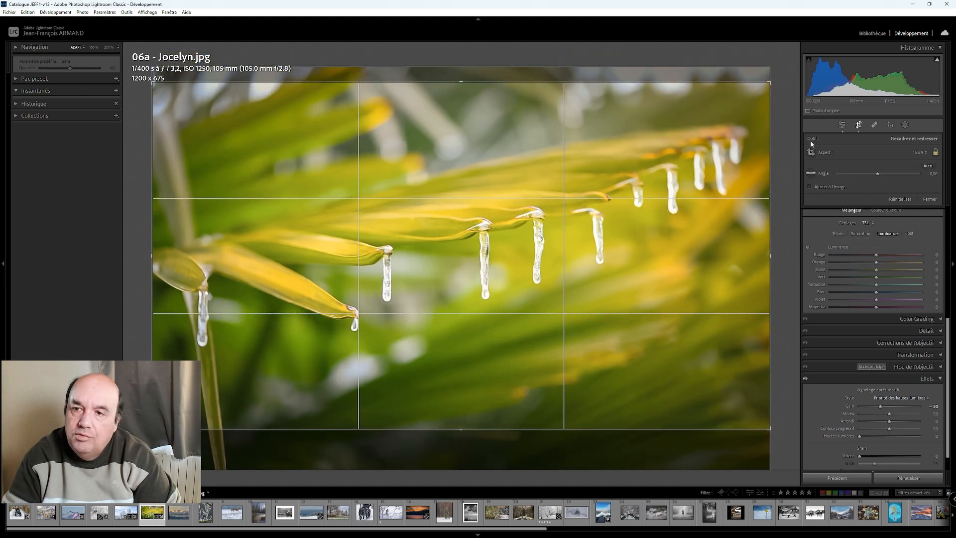
click(842, 125)
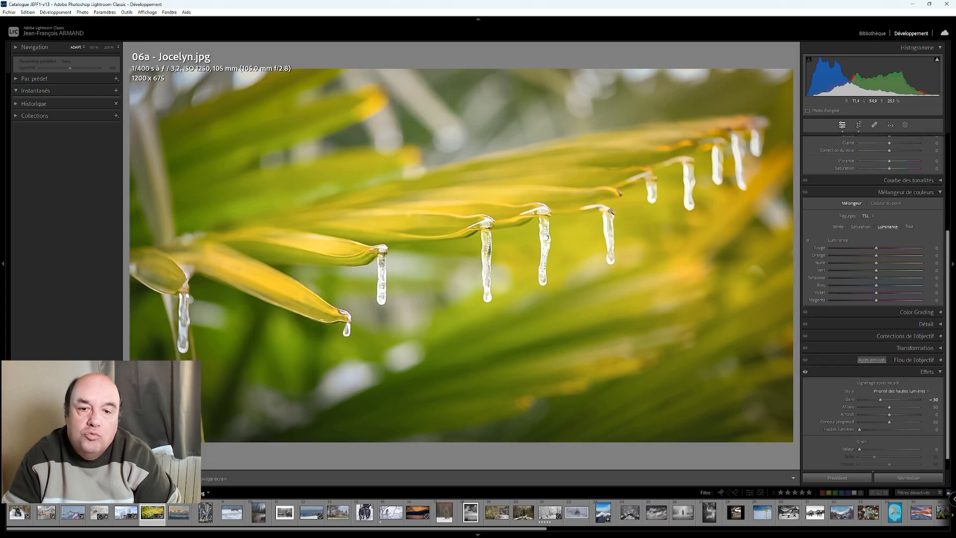
key(y)
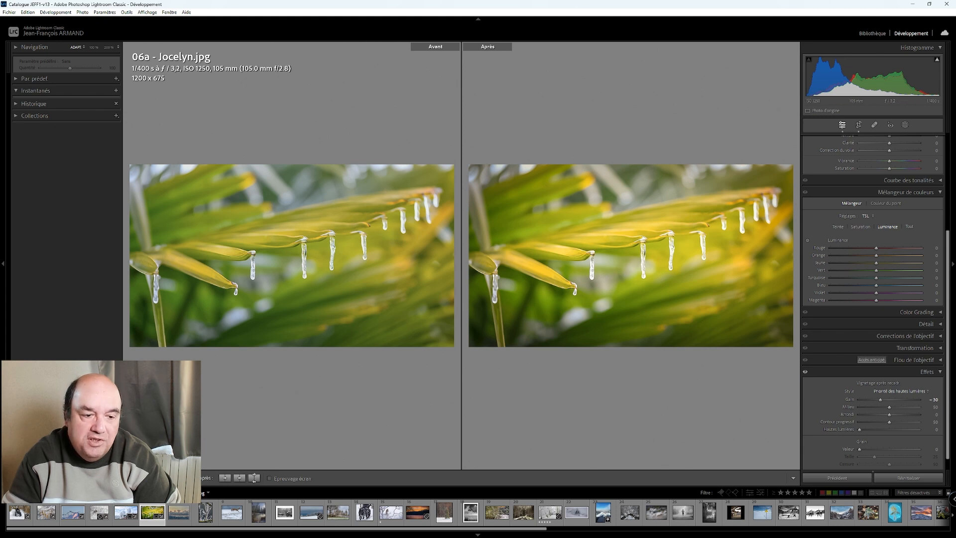
key(y)
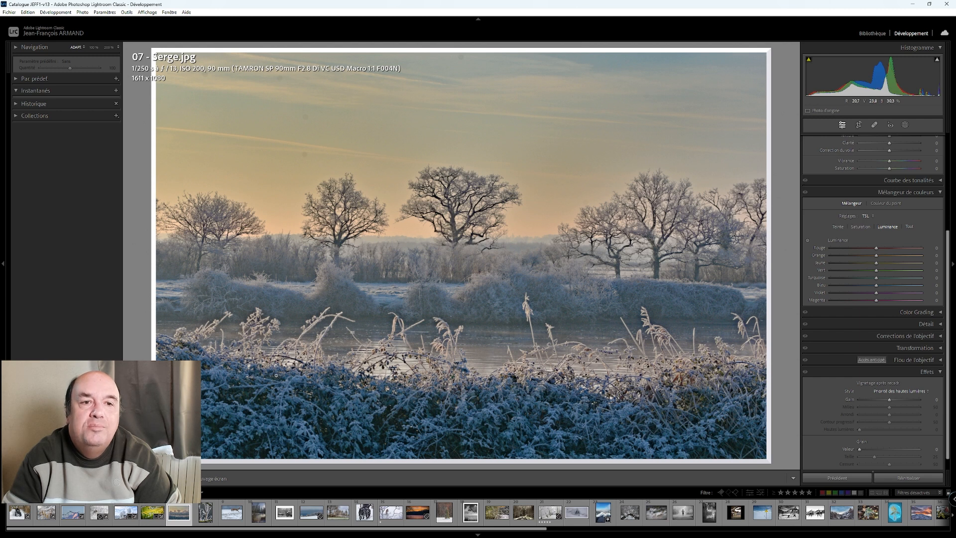
- Inspect the sky of the frosty riverside photo at 100% and at fit size, revisiting the road photo briefly
click(288, 150)
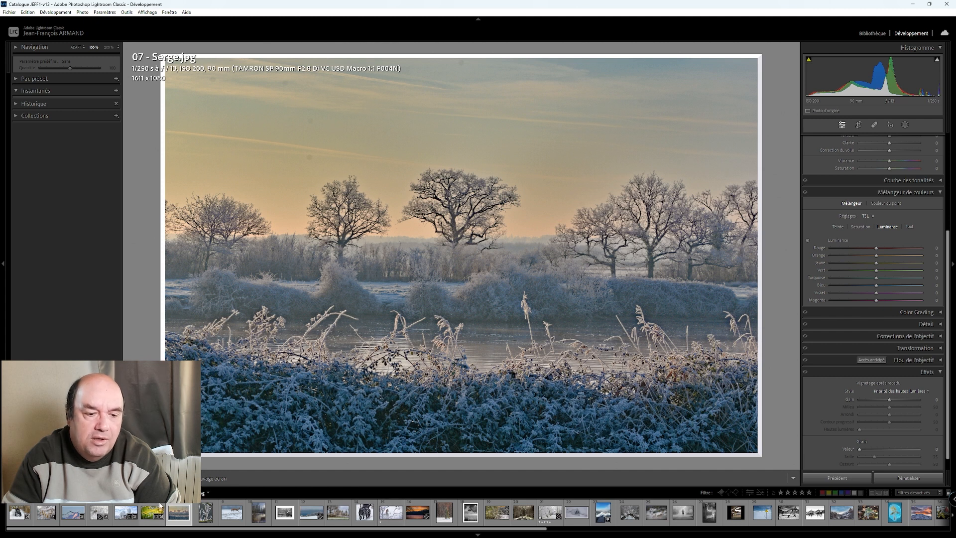
click(136, 509)
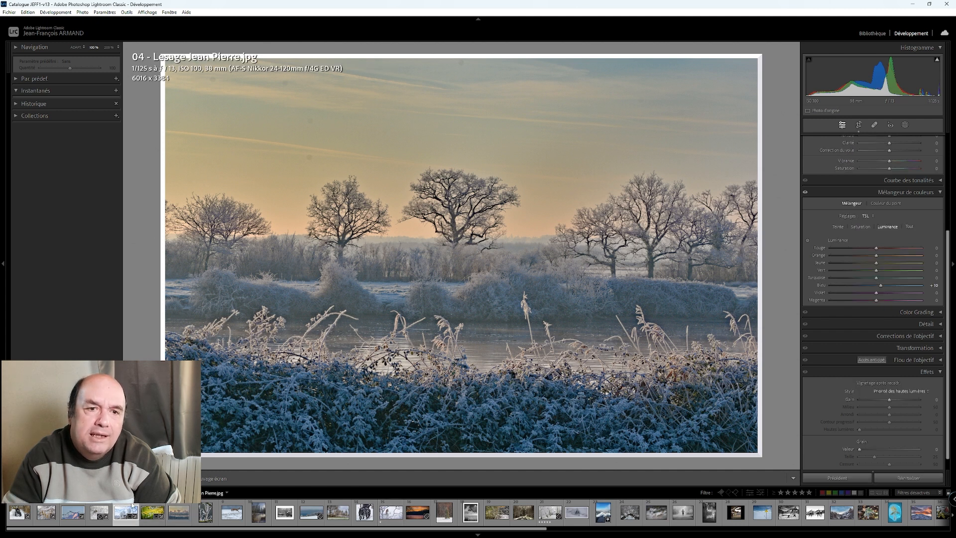
click(178, 509)
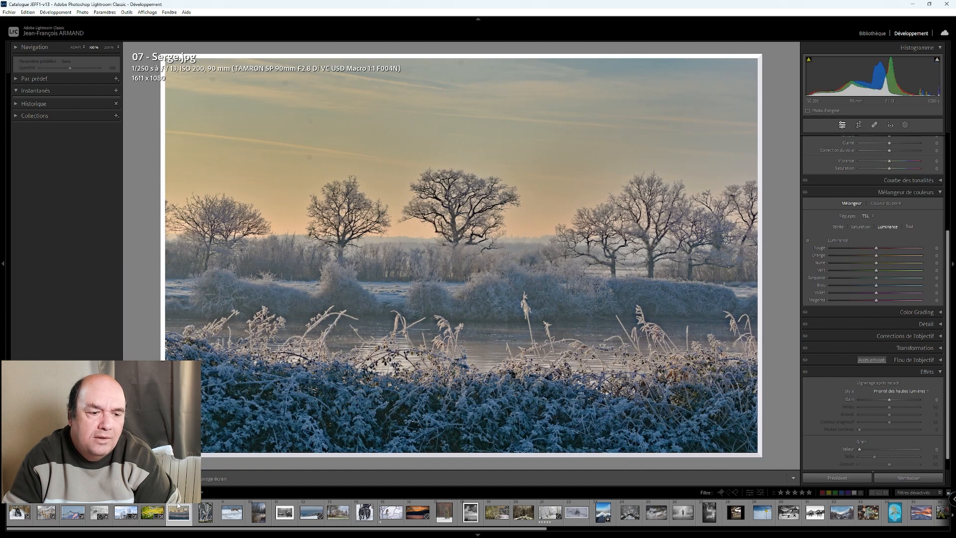
click(219, 89)
click(217, 91)
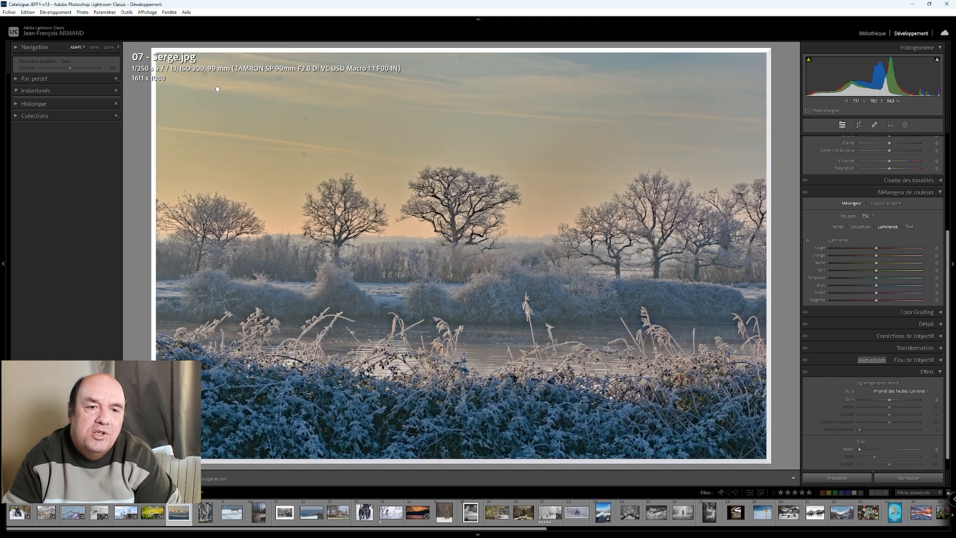
- Remove the dust spots scattered across the riverside photo's sky with the Remove tool
click(874, 125)
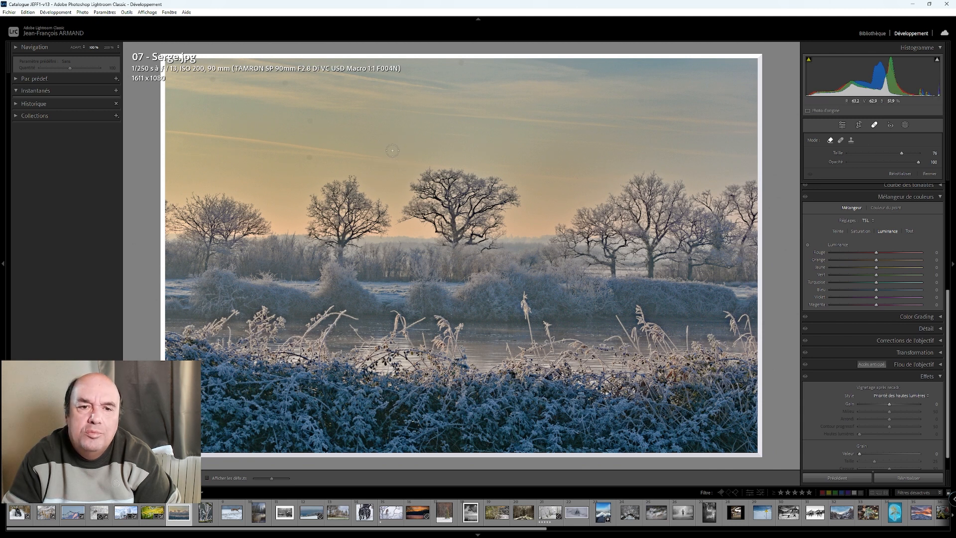
click(390, 150)
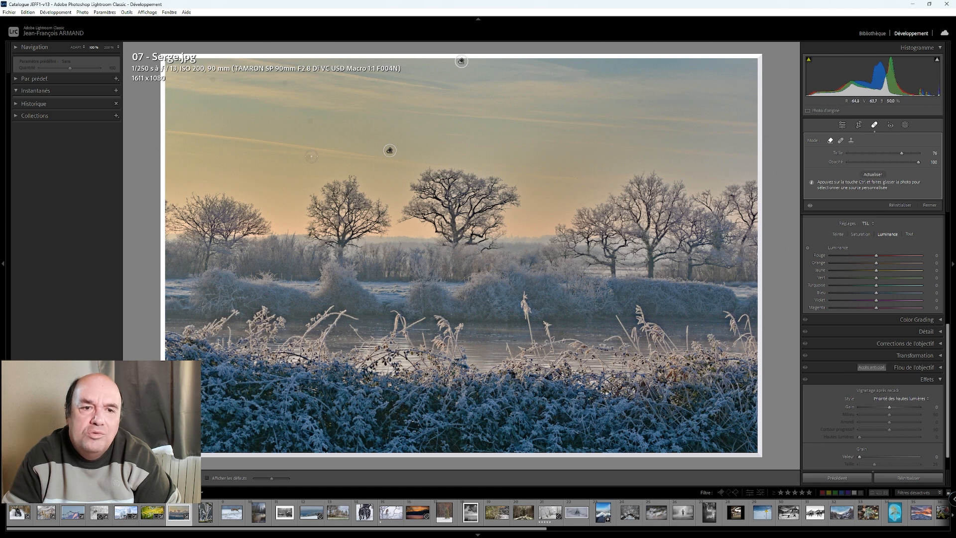
click(308, 155)
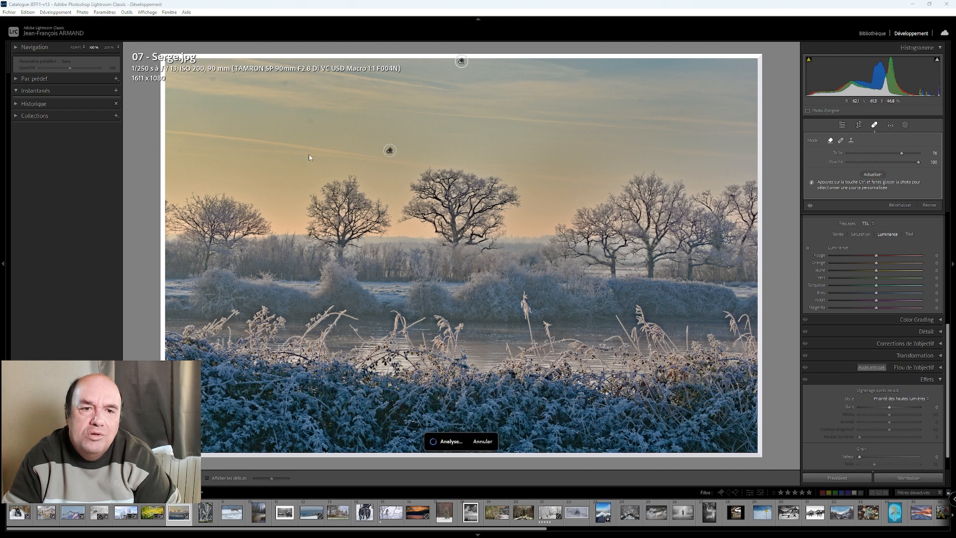
click(282, 84)
click(212, 79)
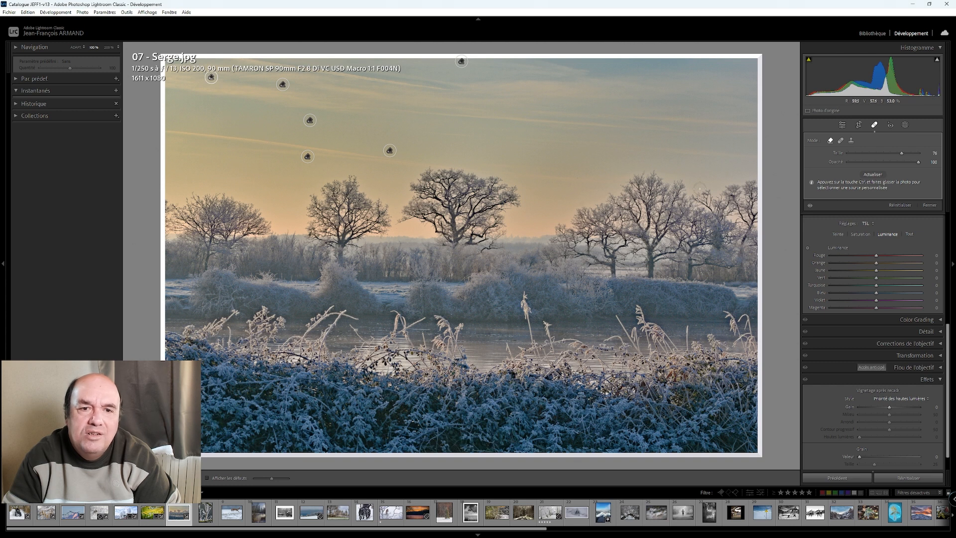
click(842, 125)
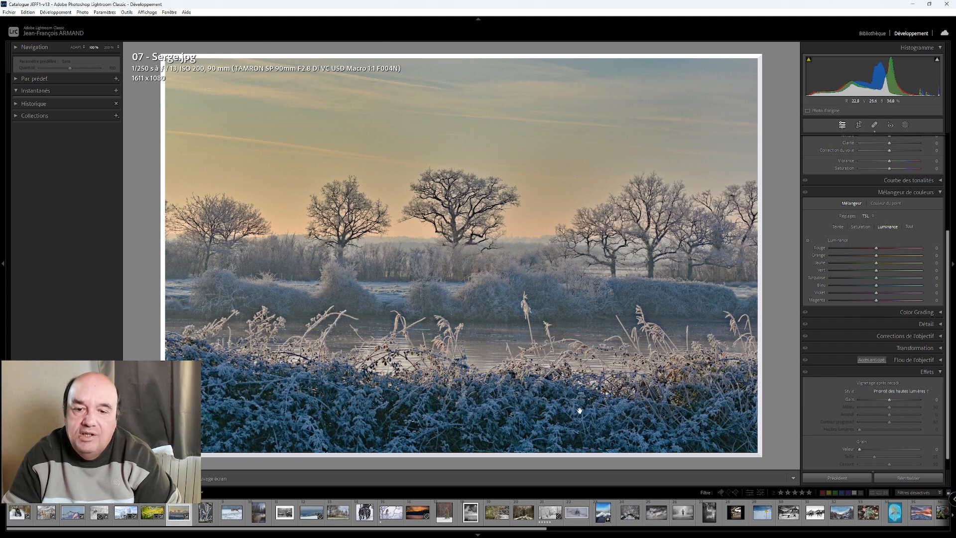
- Try cooling the riverside photo's temperature to −15 and return it to 0
scroll(876, 184, up, 5)
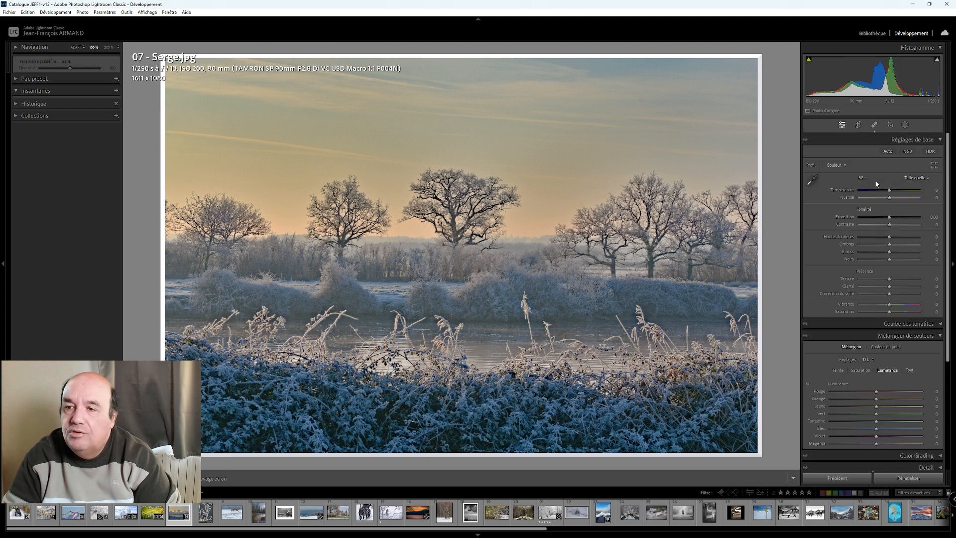
key(Down)
key(Down)
key(Down)
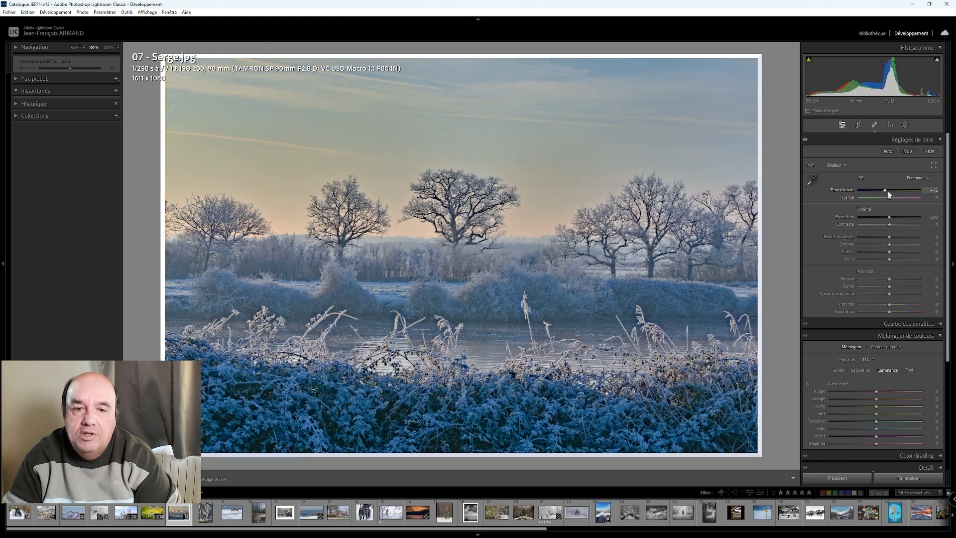
key(Up)
key(Up)
key(Up)
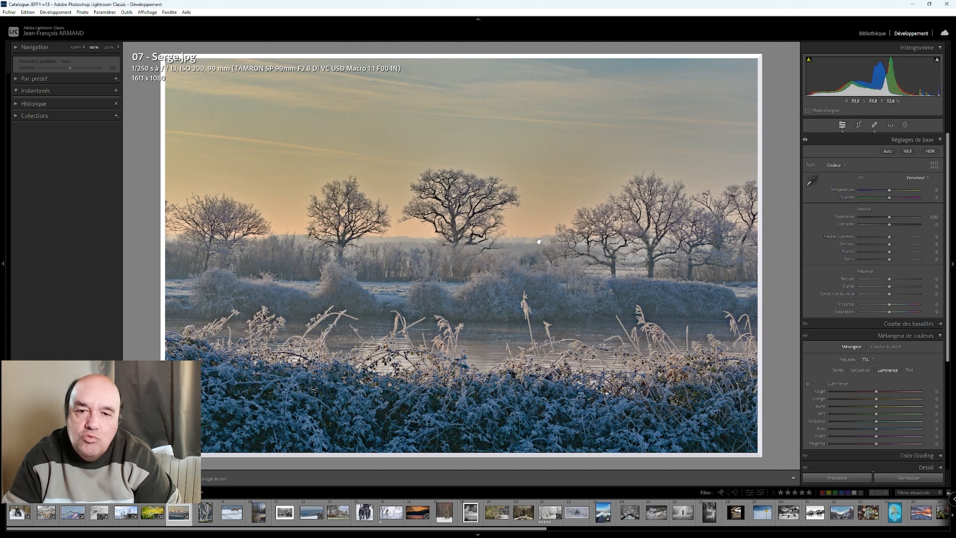
- Try warming the riverside photo's temperature to +15 and reset it to 0
key(Up)
key(Up)
key(Up)
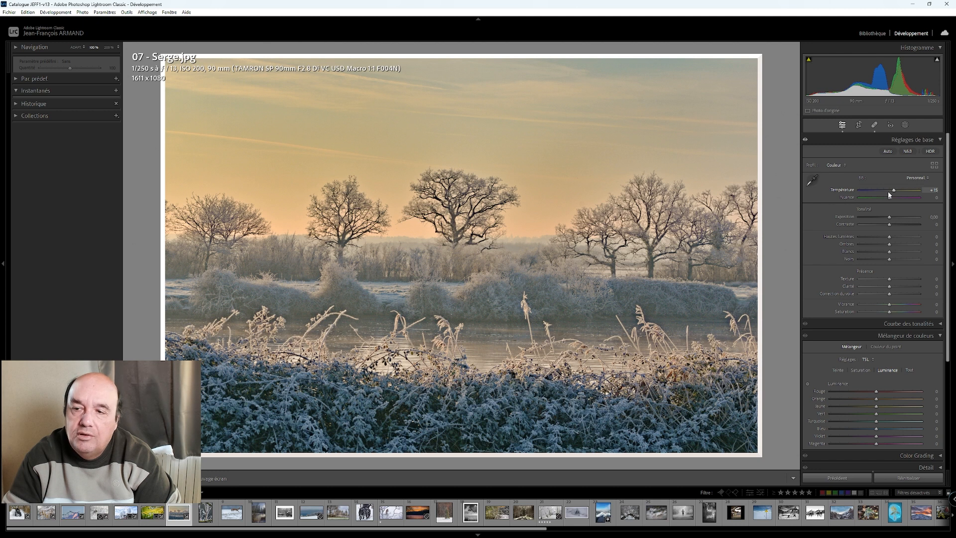
double_click(892, 191)
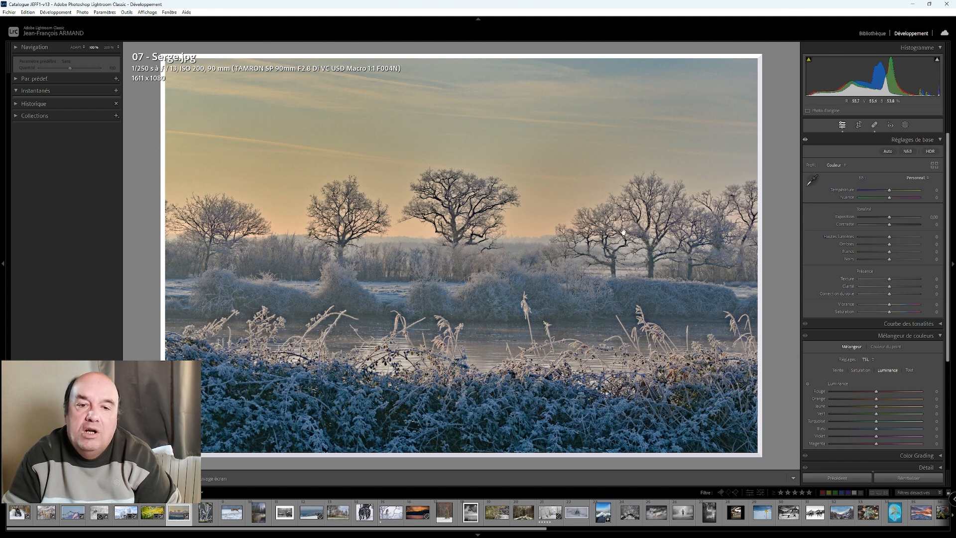
- Try a slightly warmer temperature of +5 on the riverside photo, and settle it at −10
key(Up)
key(Up)
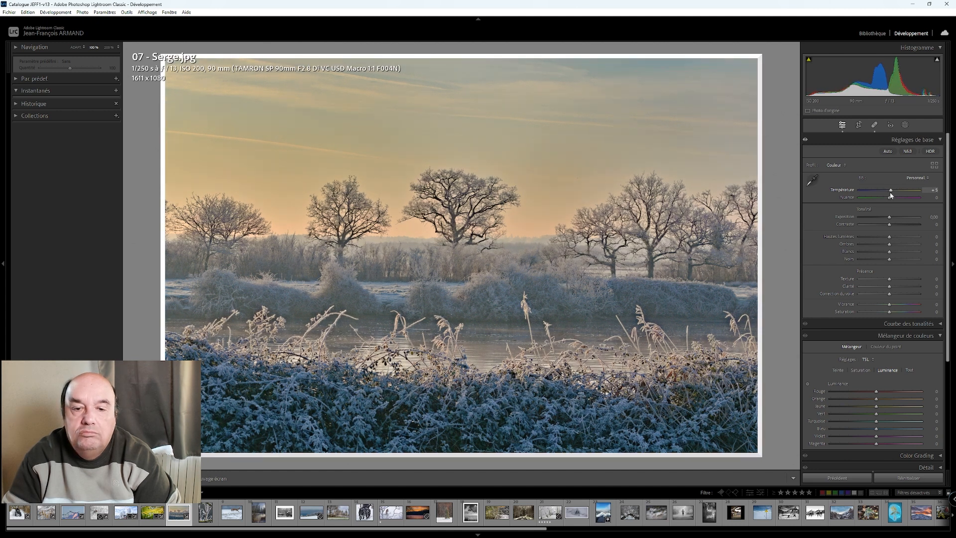
key(Down)
key(Down)
key(Down)
key(Down)
key(Up)
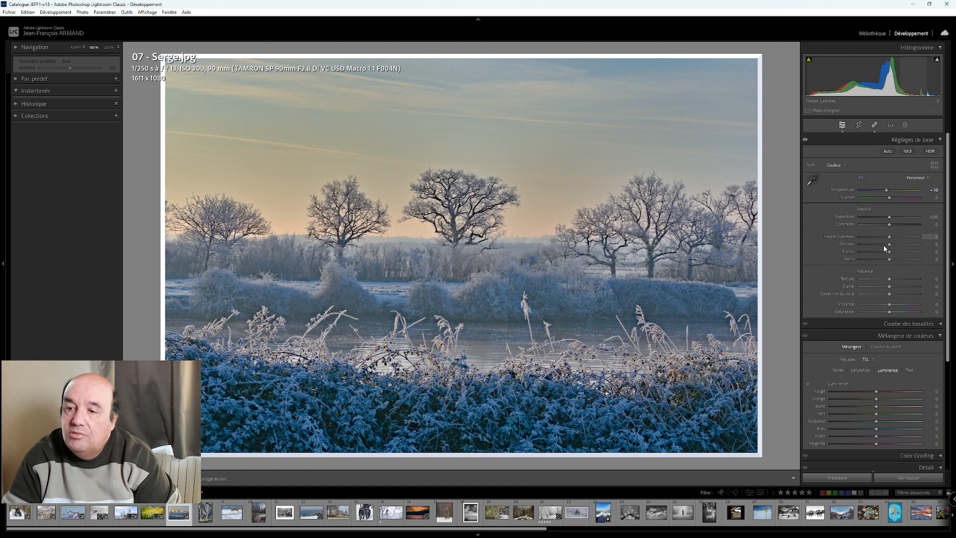
- Raise the riverside photo's whites to +85
key(Up)
key(Up)
key(Up)
key(Up)
key(Up)
key(Up)
key(Up)
key(Up)
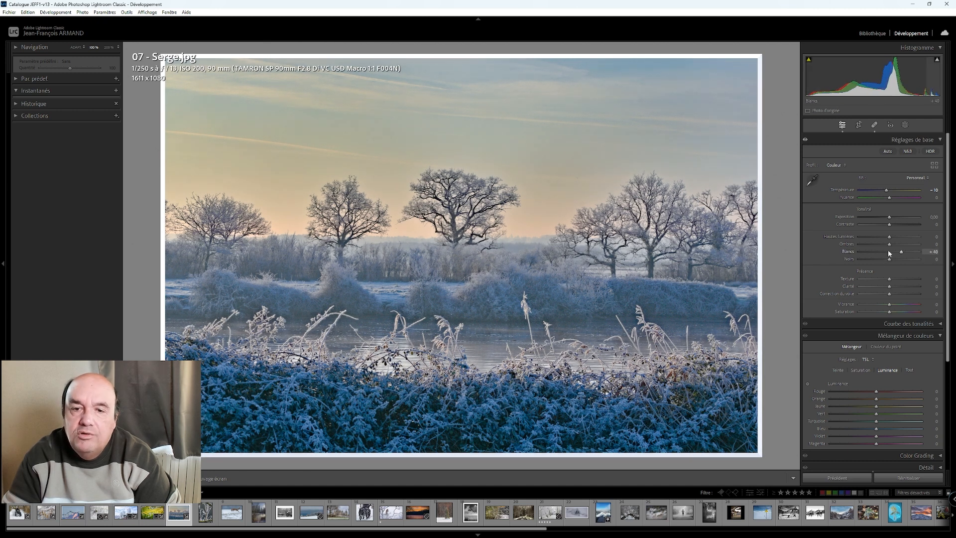
key(Up)
key(Up)
key(Up)
key(Up)
key(Up)
key(Up)
key(Up)
key(Up)
key(Up)
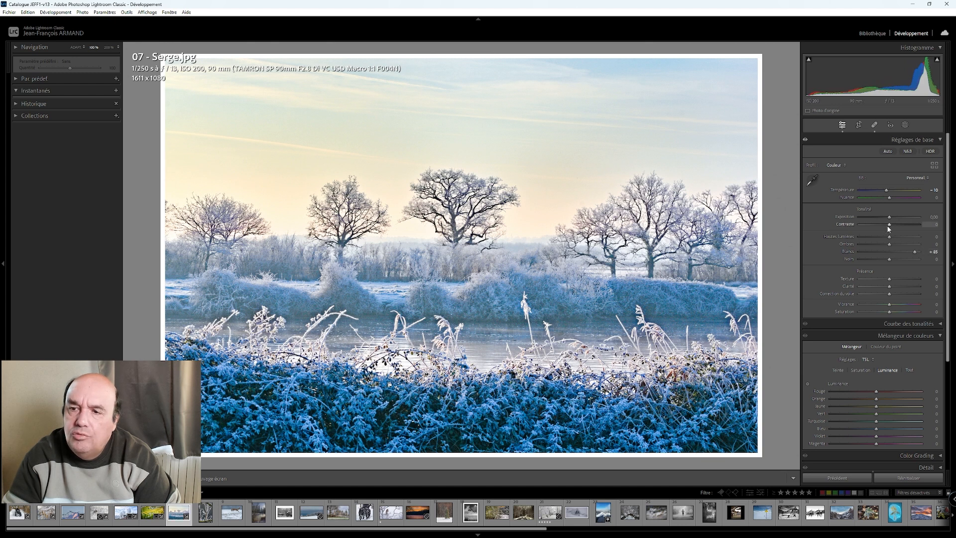
- Lower the riverside photo's highlights to −10
key(Down)
key(Down)
key(Down)
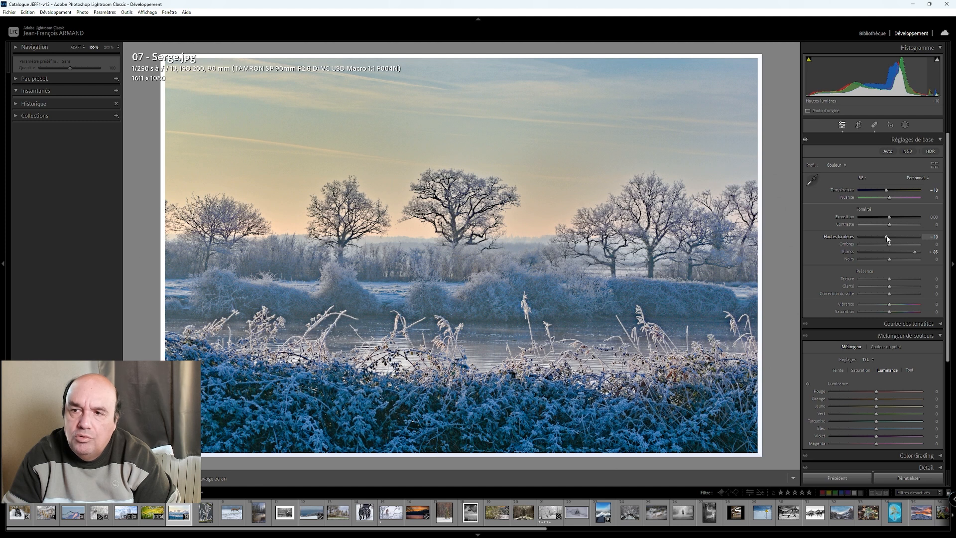
- Refine the riverside photo's tone with whites at +90, exposure at +0.20 and blacks at about −65
key(Up)
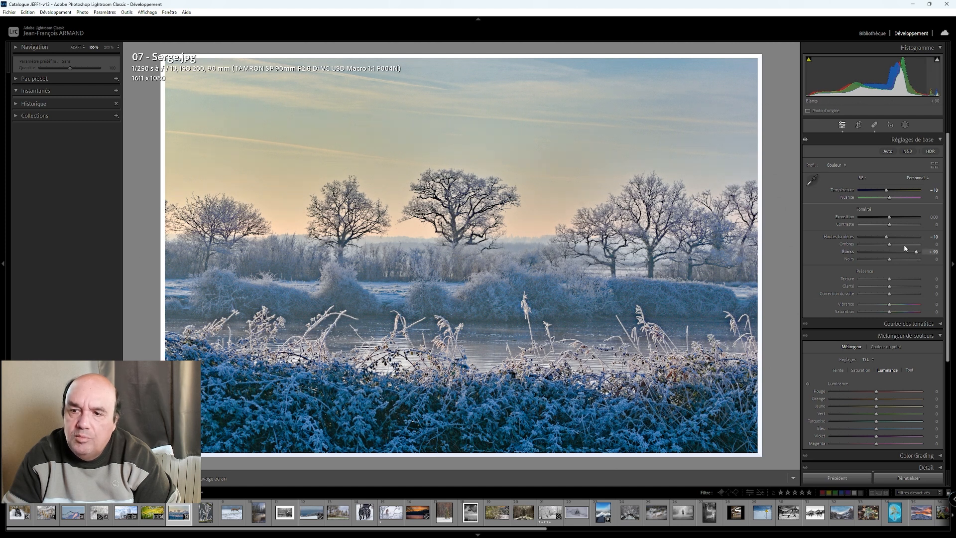
key(Up)
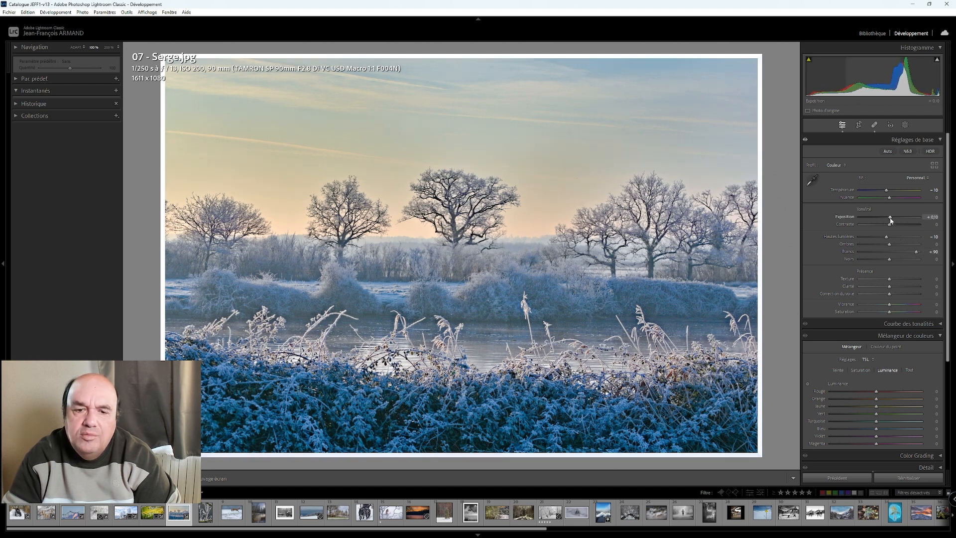
key(Up)
drag(889, 260, 869, 261)
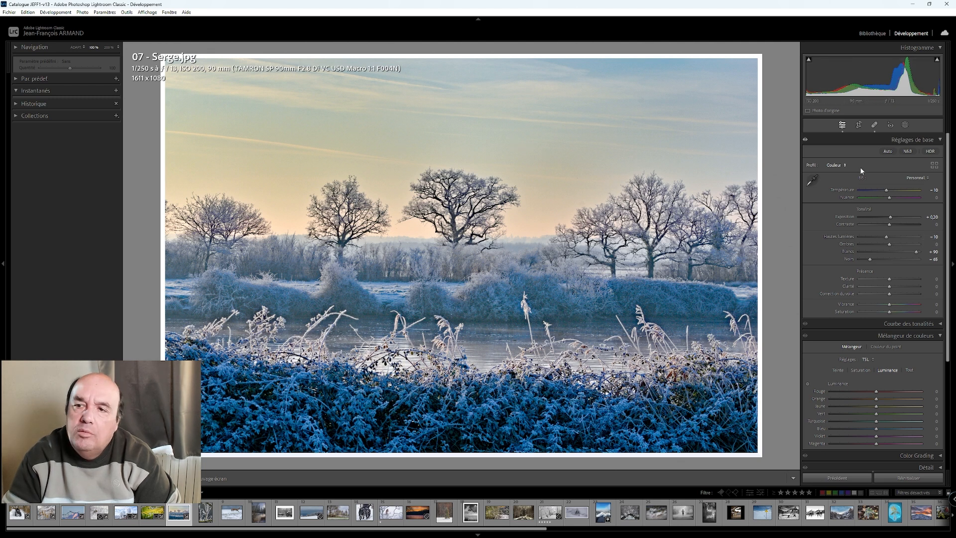
- Mask the riverside photo's sky and lower the mask's highlights to −100
click(906, 125)
click(872, 156)
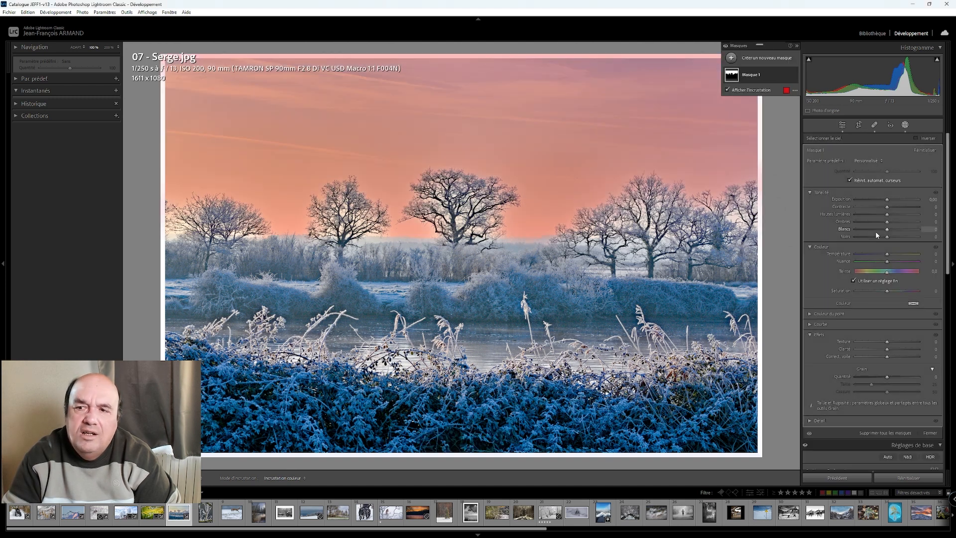
drag(889, 217, 855, 215)
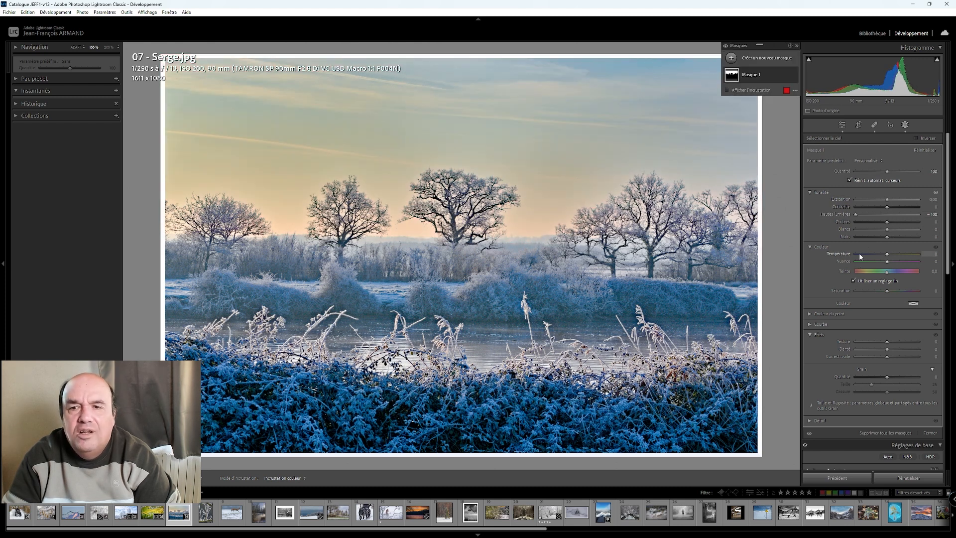
- Brighten and cool the sky mask with exposure 0.40, whites 10 and temperature −40, and return to the global adjustments
drag(888, 202, 888, 201)
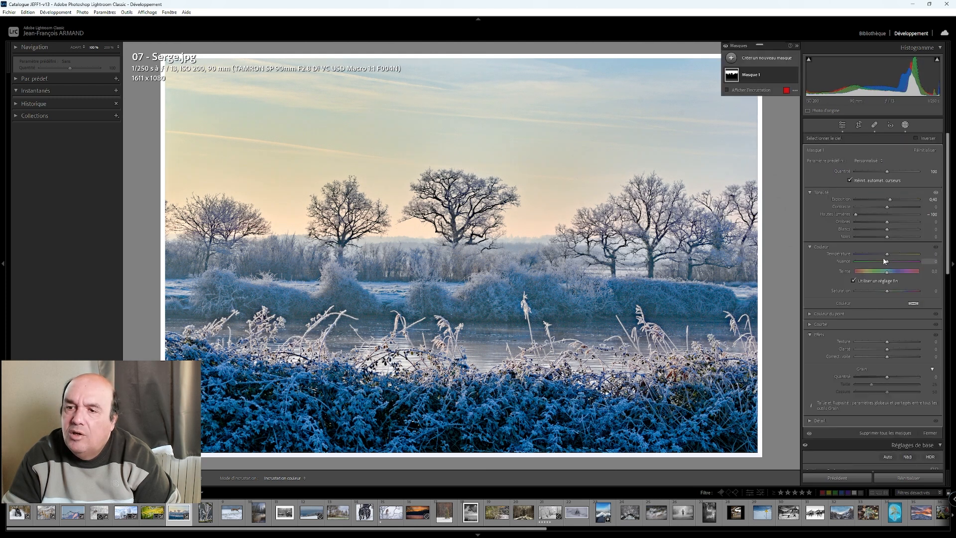
drag(887, 254, 889, 233)
click(889, 233)
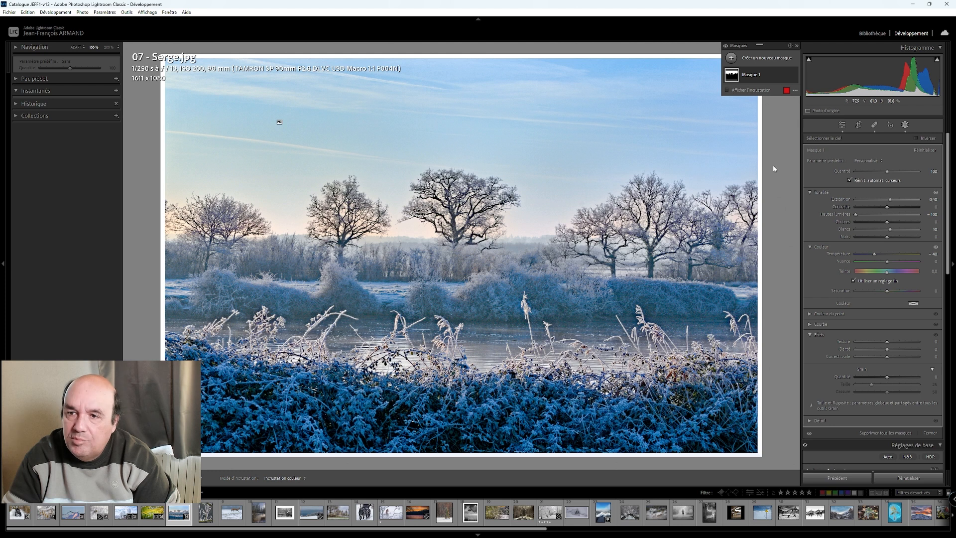
click(842, 127)
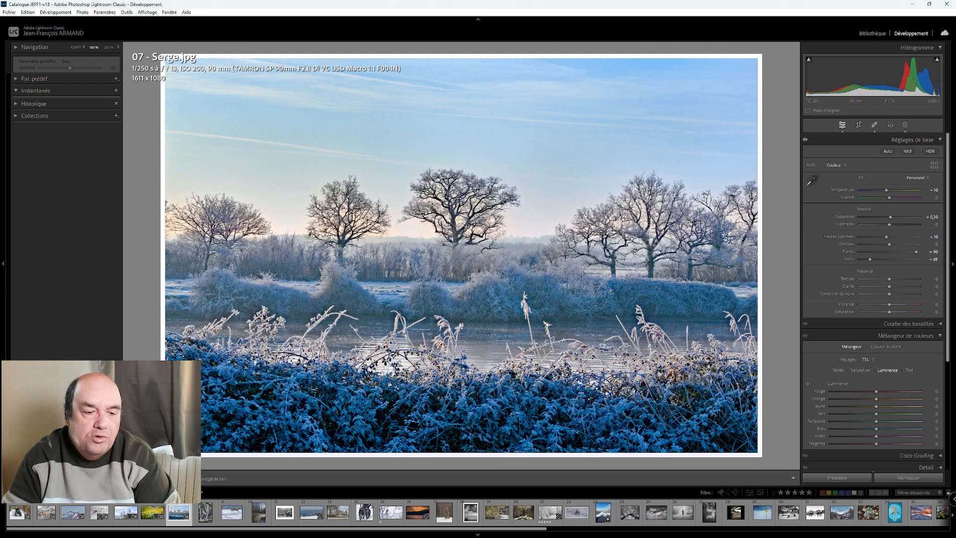
- Compare the whole riverside photo with its original side by side, and return to the single view
key(y)
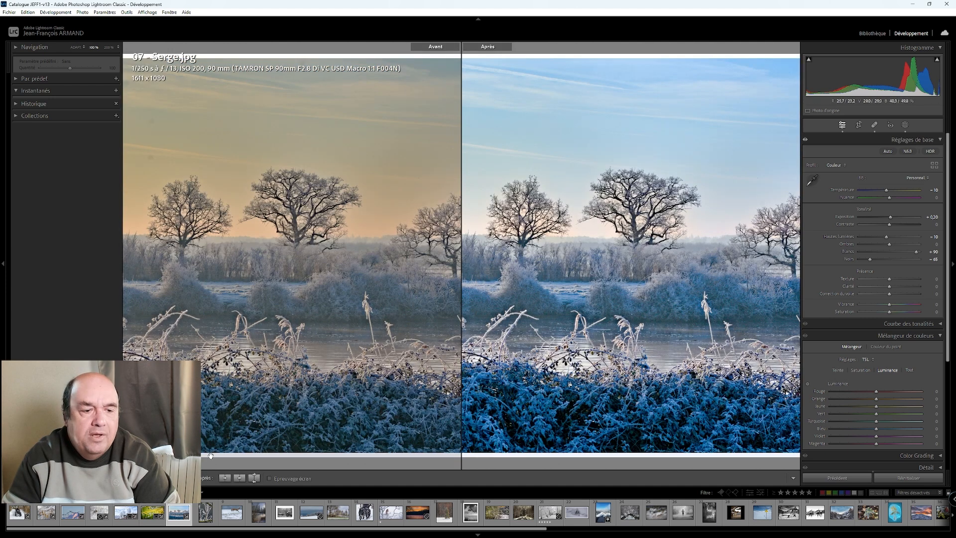
click(622, 389)
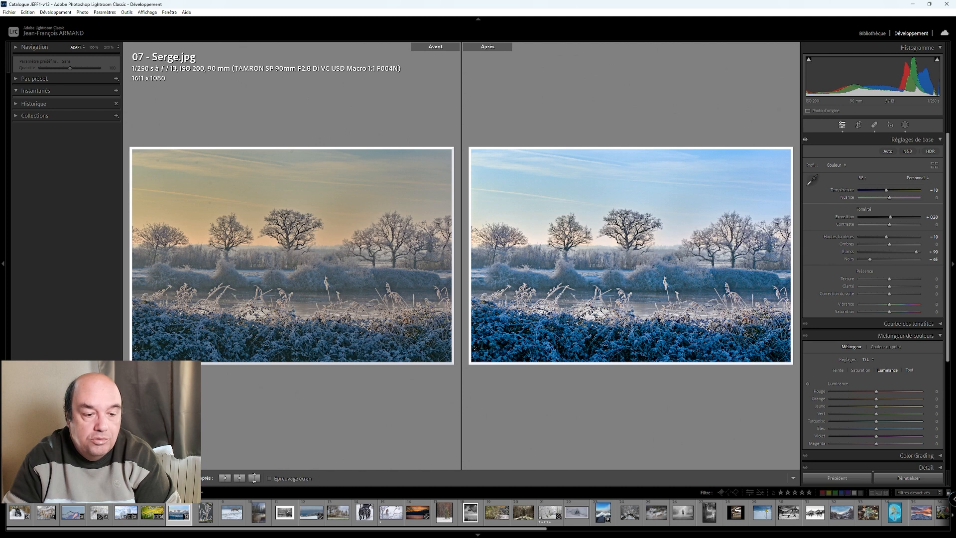
click(132, 478)
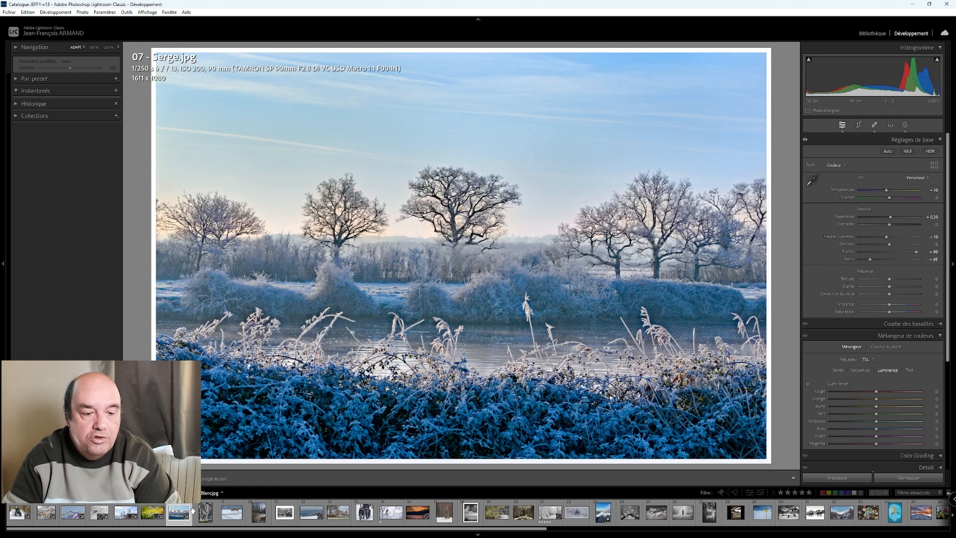
- Open photo 08 of the ice-covered branches and check its detail at 100% before returning to the fitted view
click(204, 513)
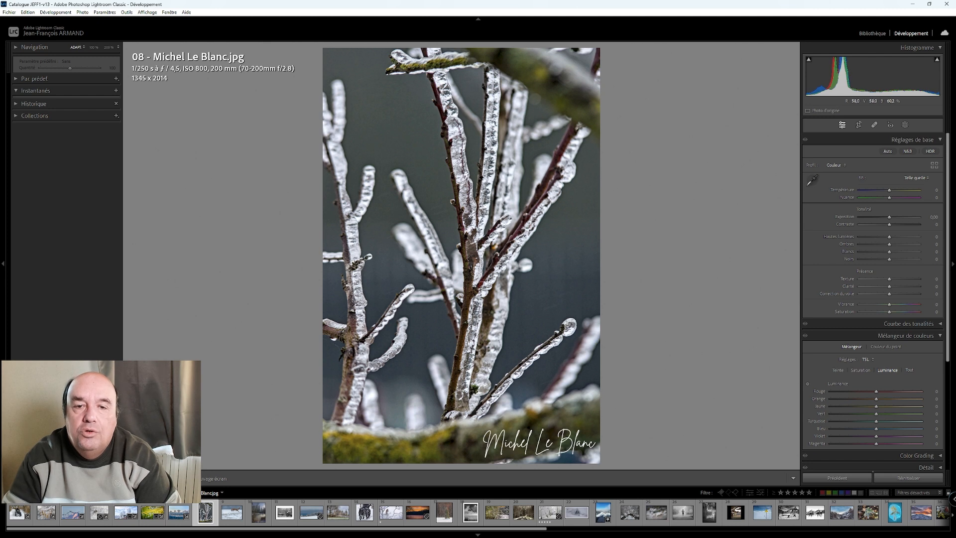
click(482, 201)
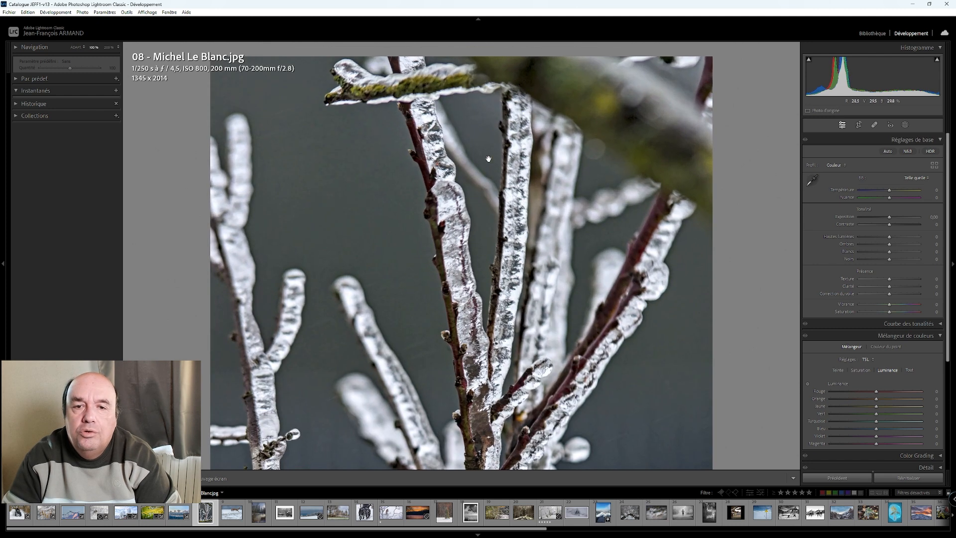
click(453, 199)
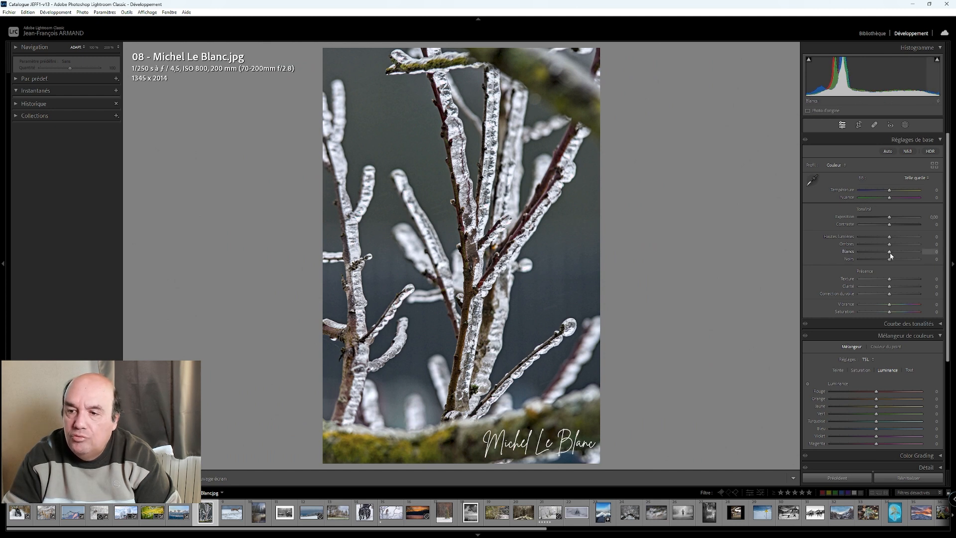
- Raise the icy branches photo's whites to +35 and its shadows to +100
scroll(890, 255, up, 3)
scroll(890, 255, up, 1)
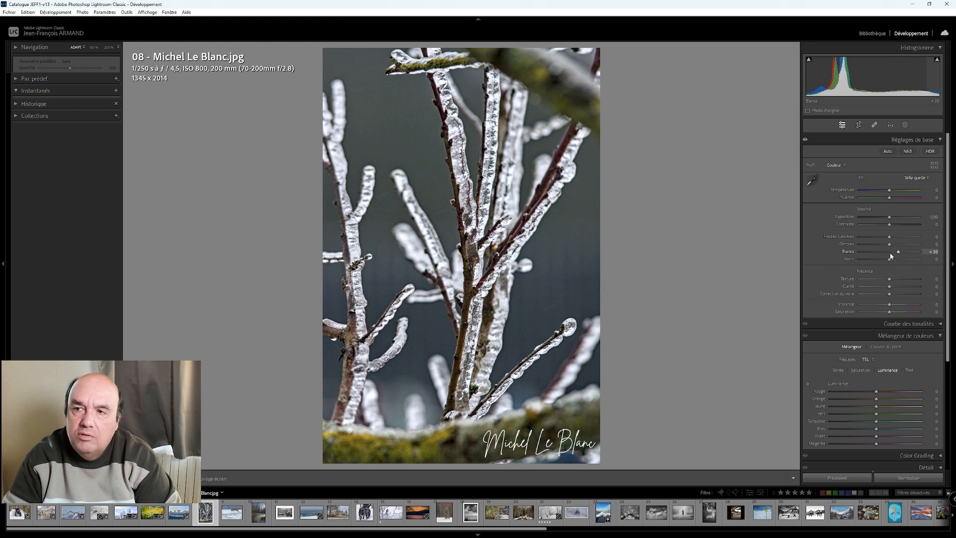
click(938, 59)
click(939, 60)
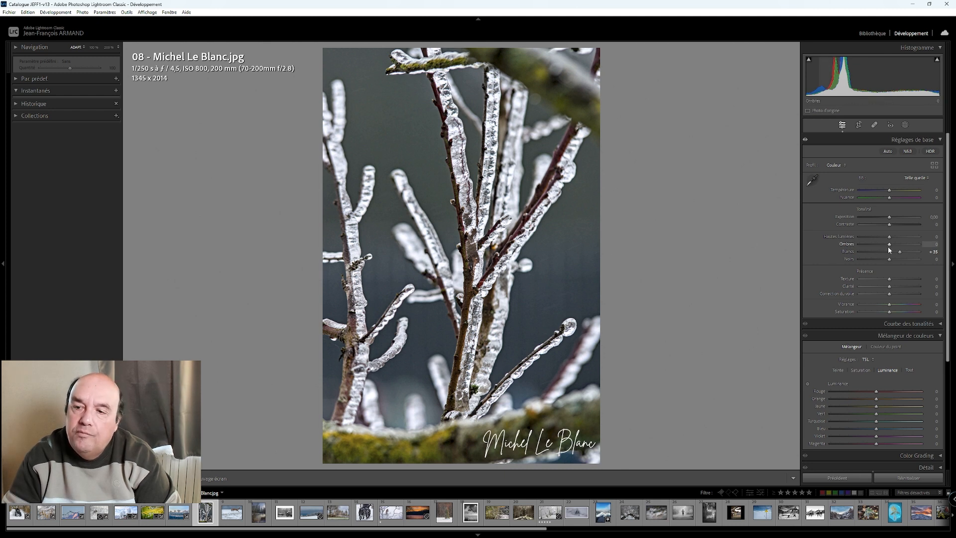
drag(892, 246, 920, 255)
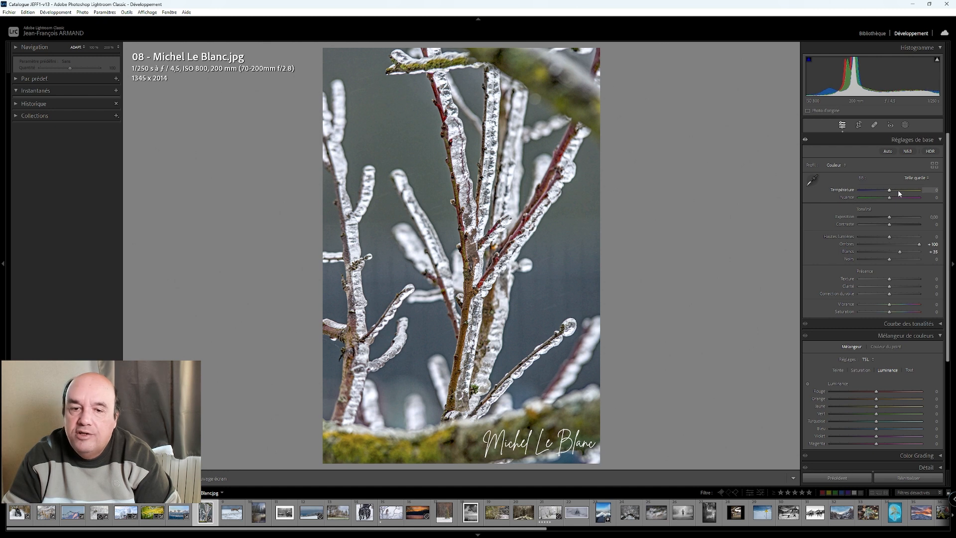
- Mask the background behind the icy branches, darken its shadows to about −96, and return to the global adjustments
click(905, 126)
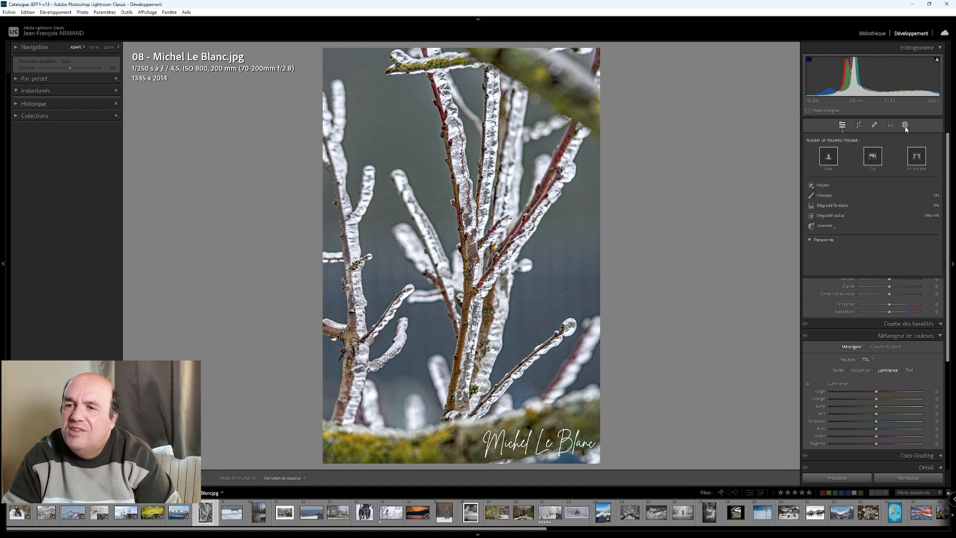
click(919, 159)
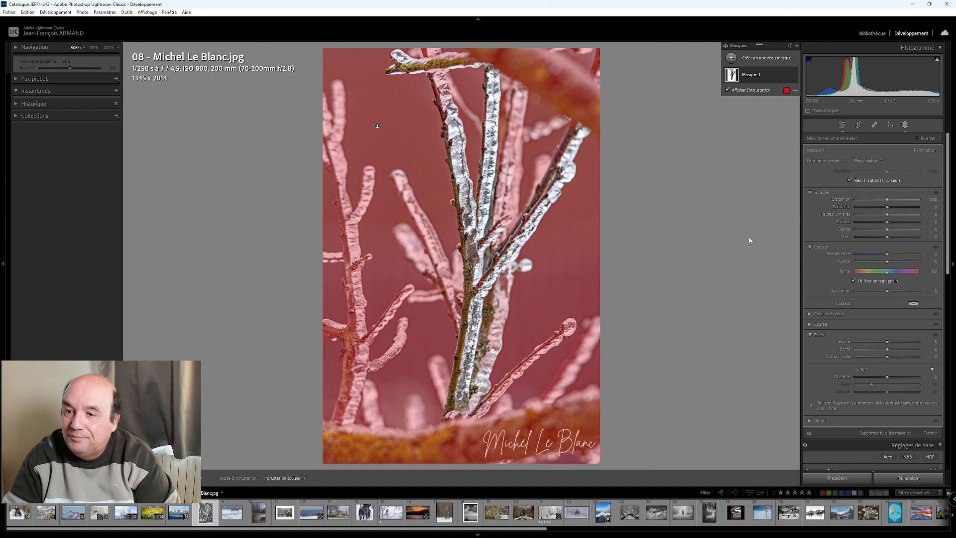
drag(887, 222, 856, 230)
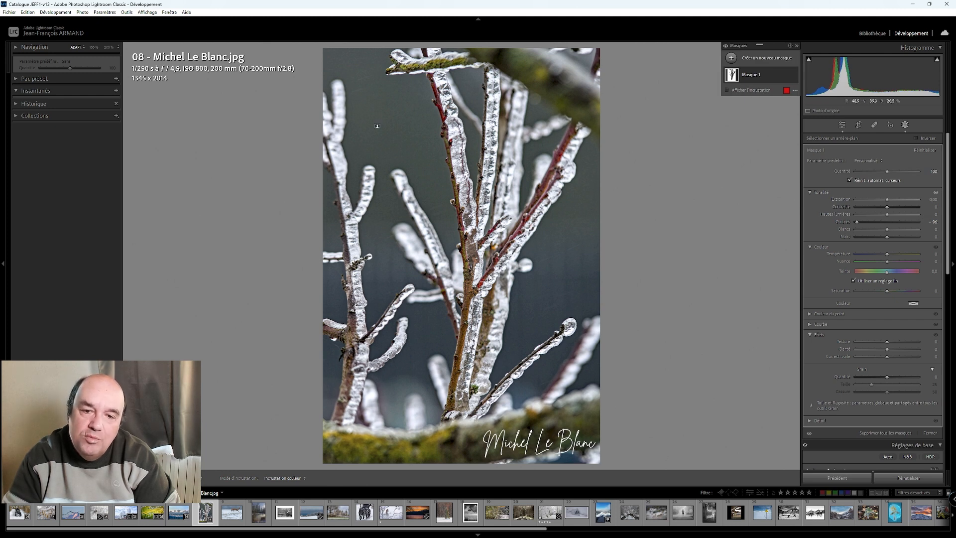
click(842, 124)
- Compare the icy branches photo with its original side by side while trying temperatures of +5, −10 and −15, and ease the cooling back
key(y)
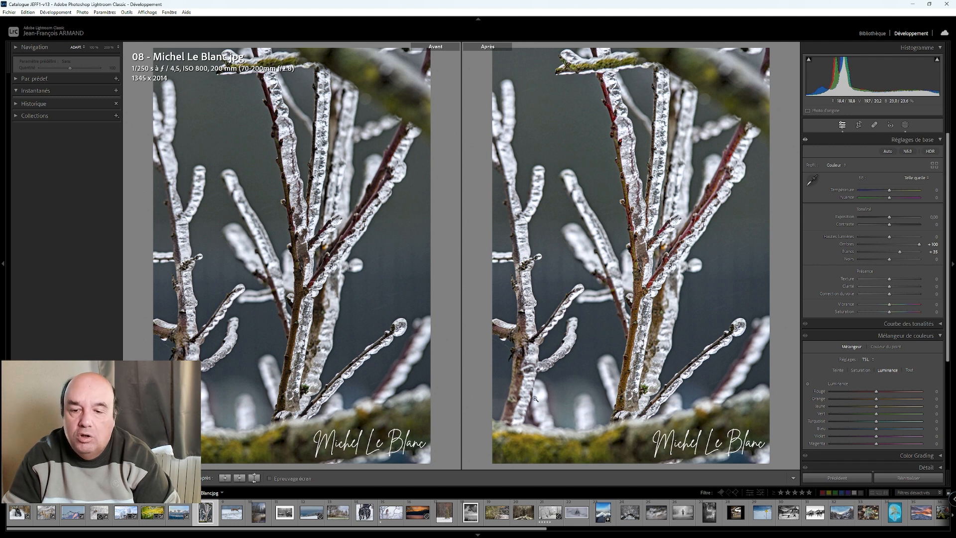
click(889, 191)
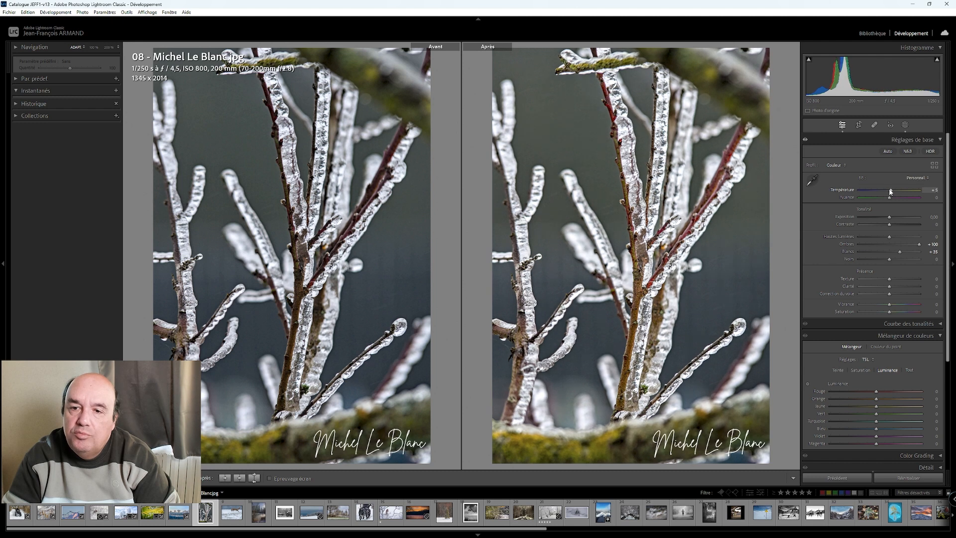
key(Down)
key(Down)
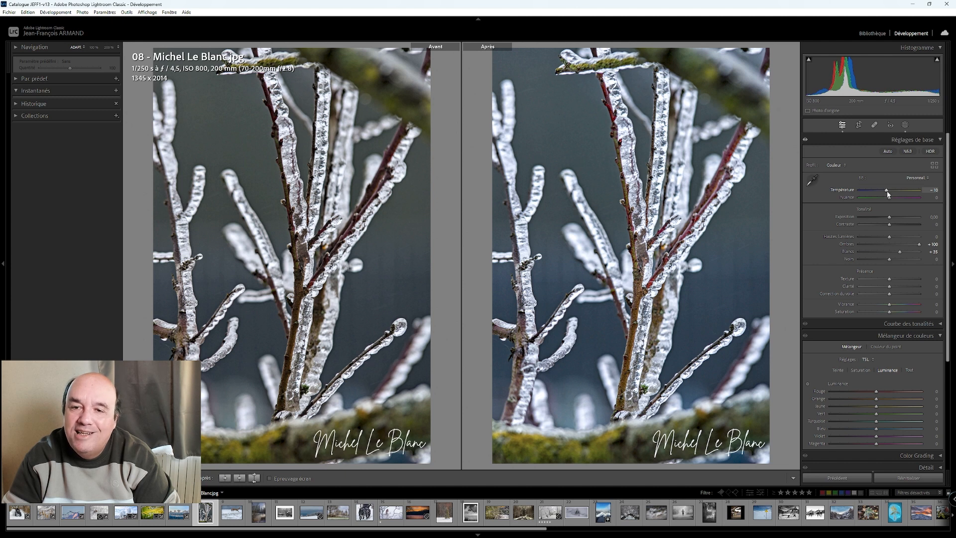
key(Down)
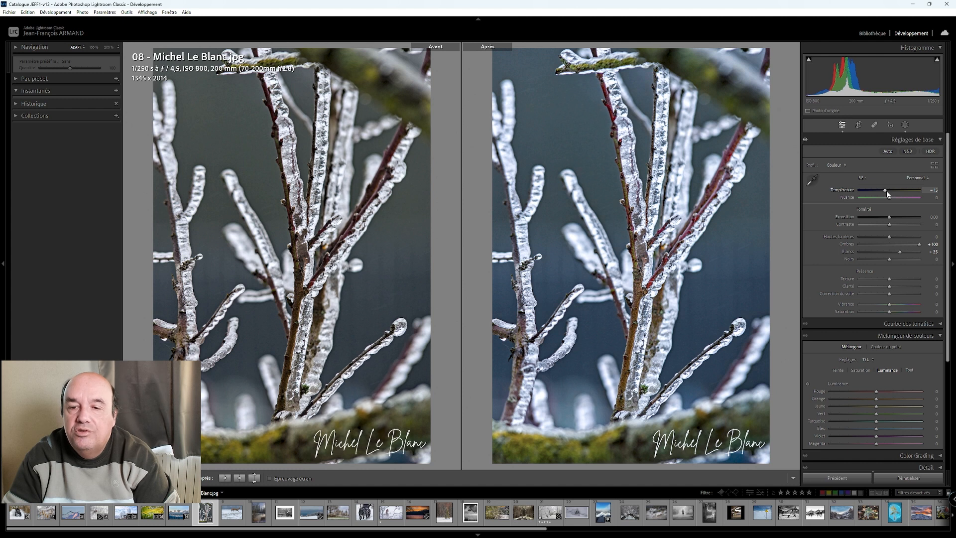
key(Up)
key(Up)
key(Up)
key(Up)
key(Up)
key(Down)
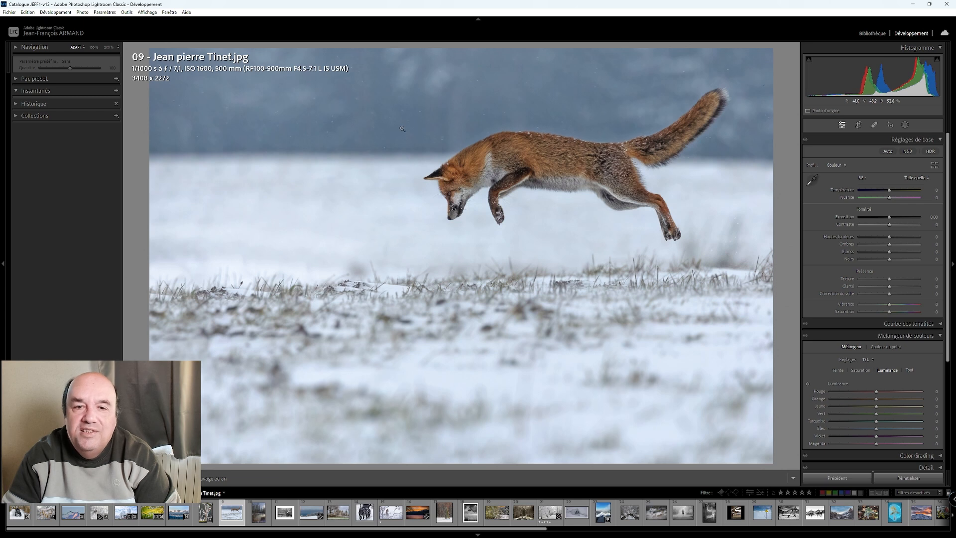
- Examine the leaping fox in photo 09 up close, and return to the fitted view
click(529, 166)
drag(523, 164, 424, 197)
click(424, 196)
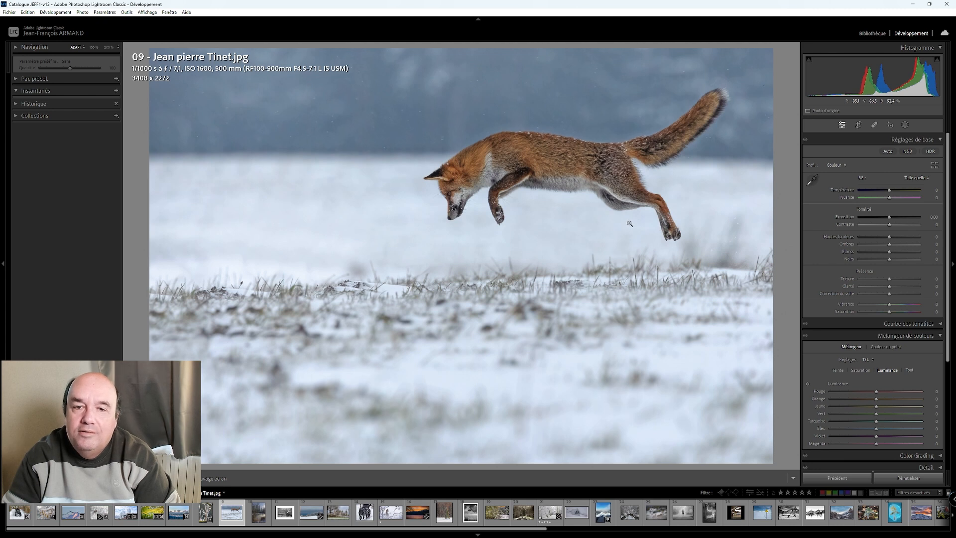
- Crop the fox photo to 16 x 9, keeping the full background above the fox and trimming the snow in the foreground
click(860, 125)
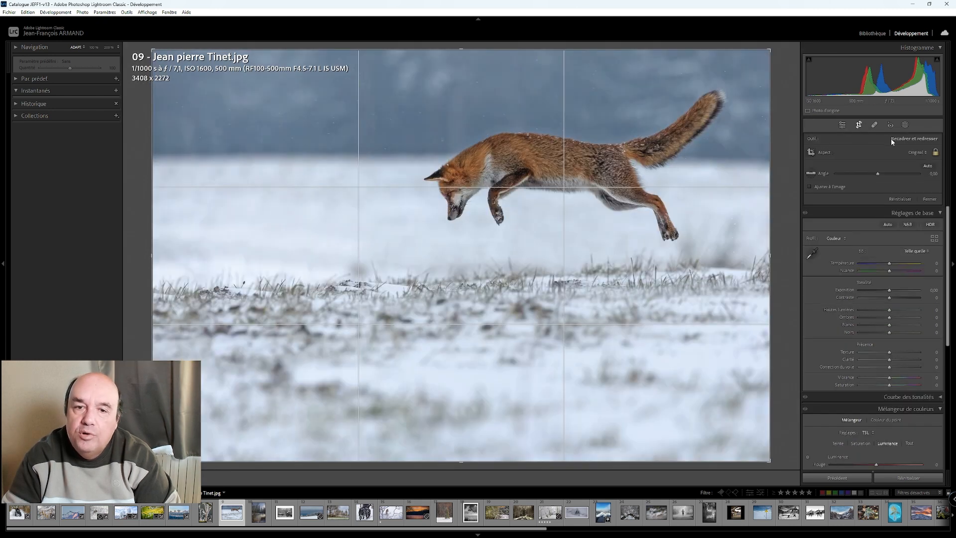
click(915, 153)
click(877, 242)
drag(632, 209, 585, 258)
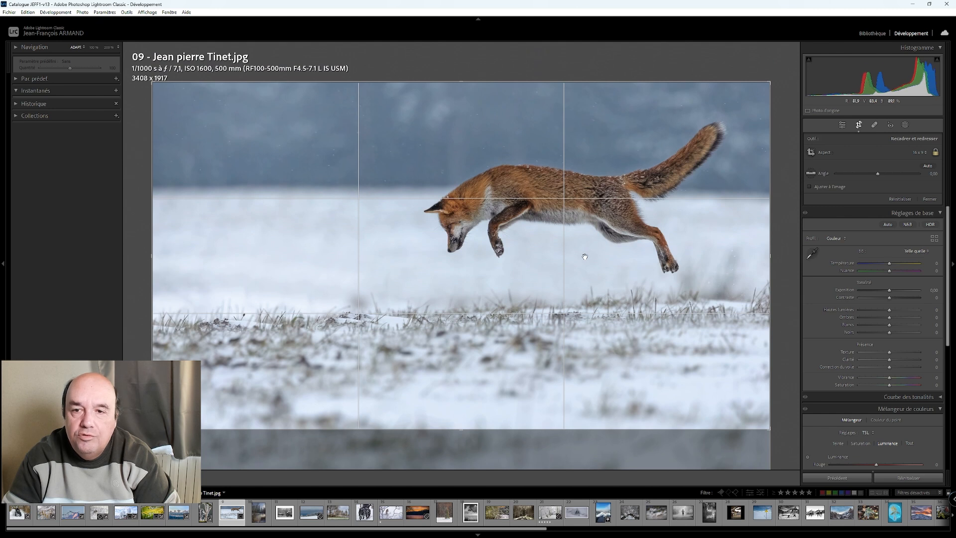
click(843, 125)
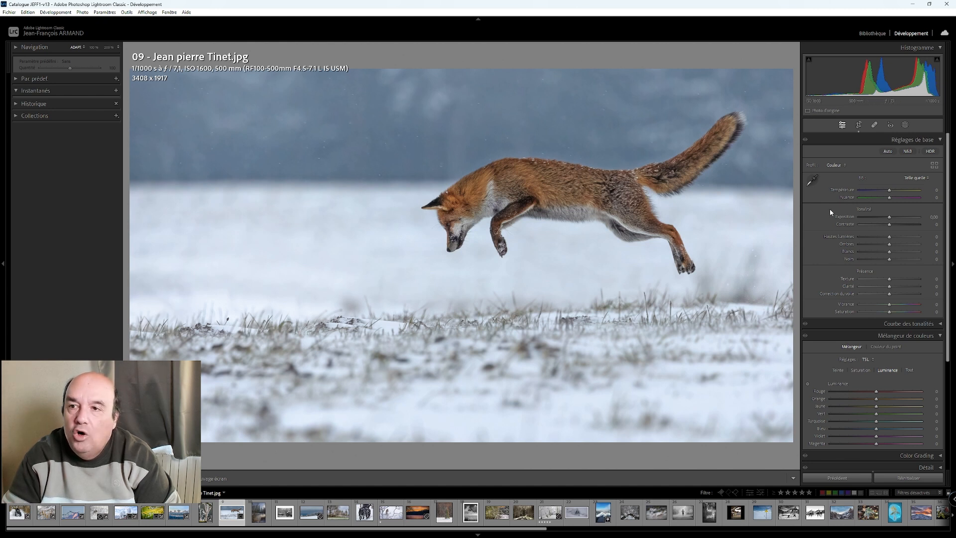
- Raise the fox photo's whites to +61
shift+double_click(890, 253)
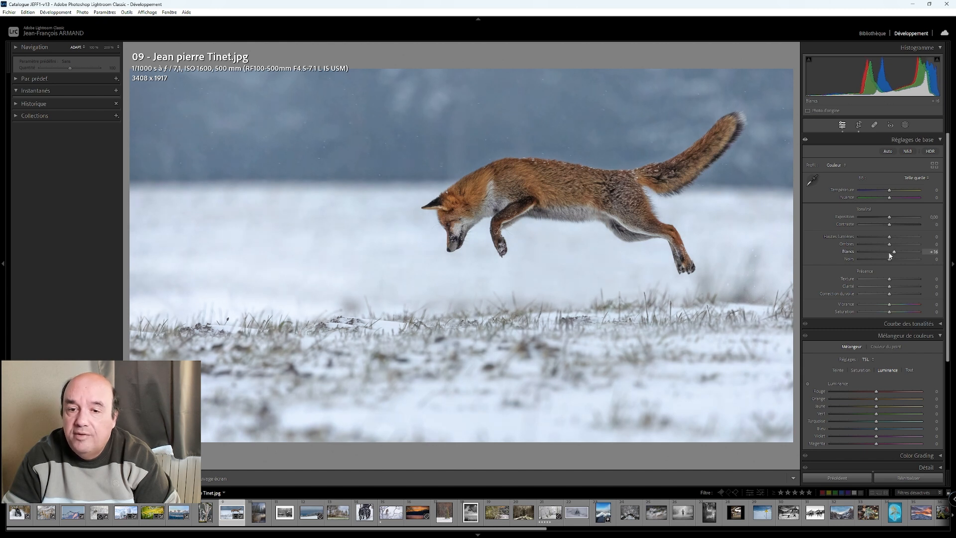
key(Up)
key(Up)
key(Up)
key(Up)
key(Up)
key(Up)
key(Up)
key(Up)
key(Up)
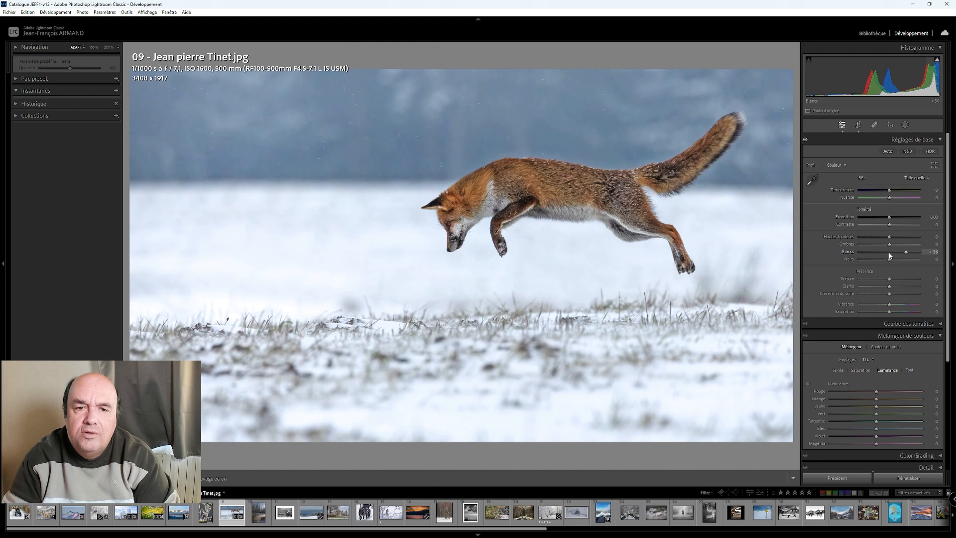
key(Down)
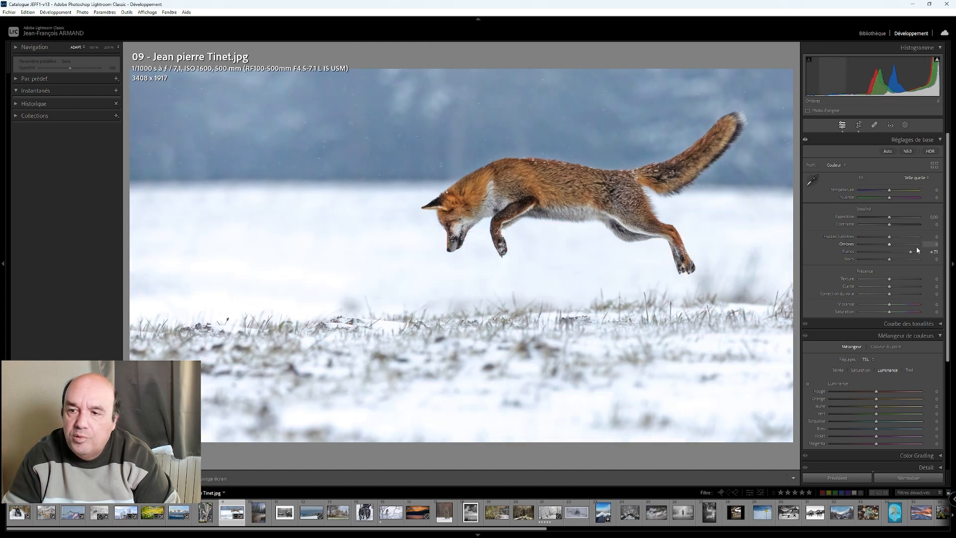
key(Down)
key(Down)
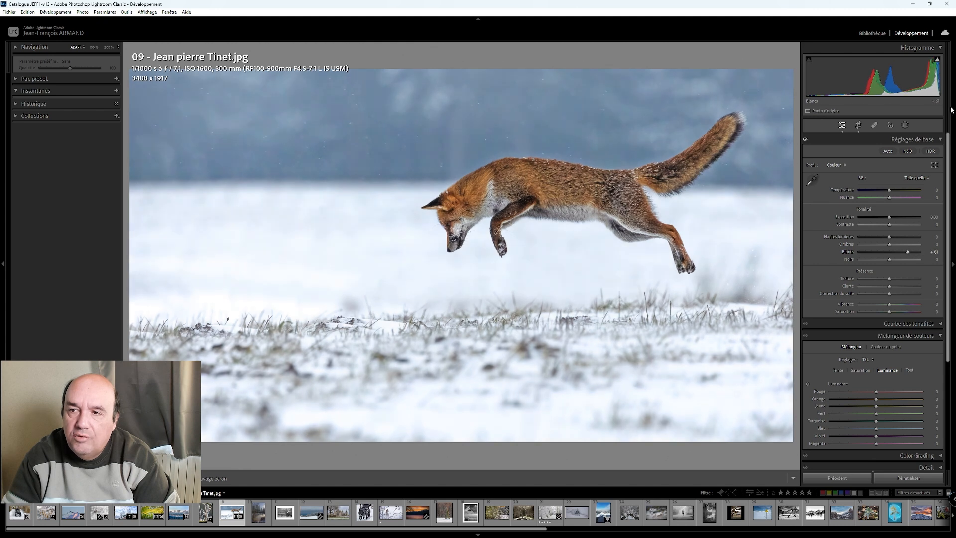
- Try a slight highlights reduction on the fox photo, reset it, and ease the whites back to +56
mouse_move(938, 64)
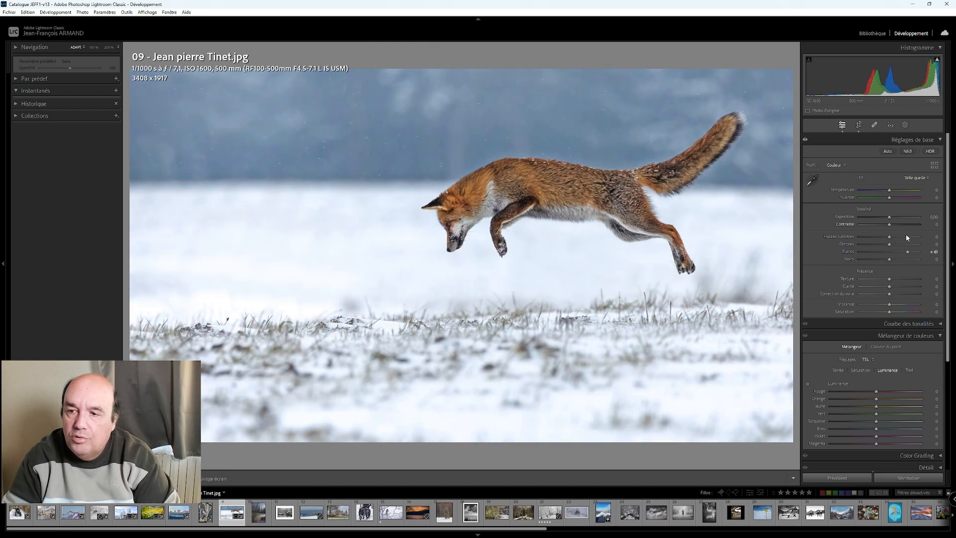
drag(890, 237, 888, 238)
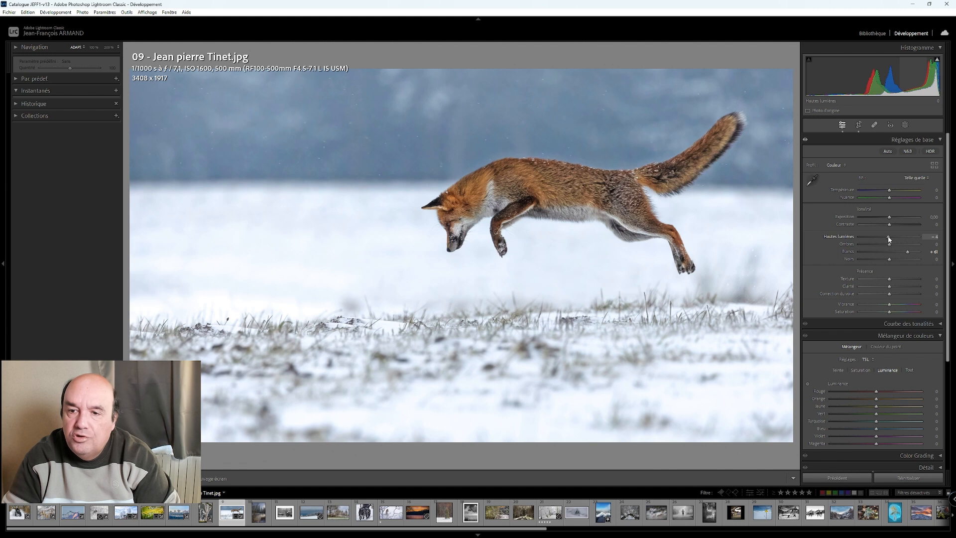
double_click(866, 237)
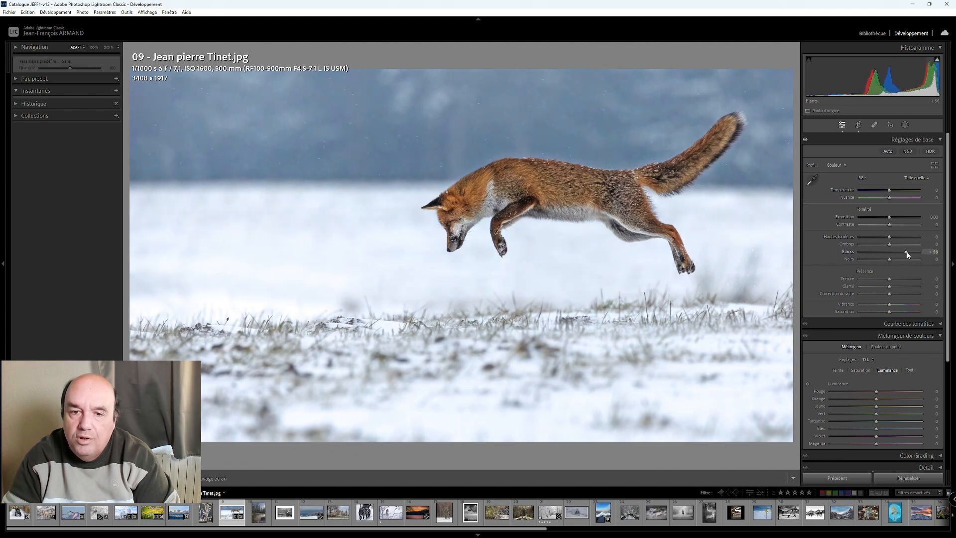
click(937, 60)
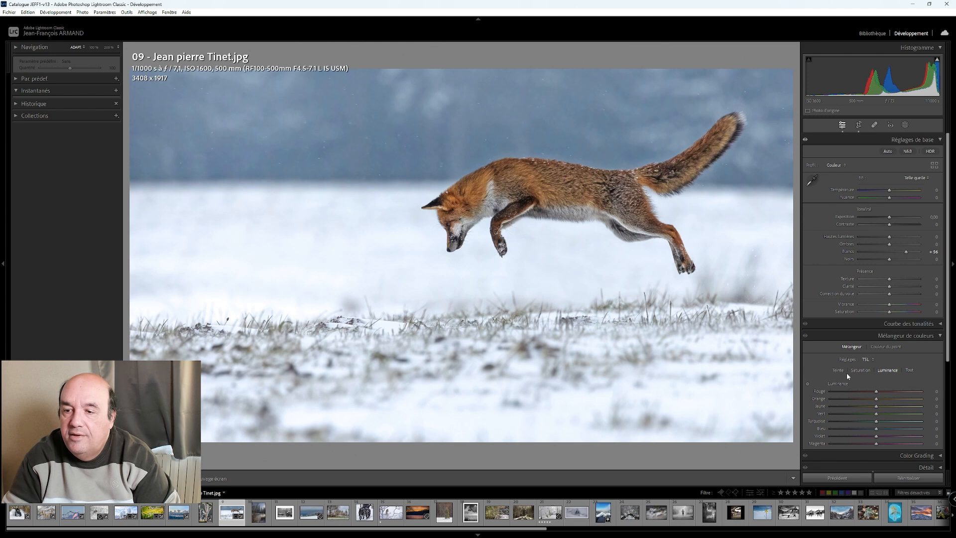
- Add a light brightening vignette of +15 to the fox photo
scroll(847, 372, down, 3)
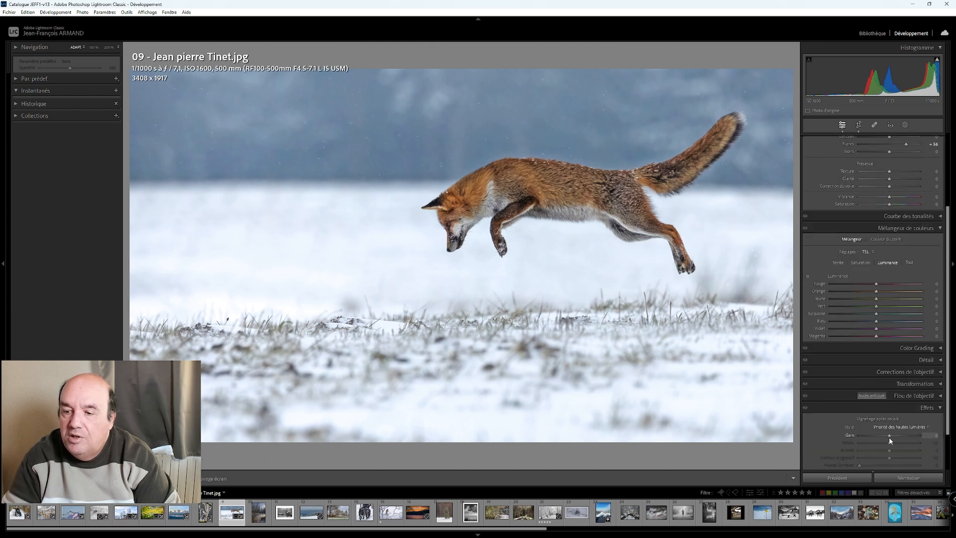
drag(890, 440, 894, 440)
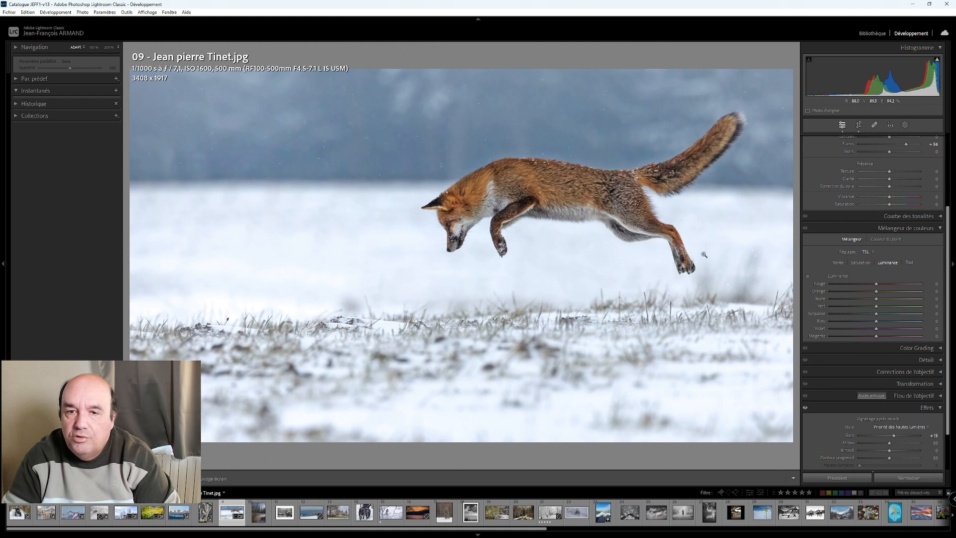
scroll(827, 194, up, 3)
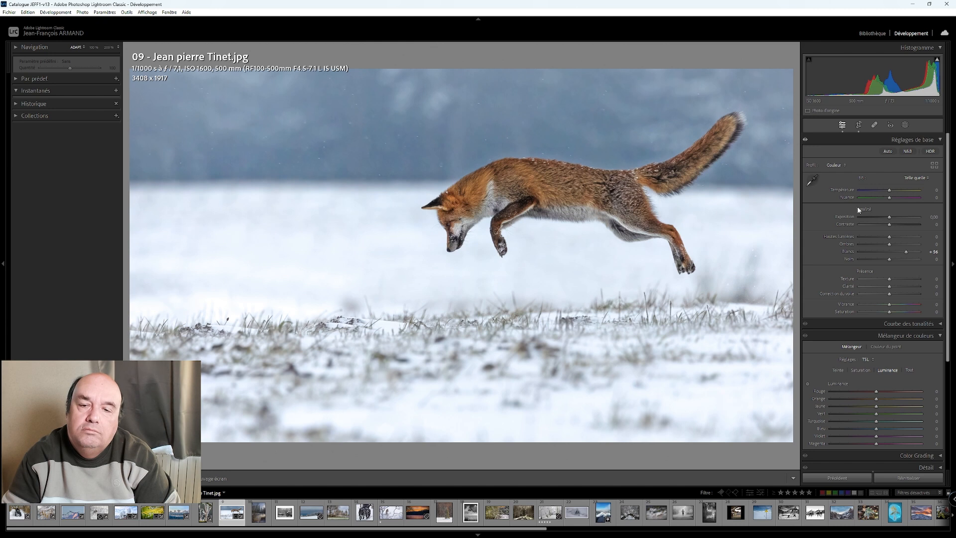
- Mask the background behind the fox, strongly lower its contrast and shadows, and set its exposure to 0.40
click(905, 125)
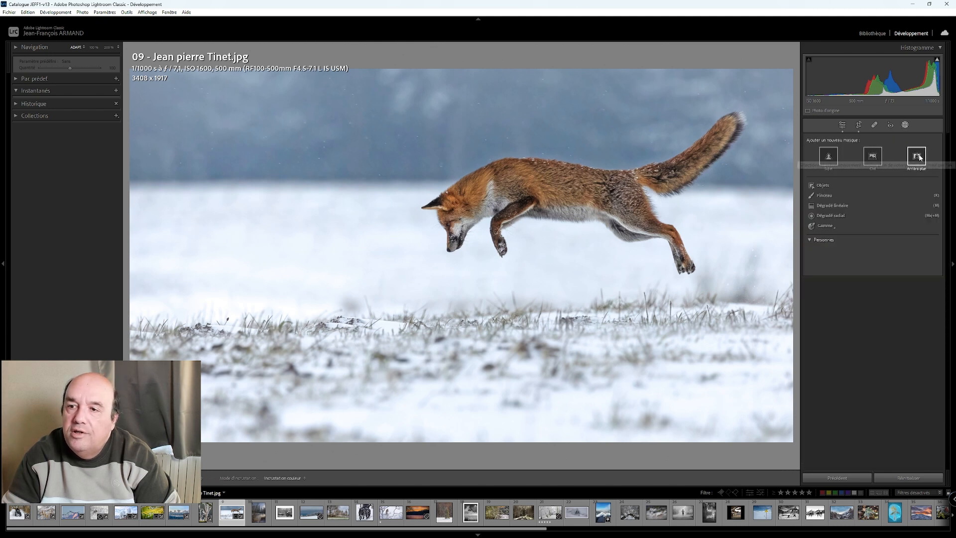
click(917, 155)
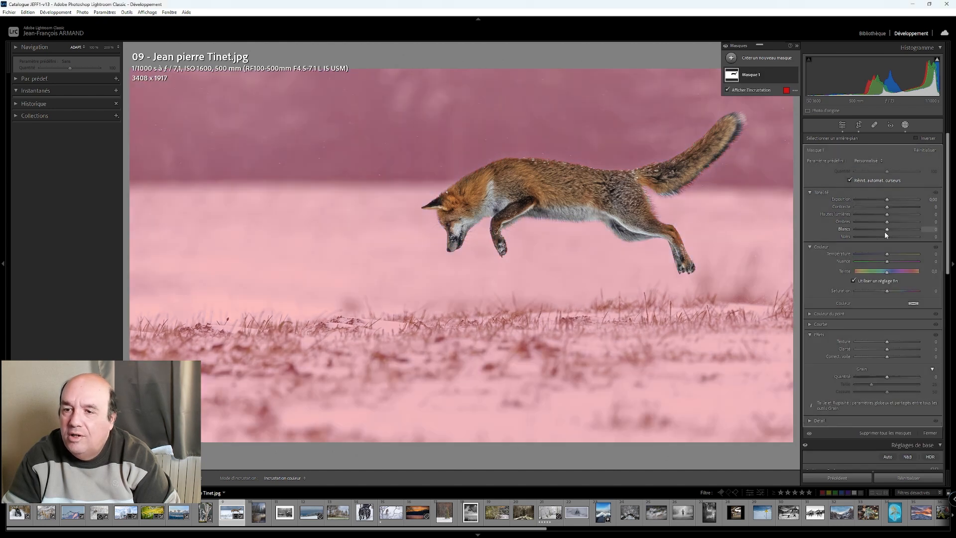
drag(887, 225, 862, 209)
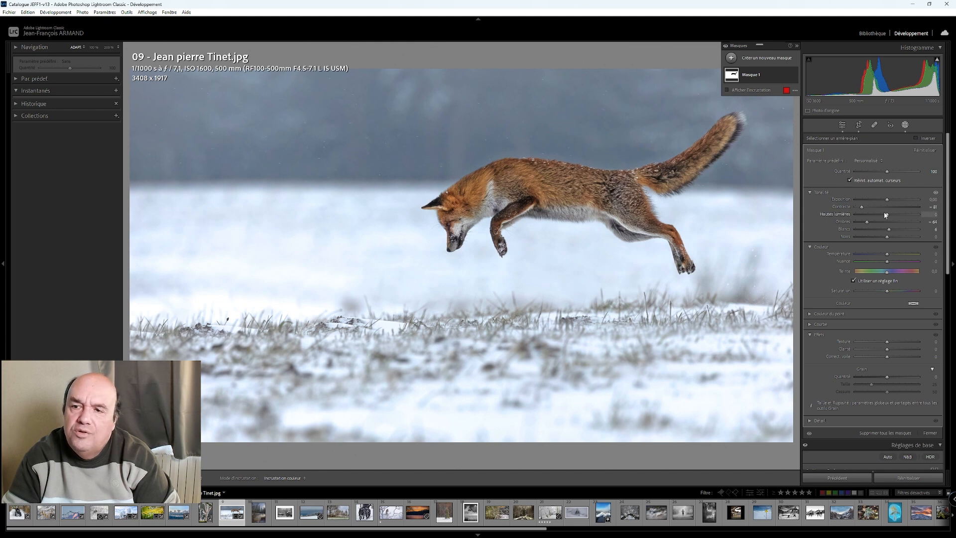
drag(887, 200, 890, 201)
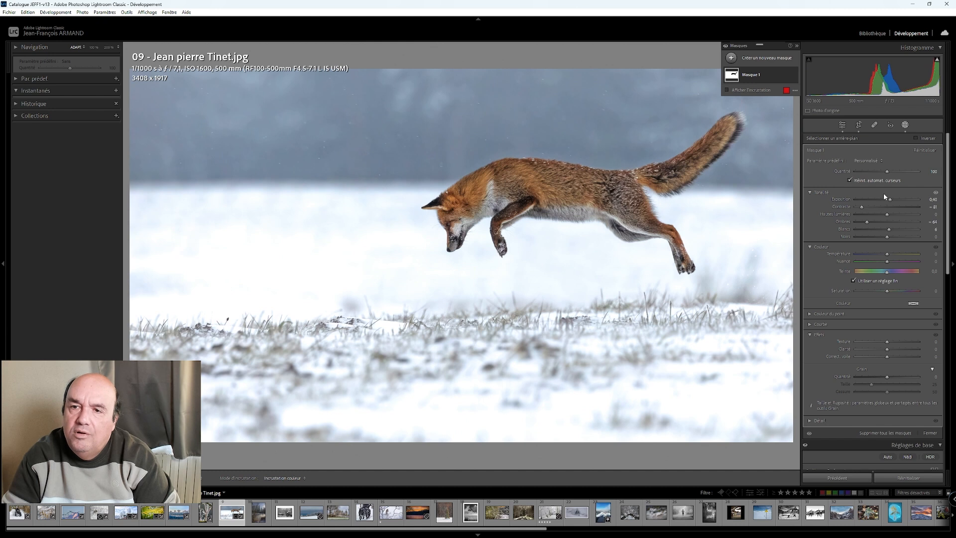
click(906, 126)
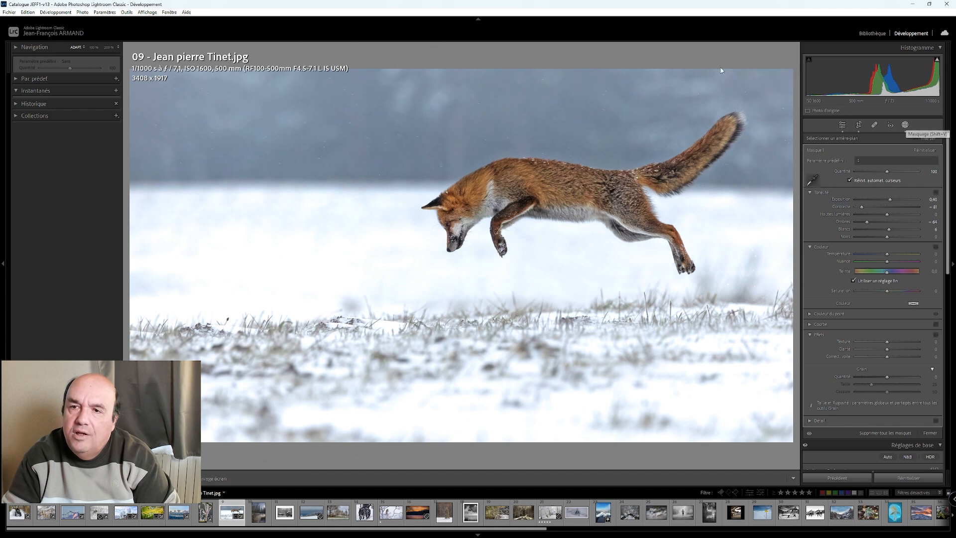
- Create a subject mask on the fox, set its temperature to 4, and moderately raise its saturation
click(905, 126)
click(763, 60)
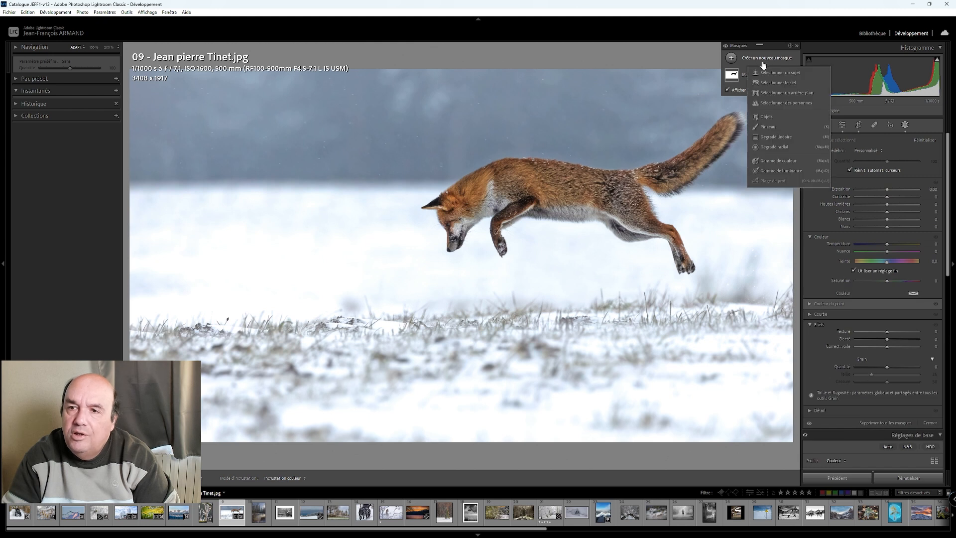
click(768, 72)
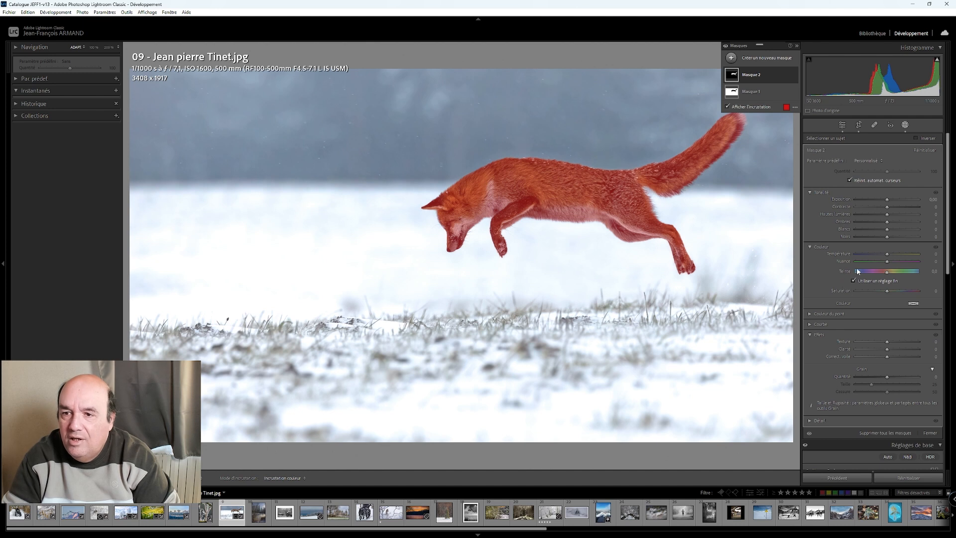
click(887, 255)
drag(886, 256, 888, 256)
click(887, 293)
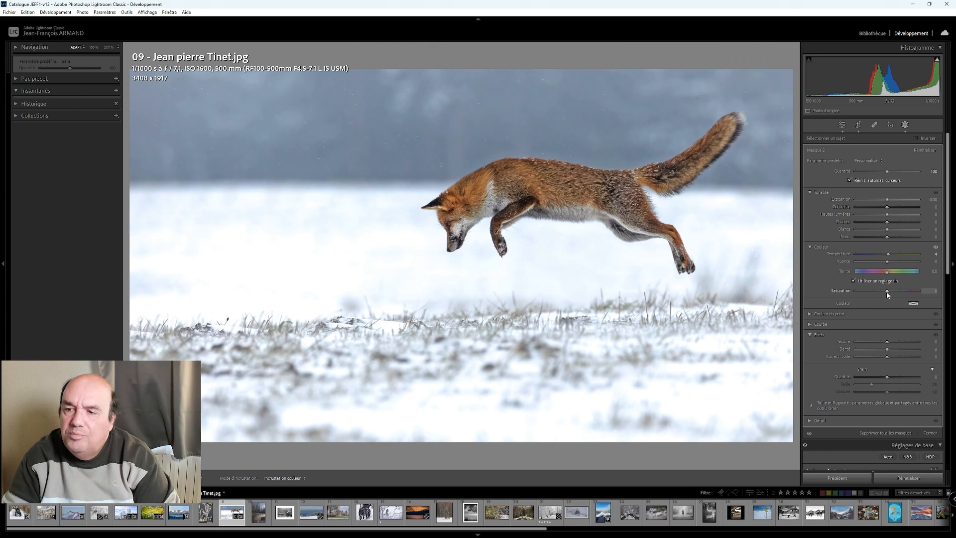
drag(886, 291, 887, 292)
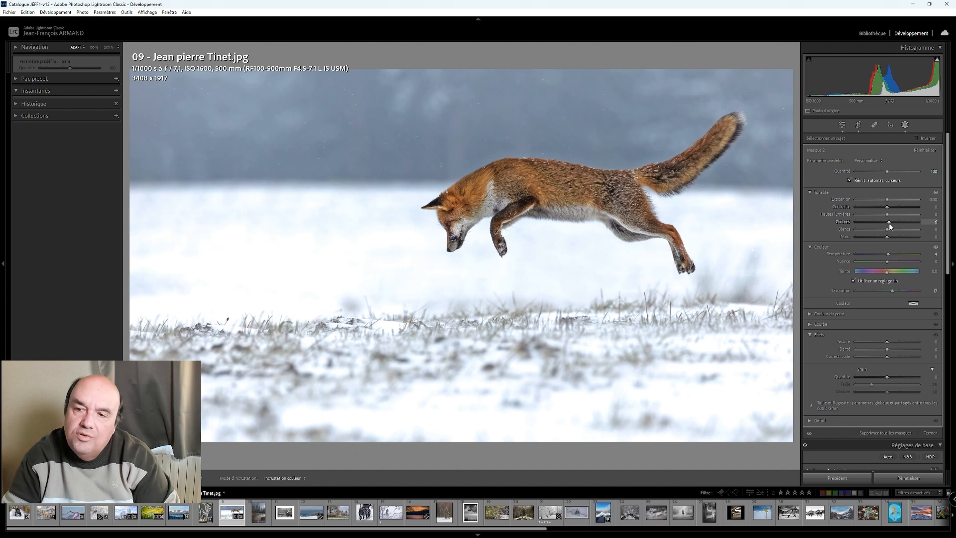
- Raise the fox mask's shadows to 7 and texture to 12, with a slight clarity boost, and leave masking
drag(889, 225, 891, 225)
drag(887, 344, 887, 350)
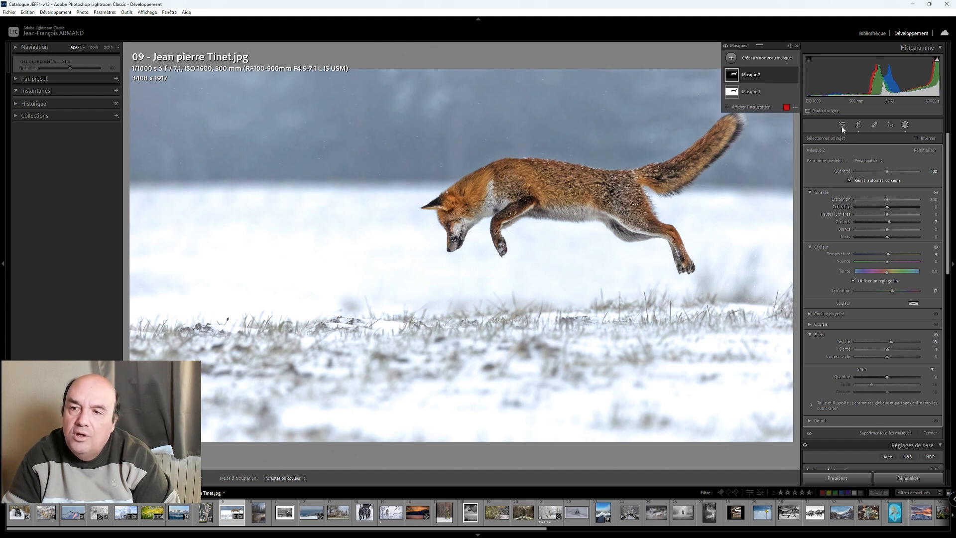
click(842, 125)
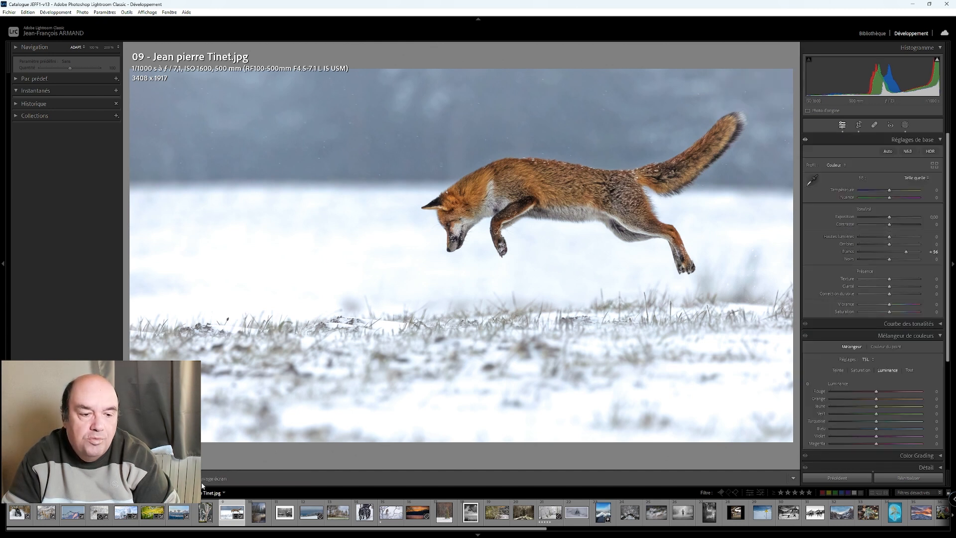
- Compare the edited fox photo with its original, and examine the frozen pond in photo 10 up close
key(y)
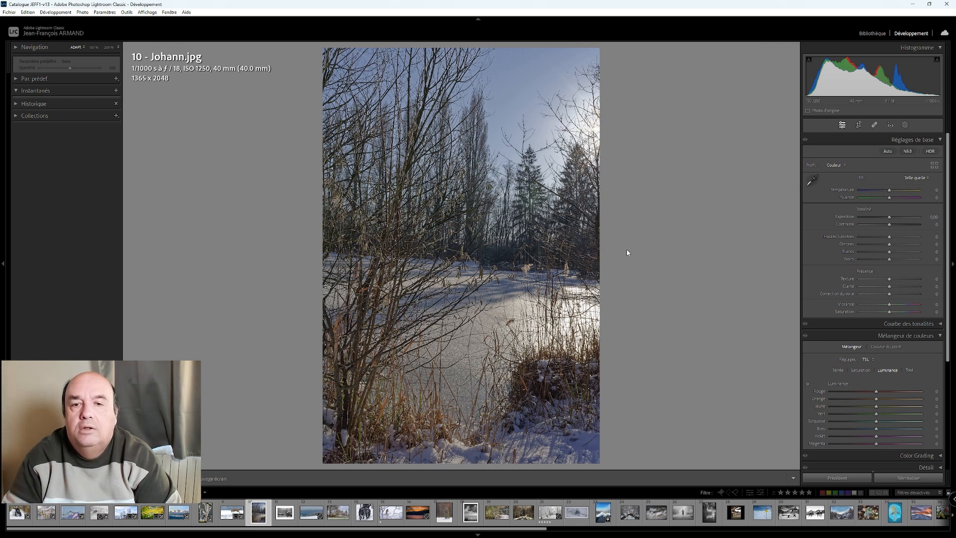
click(456, 314)
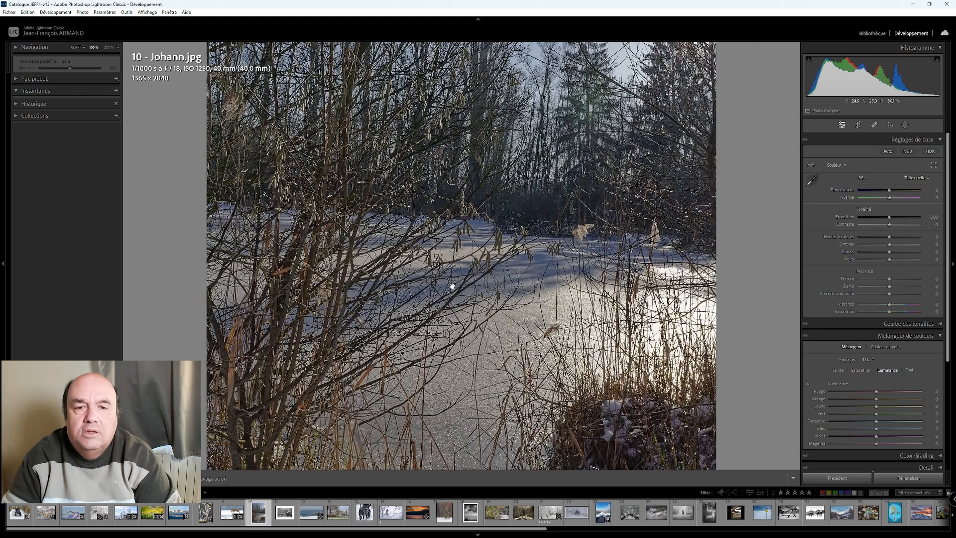
click(456, 252)
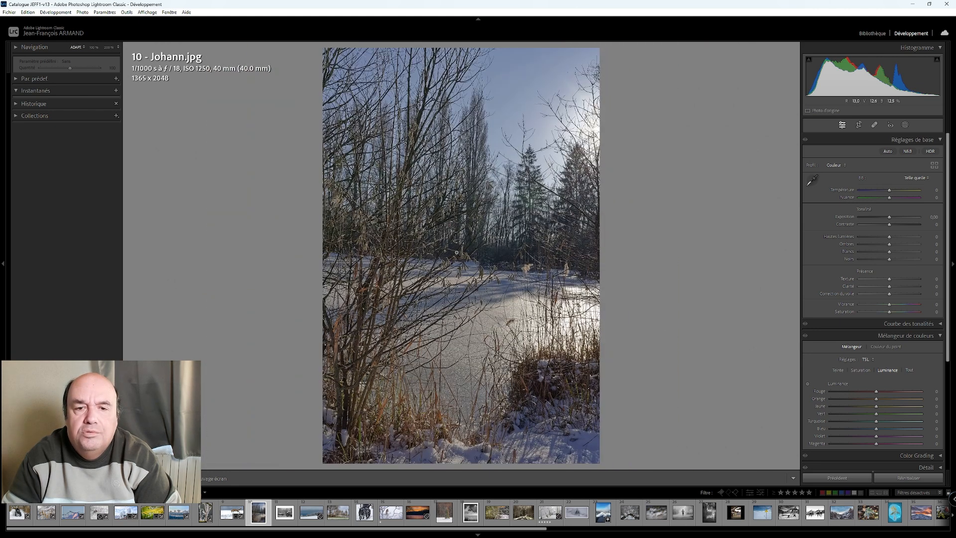
- Crop the frozen pond photo slightly tighter to 1252 x 1878, keeping its proportions, and check the result up close
click(859, 124)
drag(668, 118, 666, 106)
click(842, 125)
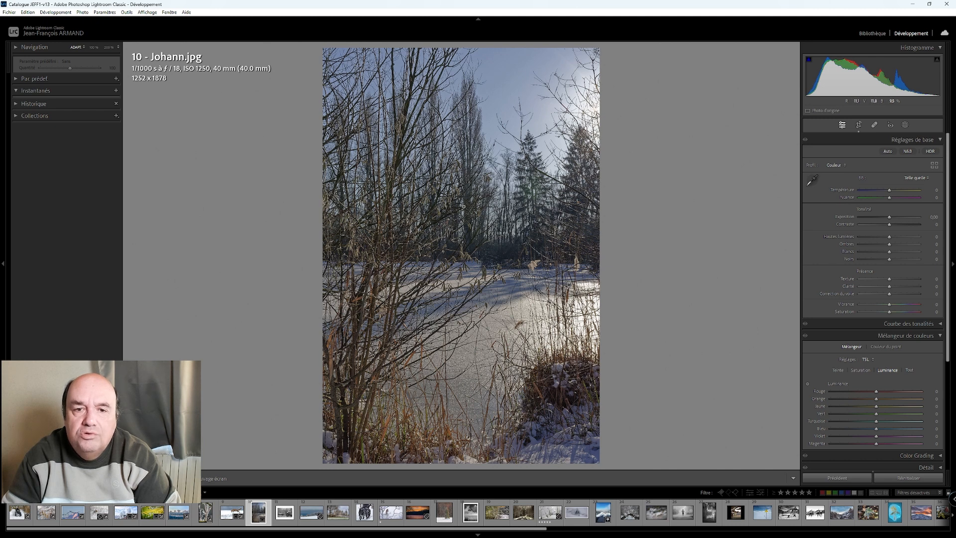
click(452, 368)
click(446, 243)
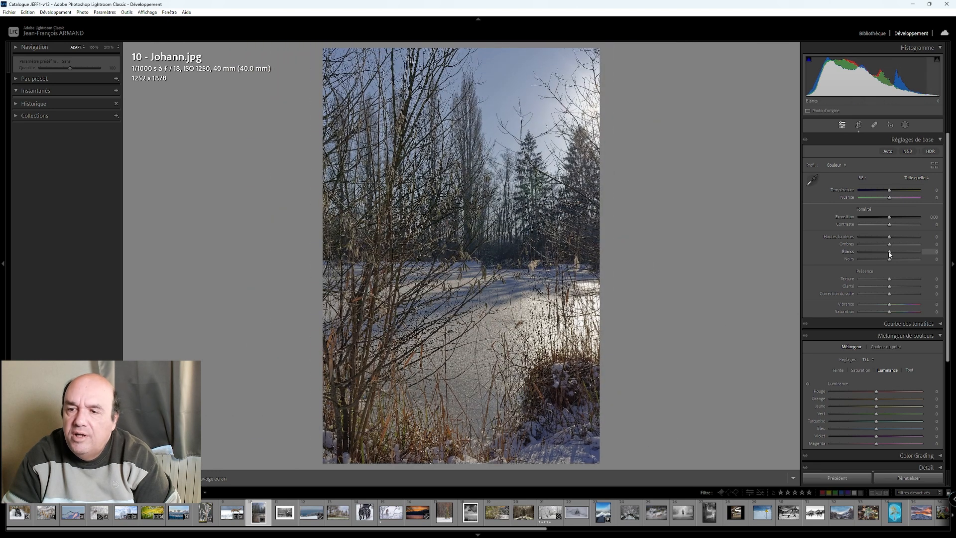
- Raise the pond photo's whites to about +80 and deepen the sky by lowering blue luminance to −35
scroll(889, 253, up, 17)
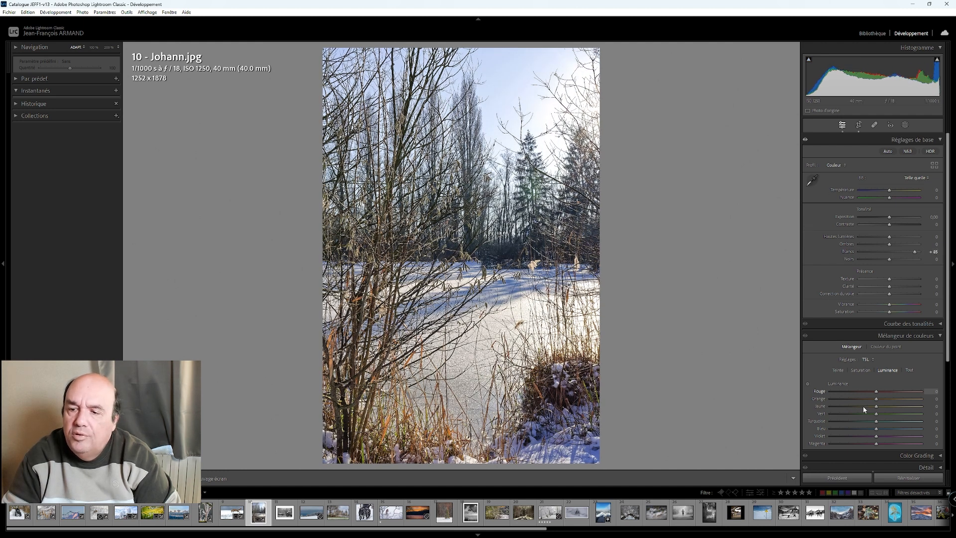
key(shift+Down)
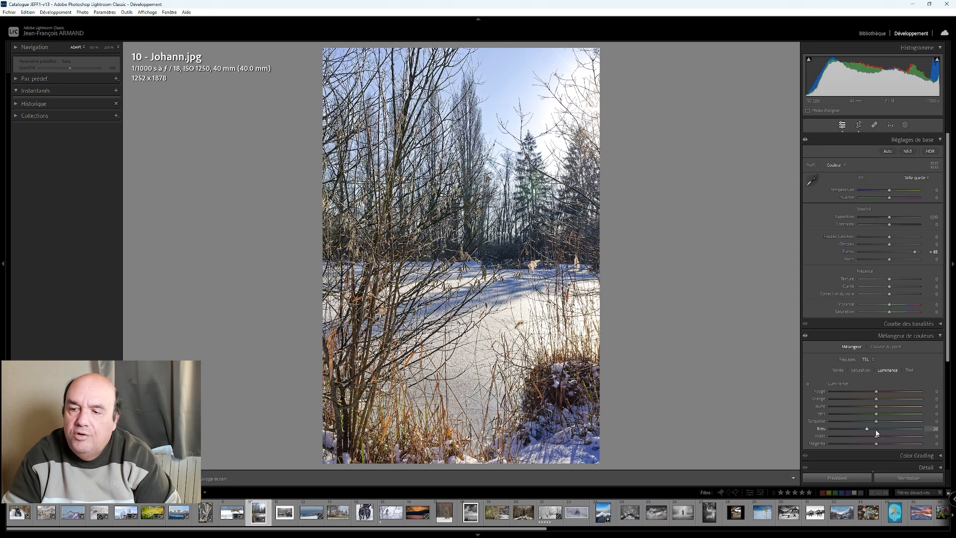
key(shift+Down)
key(shift+Down)
key(shift+Down)
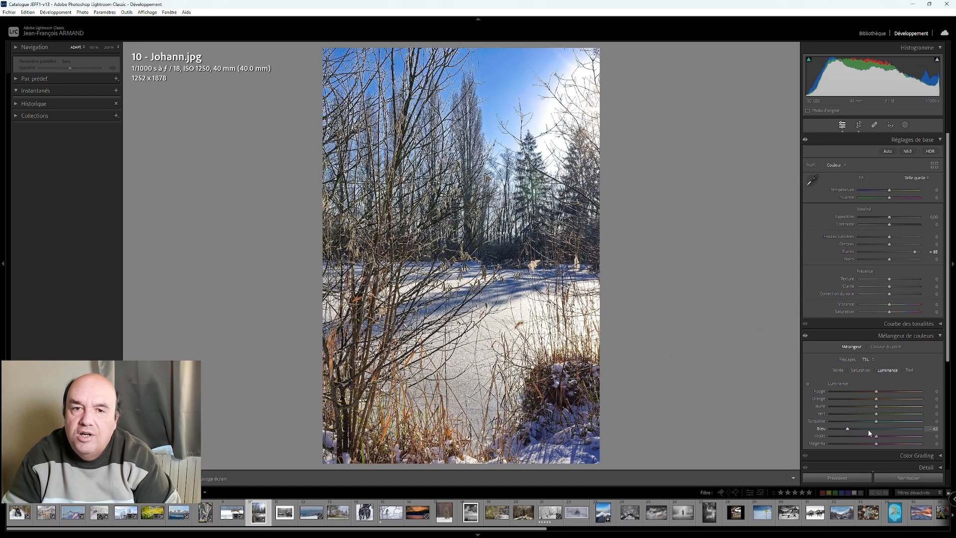
key(shift+Up)
key(shift+Up)
key(shift+Up)
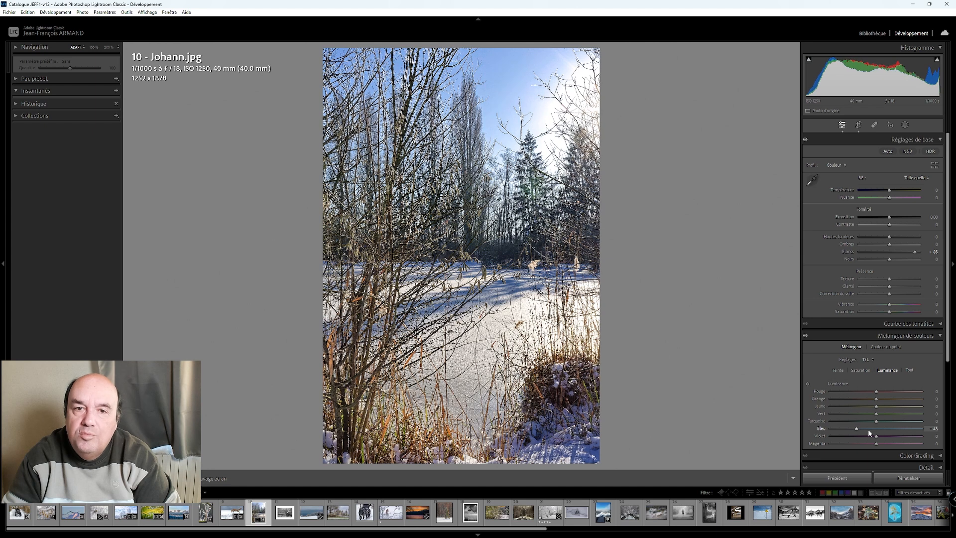
key(shift+Up)
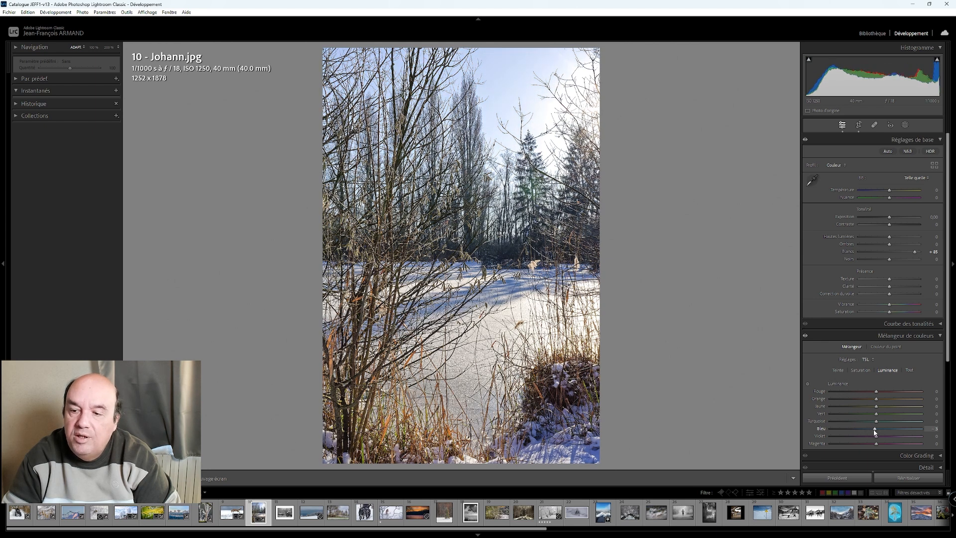
key(shift+Down)
key(shift+Down)
key(shift+Down)
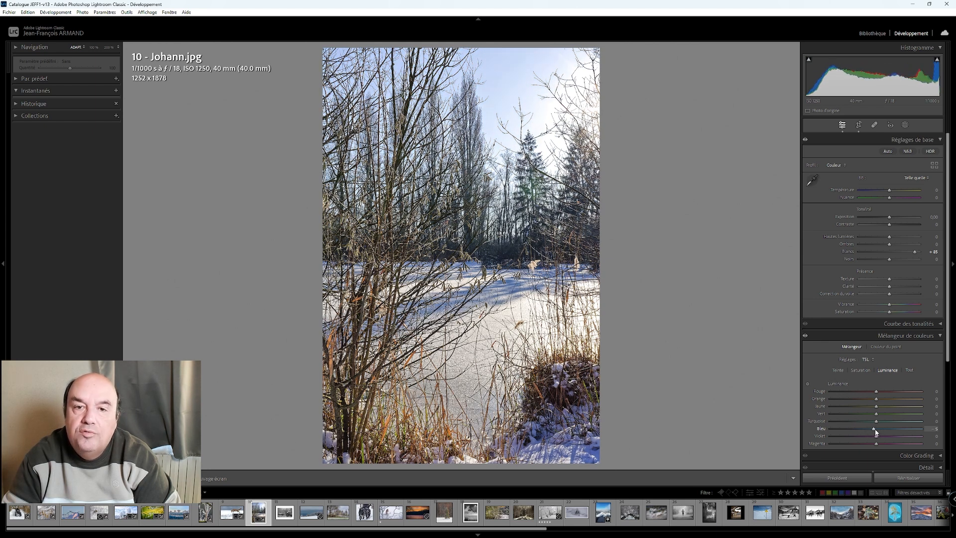
key(Down)
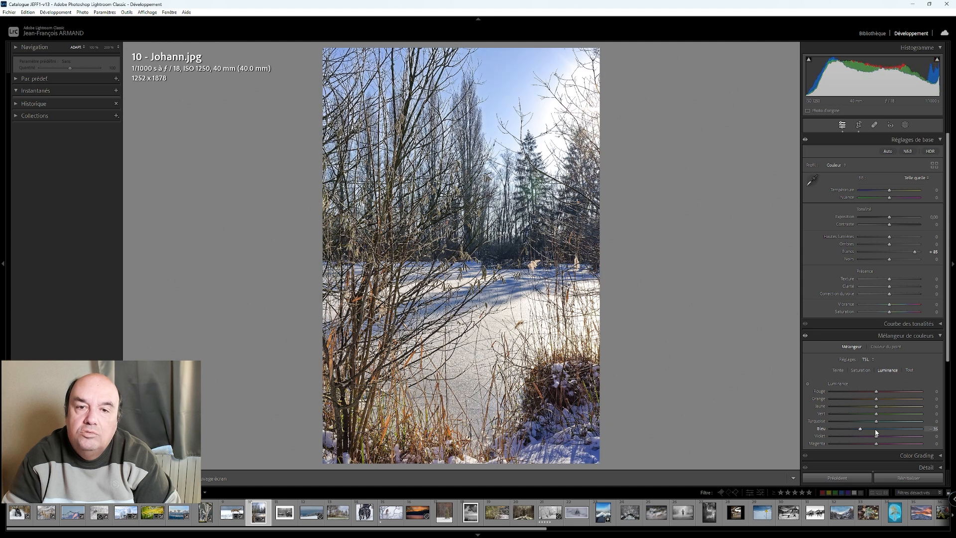
key(Down)
key(Up)
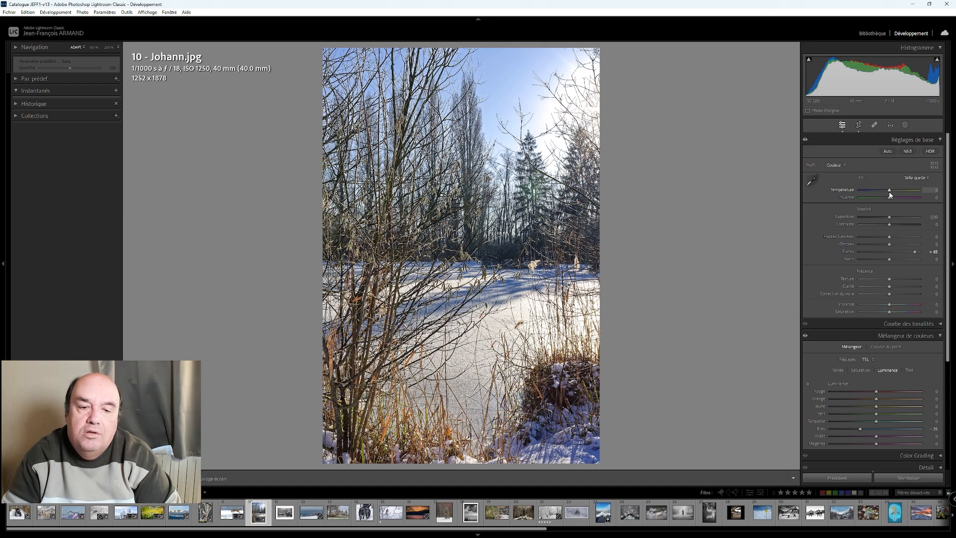
- Try the pond photo's temperature at −15, +5 and −10, and settle on −5
key(Down)
key(Down)
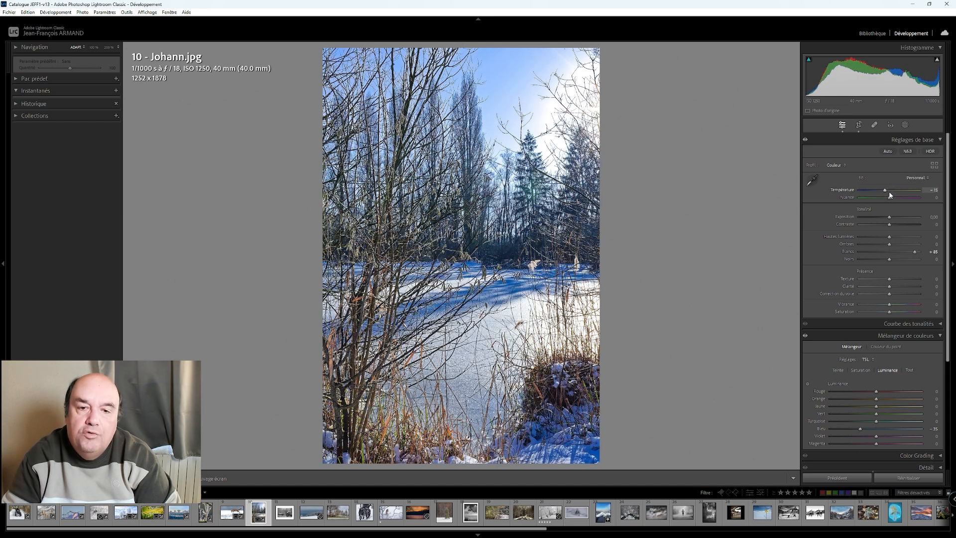
key(Up)
key(Up)
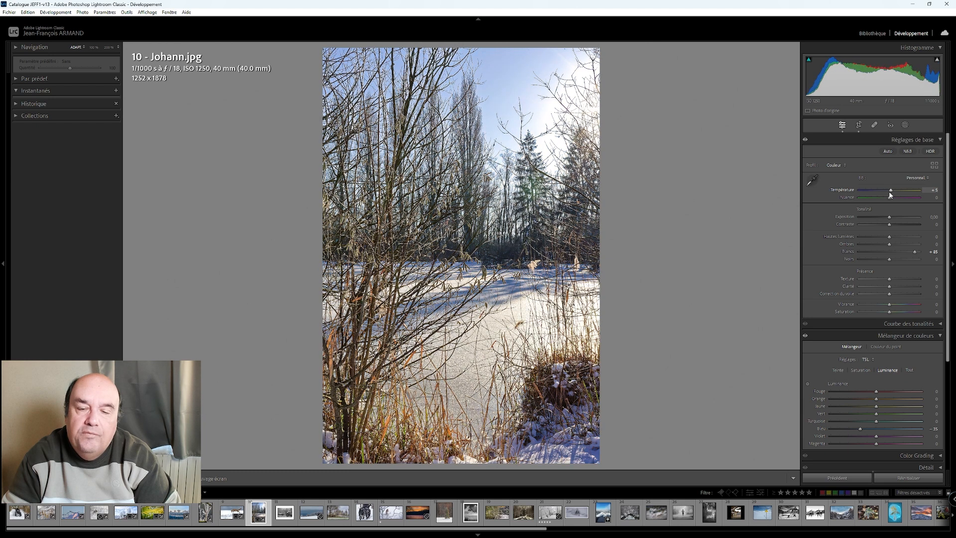
key(Down)
key(Down)
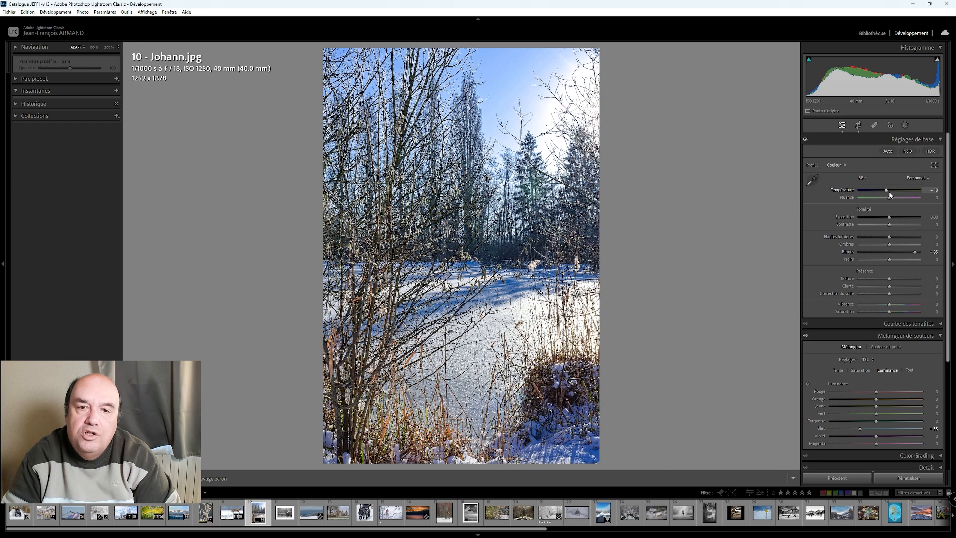
key(Up)
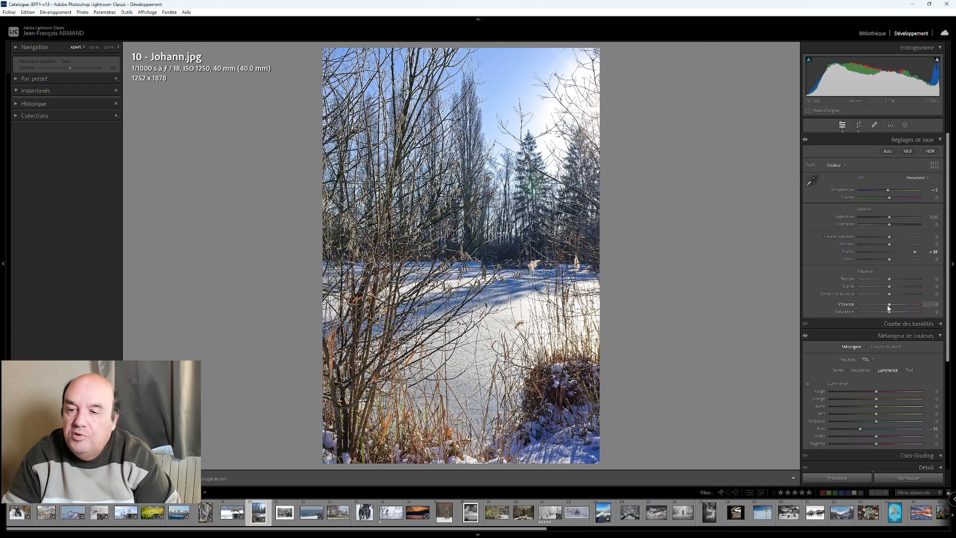
- Raise the pond photo's vibrance to +35 and darken its edges with a post-crop vignette amount of −15
key(Up)
key(Up)
key(Up)
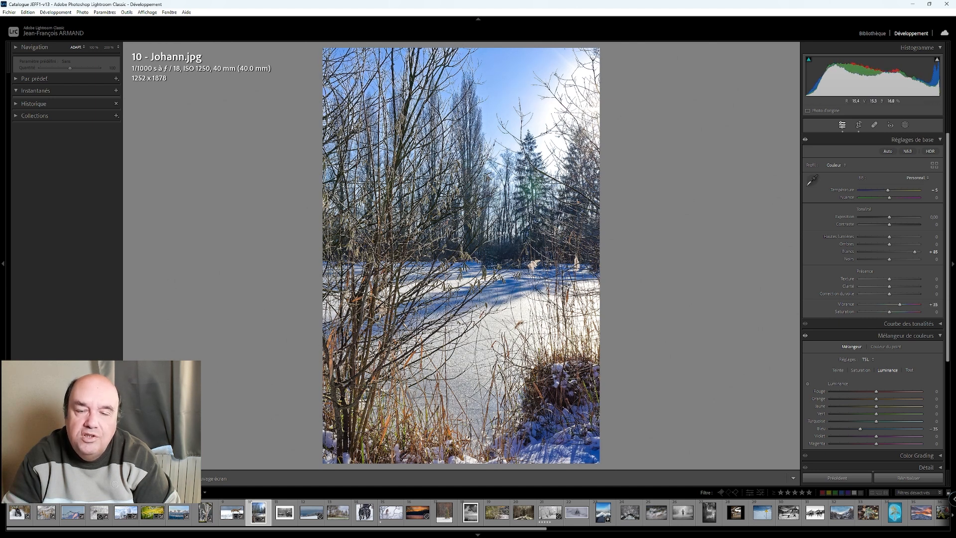
scroll(830, 368, down, 4)
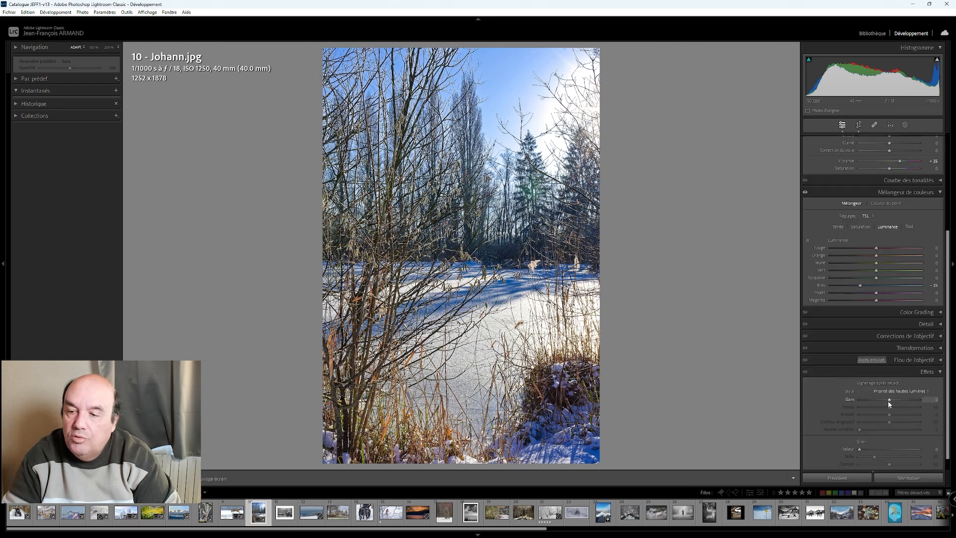
key(Down)
key(Down)
key(Down)
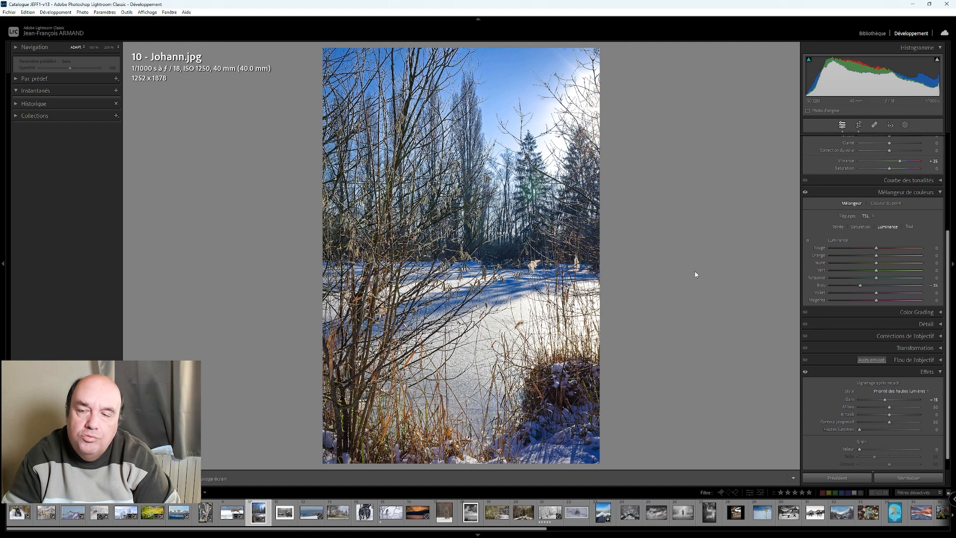
- Try lowering the pond photo's exposure to about −0.65, reset it, and settle on about +0.30
scroll(825, 279, up, 4)
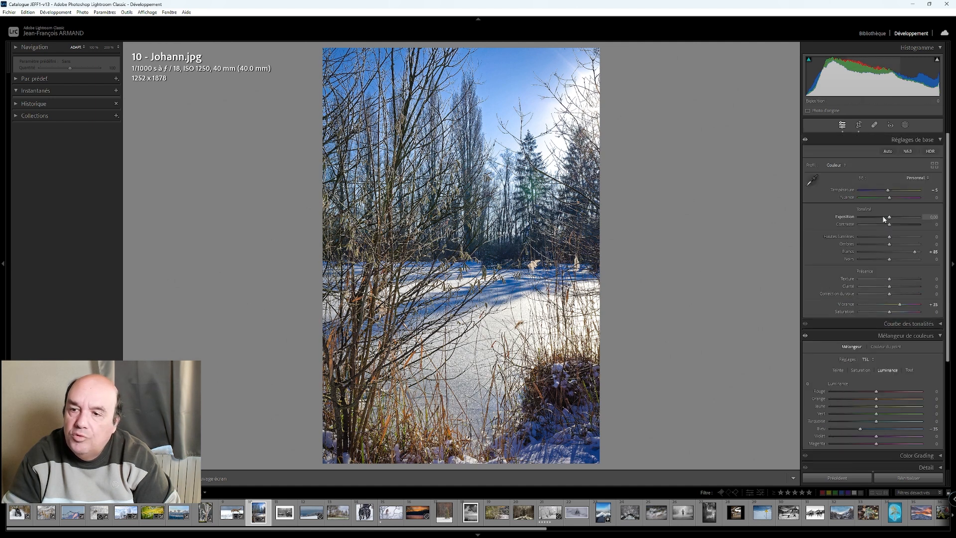
drag(887, 218, 886, 219)
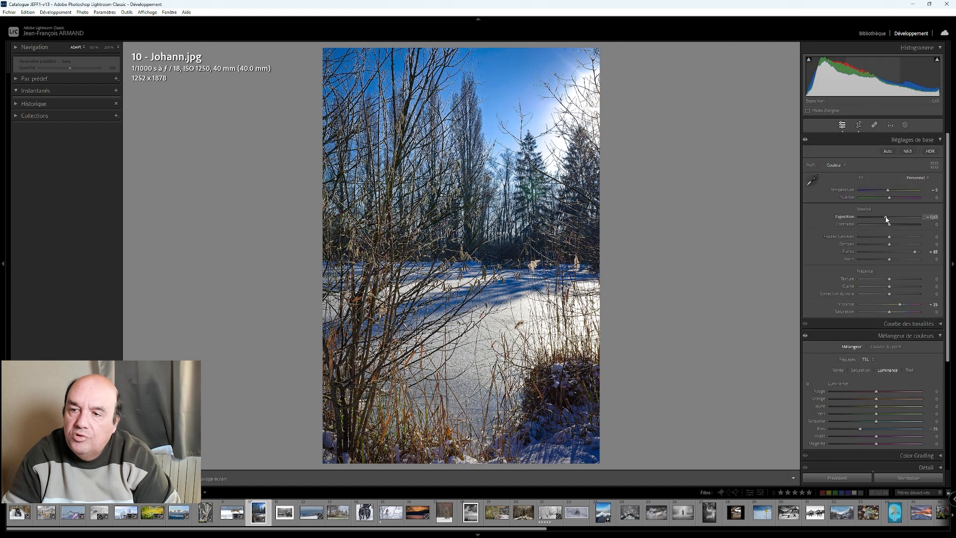
double_click(886, 219)
drag(892, 218, 894, 218)
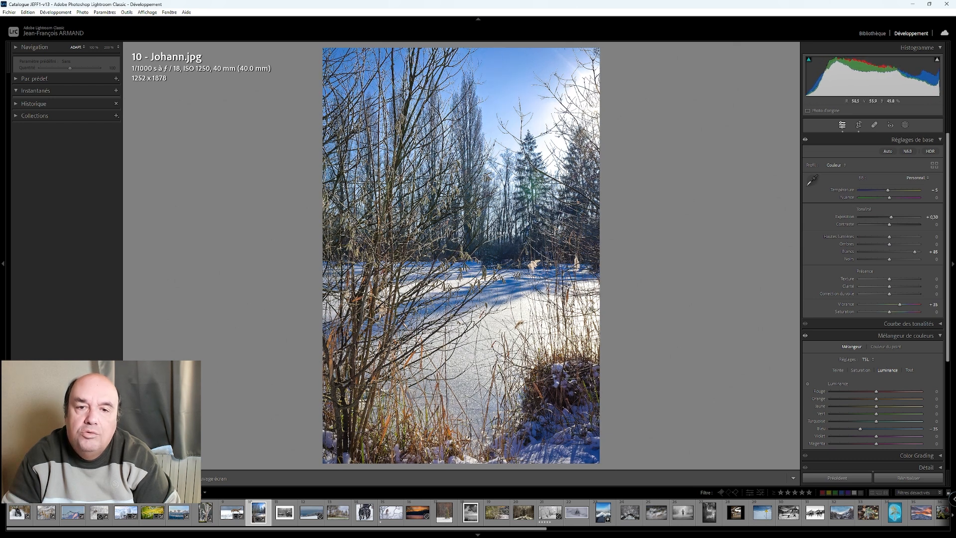
- Compare the edited pond photo with its original, and examine the misty river scene in photo 11a up close
key(y)
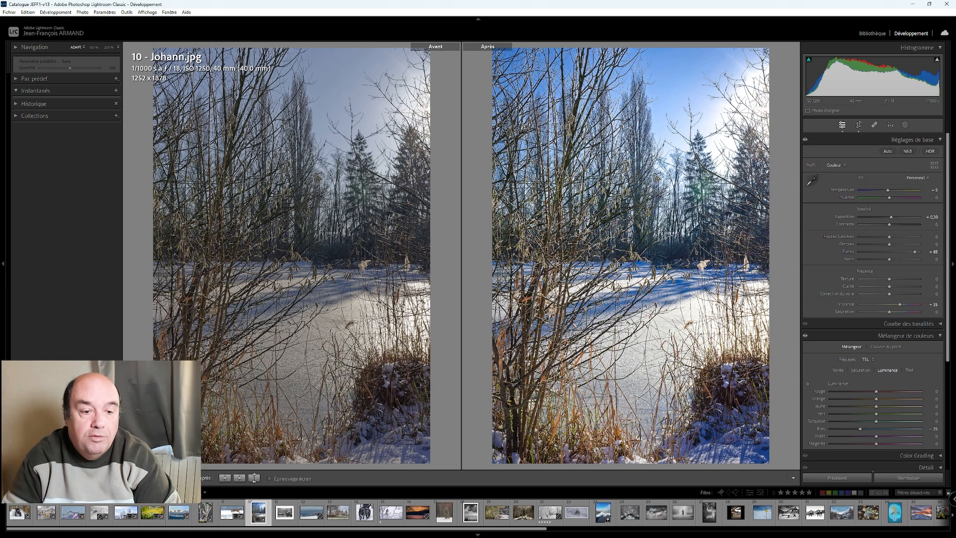
key(y)
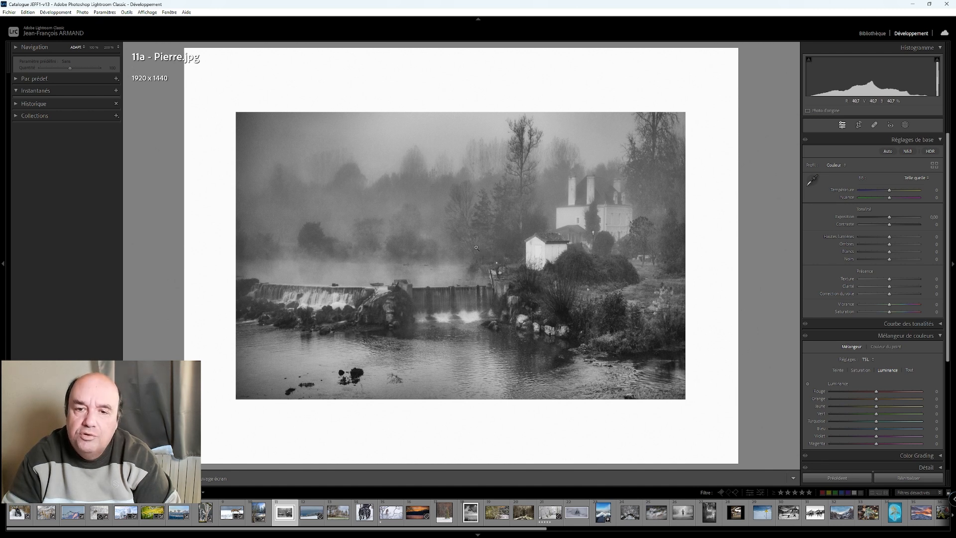
click(554, 289)
click(553, 289)
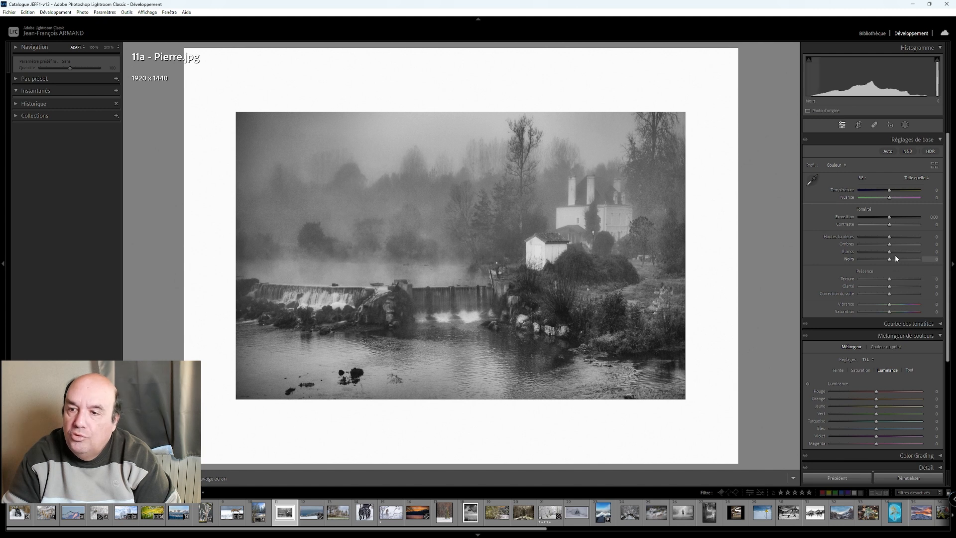
- Raise the whites of the misty river photo to +70 and lower its contrast to −70
scroll(890, 256, up, 12)
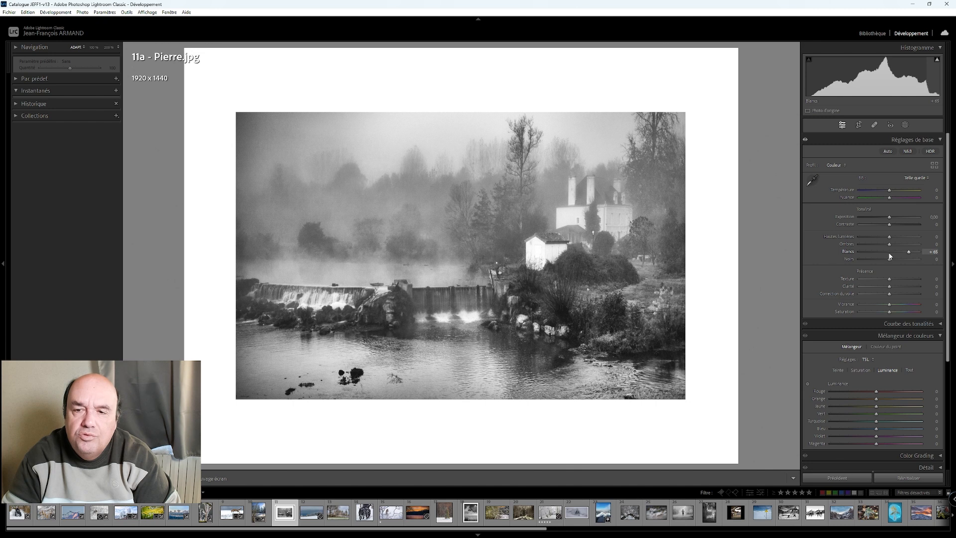
scroll(890, 255, up, 2)
scroll(891, 227, down, 11)
scroll(890, 229, down, 3)
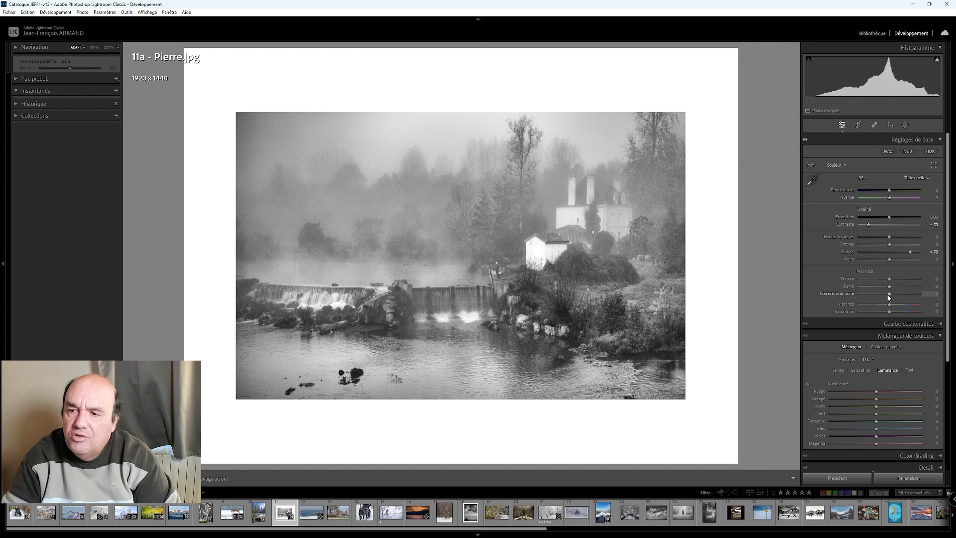
- Try dehaze at +30 on the misty river photo and inspect the mist and weir up close
scroll(889, 297, up, 4)
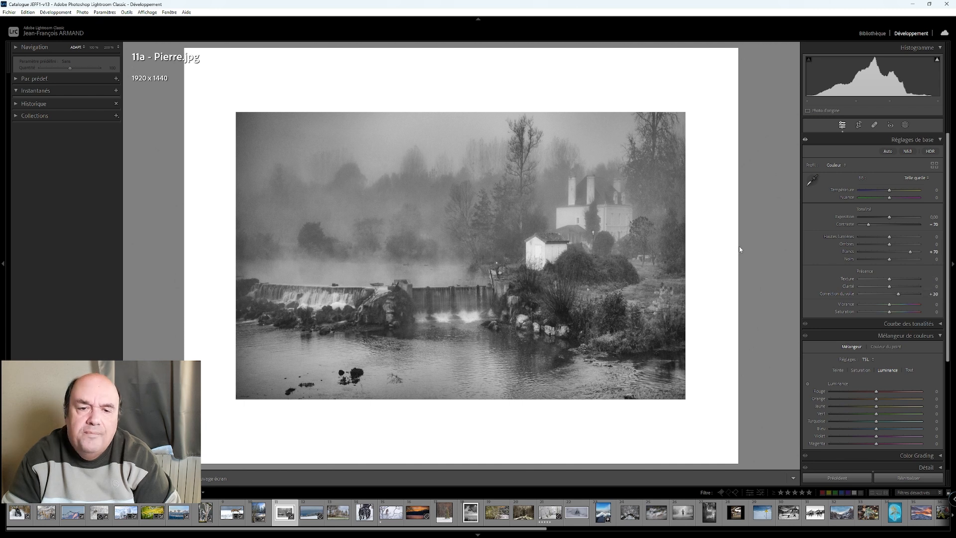
click(428, 262)
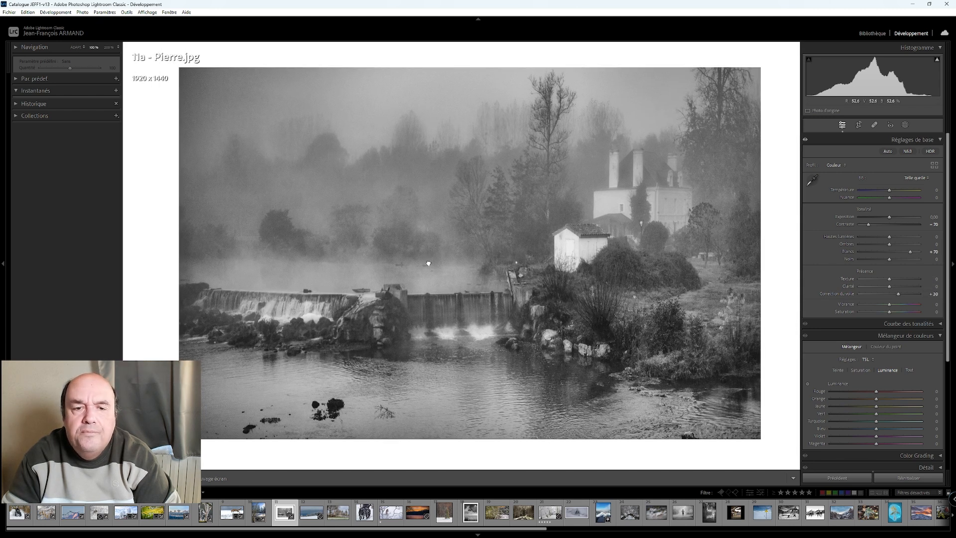
click(712, 264)
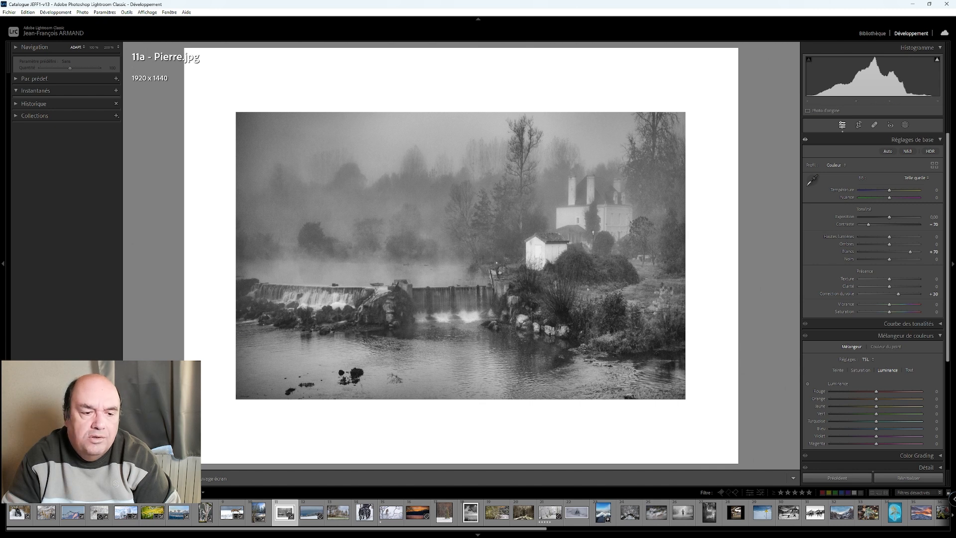
- Compare the river photo with its original in side-by-side, split and stacked before/after layouts, and return to the single view
key(y)
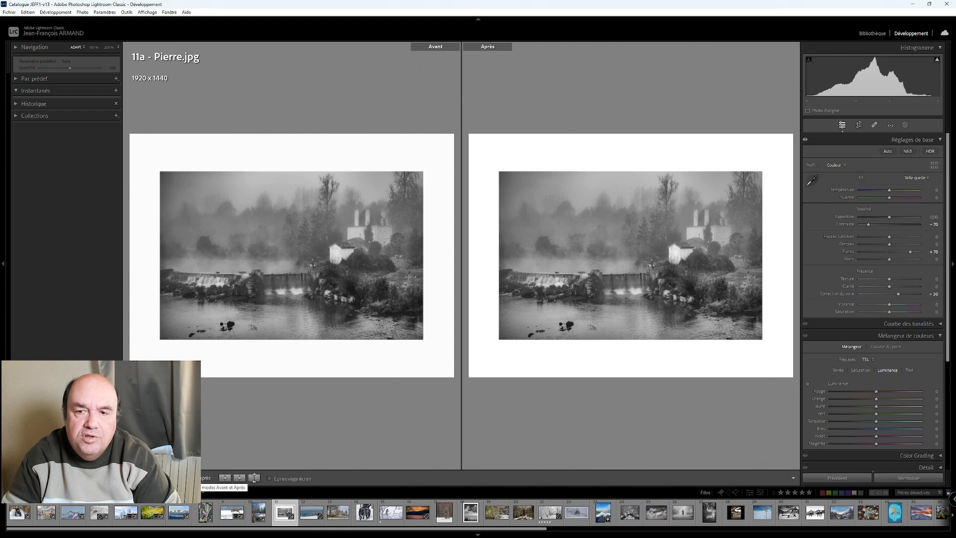
click(254, 478)
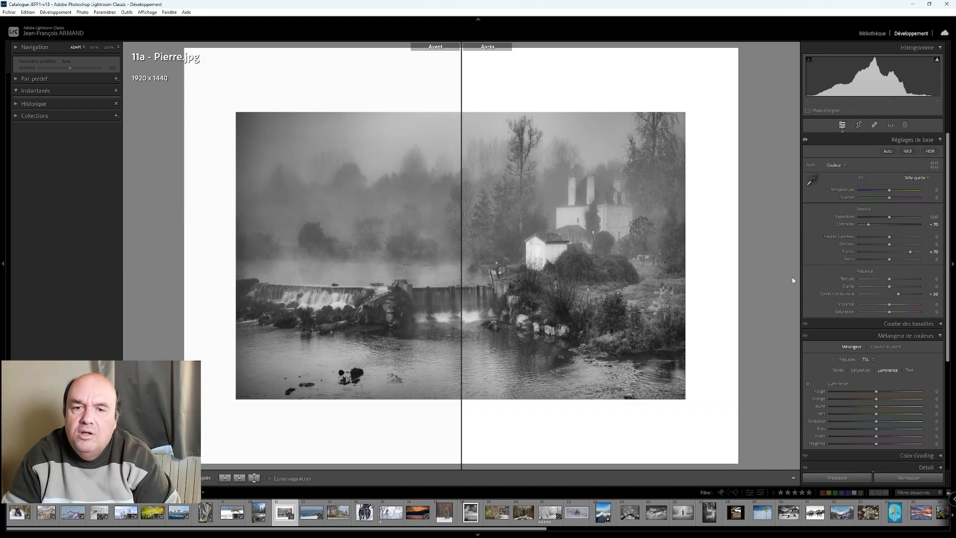
click(254, 478)
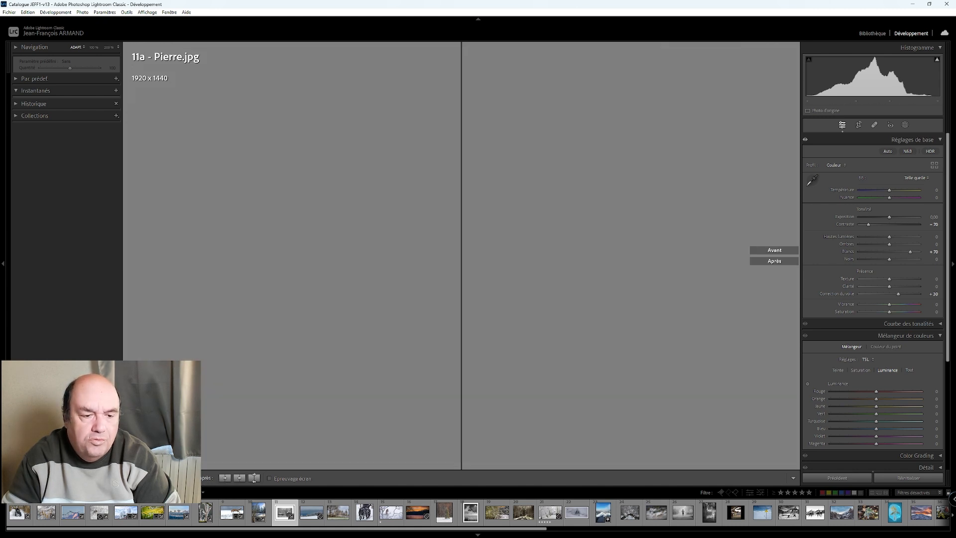
click(254, 478)
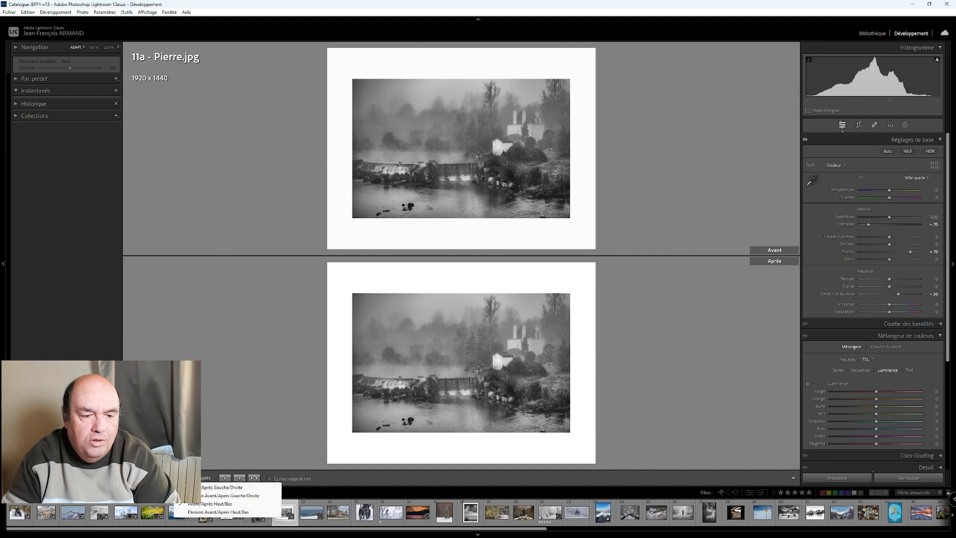
click(254, 488)
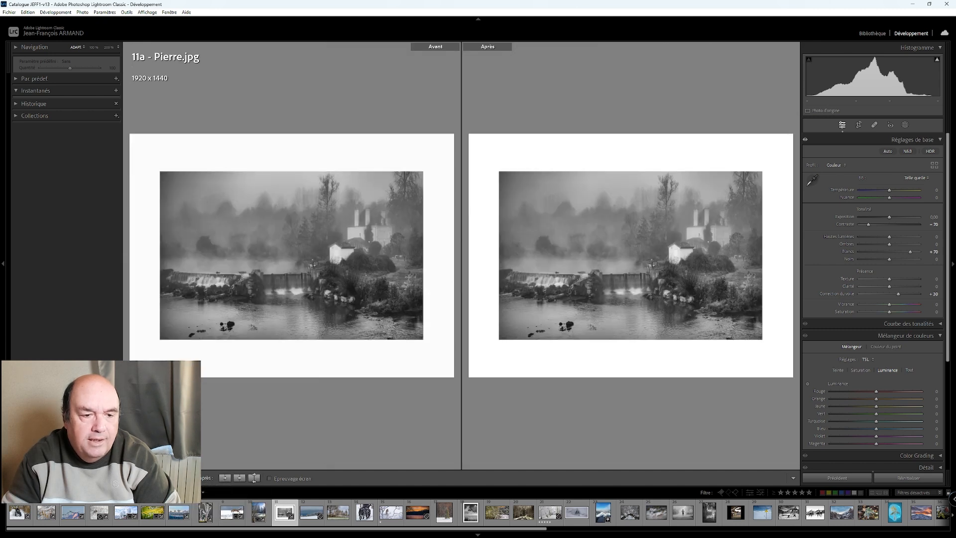
key(y)
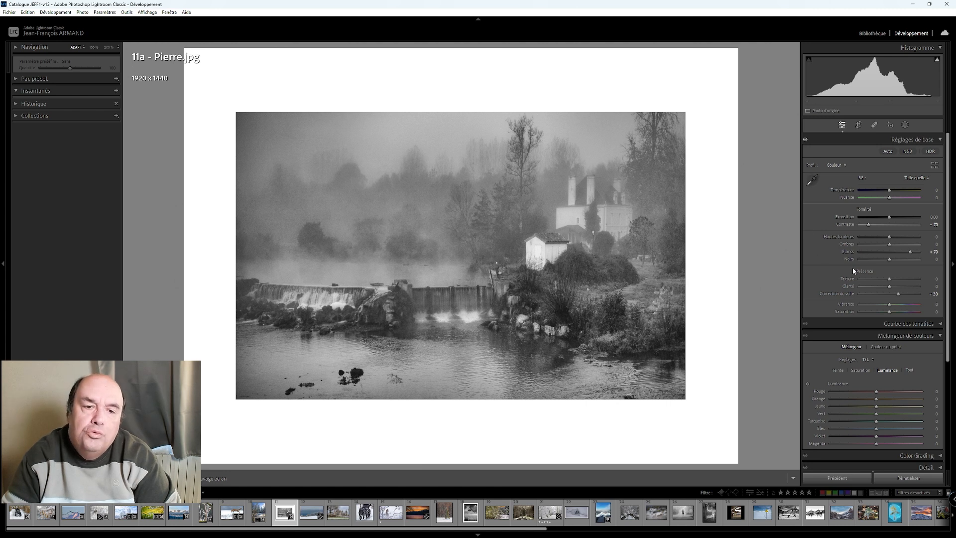
- Lower the river photo's blacks to −36, try dehaze at −25 and +5, and settle on −20
mouse_move(891, 263)
mouse_down()
mouse_move(904, 260)
mouse_move(881, 262)
mouse_up()
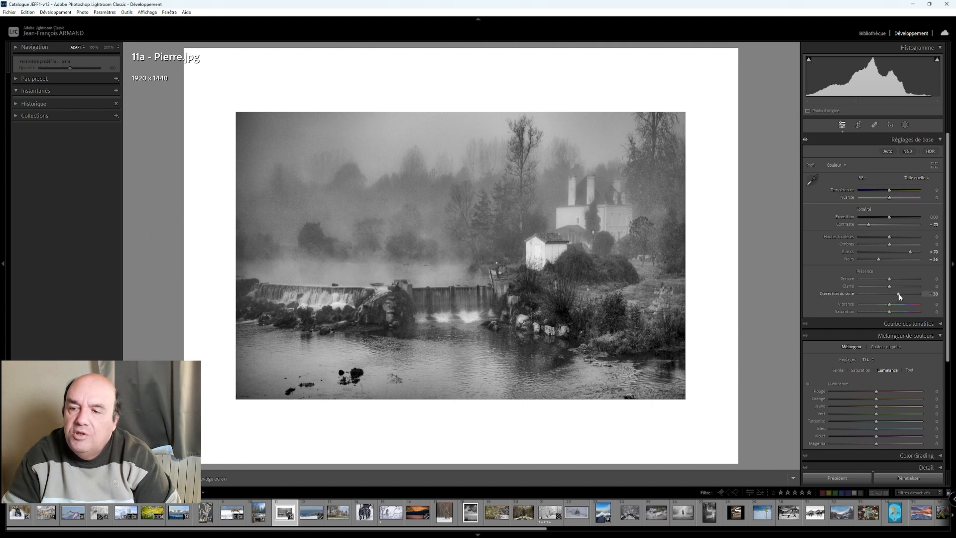
drag(900, 295, 892, 295)
key(Down)
key(Down)
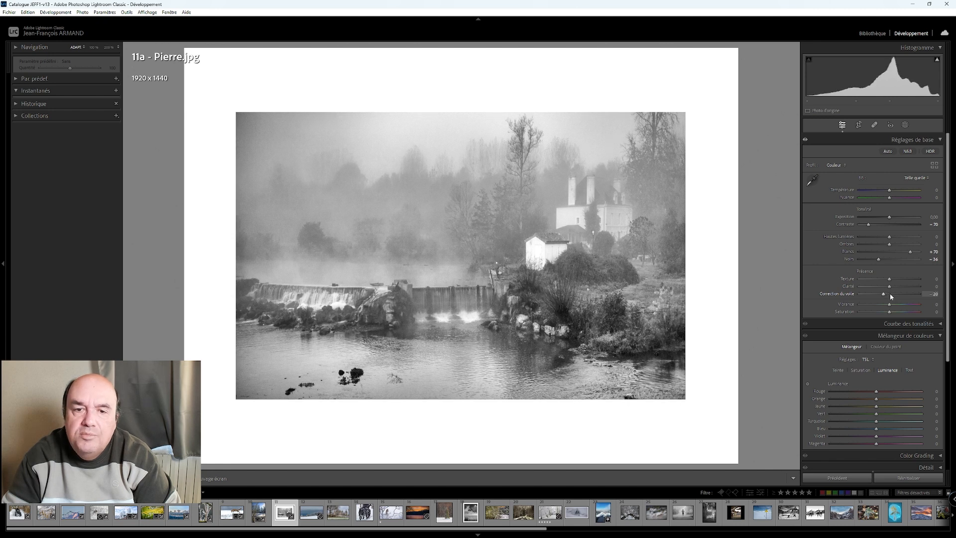
key(Down)
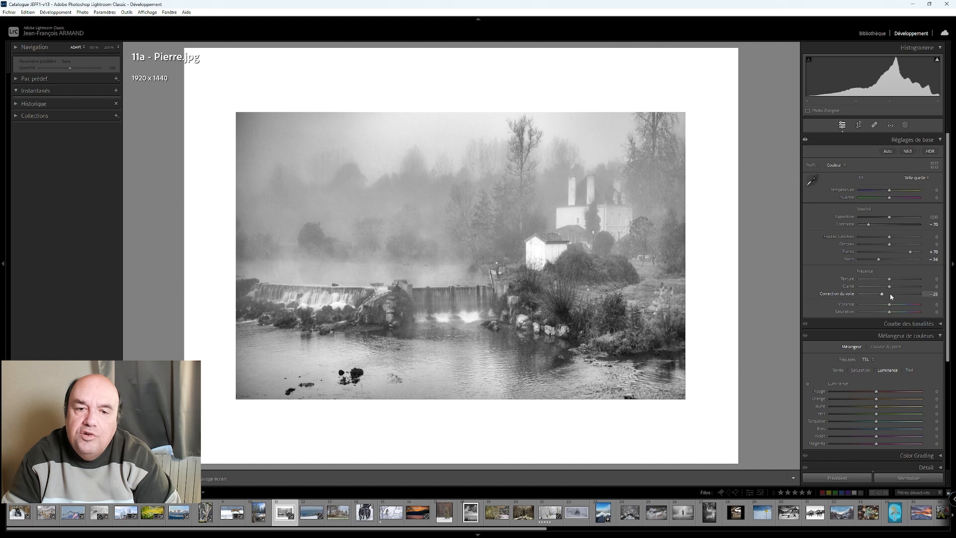
click(889, 293)
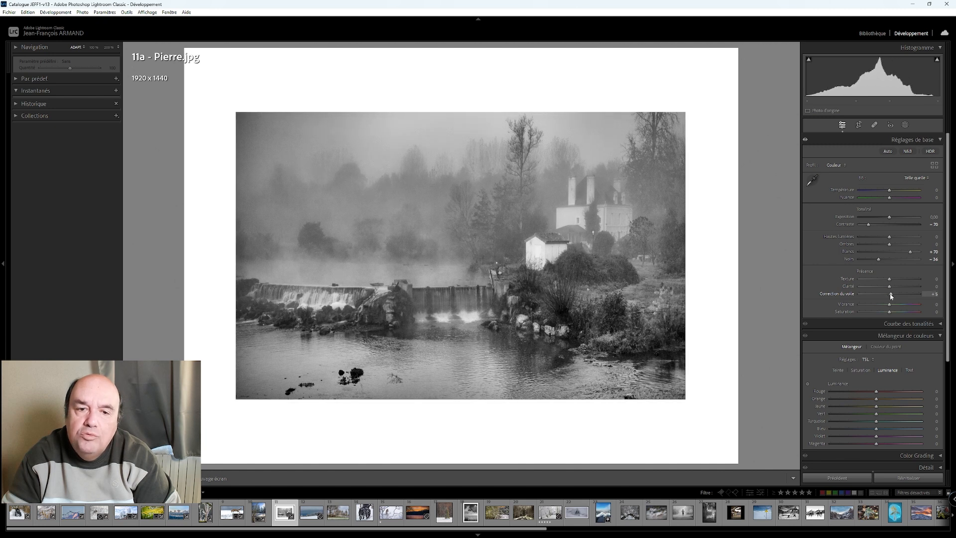
key(Down)
key(Down)
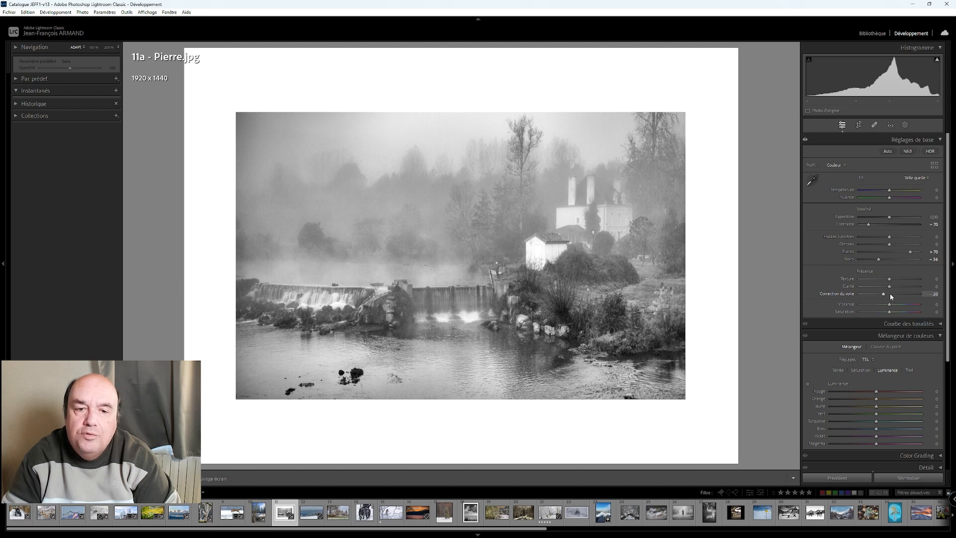
- Deepen the river photo's blacks to −89 and examine the dark rocks in the foreground water up close
drag(876, 260, 862, 261)
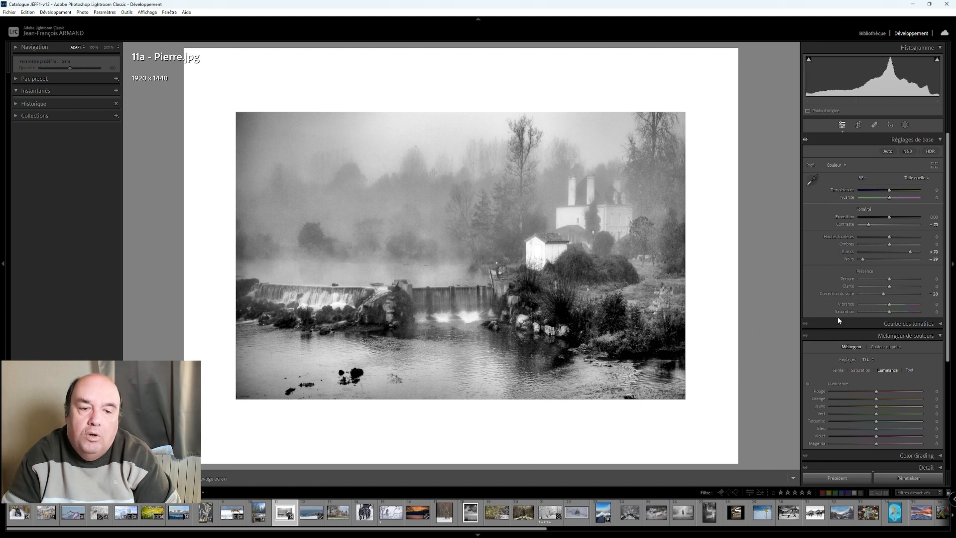
click(356, 379)
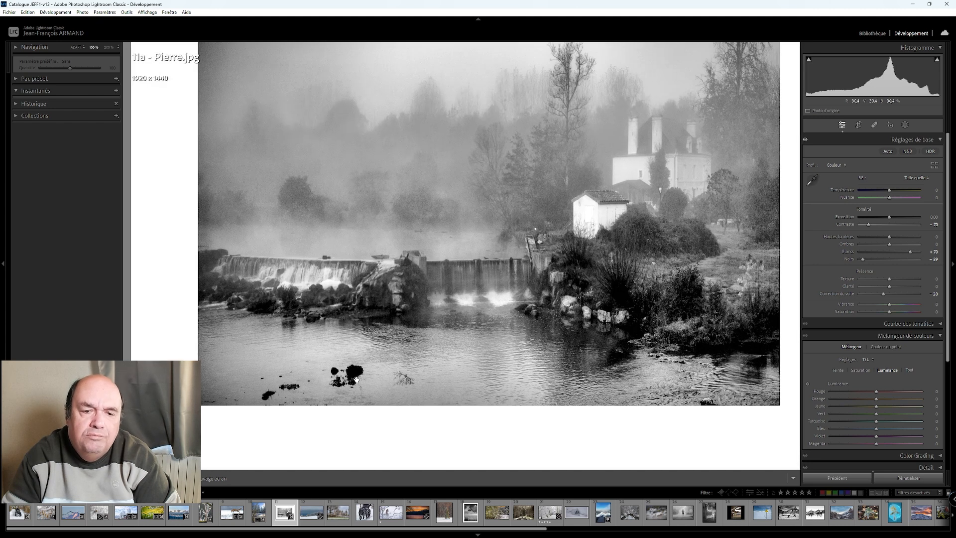
click(356, 379)
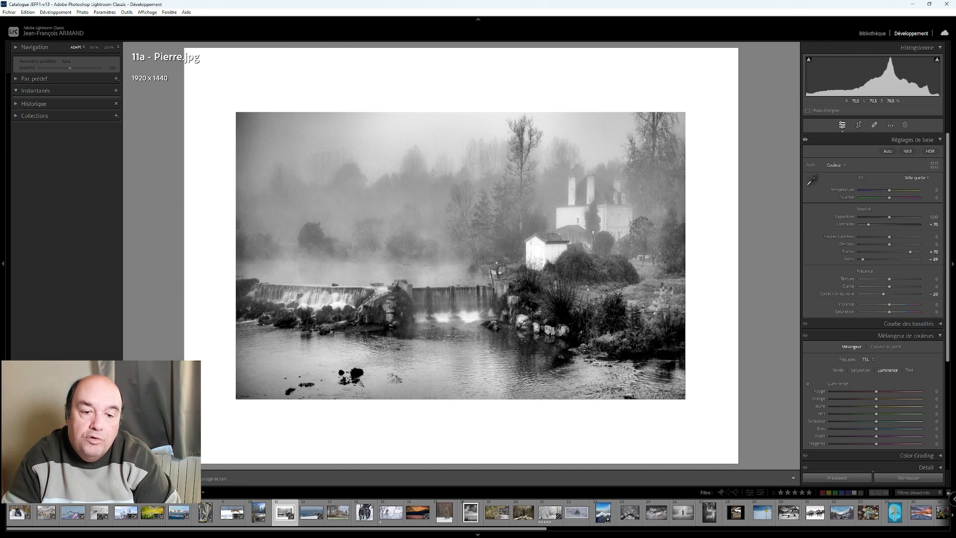
- Erase the twigs and dark rocks from the foreground water with content-aware removal, using brush sizes of about 77 to 80
click(875, 125)
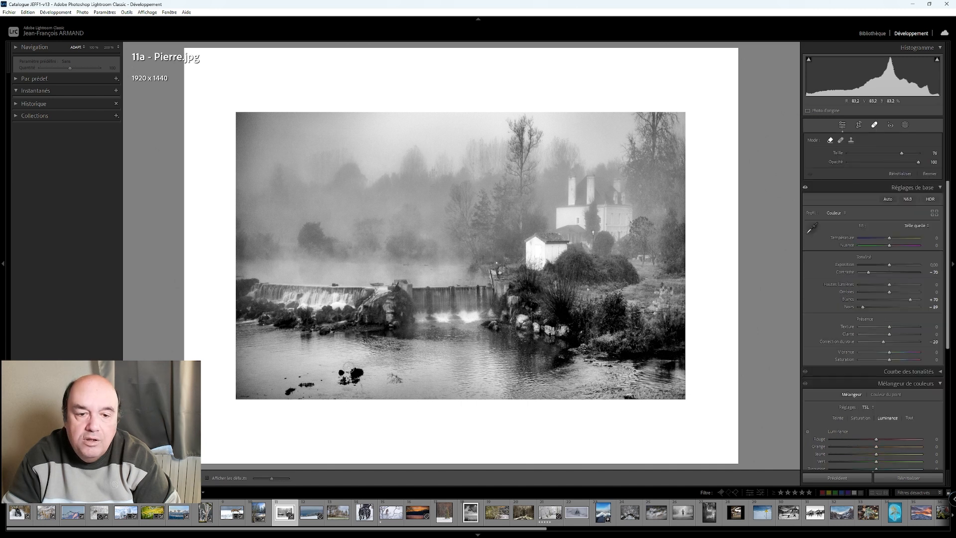
scroll(395, 381, up, 1)
click(394, 380)
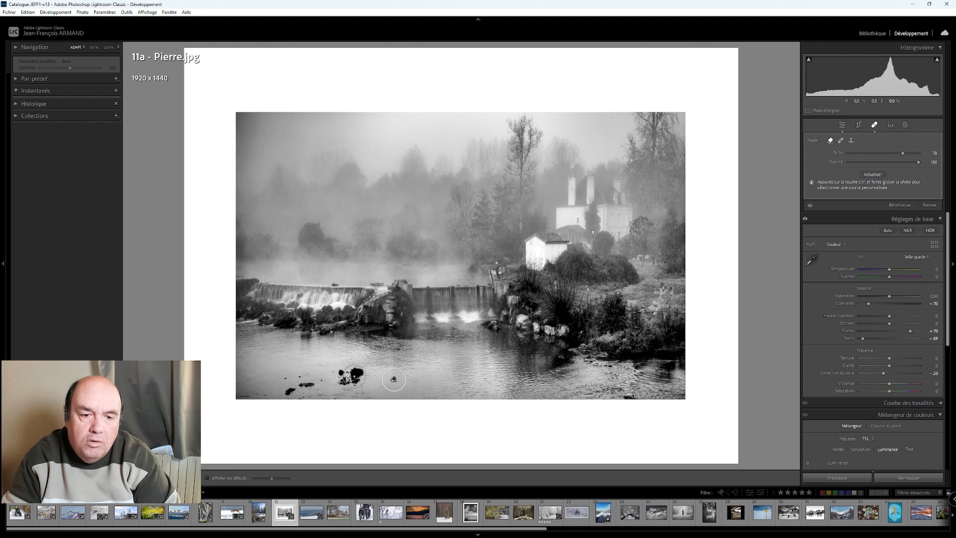
scroll(348, 373, up, 1)
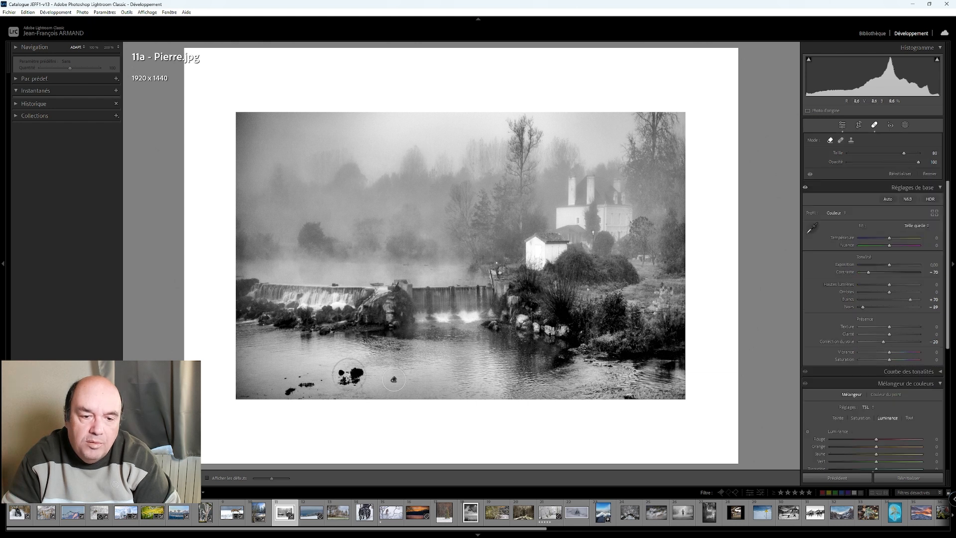
click(350, 375)
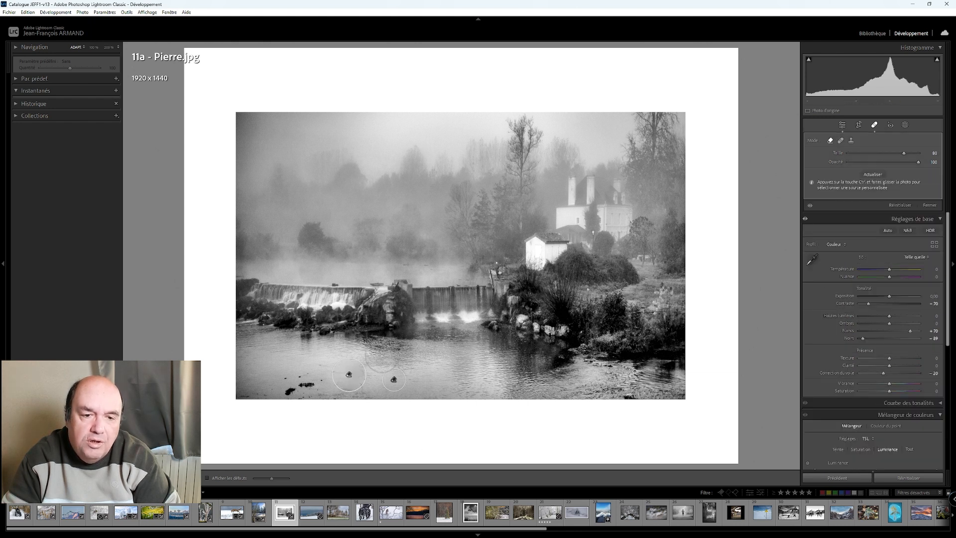
scroll(298, 384, down, 3)
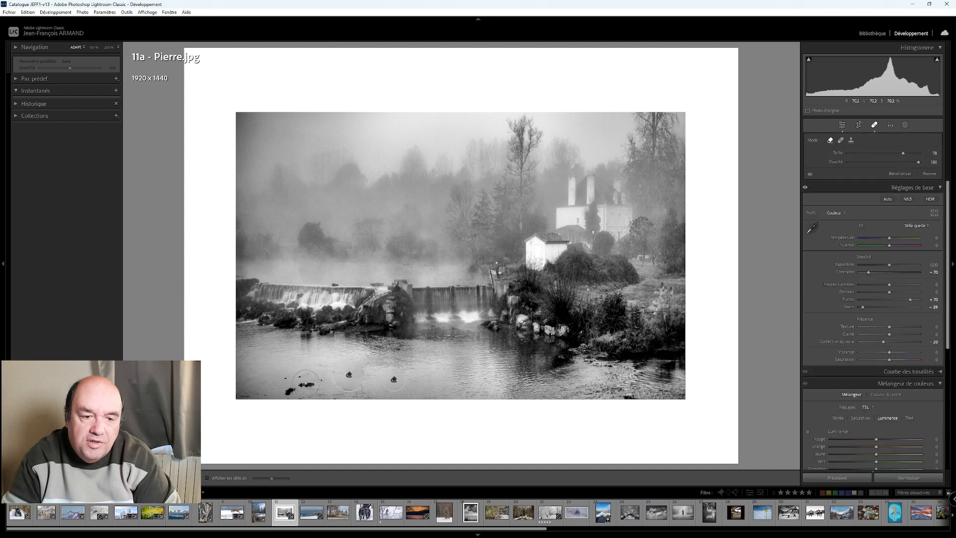
click(306, 383)
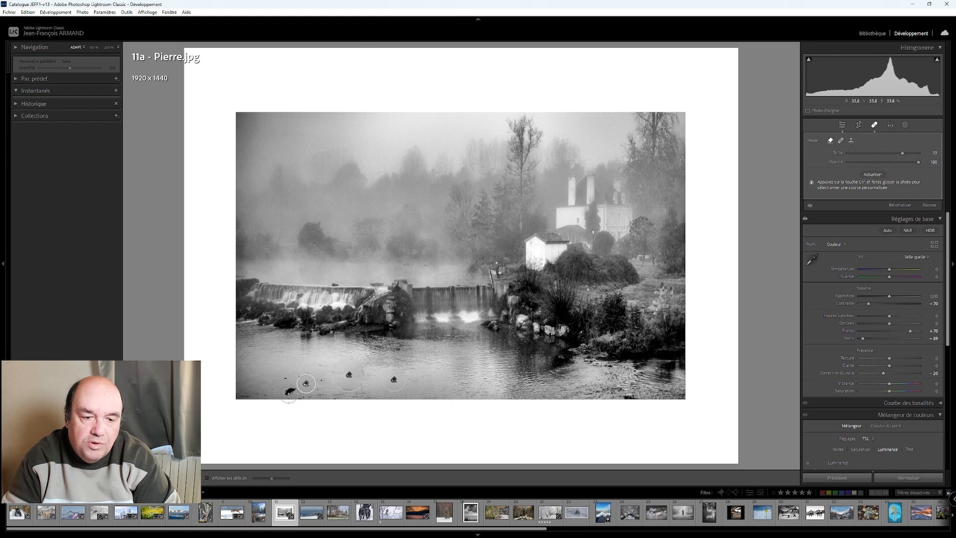
click(288, 392)
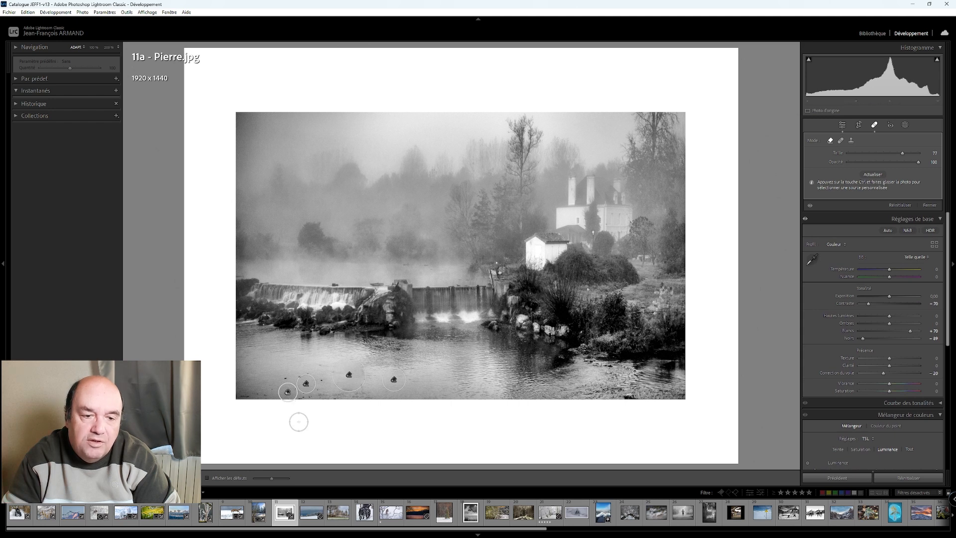
- Finish the object removal, compare the river photo with its original side by side, and inspect the result at 100%
click(842, 125)
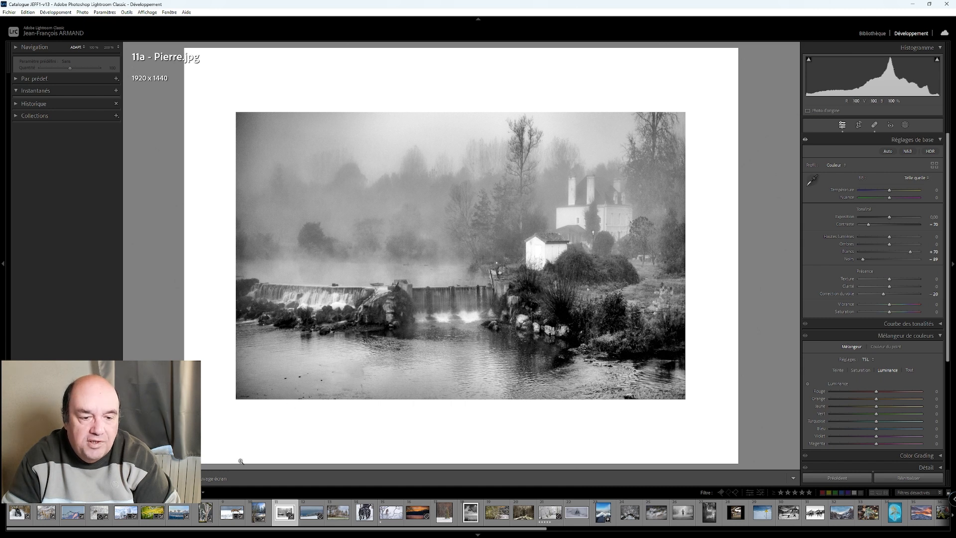
key(y)
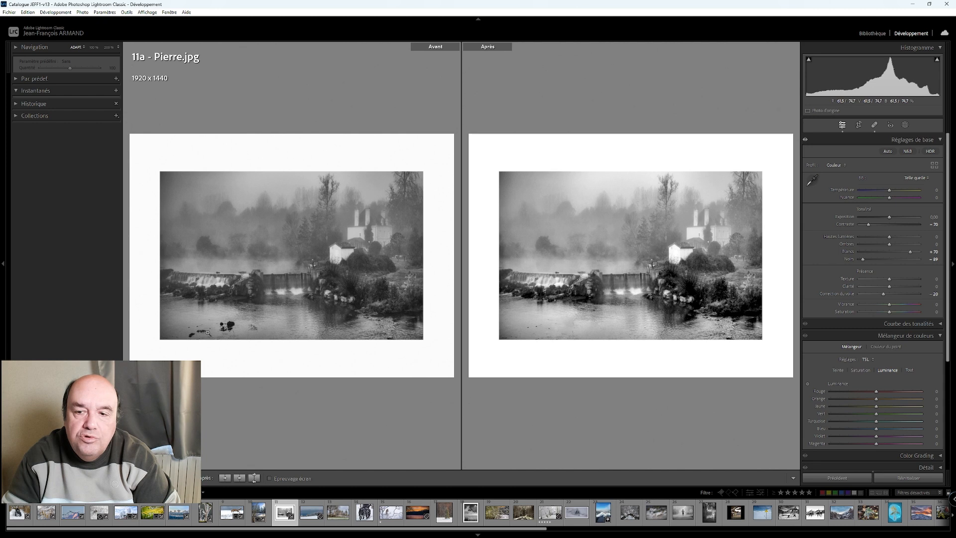
key(d)
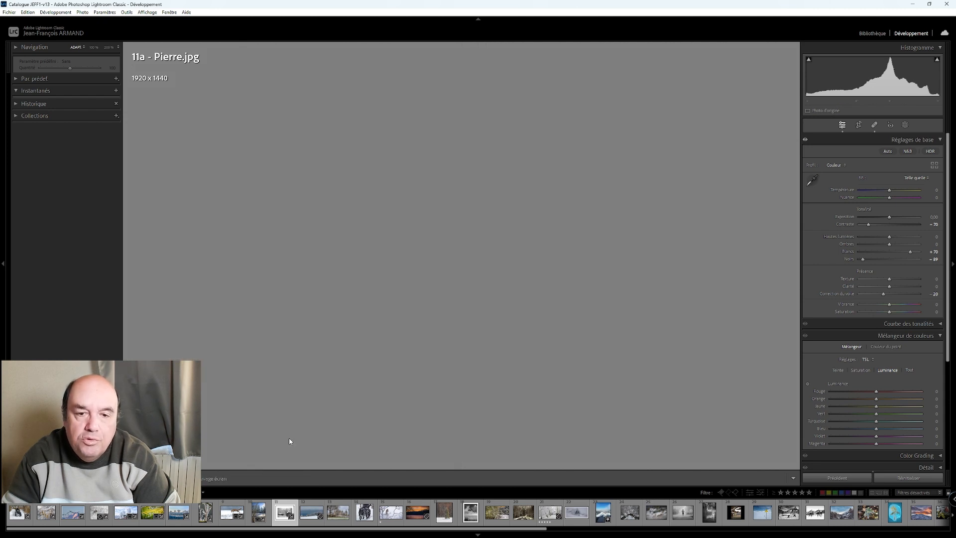
click(633, 403)
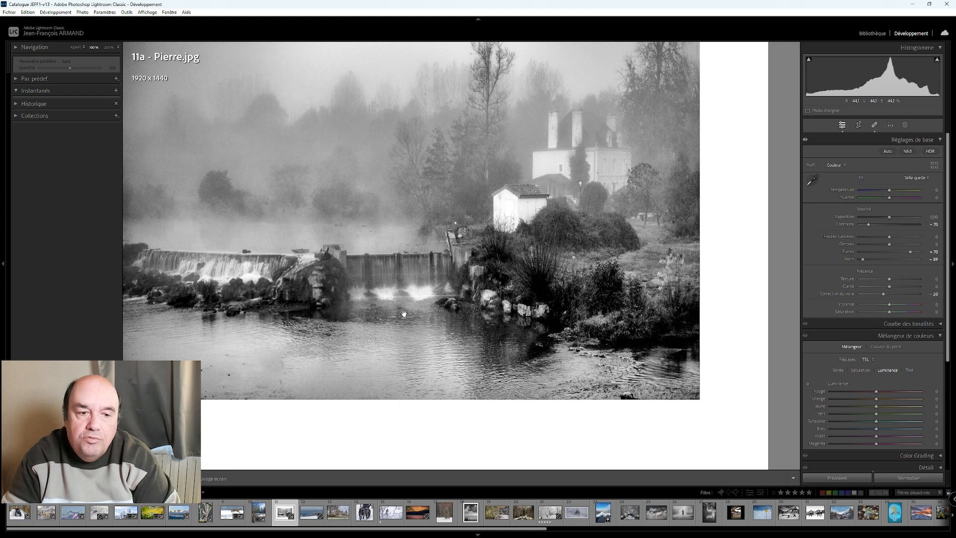
click(336, 318)
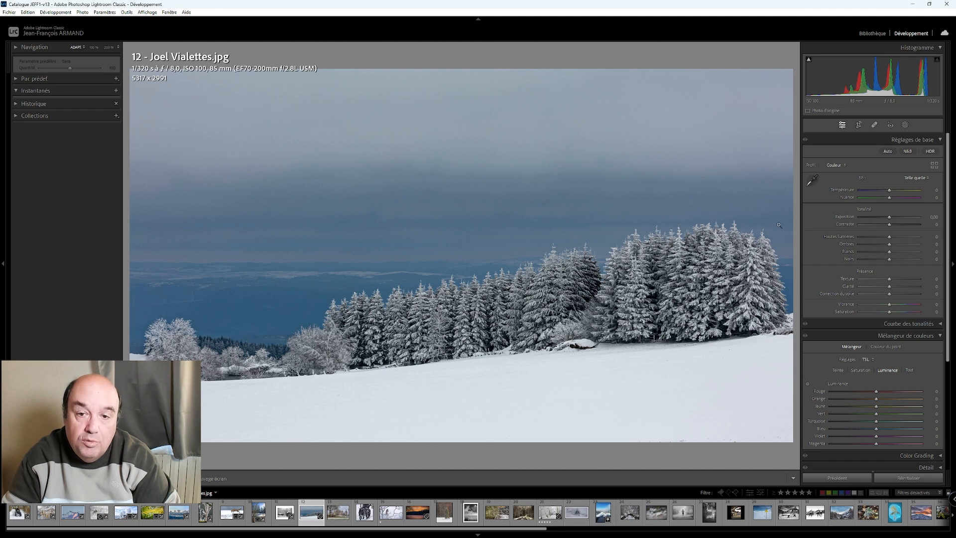
- Crop the snowy forest photo to 4300 x 2419 at its original aspect ratio, keeping the frosted trees at its left edge
click(859, 125)
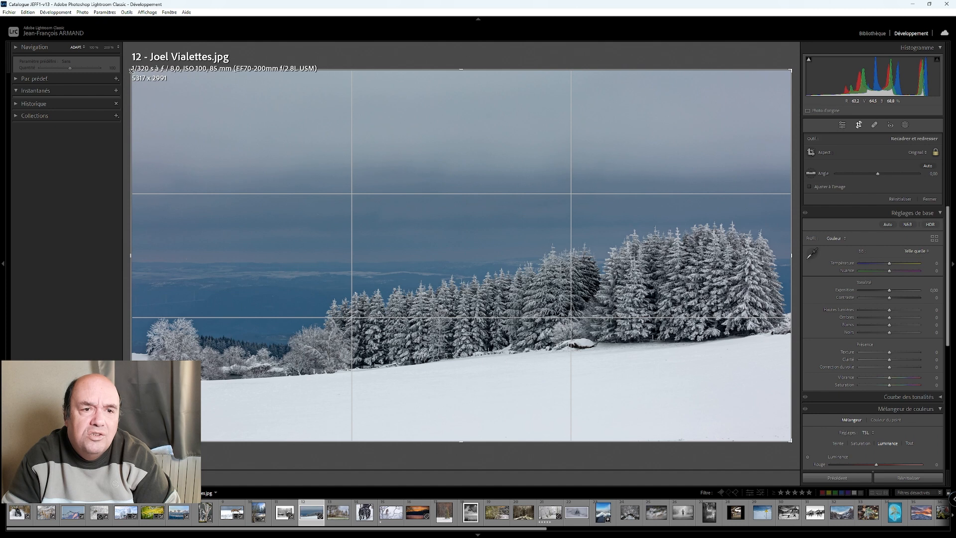
drag(132, 71, 142, 98)
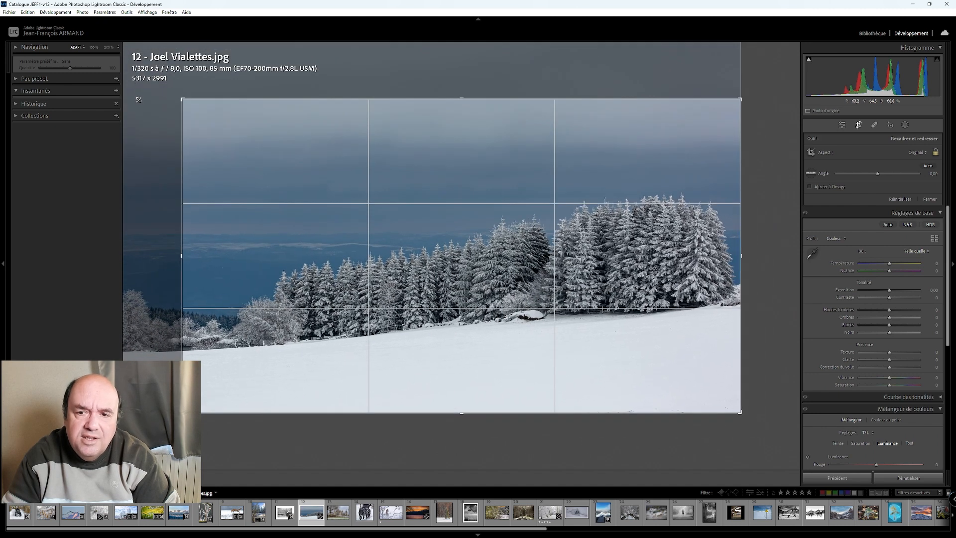
drag(264, 209, 381, 201)
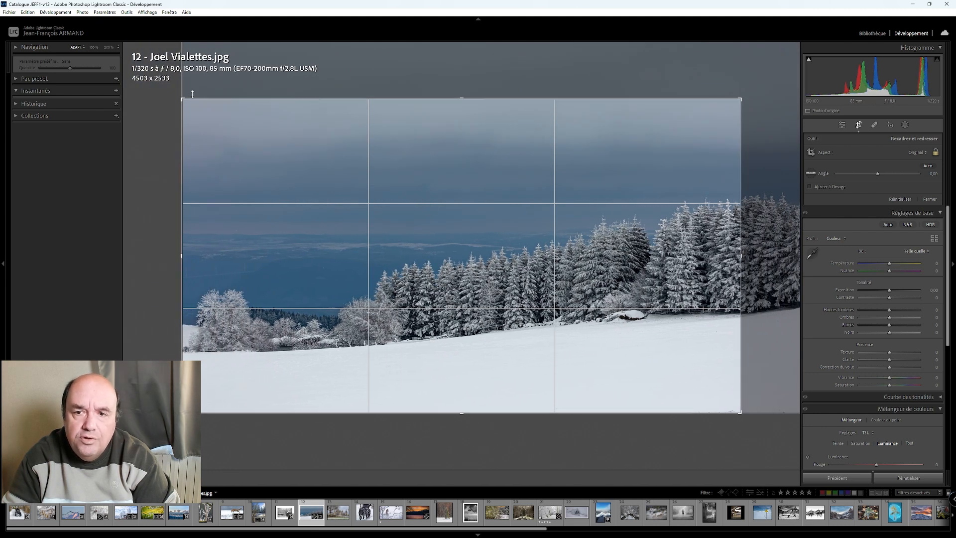
drag(739, 101, 731, 107)
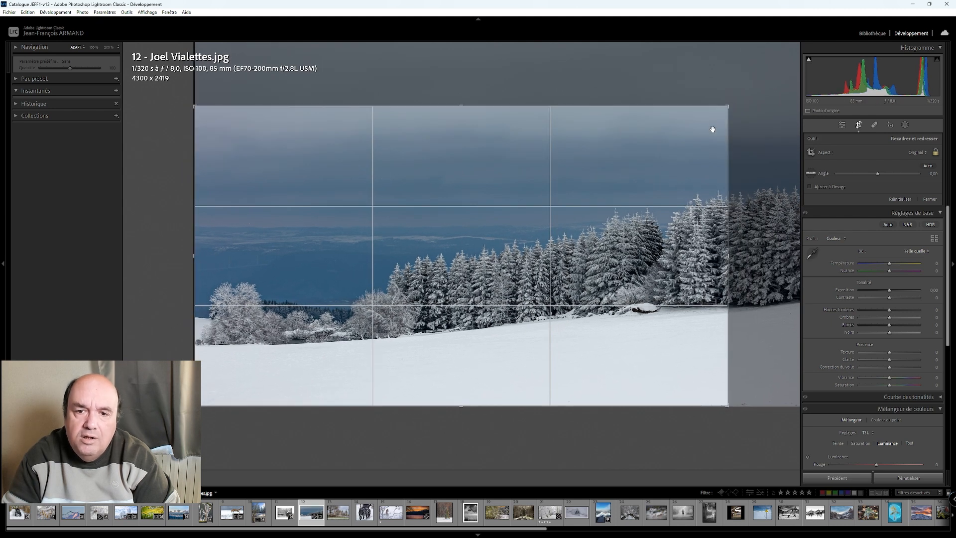
click(842, 125)
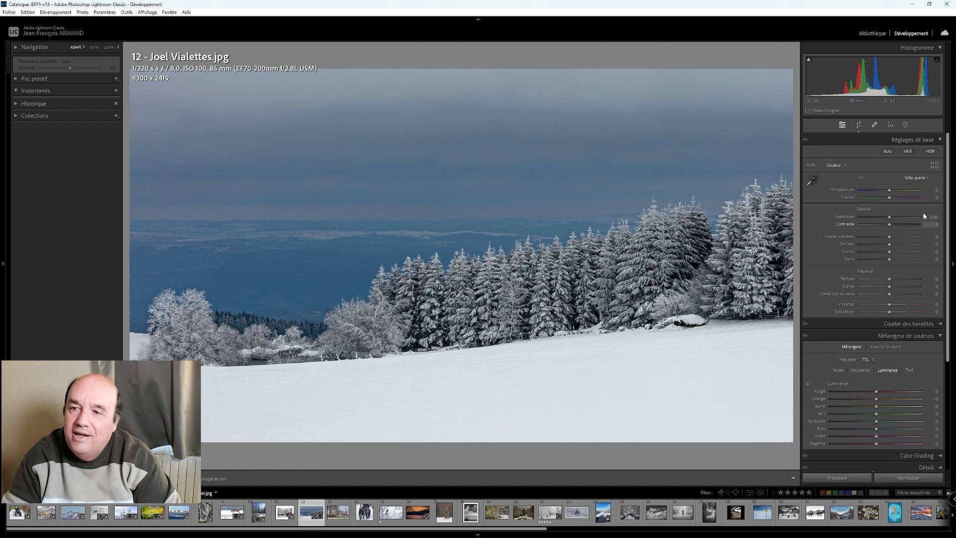
- Raise the snowy forest photo's whites to +65 and lower its contrast to −85
scroll(891, 253, up, 9)
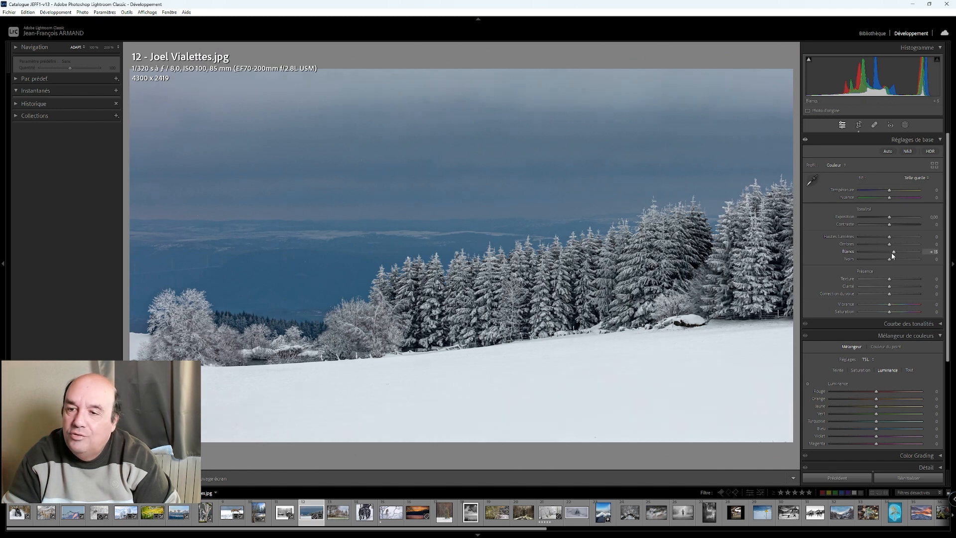
scroll(892, 252, up, 4)
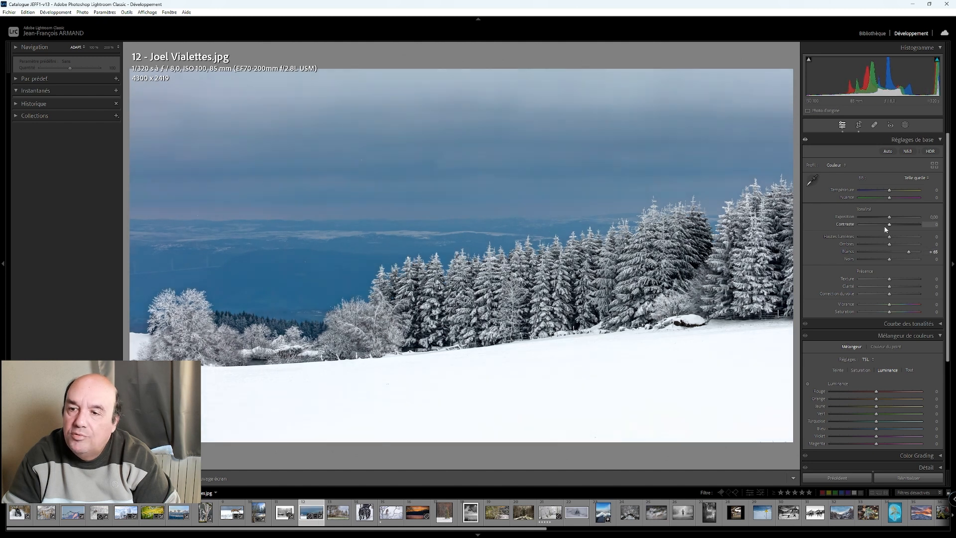
scroll(892, 227, down, 16)
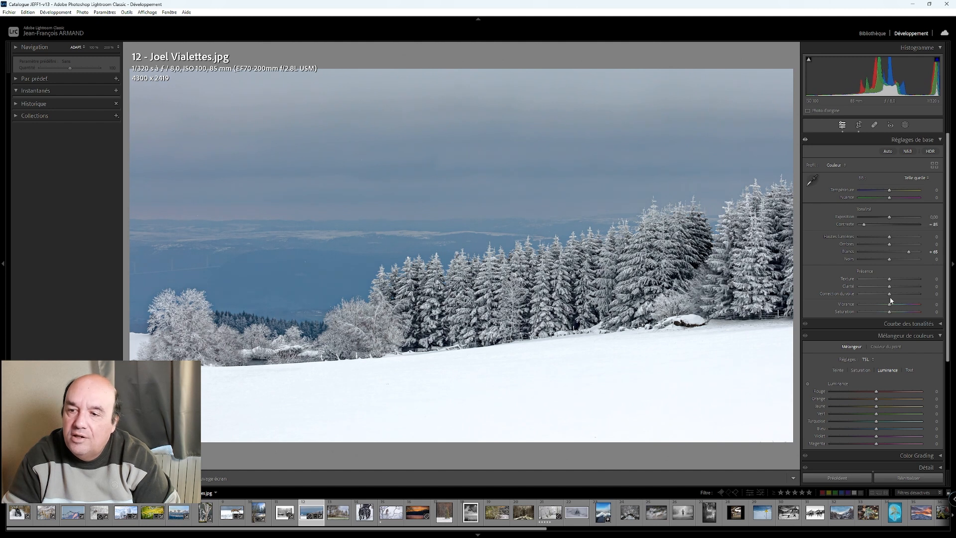
- Set the snowy forest photo's dehaze to +30
scroll(891, 298, up, 1)
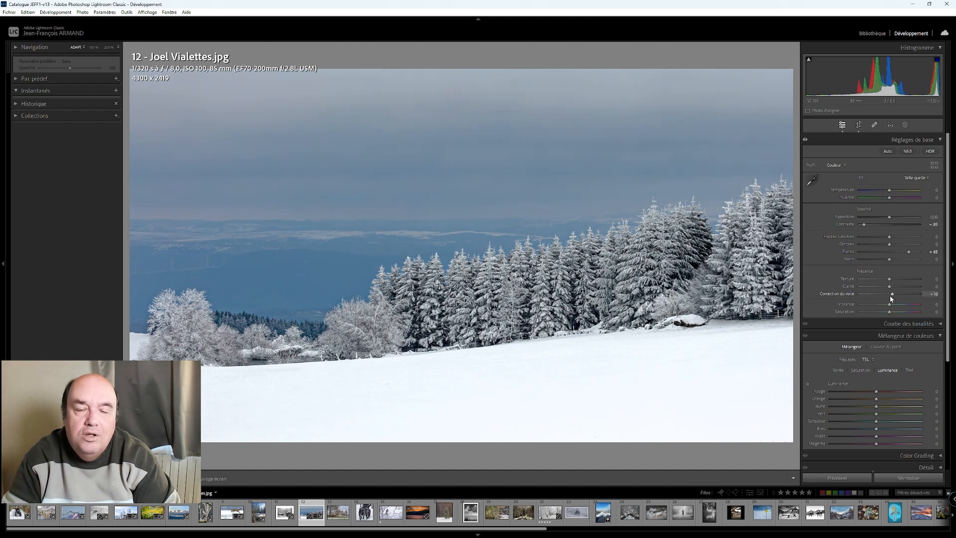
scroll(891, 298, up, 1)
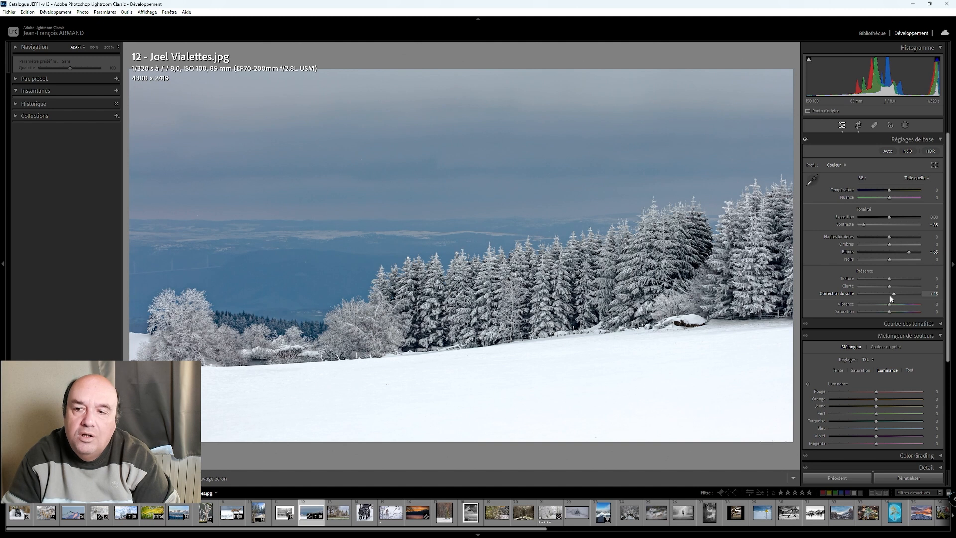
scroll(891, 298, up, 4)
scroll(891, 297, down, 1)
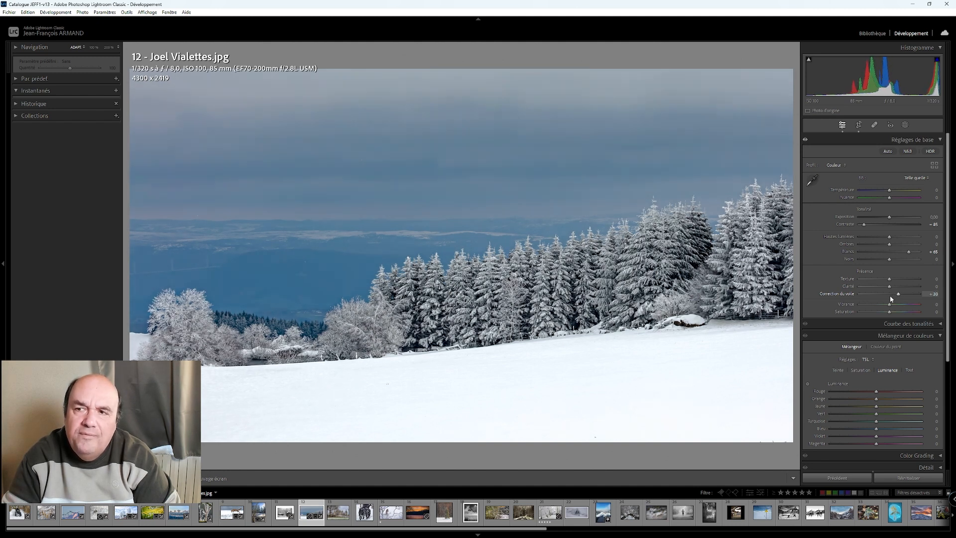
- Try the snowy forest photo's shadows at −40 and reset them
drag(880, 251, 852, 253)
drag(914, 254, 878, 255)
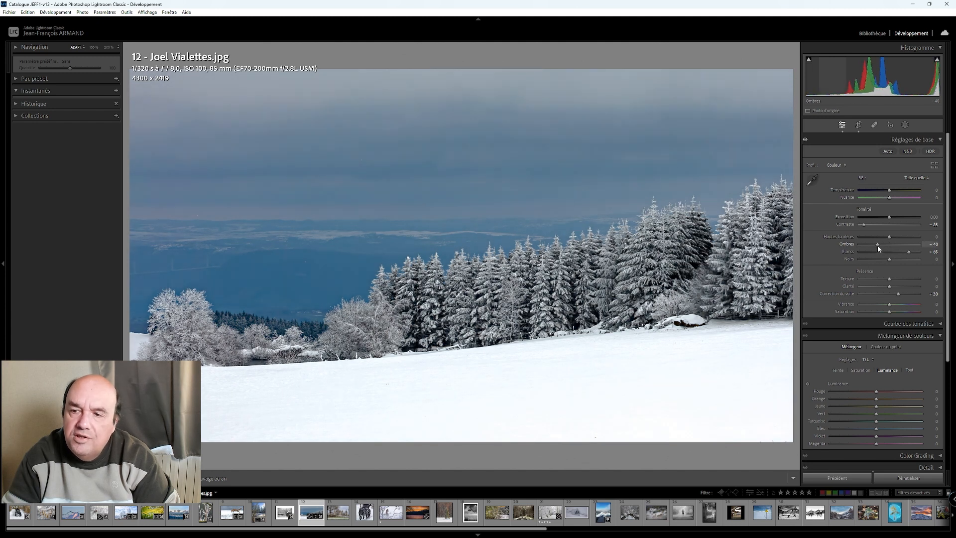
double_click(877, 244)
- Create a background mask and subtract a linear gradient from it to exclude the snow field and the low ground below the horizon
click(906, 124)
click(913, 158)
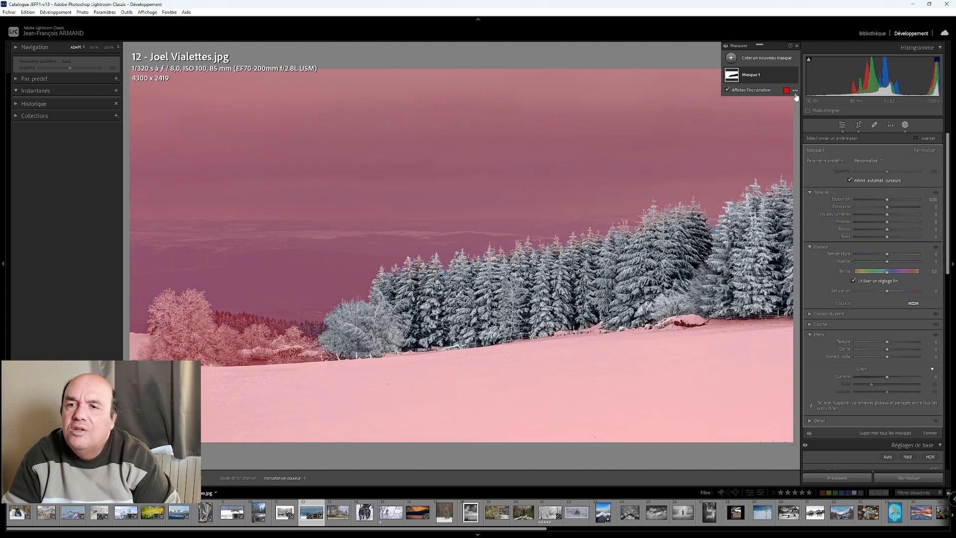
click(753, 78)
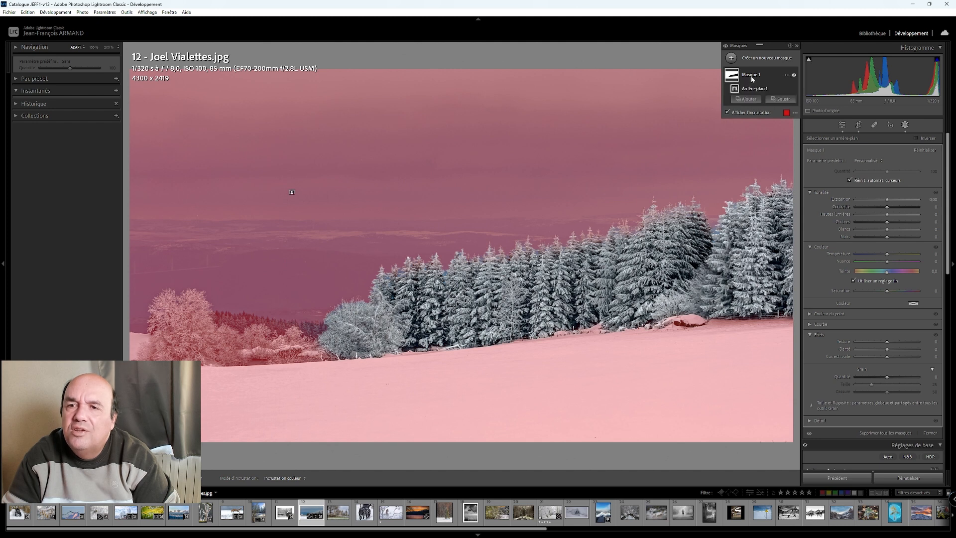
click(779, 100)
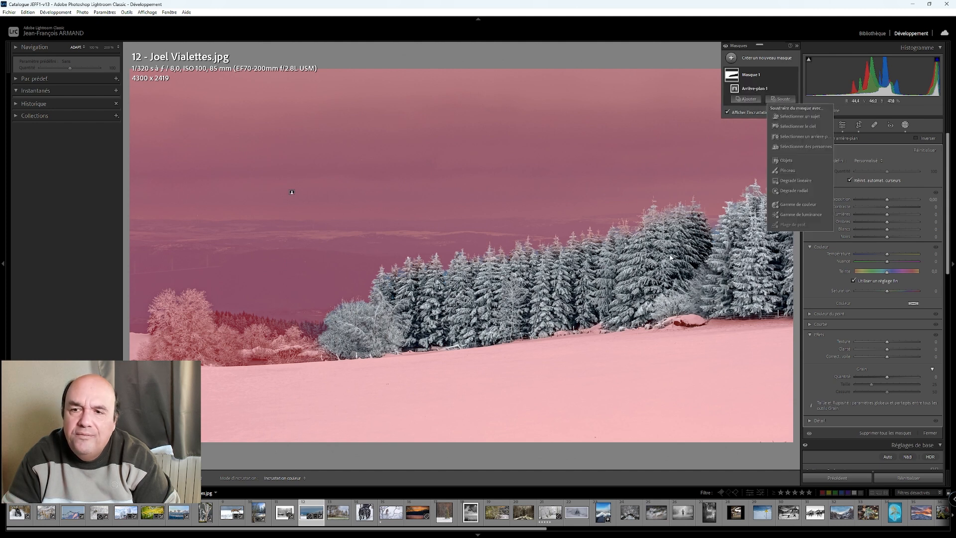
click(797, 187)
drag(480, 443, 475, 376)
drag(477, 408, 475, 384)
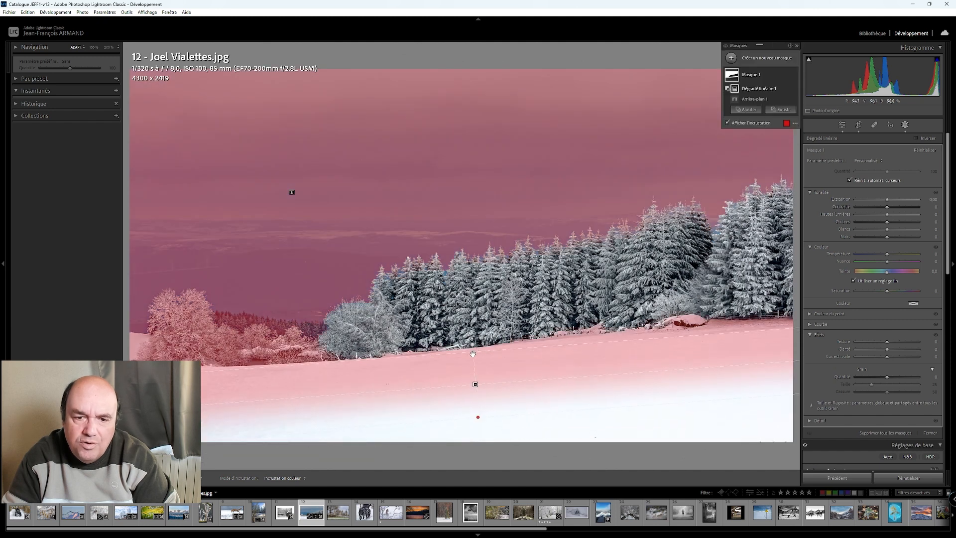
mouse_move(472, 350)
mouse_down()
mouse_move(476, 405)
mouse_move(471, 347)
mouse_up()
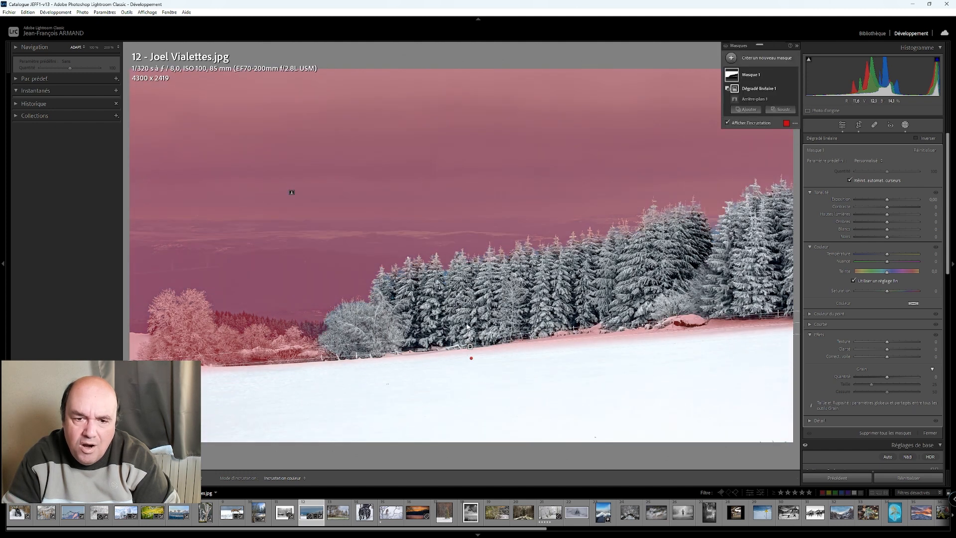
drag(469, 328, 480, 307)
key(apostrophe)
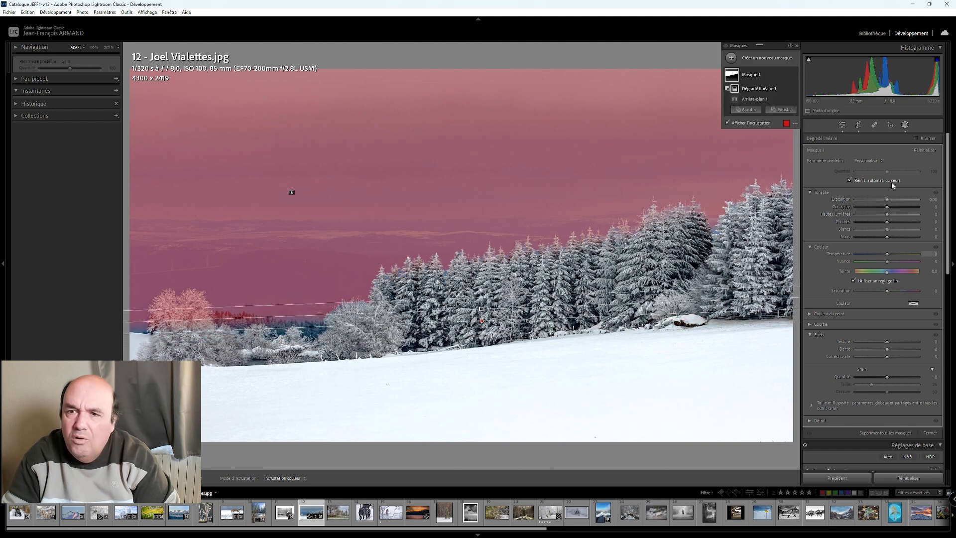
- Subtract the frosted trees in the photo's lower left from the background mask with brush strokes
click(781, 110)
click(789, 144)
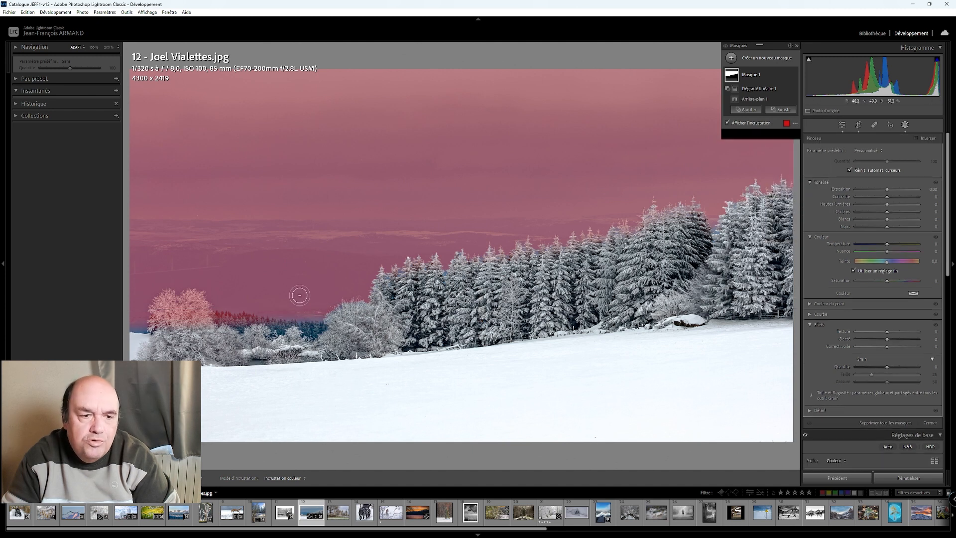
mouse_move(200, 319)
mouse_down()
mouse_move(167, 300)
mouse_move(158, 326)
mouse_move(186, 316)
mouse_move(192, 336)
mouse_move(218, 321)
mouse_move(257, 337)
mouse_move(273, 330)
mouse_move(249, 351)
mouse_up()
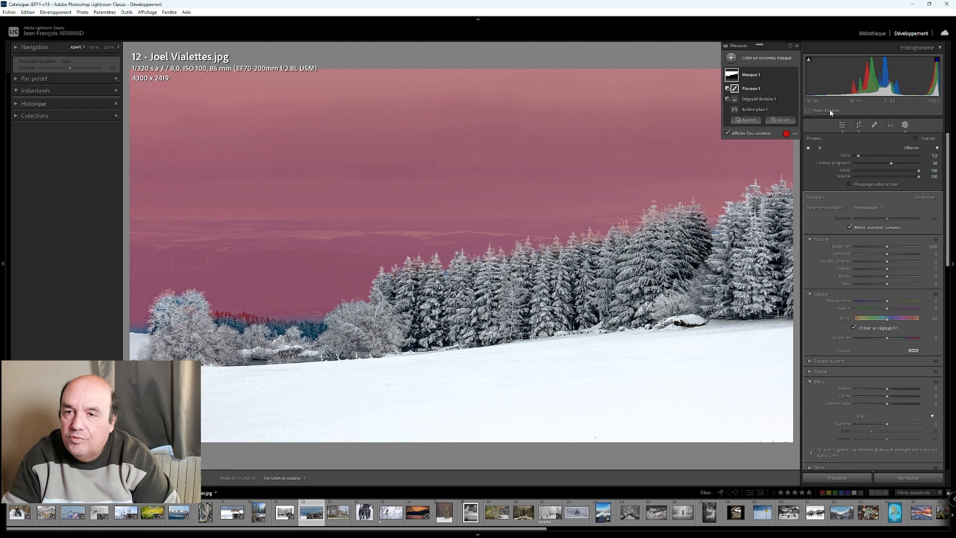
- Set the background mask's contrast to 2, highlights to −86 and blacks to −27
click(751, 77)
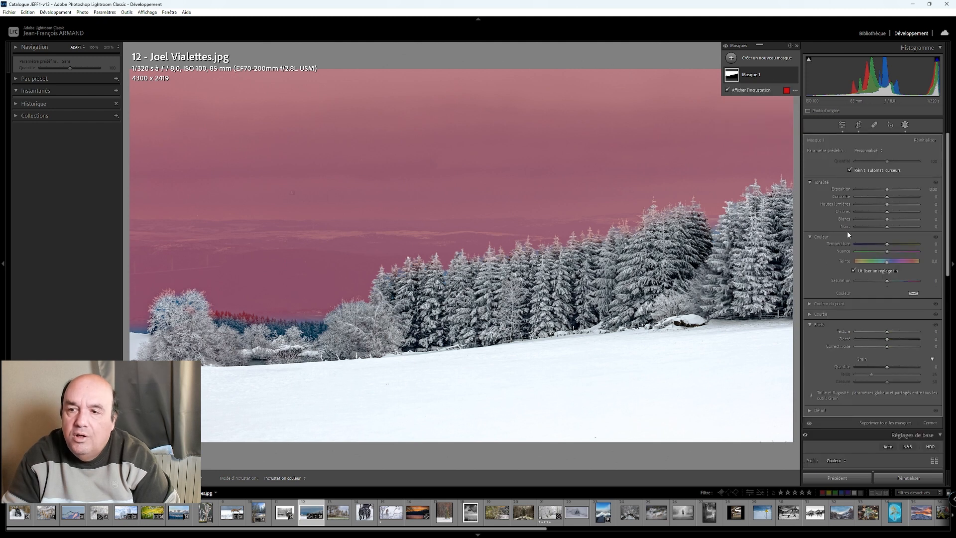
drag(888, 205, 878, 230)
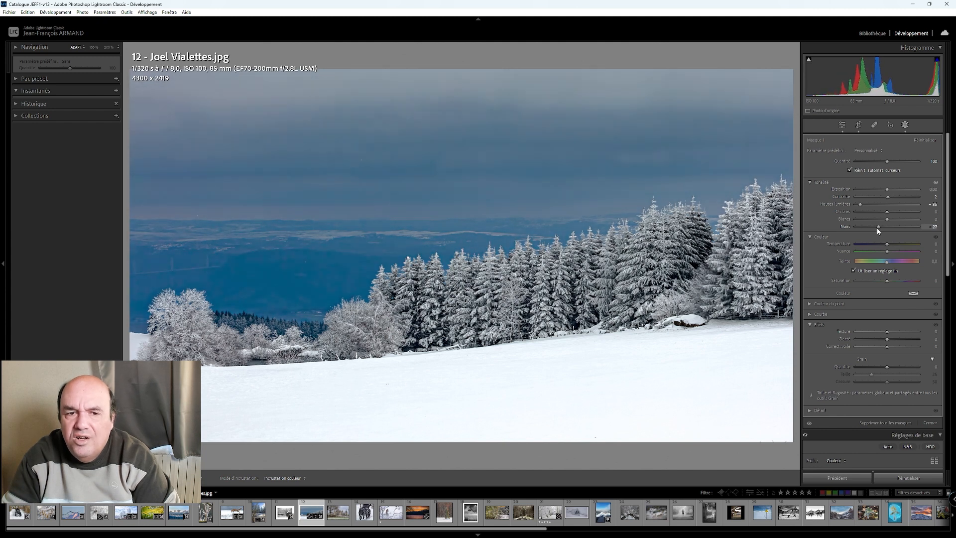
- Try a lower saturation and a temperature of −2 on the background mask, resetting each to 0
mouse_move(887, 281)
mouse_down()
mouse_move(865, 284)
mouse_move(888, 283)
mouse_up()
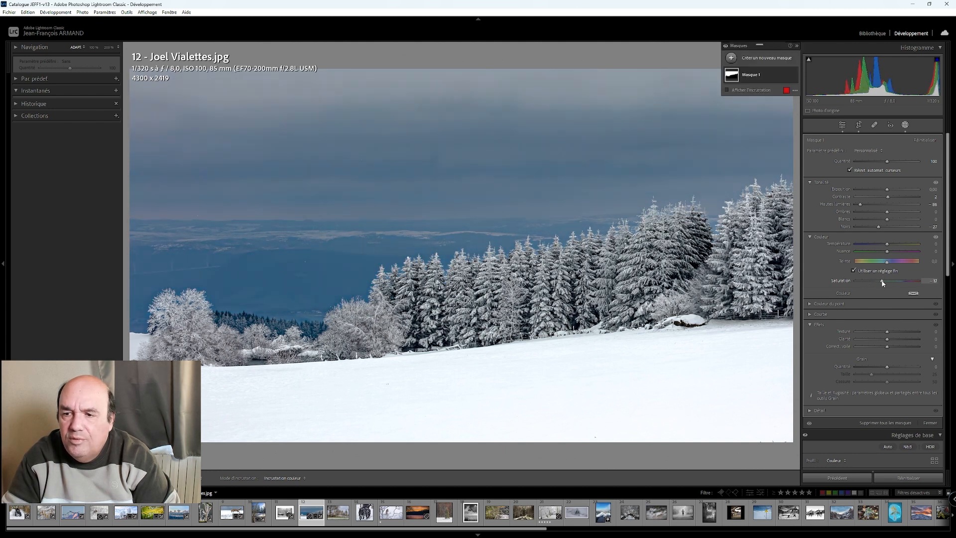
double_click(882, 281)
drag(887, 246, 887, 249)
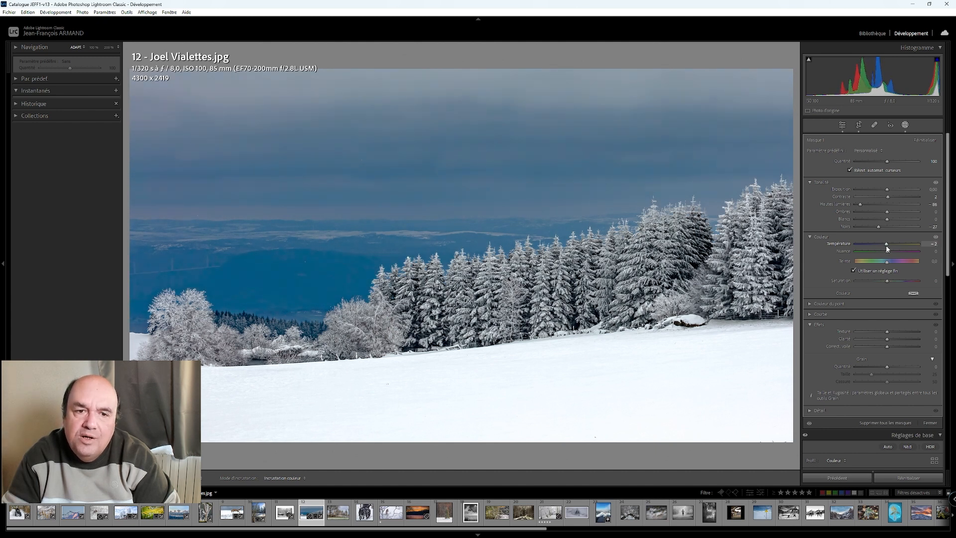
drag(887, 245, 888, 245)
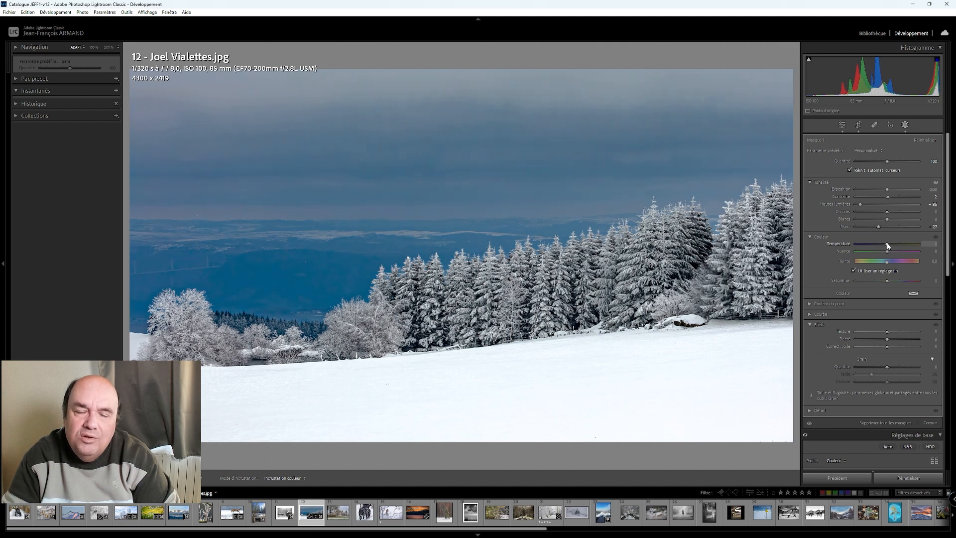
- Lower the background mask's highlights to −96 and cool its temperature to −9
mouse_move(860, 204)
mouse_down()
mouse_move(916, 214)
mouse_move(859, 212)
mouse_up()
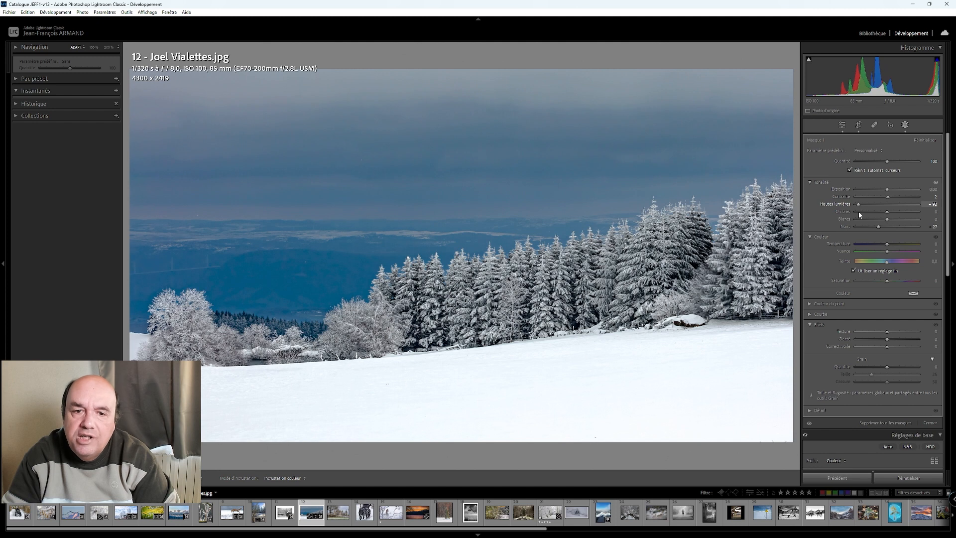
click(886, 246)
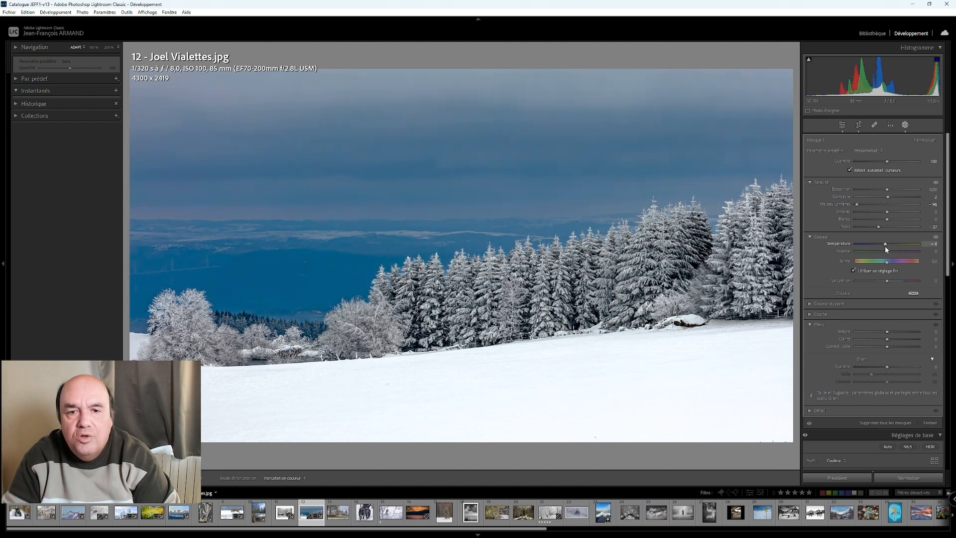
key(Down)
key(Down)
key(Down)
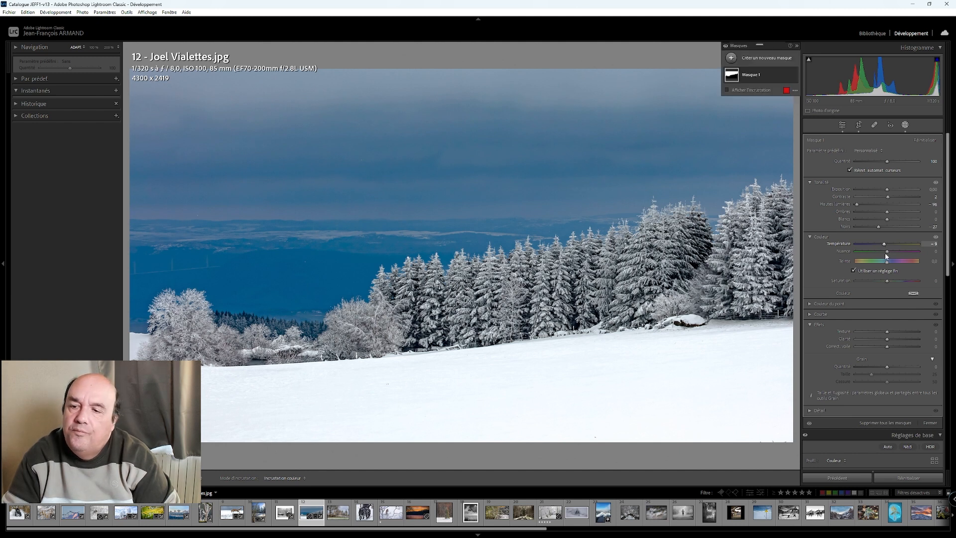
scroll(851, 351, down, 5)
scroll(831, 229, up, 5)
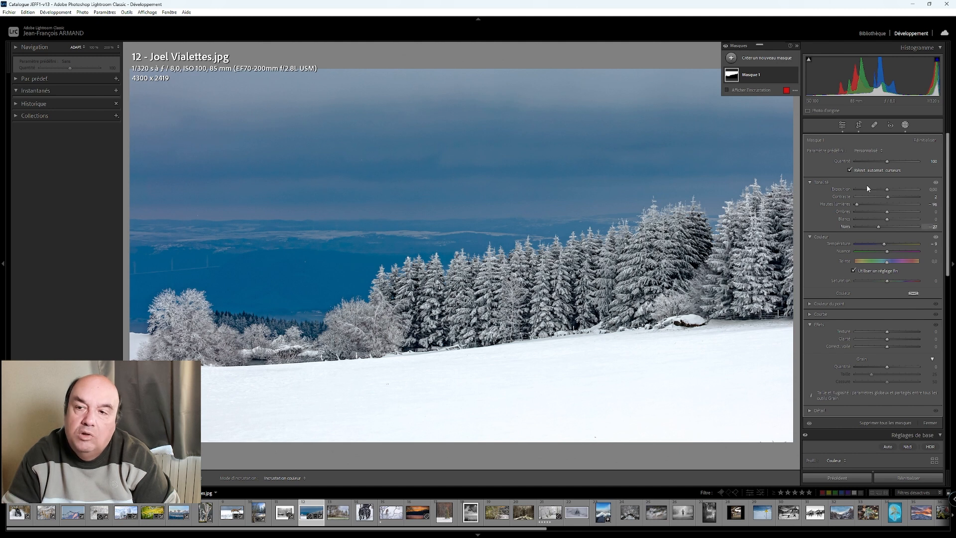
- Leave masking, compare the snowy forest photo with its original side by side, and return to the single view
click(842, 125)
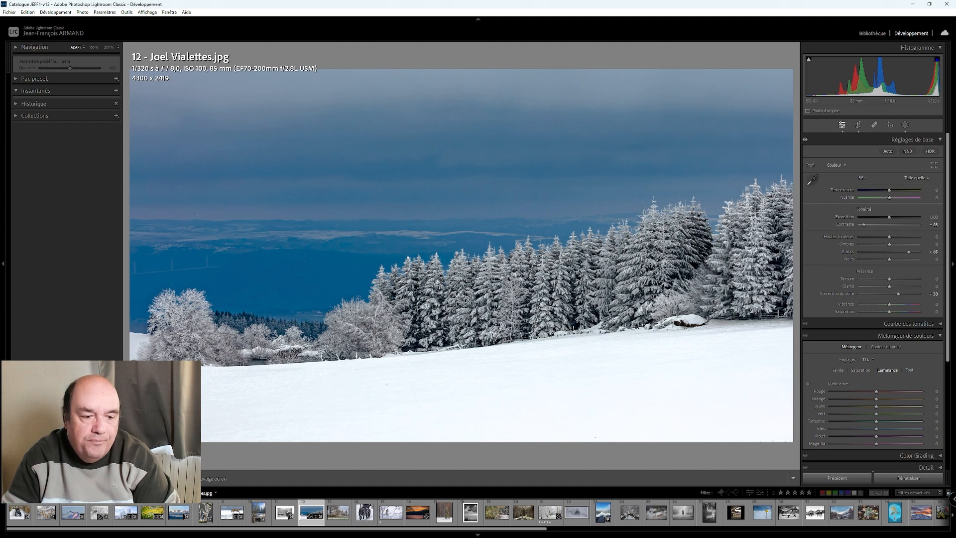
key(y)
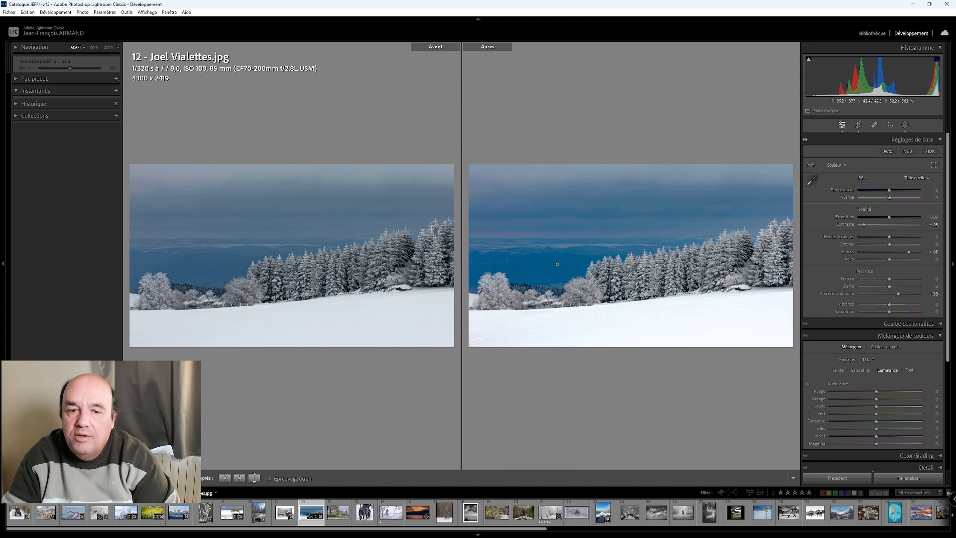
click(133, 478)
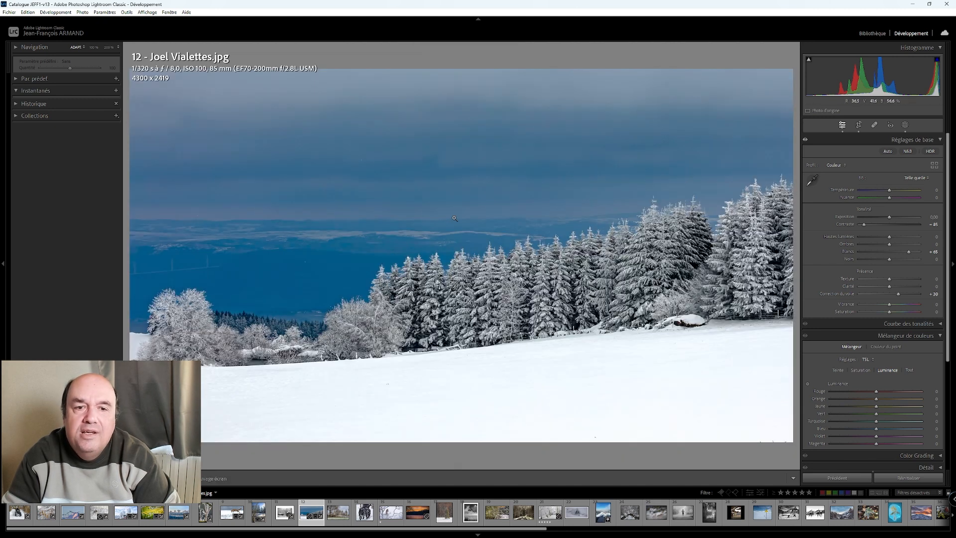
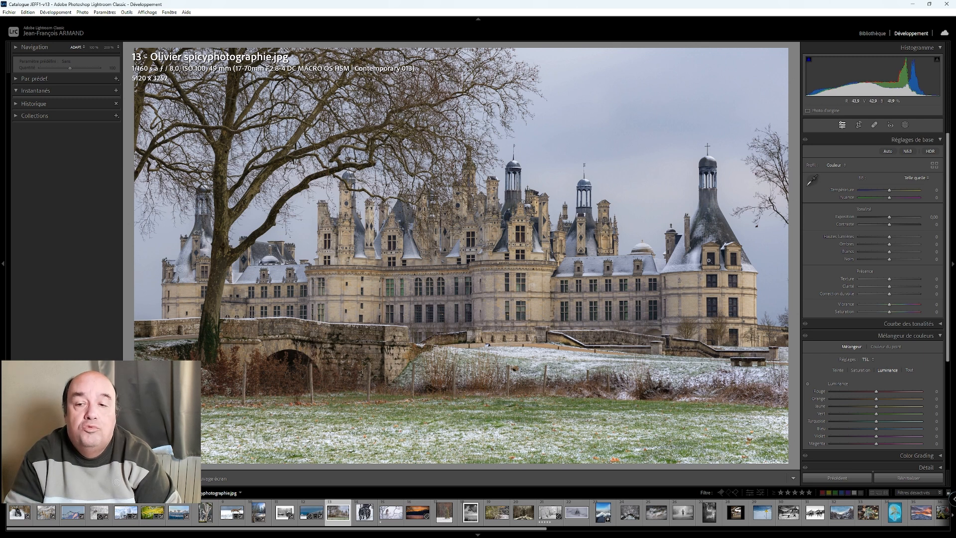
- Set the château photo's whites to +70, contrast to −43 and dehaze to +20
scroll(889, 253, up, 11)
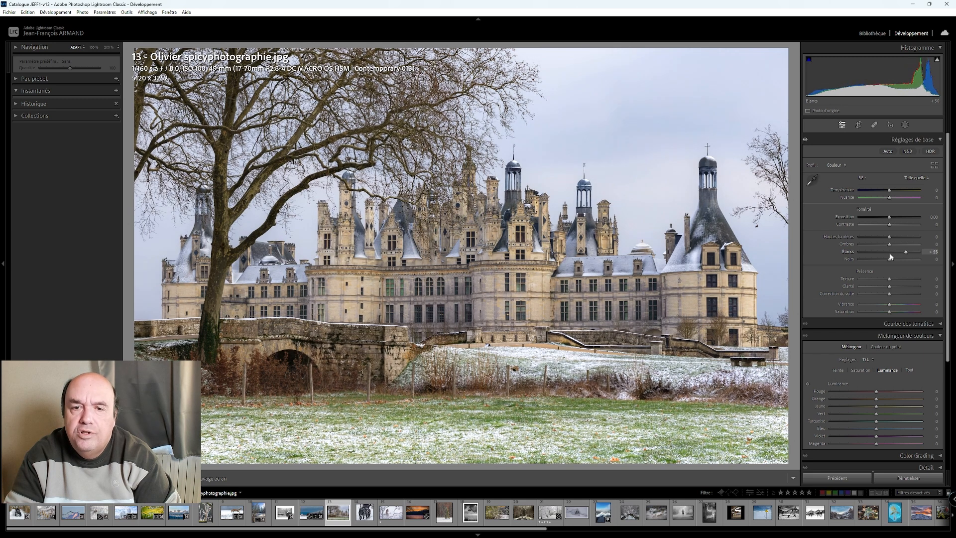
scroll(890, 256, up, 3)
drag(890, 226, 877, 225)
scroll(885, 293, up, 4)
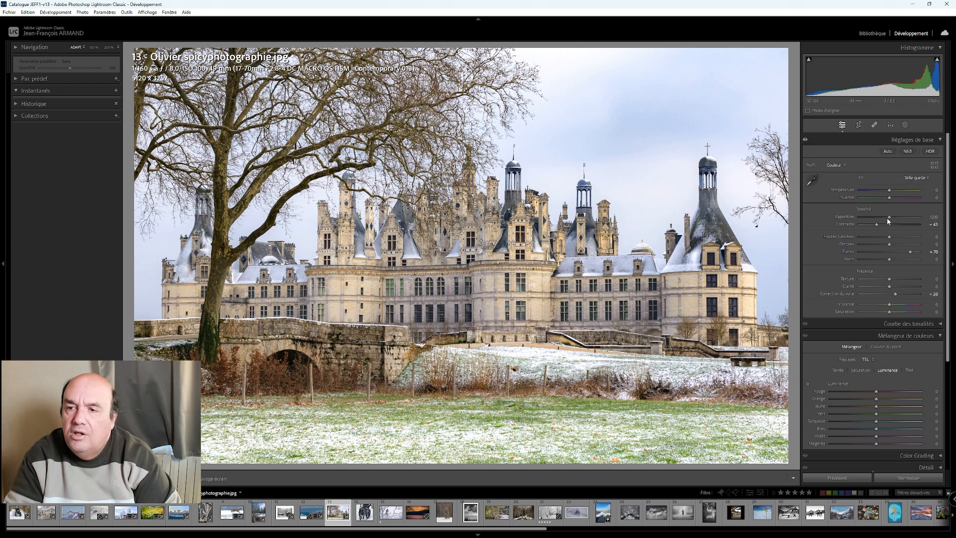
- Lower the château photo's exposure to −0.20 and cool its temperature to −5
scroll(889, 218, down, 4)
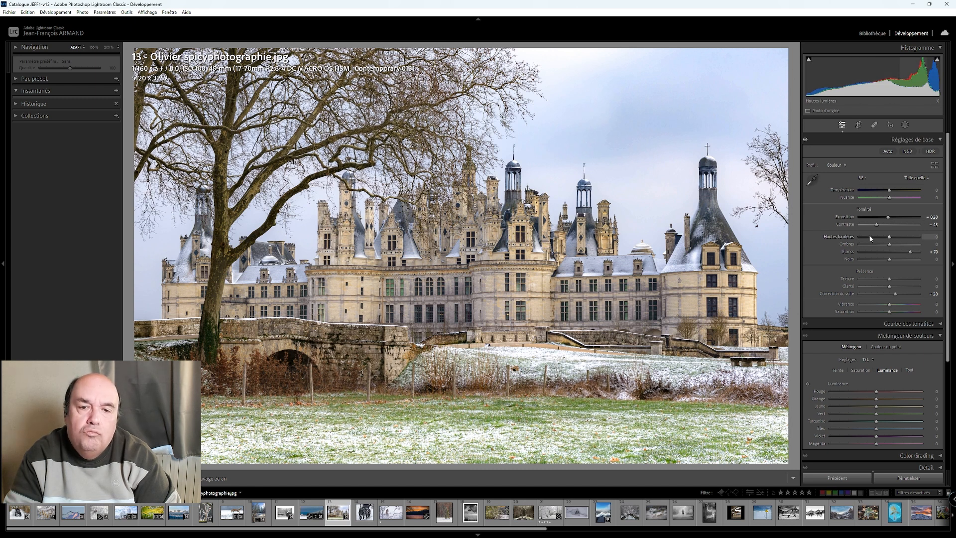
drag(889, 191, 890, 191)
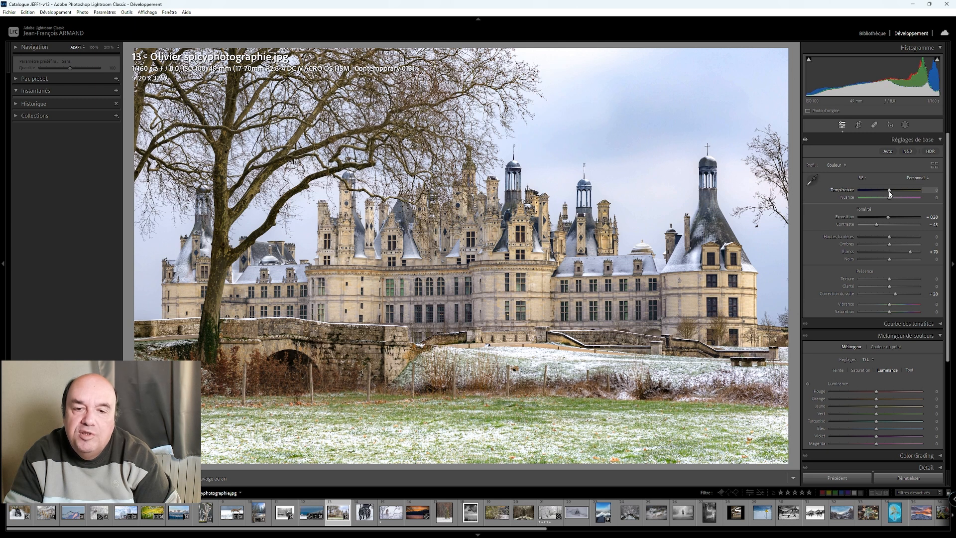
drag(890, 194, 886, 195)
scroll(885, 195, down, 1)
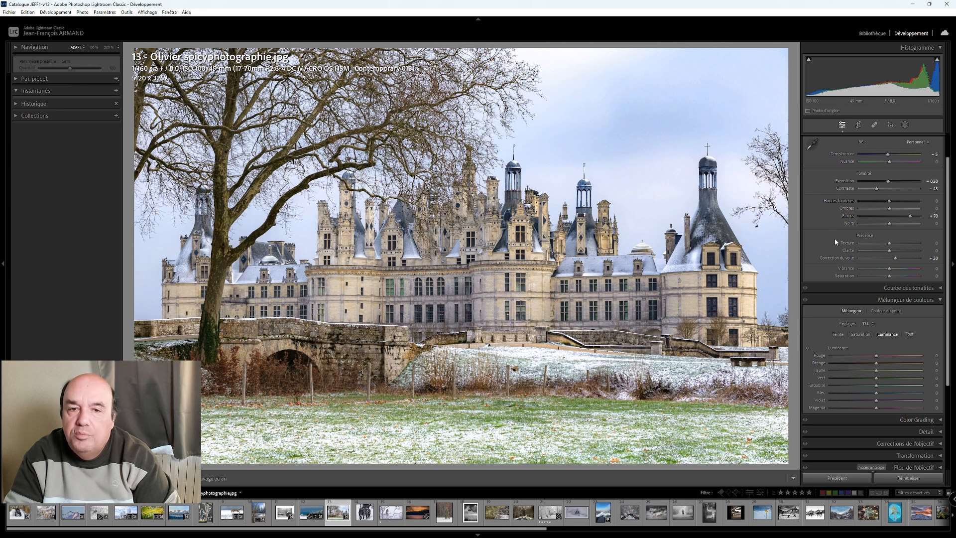
scroll(815, 238, up, 1)
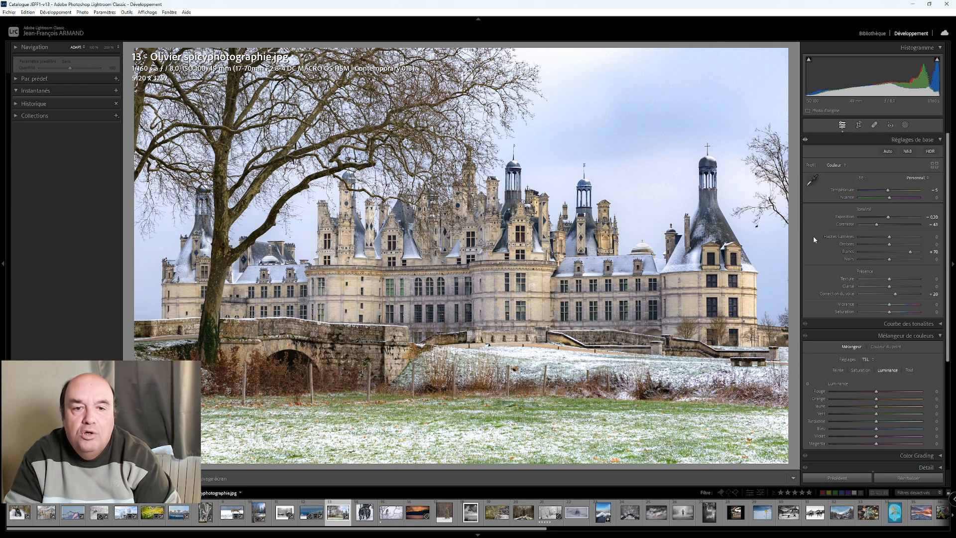
- Crop the château photo to 16 x 9, trimming the upper branches and a little foreground grass, and finish cropping
click(859, 125)
click(915, 152)
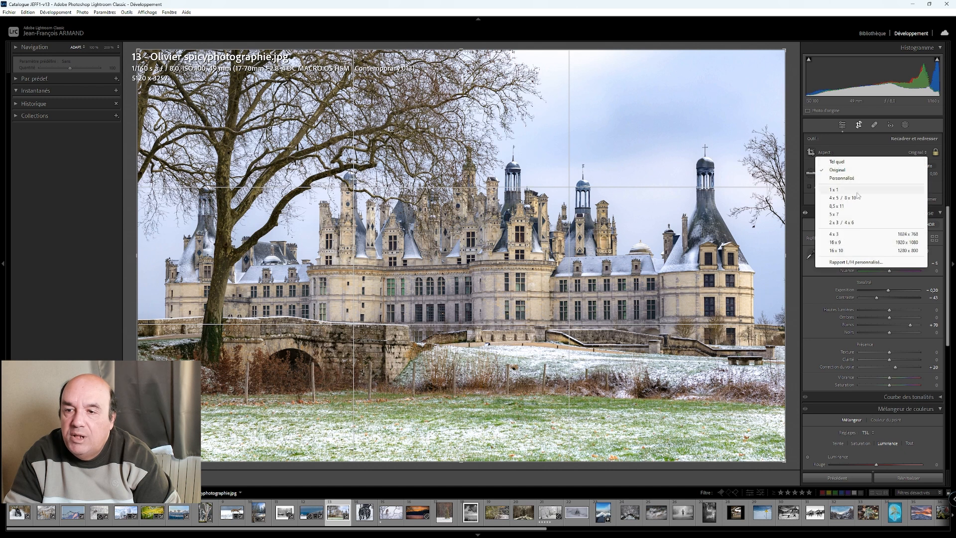
click(897, 242)
drag(516, 196, 517, 193)
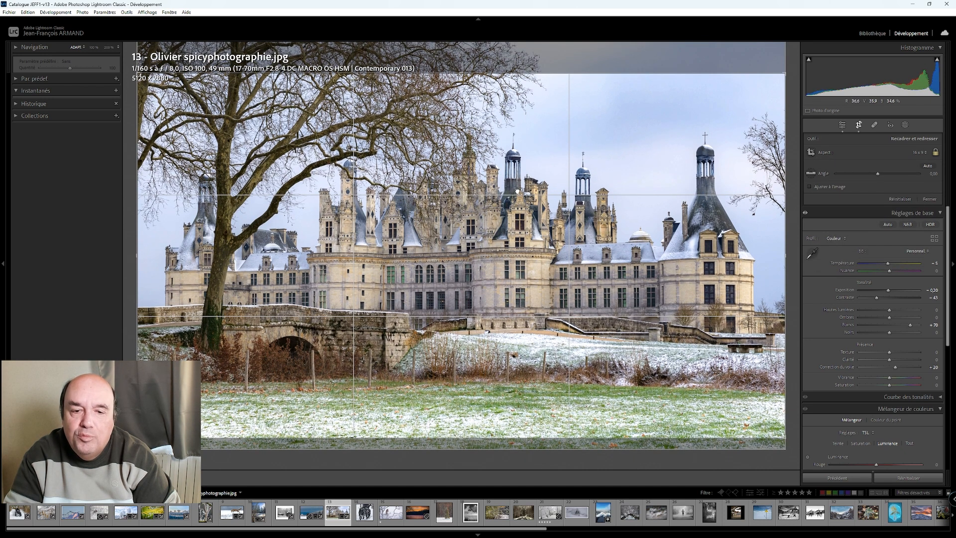
click(843, 126)
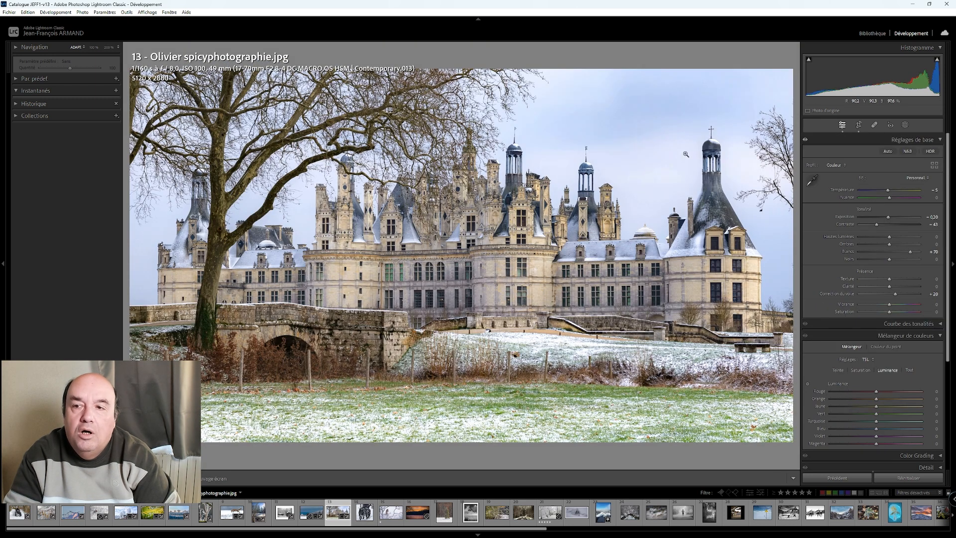
- Mask the sky above the château and set its highlights to −100, whites to 50 and blacks to −79
click(904, 127)
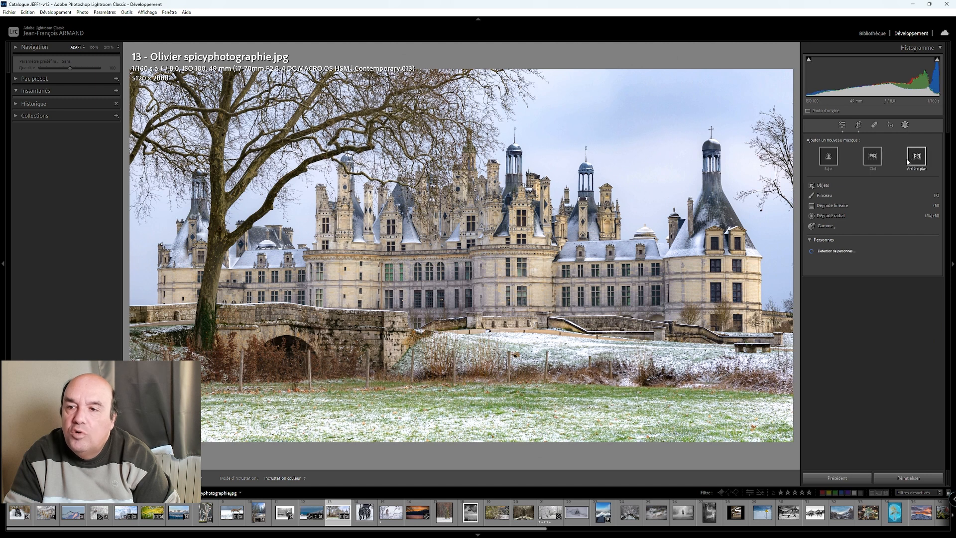
click(876, 162)
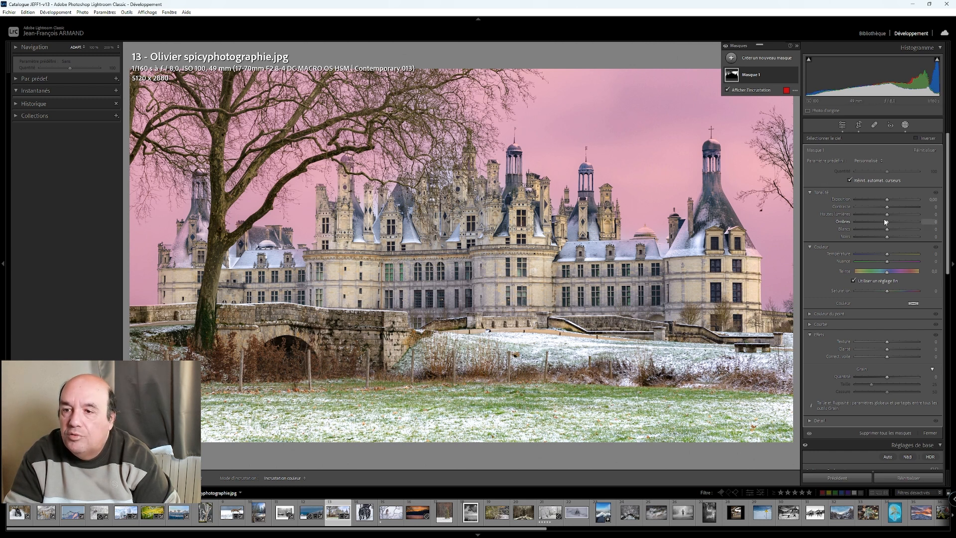
drag(887, 215, 856, 221)
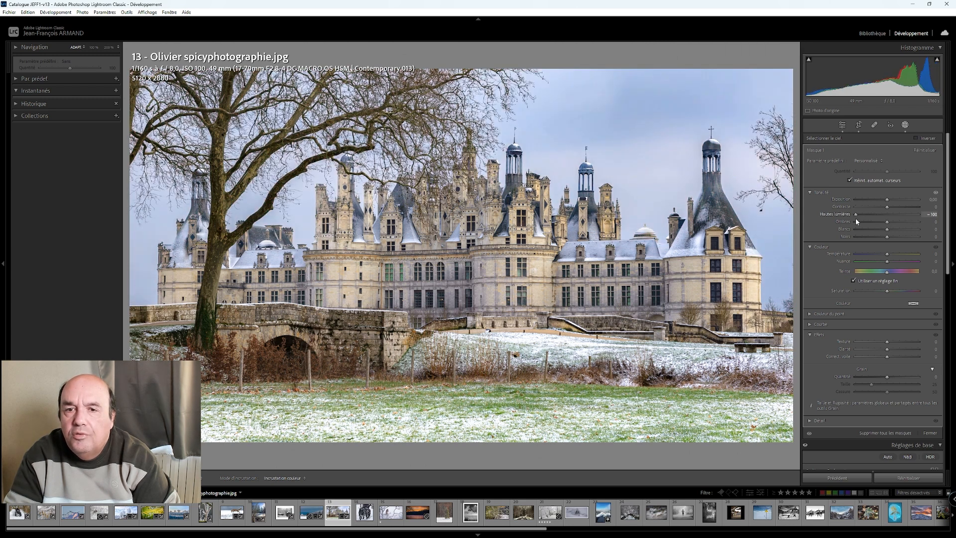
drag(888, 230, 902, 235)
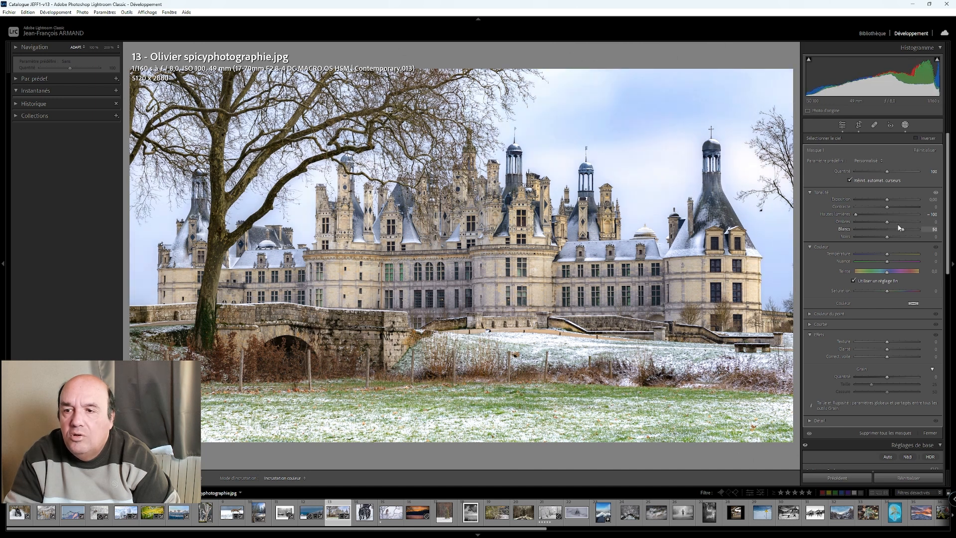
click(888, 207)
drag(888, 238, 862, 241)
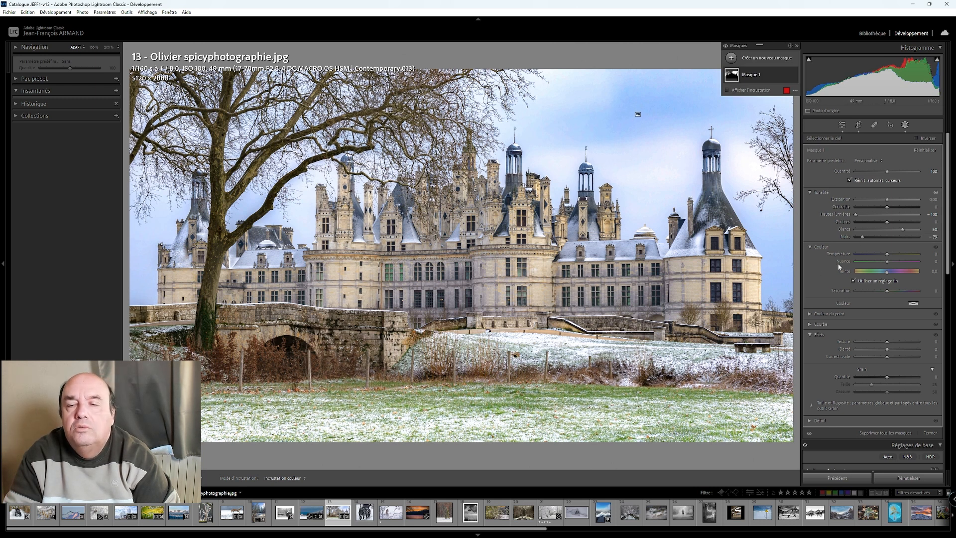
- Leave masking, compare the château photo with its original side by side, and return to the single view
click(842, 125)
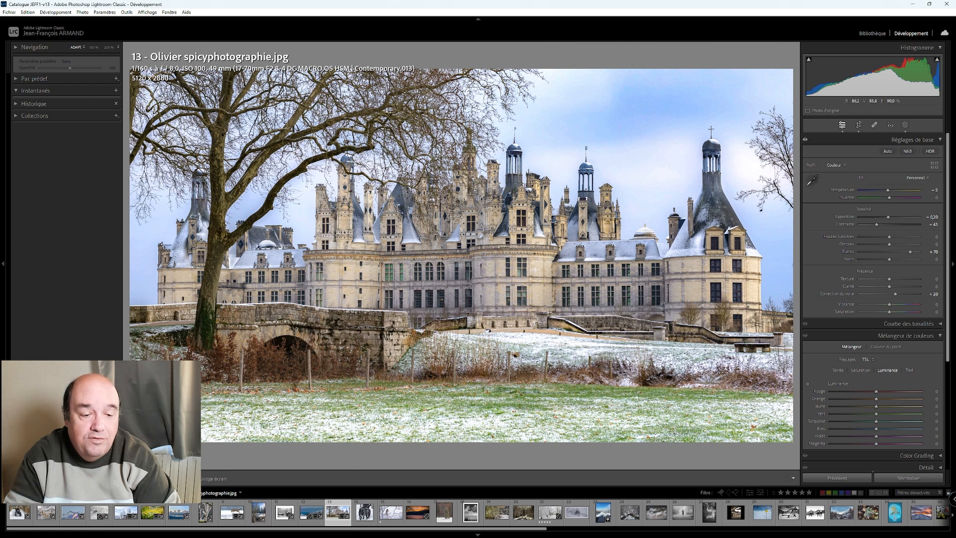
key(y)
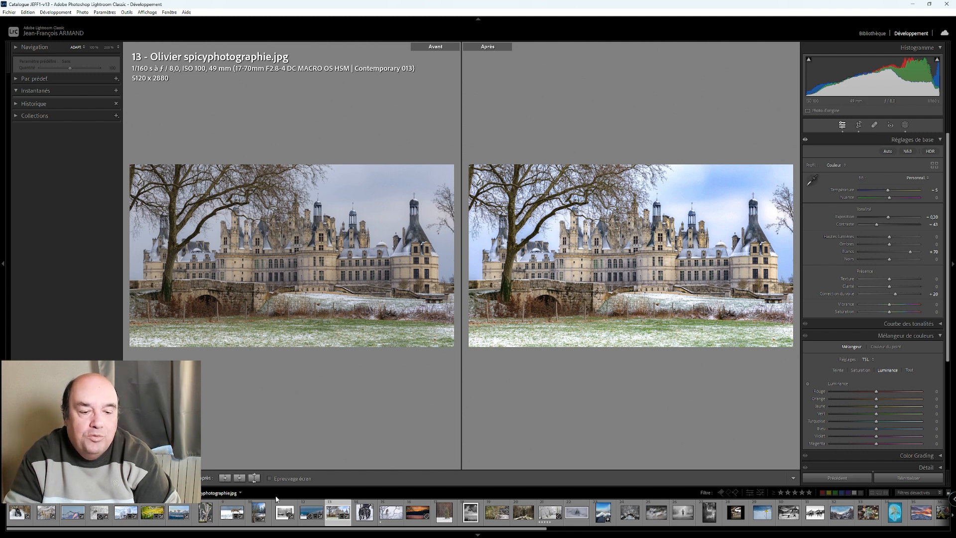
key(y)
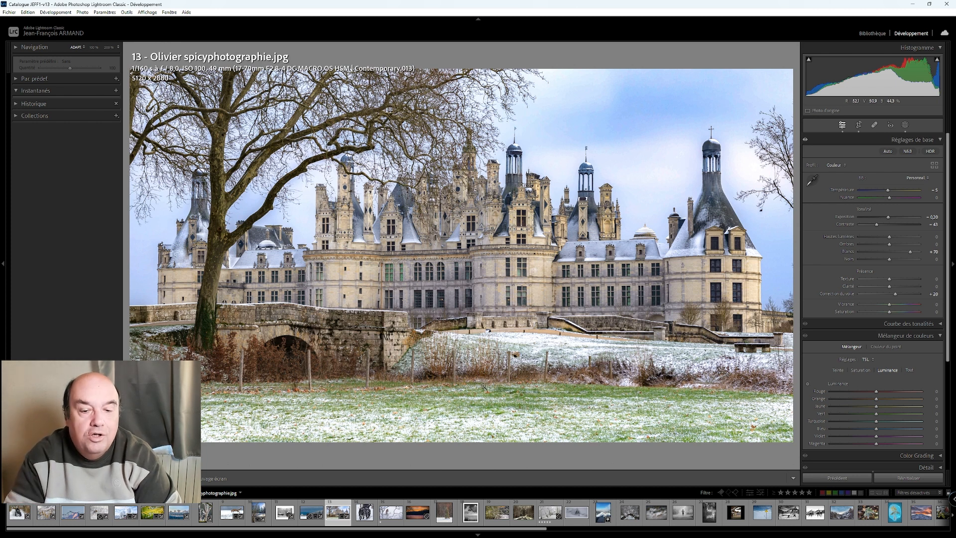
- On the following photo of two black dogs, mask the subject and set shadows to 62, whites to 24 and blacks to −67
key(Right)
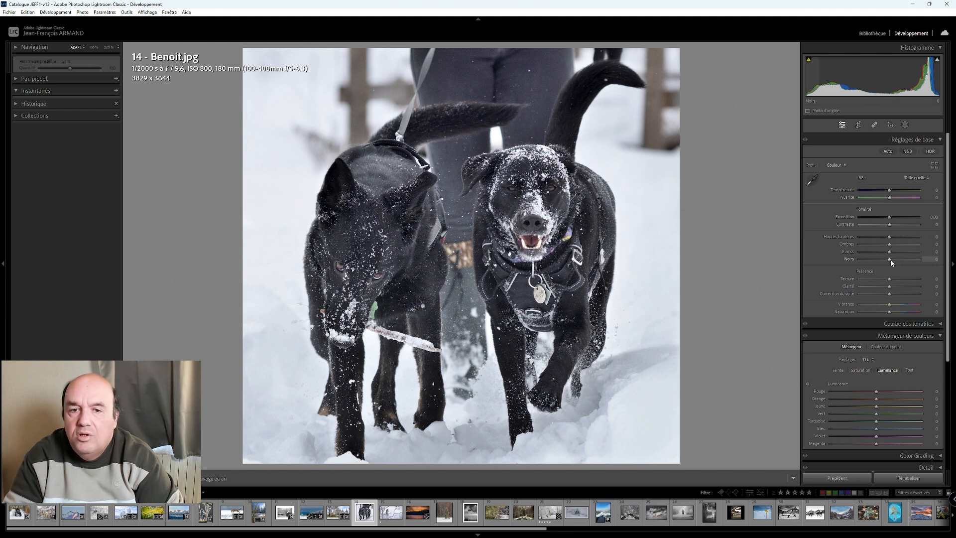
click(907, 125)
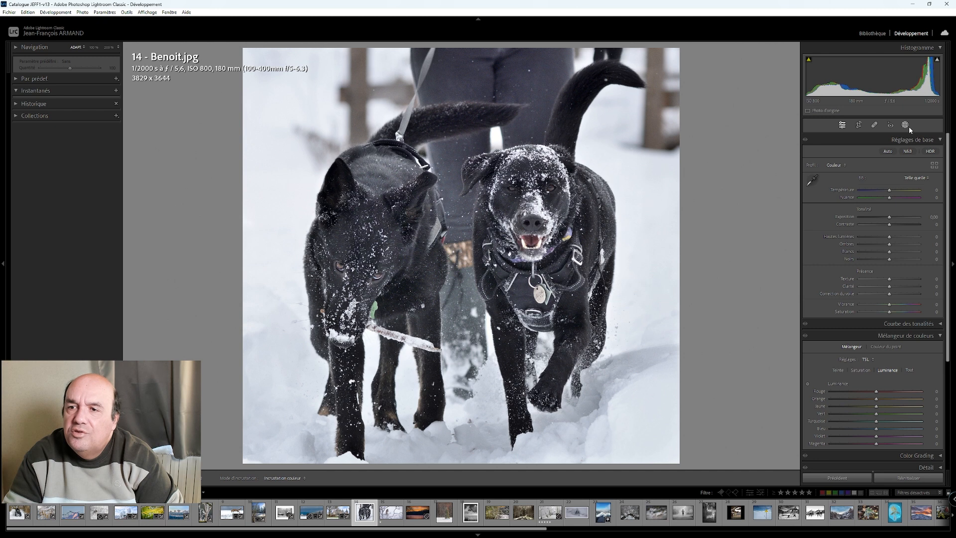
click(833, 157)
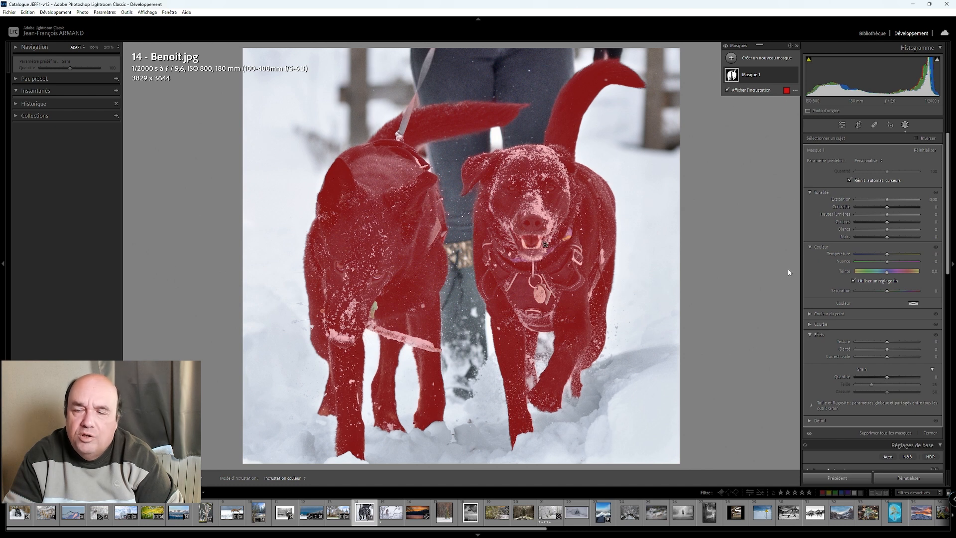
mouse_move(888, 224)
mouse_down()
mouse_move(883, 239)
mouse_move(863, 239)
mouse_move(906, 223)
mouse_move(888, 232)
mouse_up()
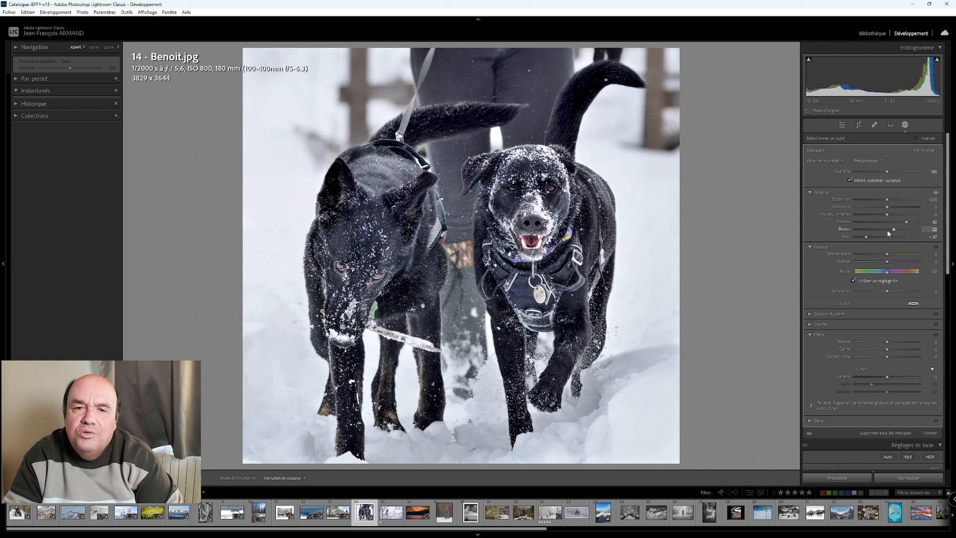
drag(889, 232, 888, 232)
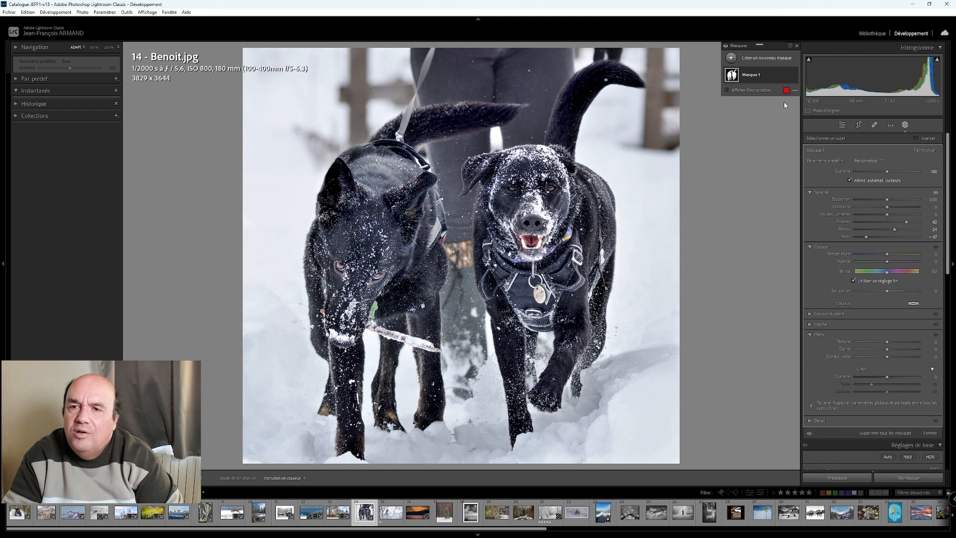
- Duplicate and invert the dogs' mask, set the copy's contrast to −100, whites to 33 and exposure to 0.52, and leave masking
click(786, 76)
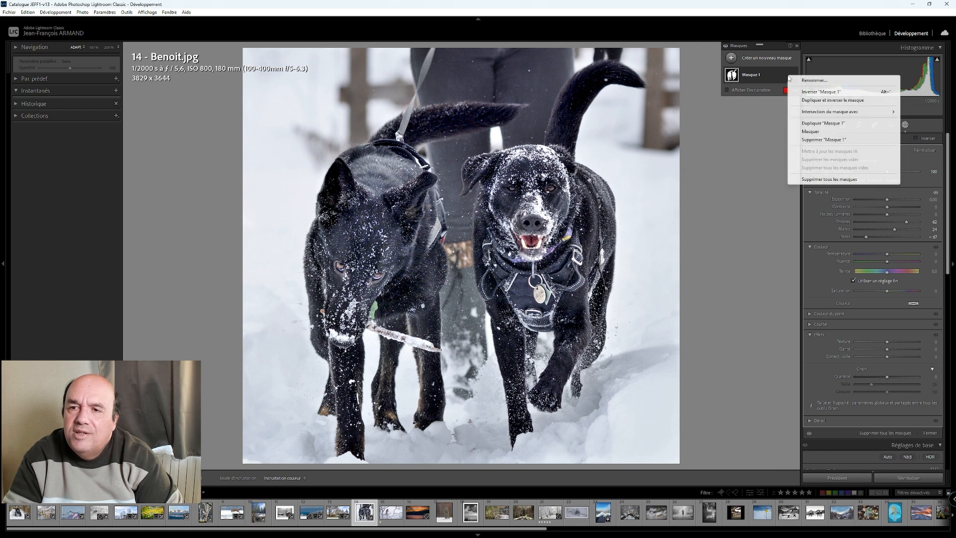
click(806, 101)
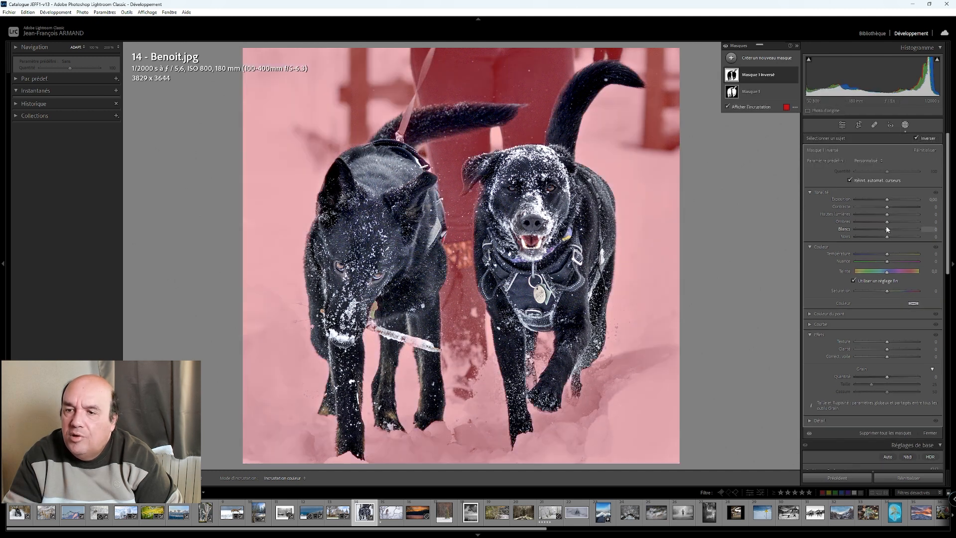
drag(887, 209, 835, 214)
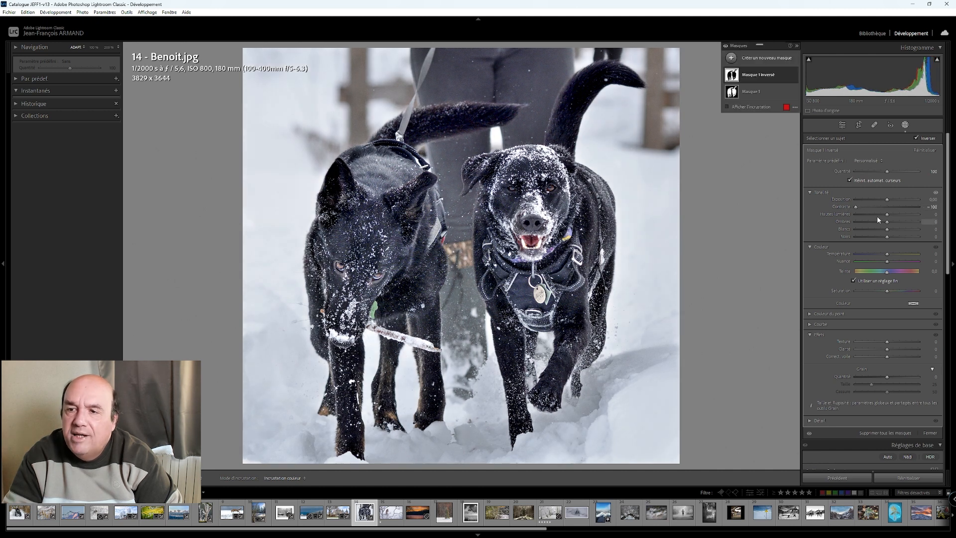
drag(886, 230, 888, 234)
drag(887, 201, 886, 198)
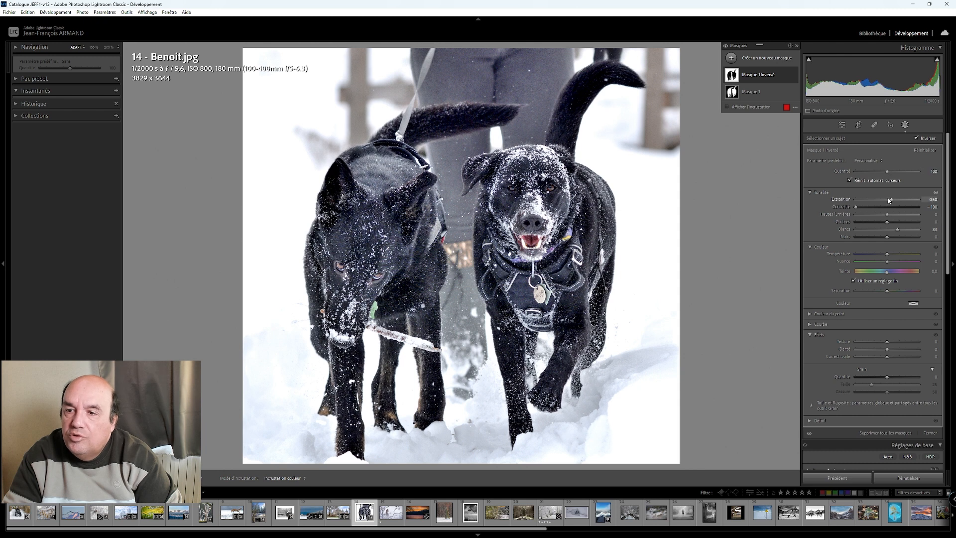
drag(891, 200, 892, 197)
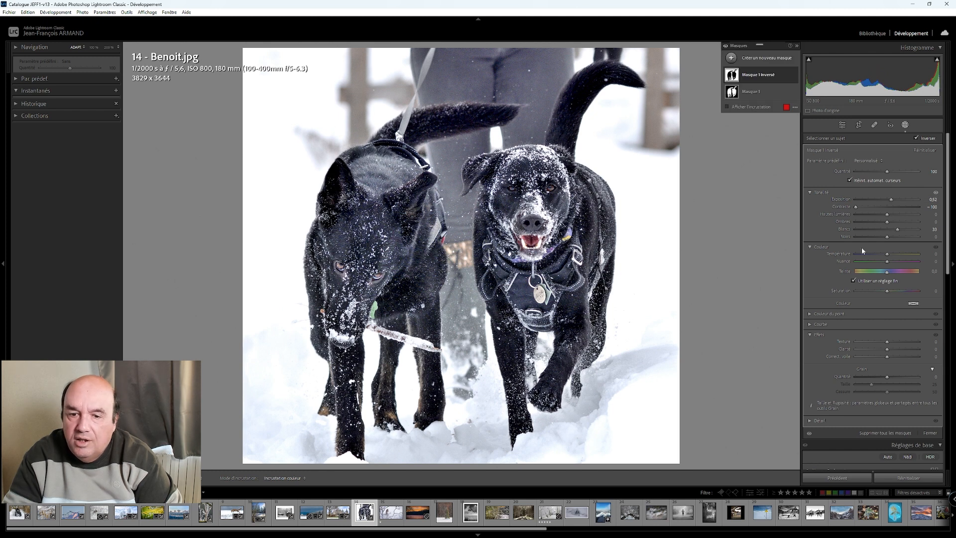
click(843, 125)
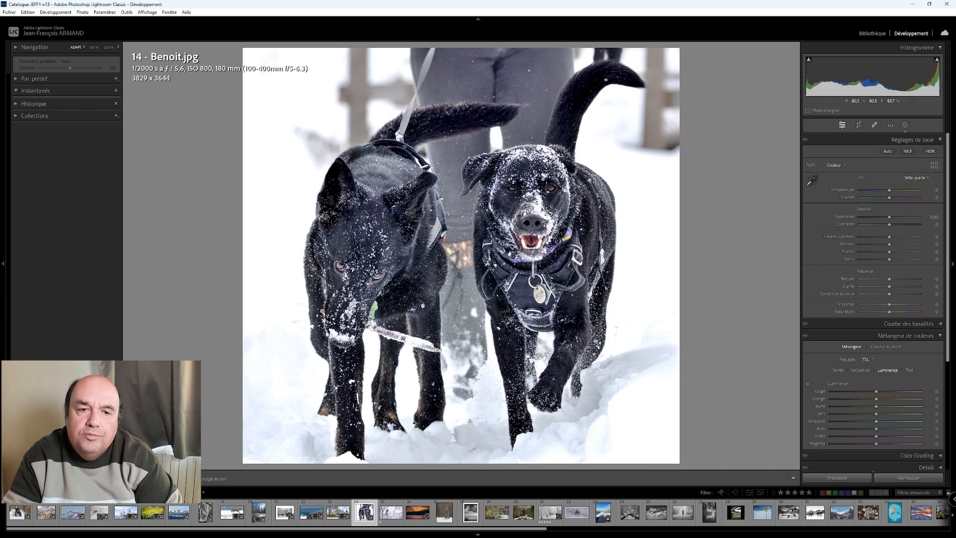
- Add a small radial gradient mask over the left eye of the dog holding the stick and apply the Renforcement de l'iris preset
click(539, 197)
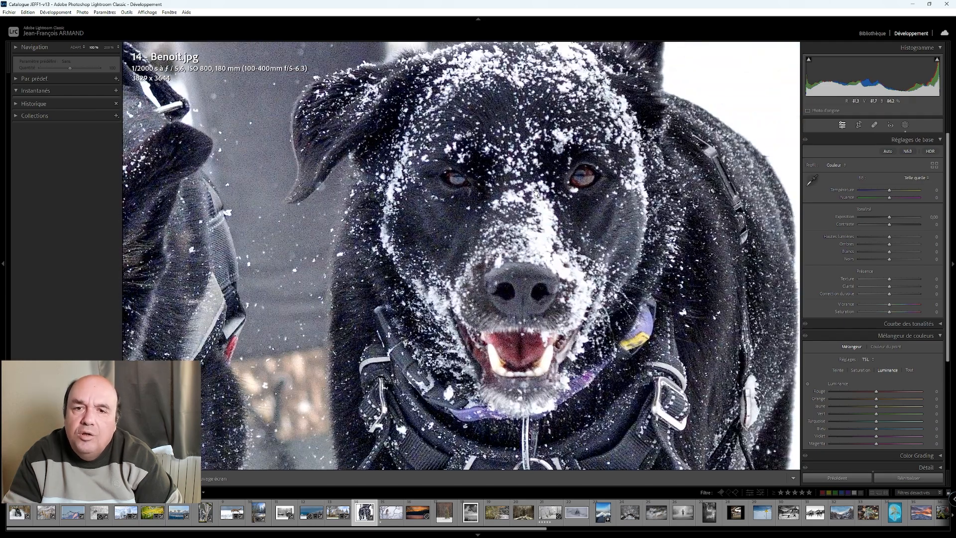
click(504, 198)
click(369, 275)
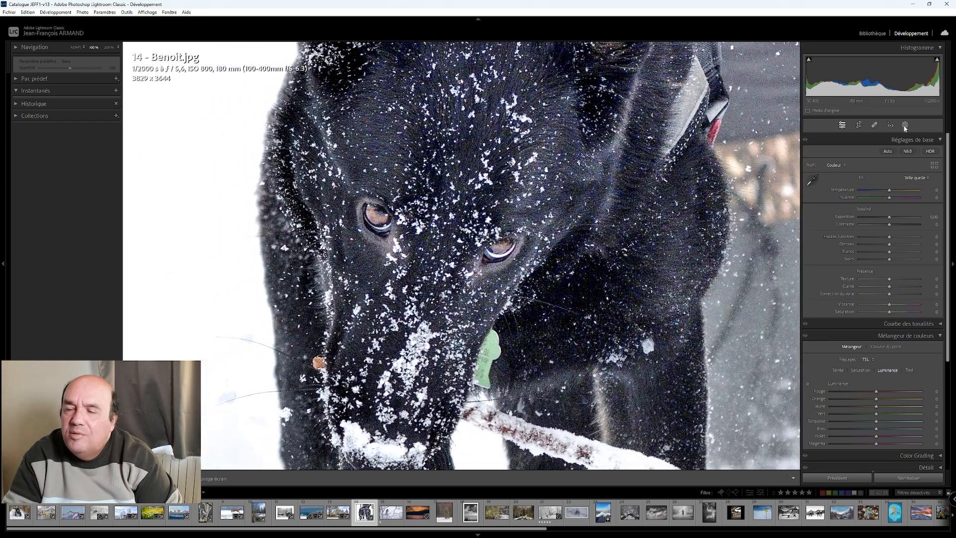
click(905, 127)
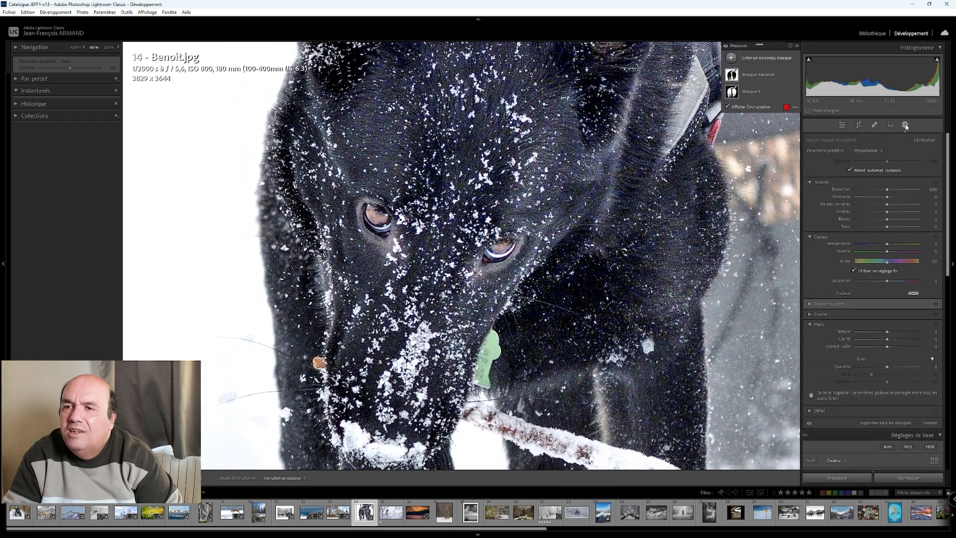
click(761, 60)
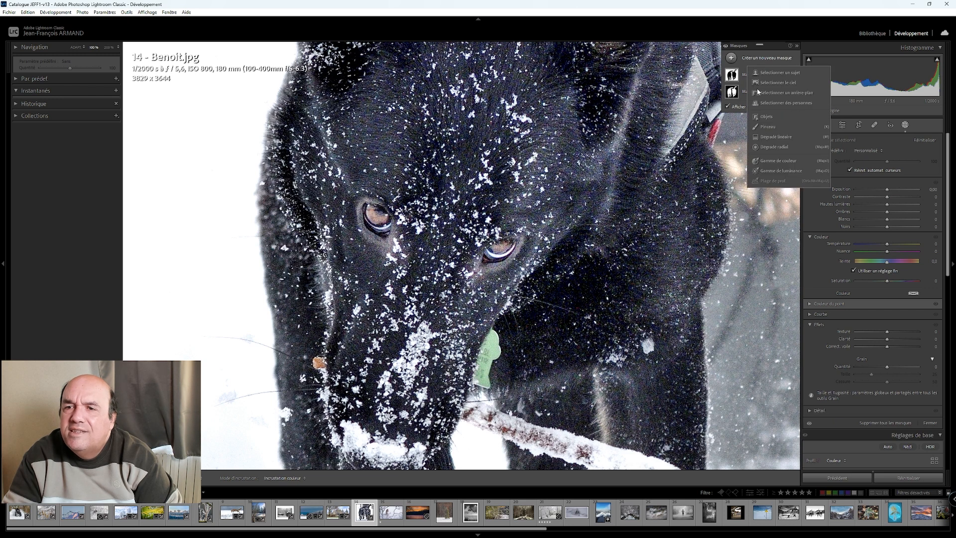
click(773, 147)
mouse_move(377, 212)
mouse_down()
mouse_move(398, 232)
mouse_move(375, 218)
mouse_up()
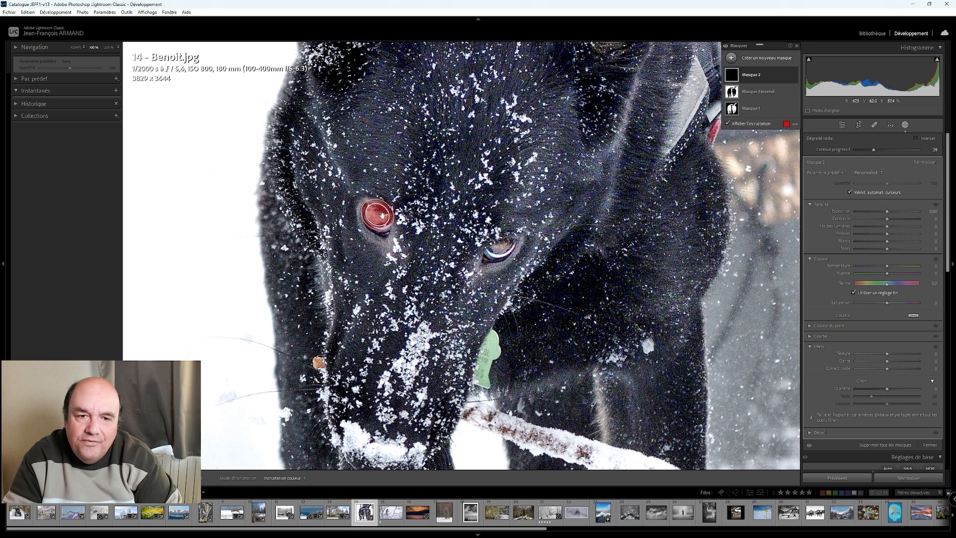
click(866, 173)
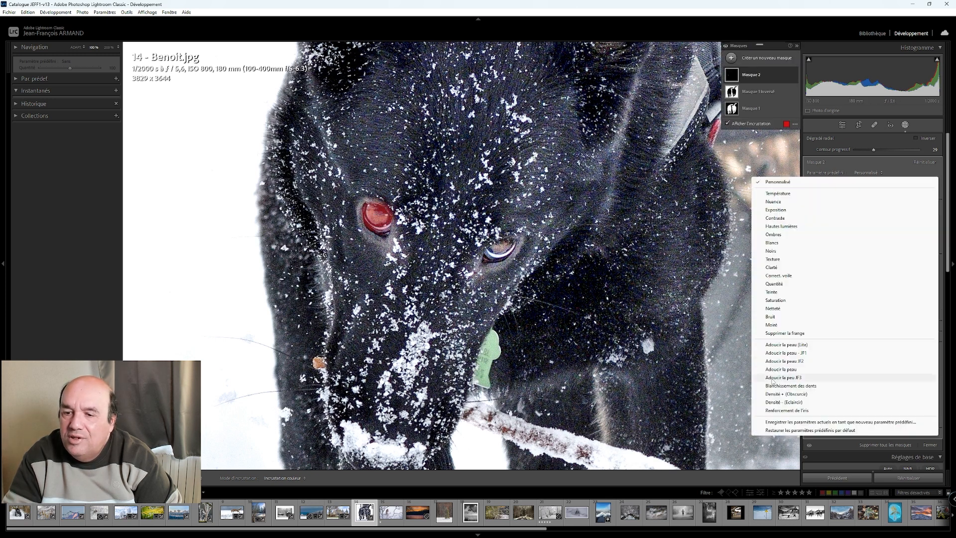
click(856, 410)
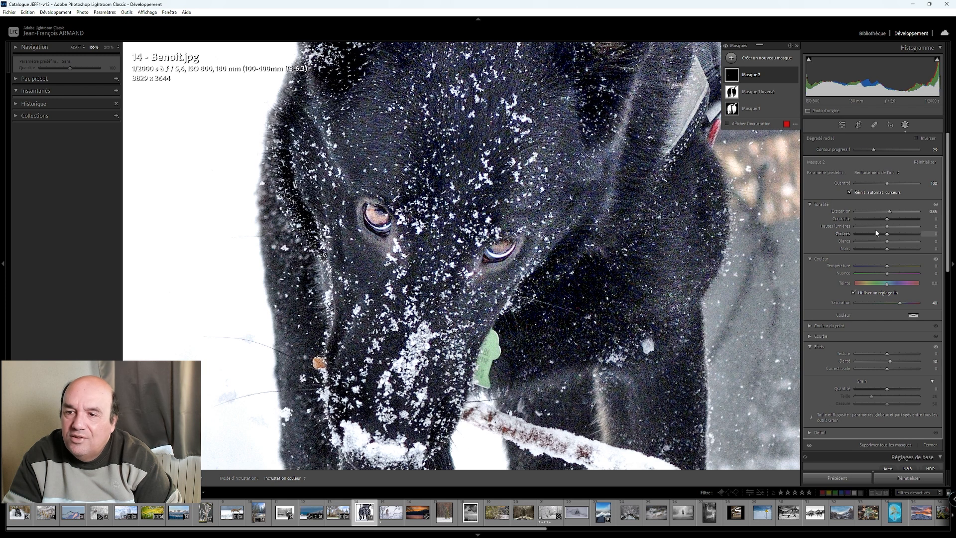
- Set the iris mask's exposure to 0.65, saturation to 42 and temperature to 26
drag(893, 213, 893, 217)
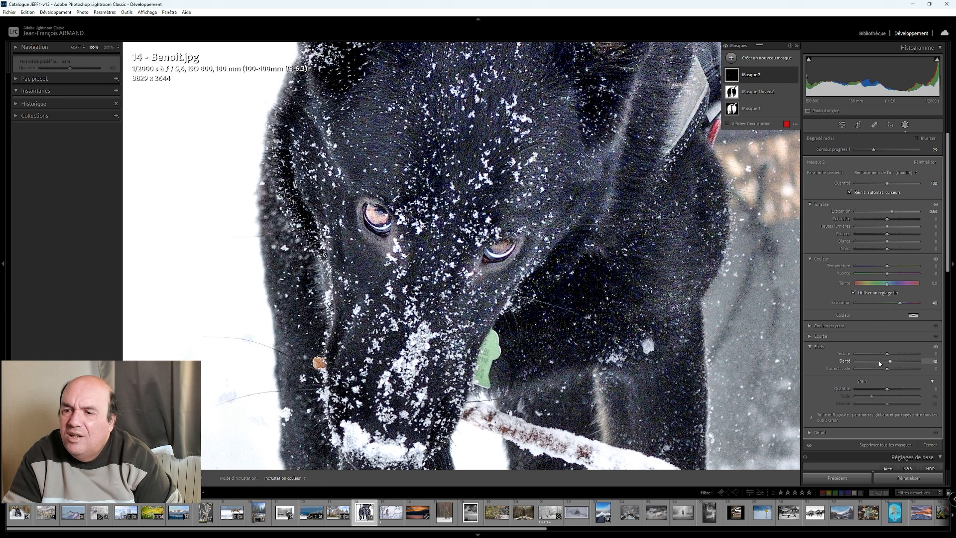
drag(902, 307, 902, 307)
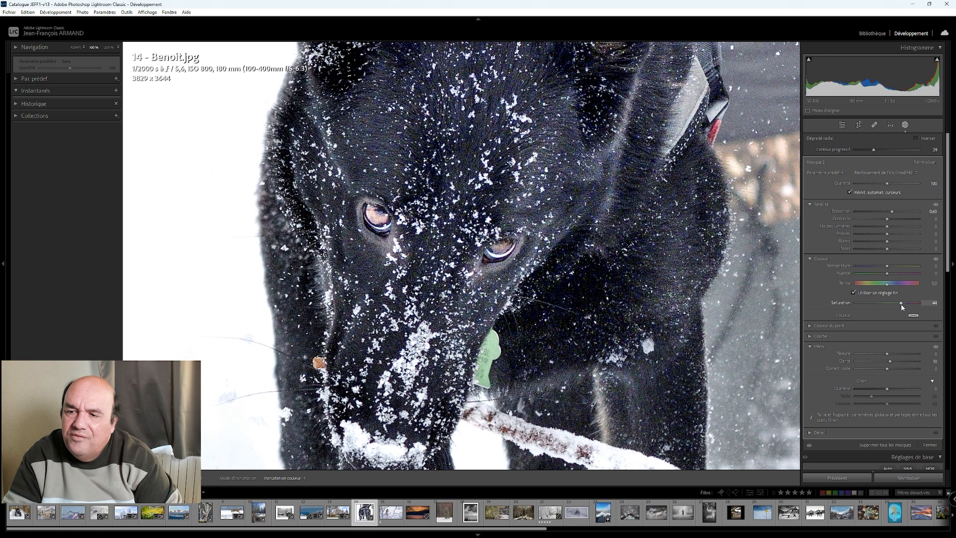
drag(902, 308, 901, 306)
drag(892, 266, 896, 269)
- Duplicate the iris mask, place the copy over the same dog's other eye, leave masking and fit the photo in the view
right_click(377, 217)
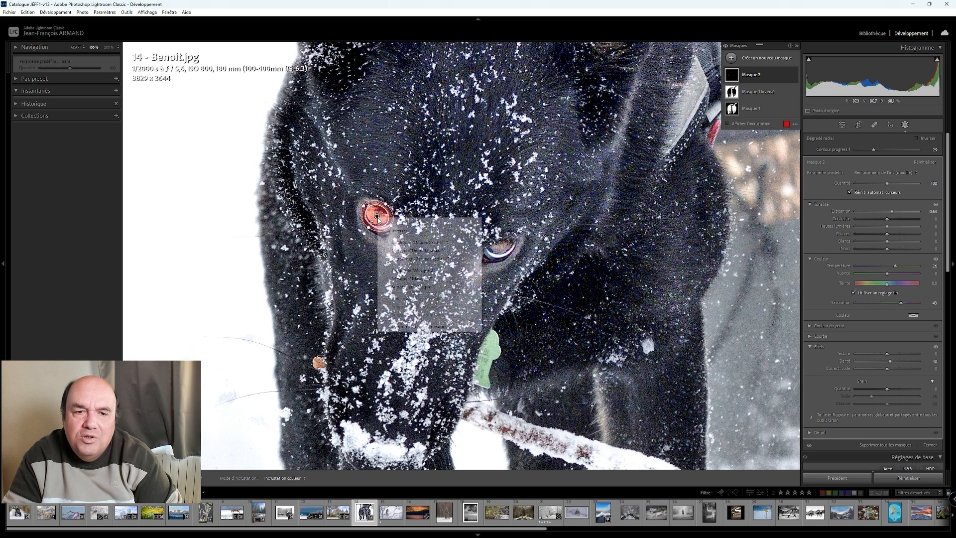
click(418, 271)
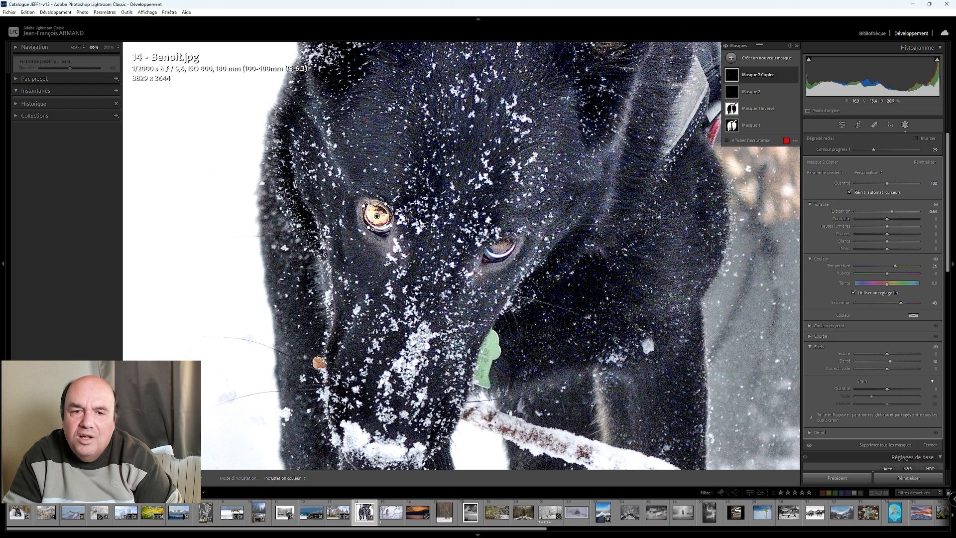
drag(378, 217, 523, 236)
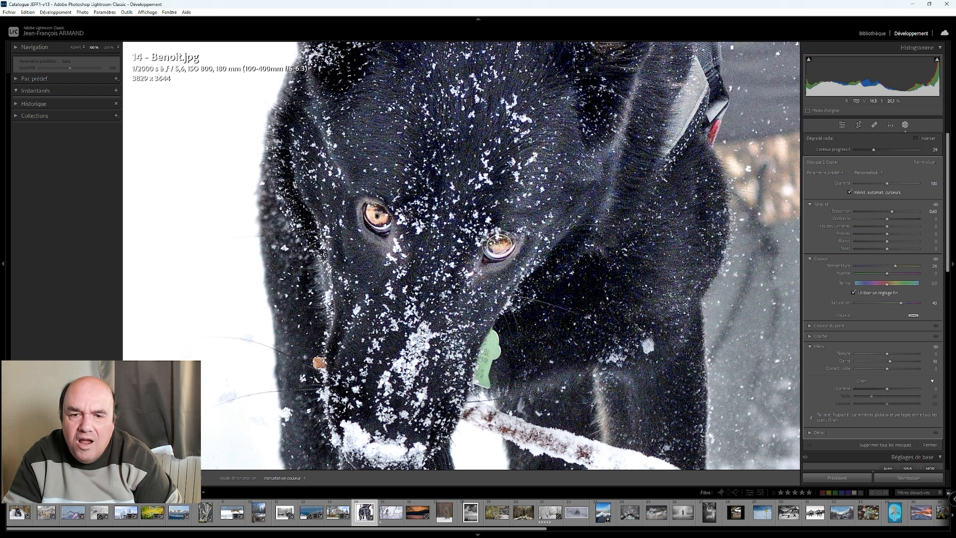
click(842, 125)
key(z)
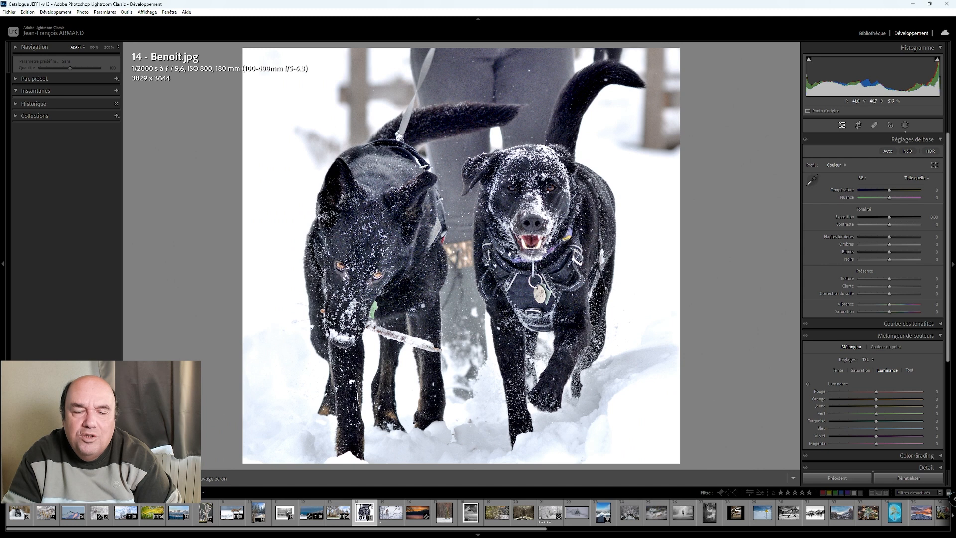
- Reopen masking, reduce the temperature to 16 on the first eye mask and 12 on its copy, and leave masking
click(906, 125)
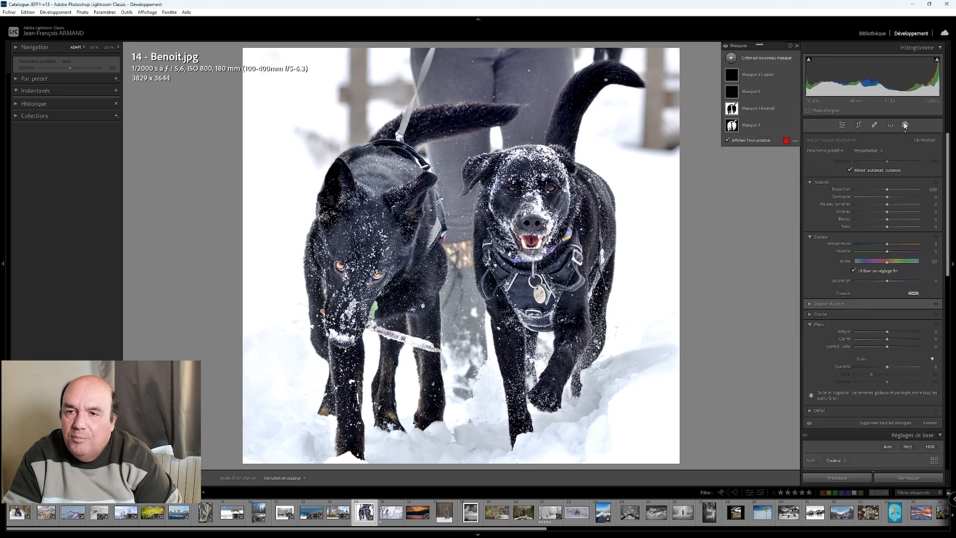
click(340, 266)
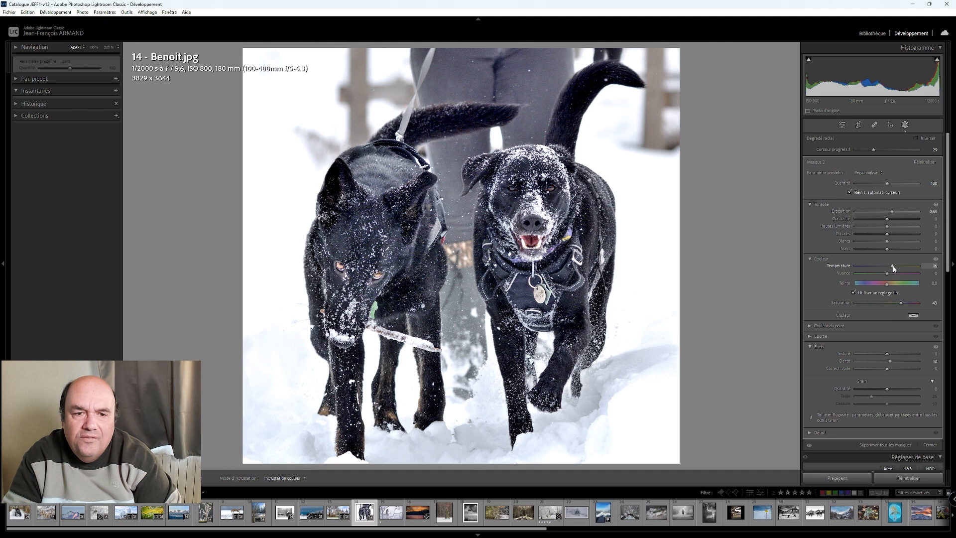
click(378, 276)
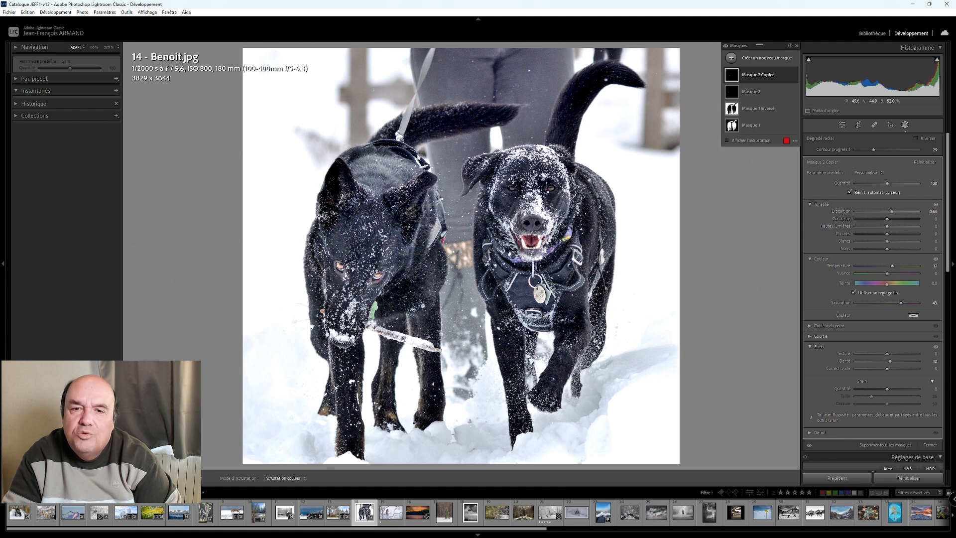
click(843, 125)
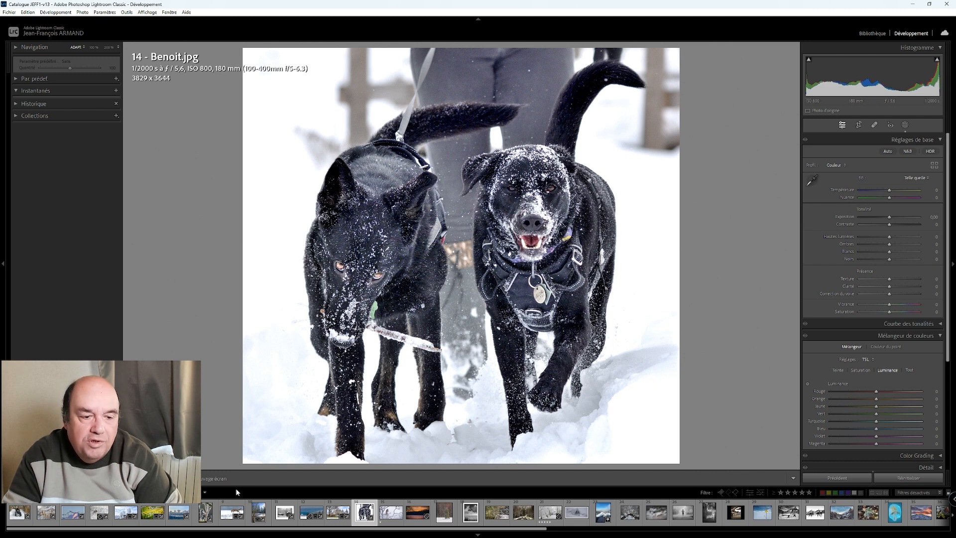
- Compare the dogs' photo with its original side by side, set the post-crop vignette amount to +15, and return to the single view
key(y)
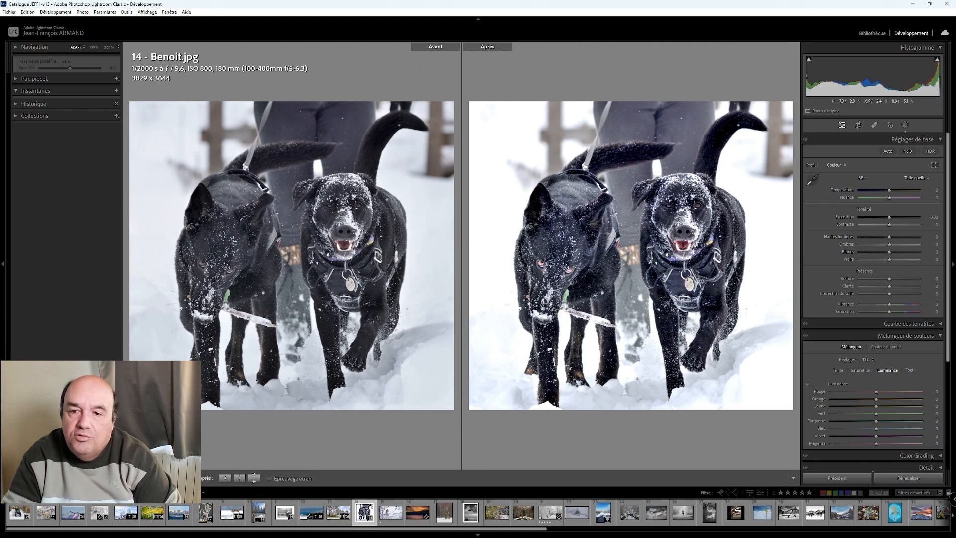
scroll(846, 385, down, 5)
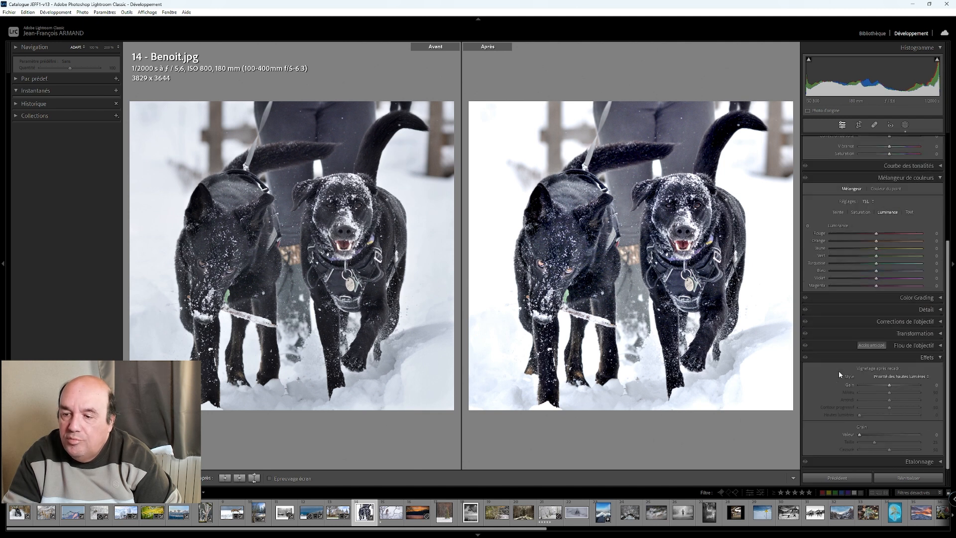
key(Up)
key(Up)
key(Up)
key(Up)
key(Up)
key(Up)
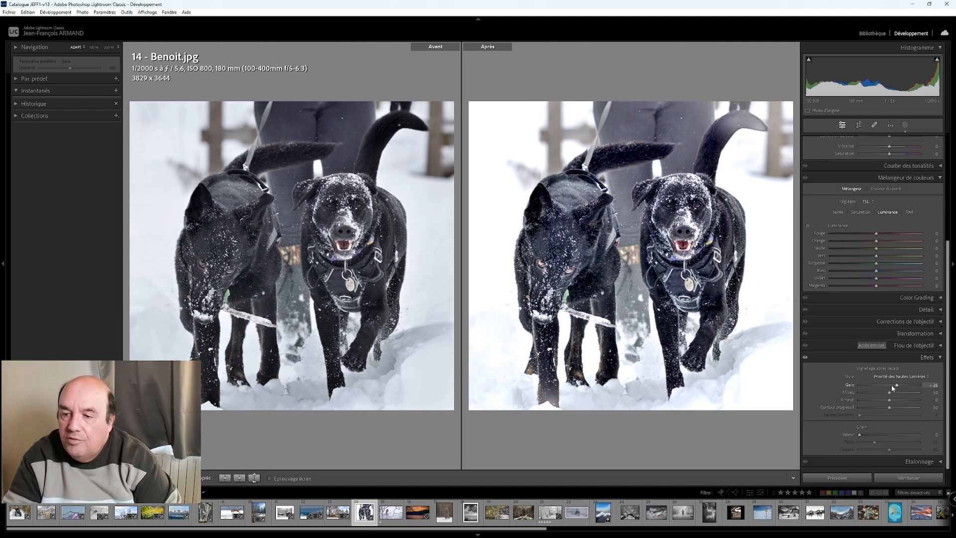
key(Down)
key(Down)
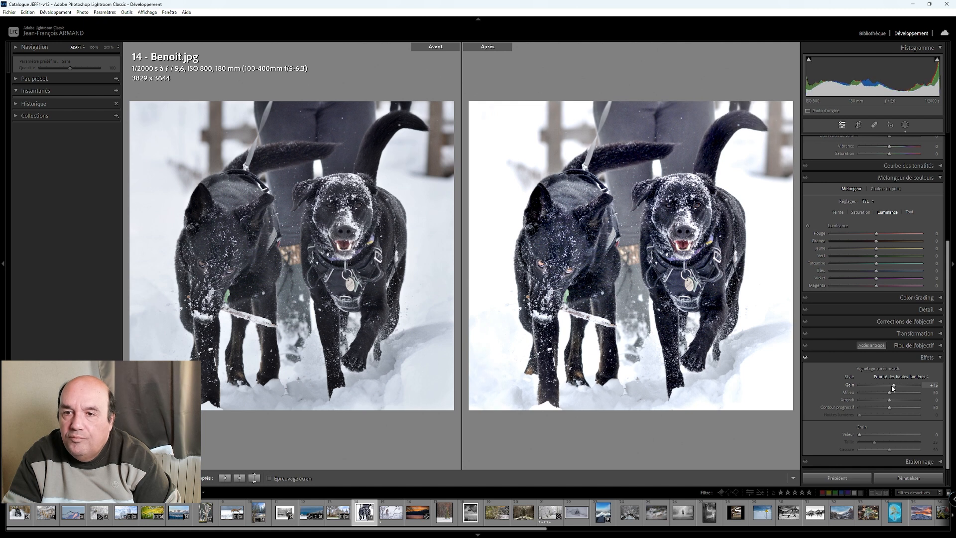
key(Down)
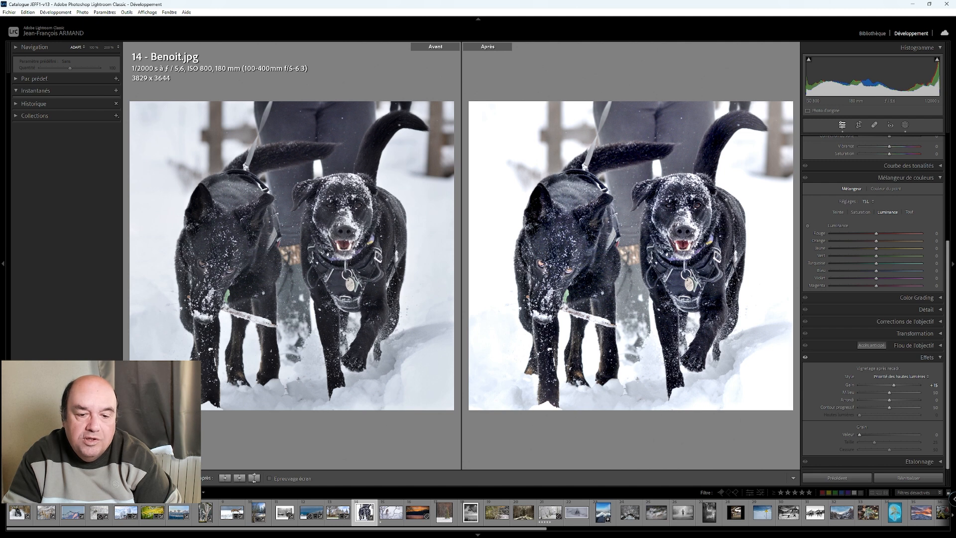
click(134, 479)
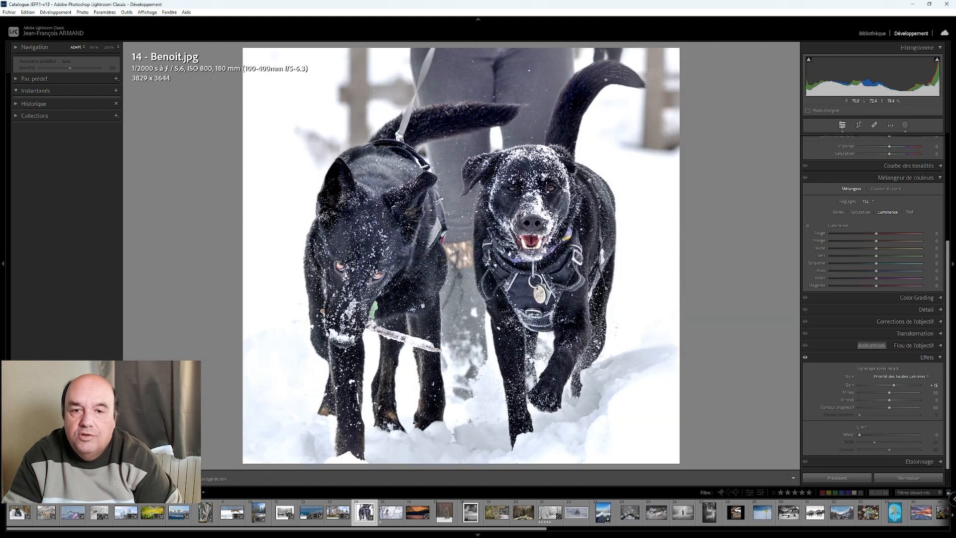
- Go to the following photo of the bird of prey on a snowy branch and inspect its plumage at 100%
key(Right)
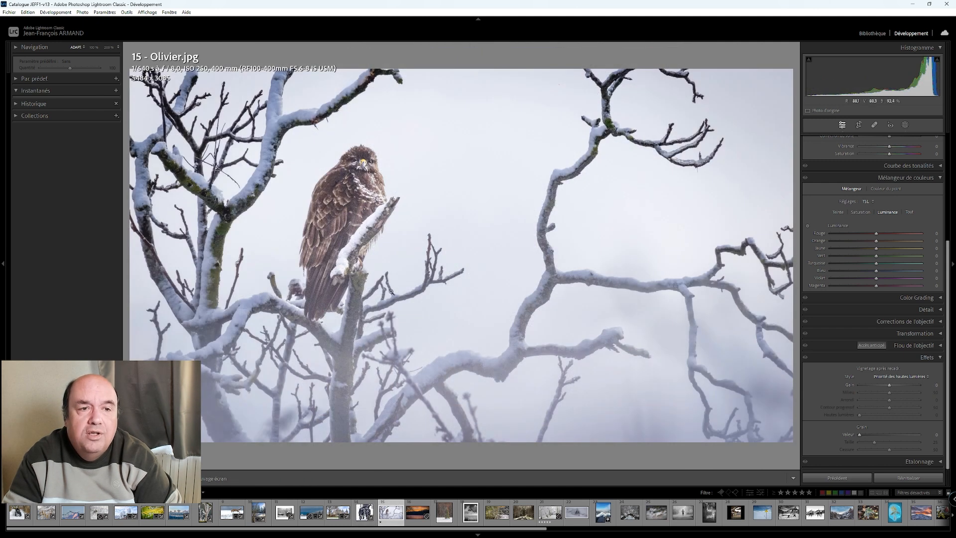
click(359, 167)
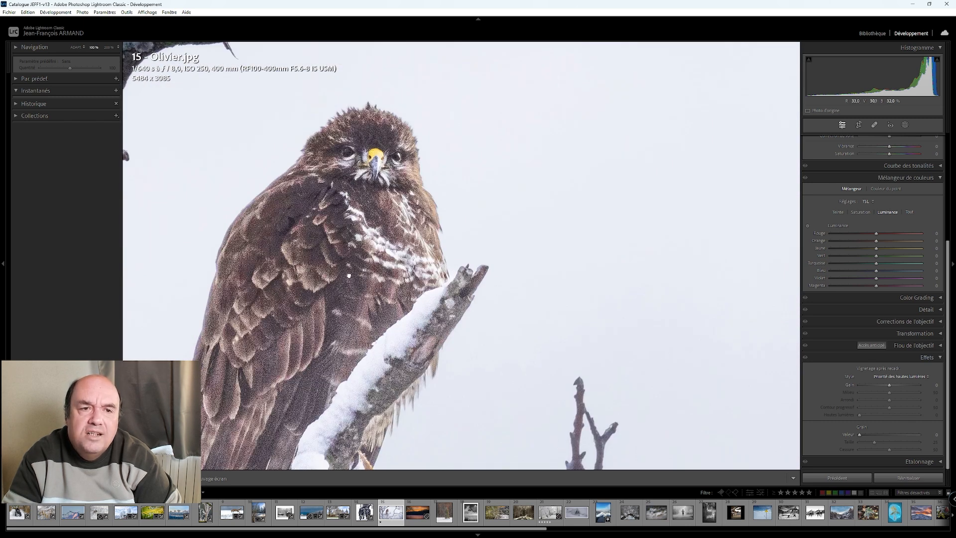
click(349, 276)
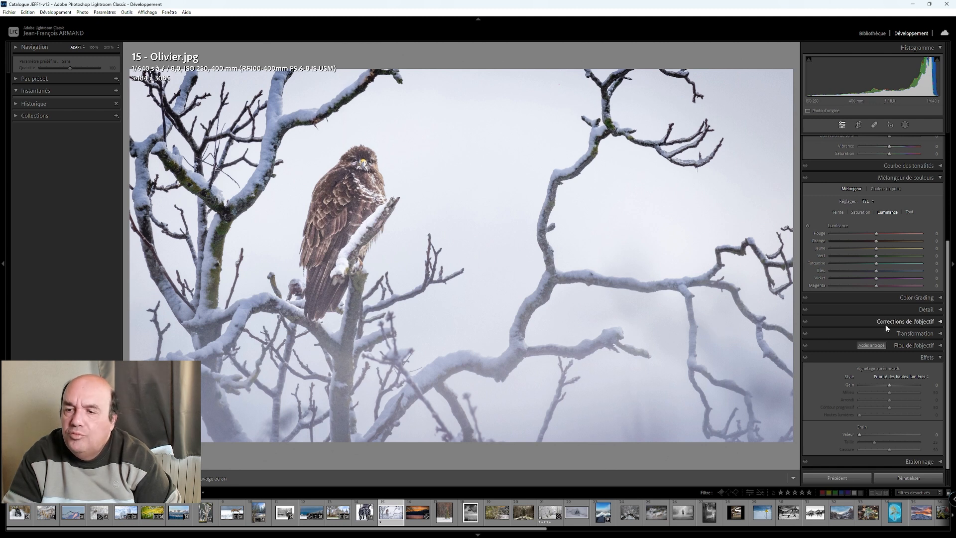
- Try a global dehaze of +75 on the bird photo and reset it
scroll(873, 255, up, 3)
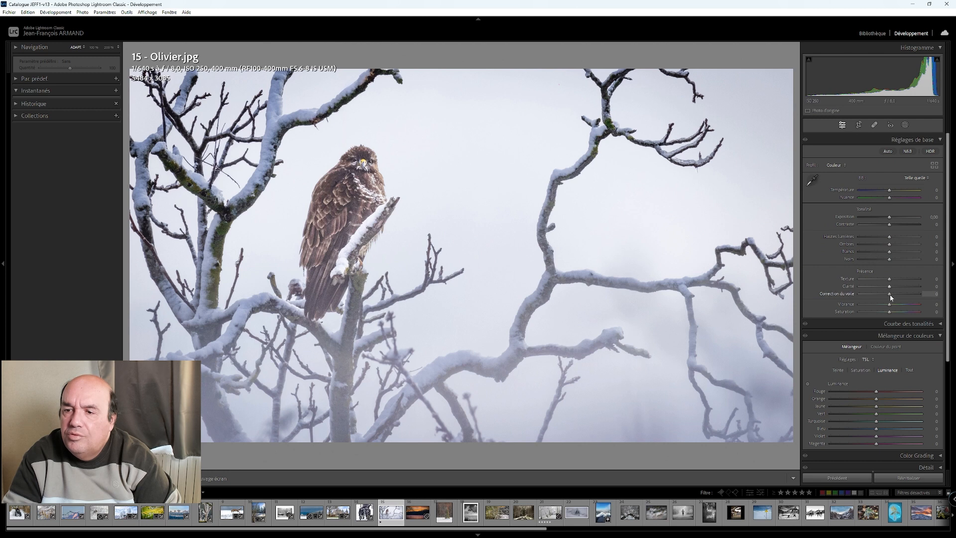
key(Up)
key(Up)
key(Up)
key(Up)
key(Up)
key(Up)
key(Up)
key(Up)
key(Up)
key(Up)
key(Up)
key(Up)
key(Up)
key(Up)
key(Up)
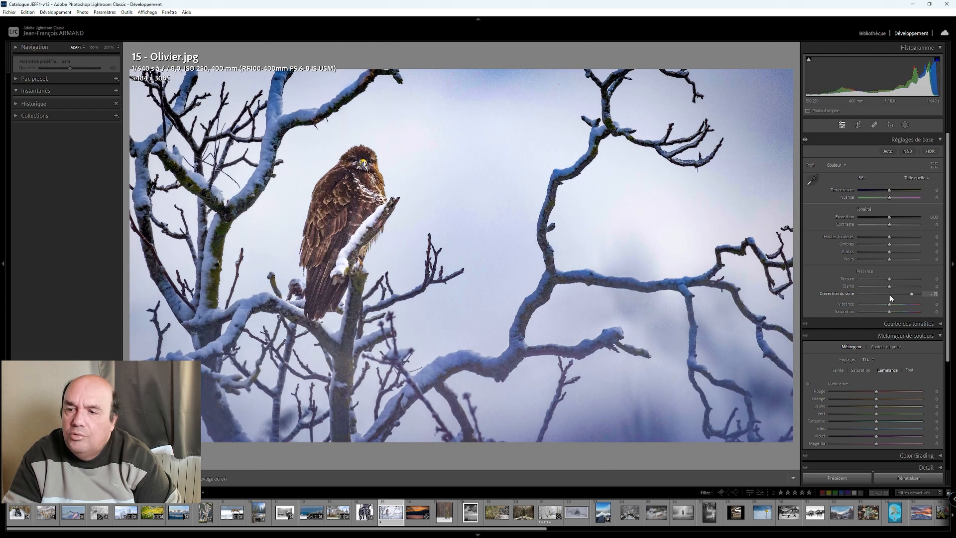
double_click(907, 293)
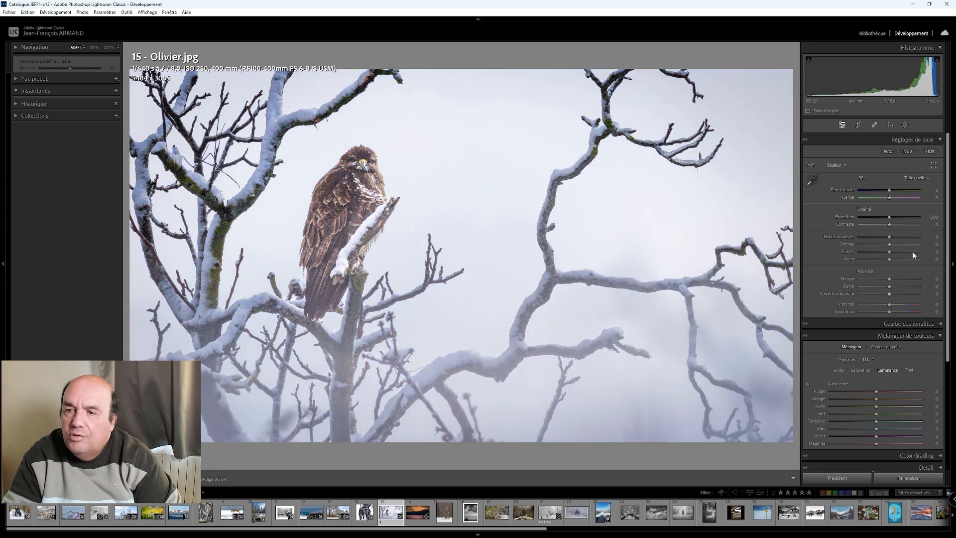
- Create a subject mask on the bird of prey
click(905, 125)
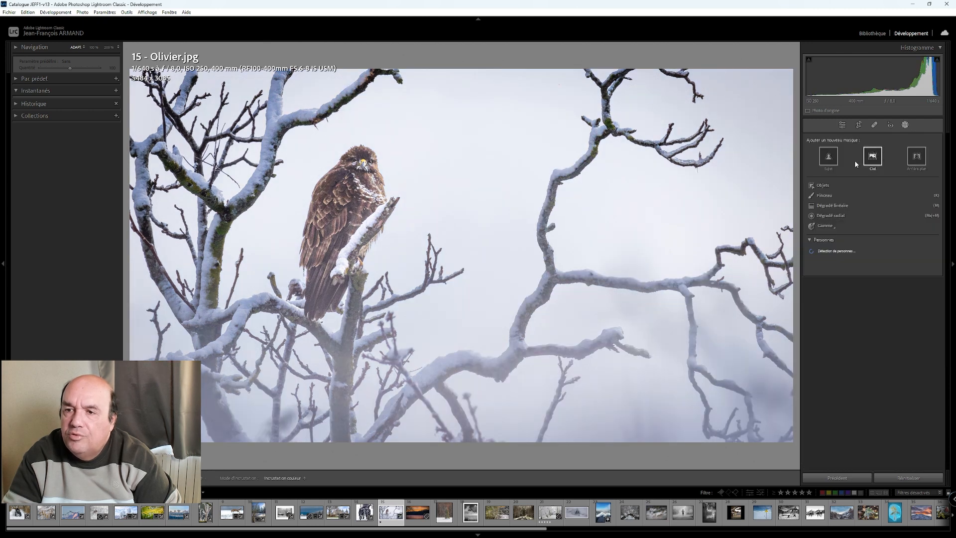
click(828, 158)
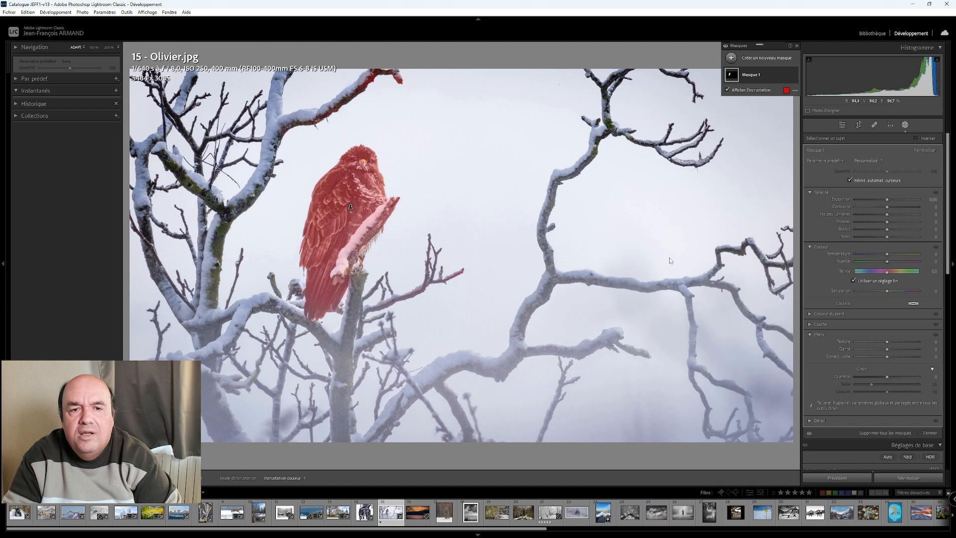
- Duplicate and invert the bird's mask and set the inverted copy's whites to 22
right_click(755, 75)
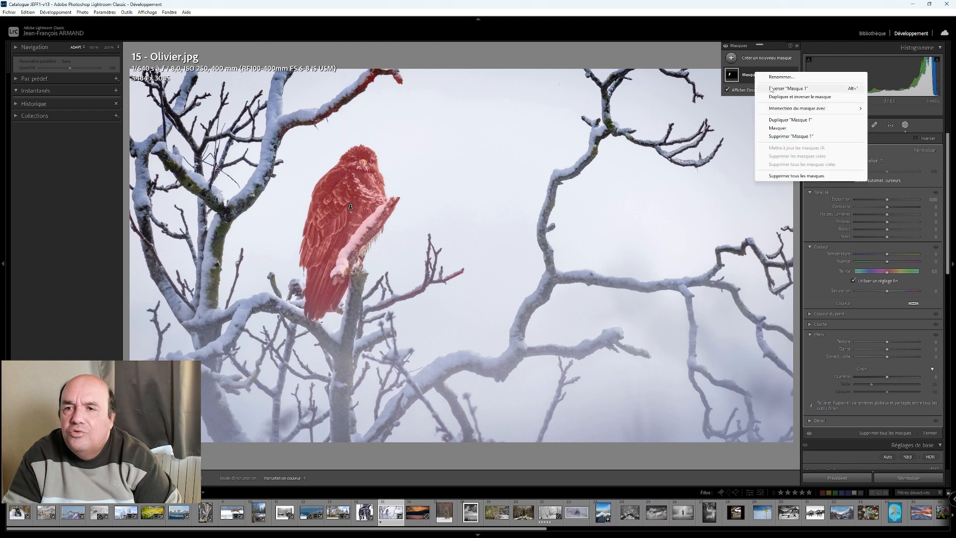
click(799, 96)
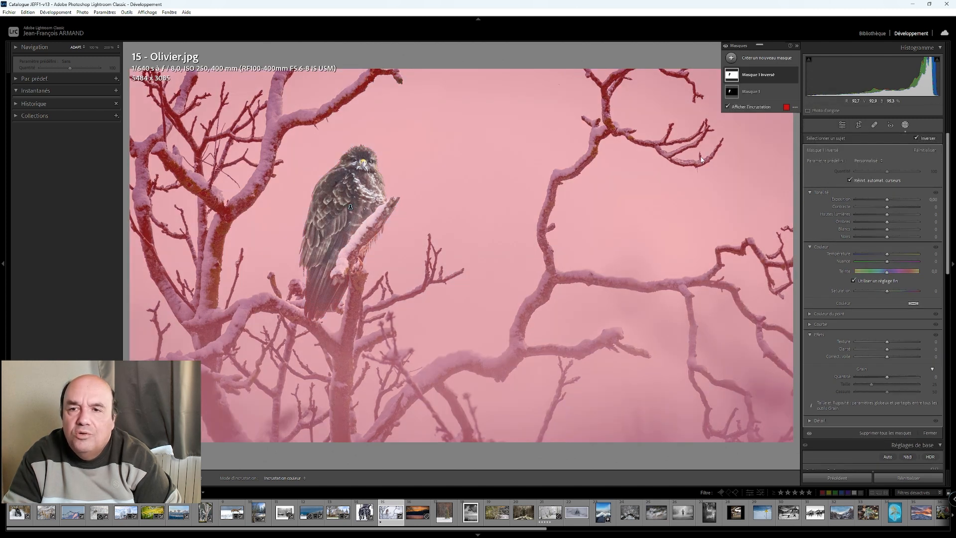
click(758, 75)
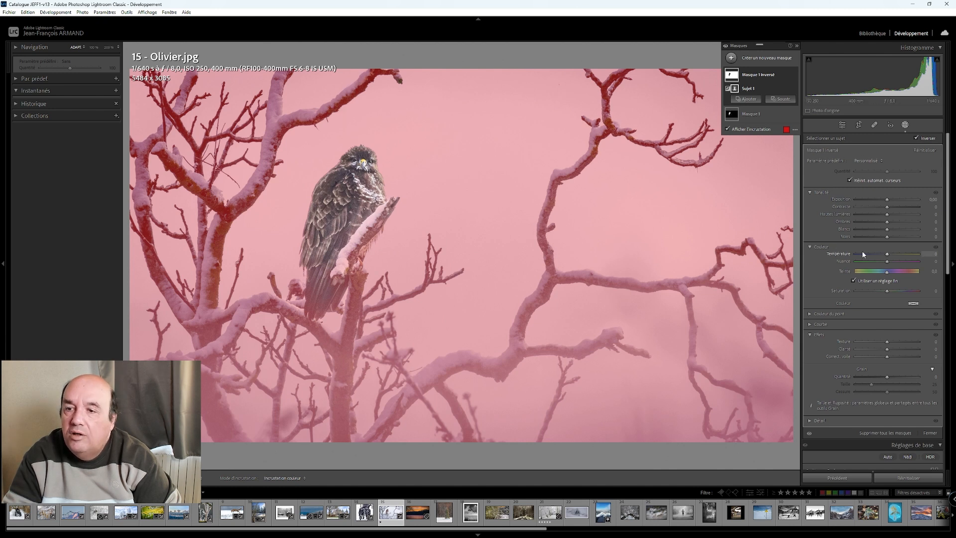
click(888, 230)
scroll(888, 231, up, 10)
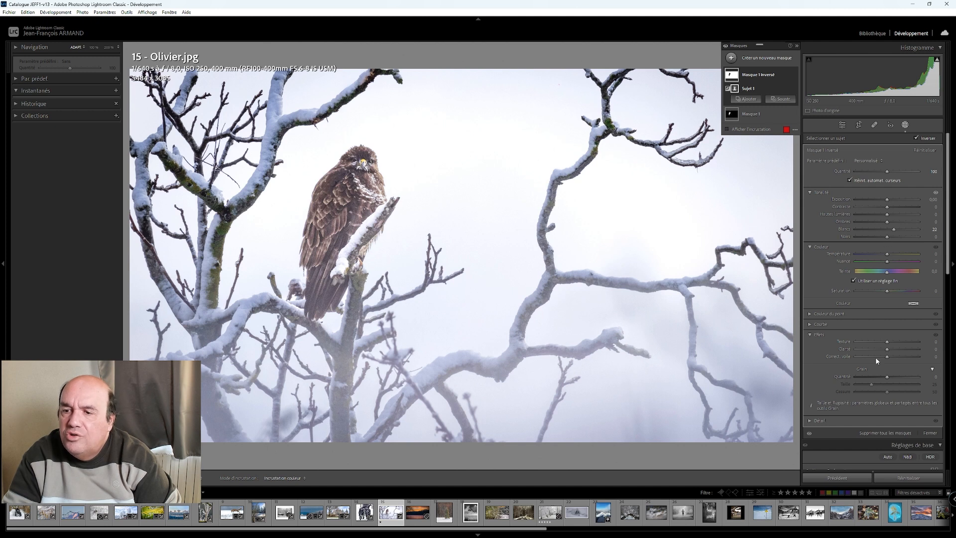
- Try dehaze at 23 and −30 on the inverted mask, reset it, and delete that mask
drag(887, 357, 897, 358)
key(Down)
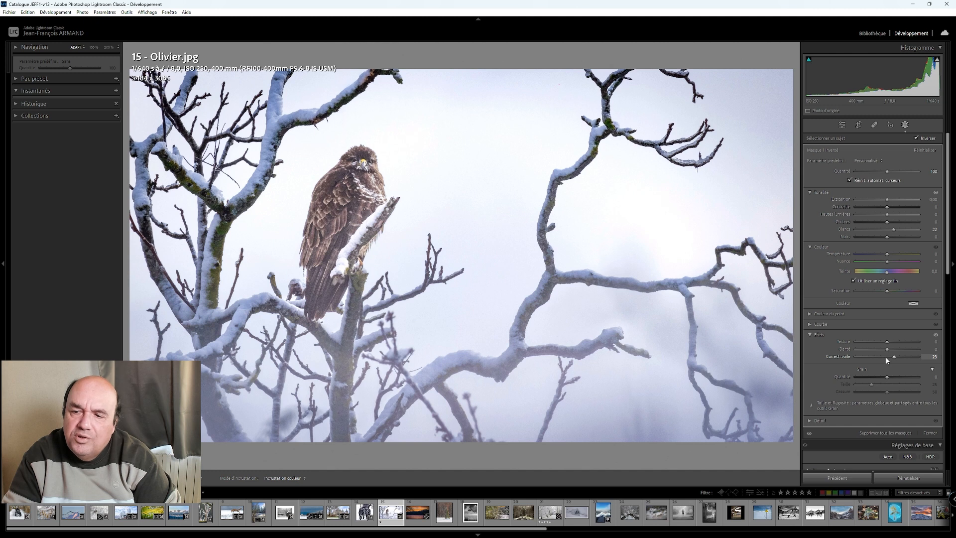
drag(894, 358, 874, 355)
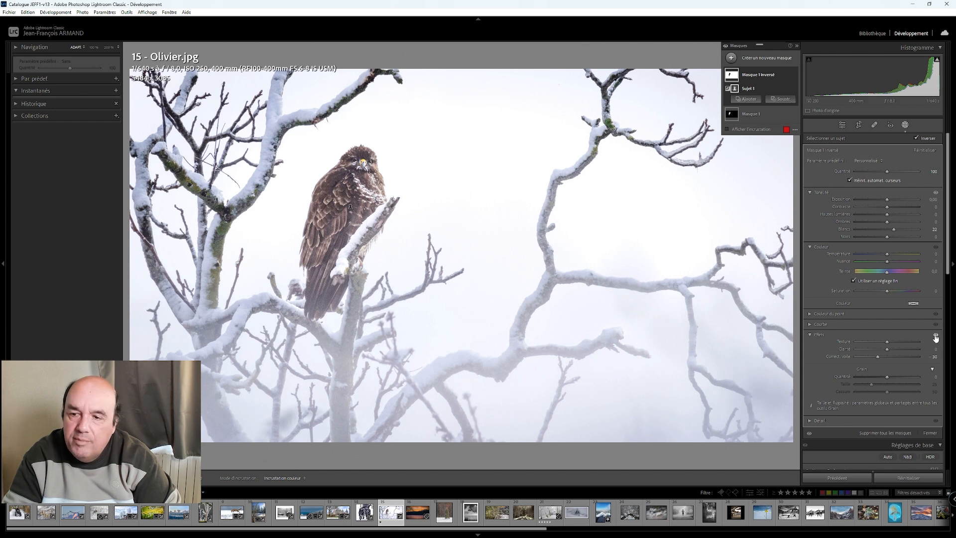
drag(878, 357, 878, 357)
double_click(881, 360)
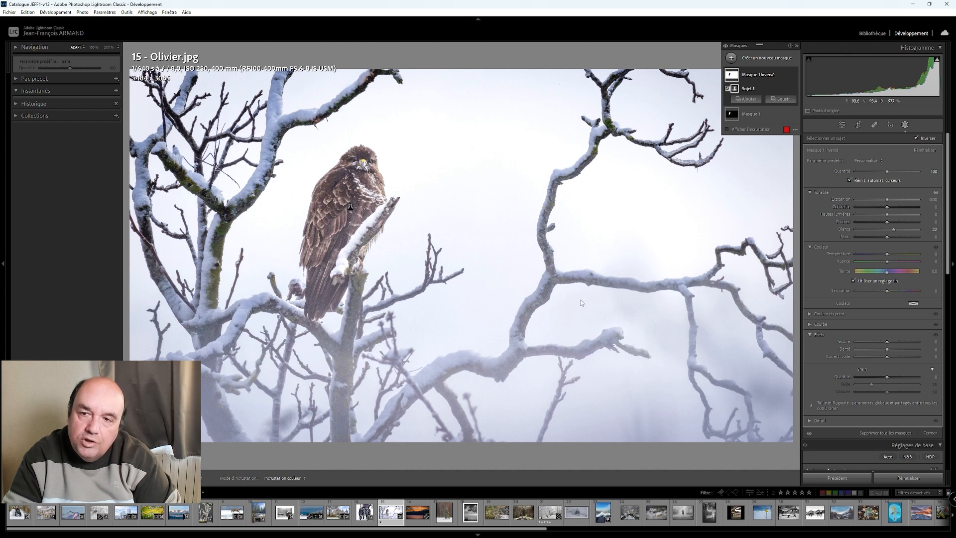
right_click(756, 78)
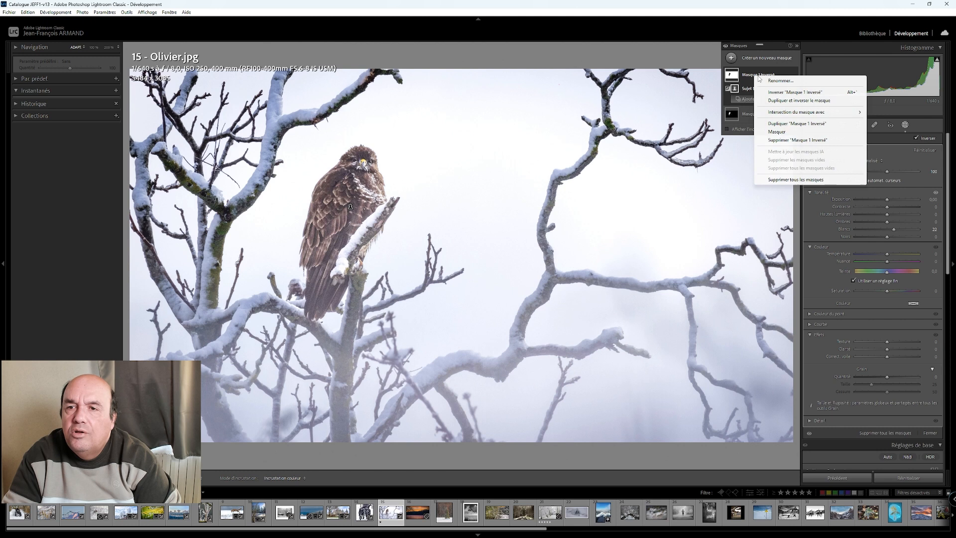
click(783, 141)
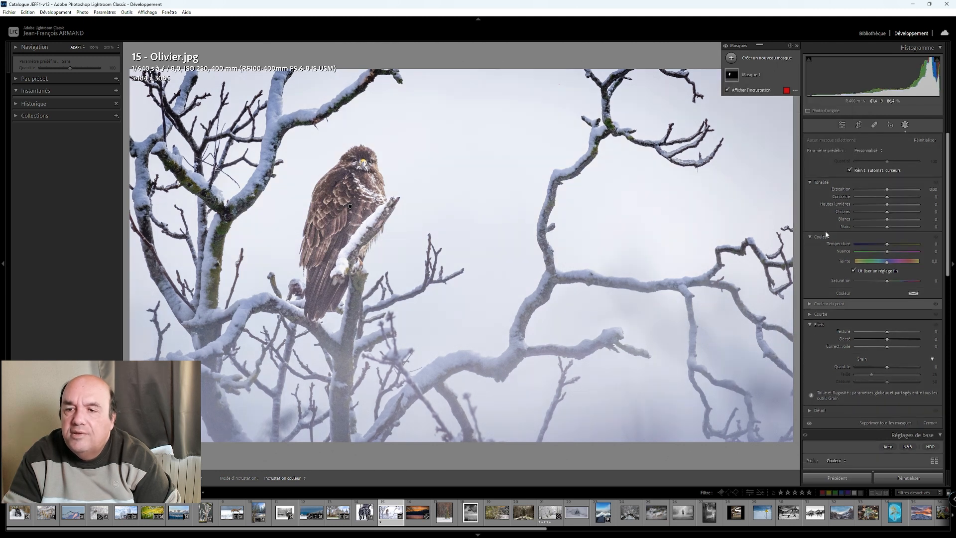
- Add a diagonal linear gradient mask covering the foggy lower-right part of the bird photo
click(907, 128)
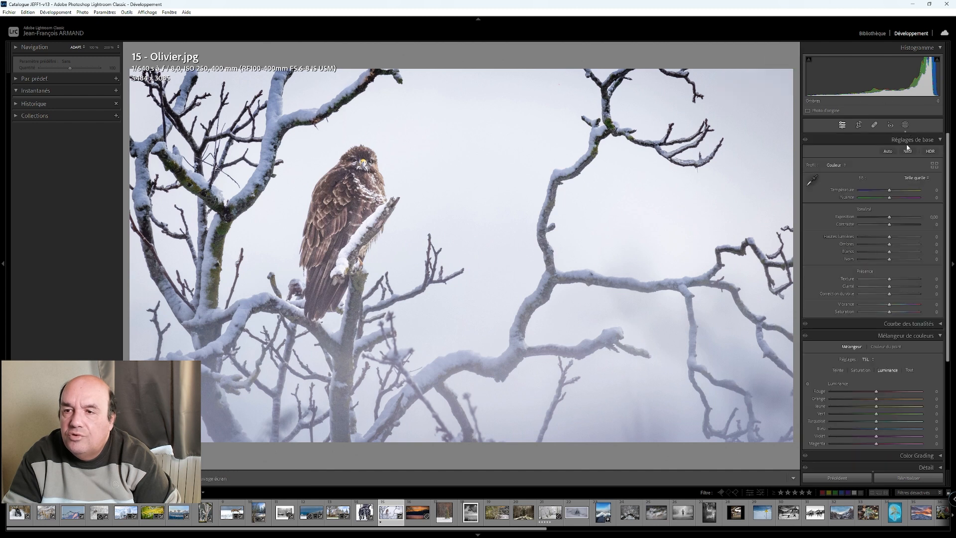
click(906, 126)
click(782, 58)
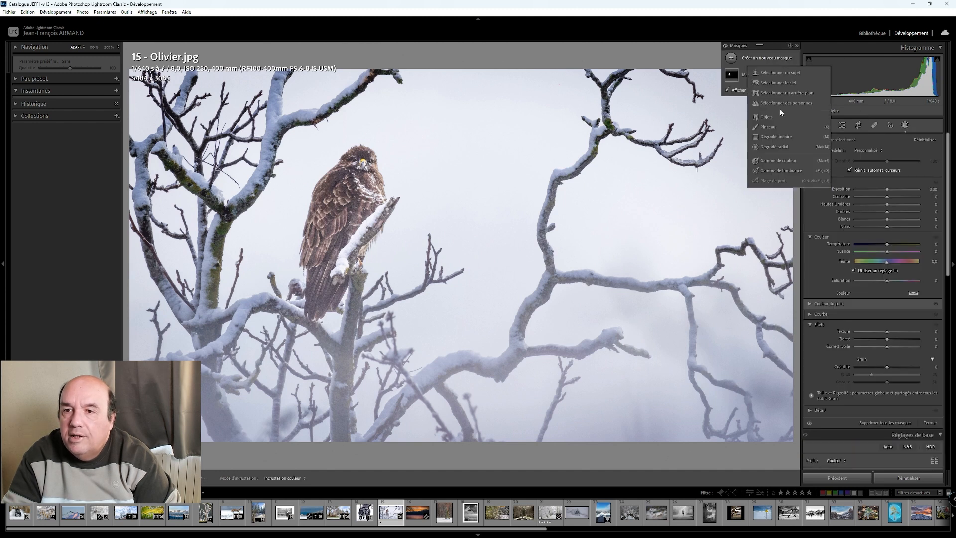
click(782, 137)
drag(623, 388, 518, 261)
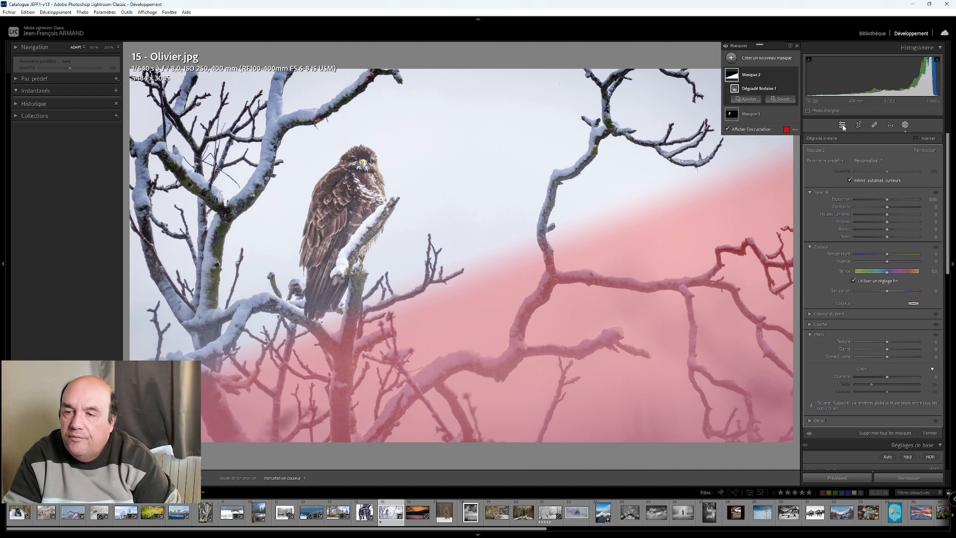
- Set the linear gradient mask's dehaze to 30 and its whites to 73
click(754, 76)
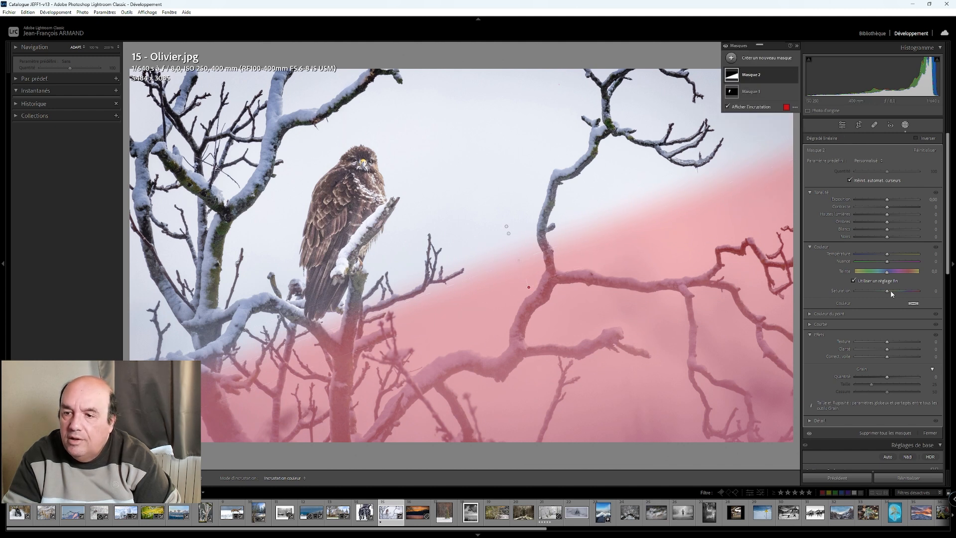
mouse_move(887, 356)
mouse_down()
mouse_move(896, 357)
mouse_move(887, 360)
mouse_up()
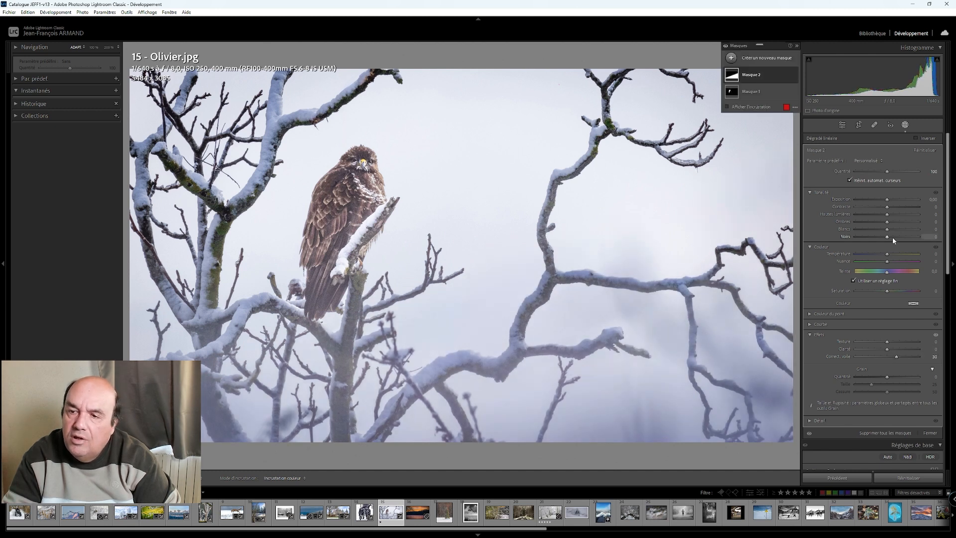
drag(887, 229, 910, 232)
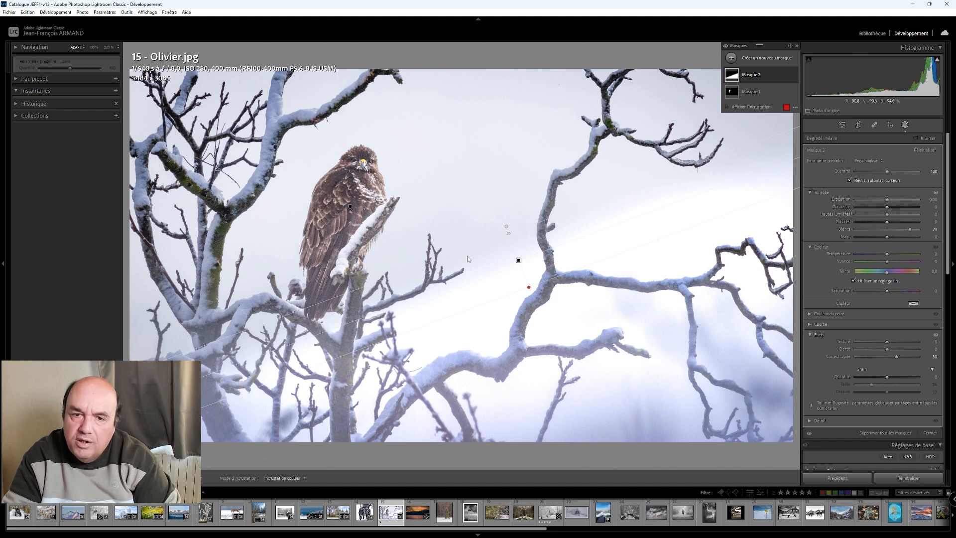
- Widen the linear gradient's transition and reposition it so the effect fades gradually from the lower right toward the upper sky
drag(509, 233, 482, 207)
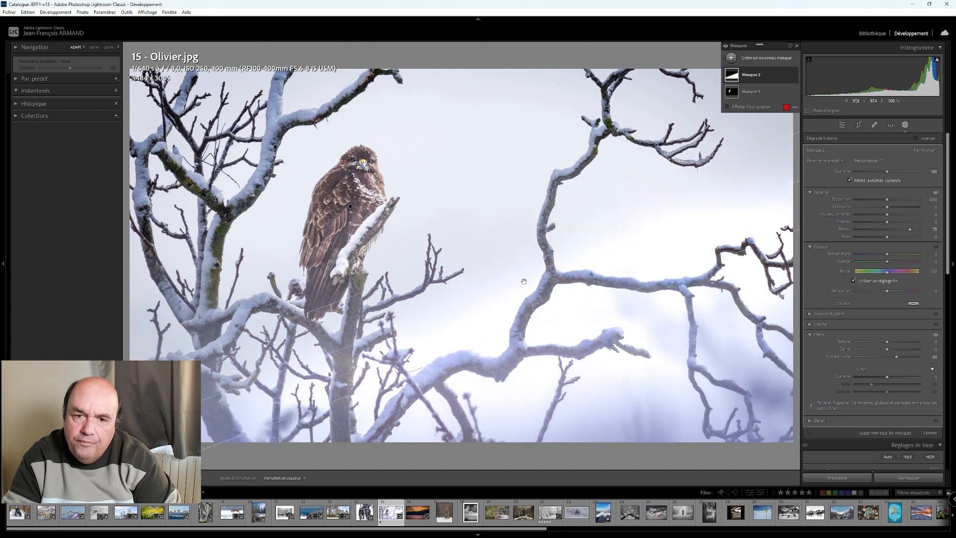
mouse_move(523, 281)
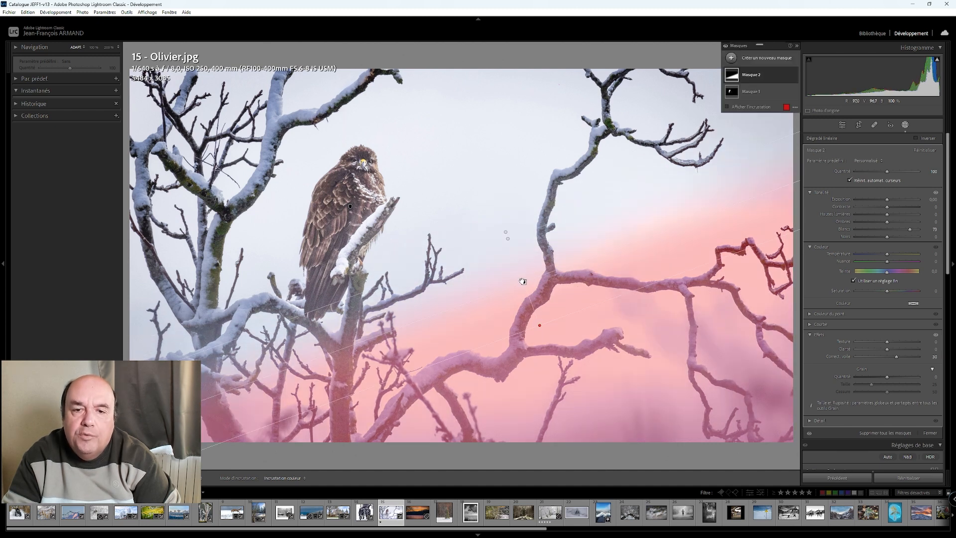
drag(507, 239, 467, 127)
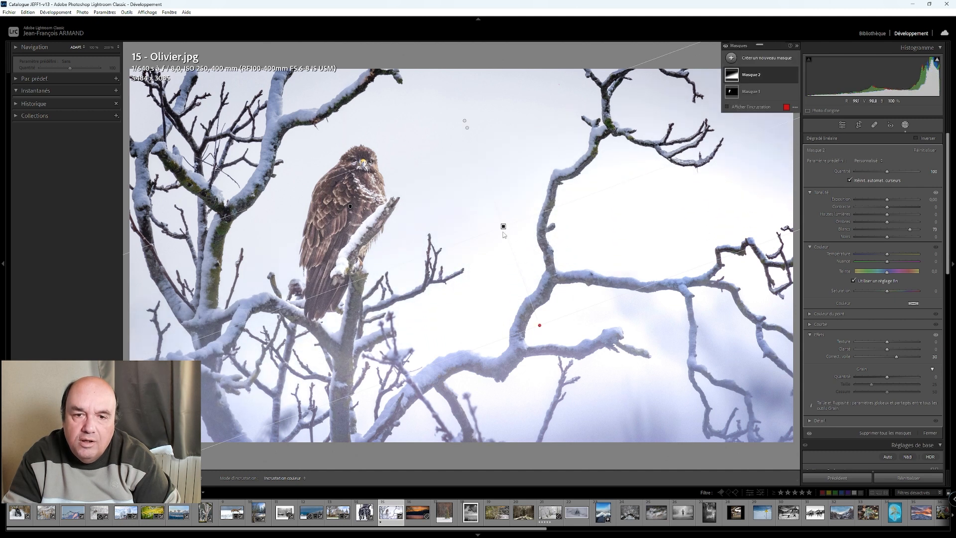
drag(464, 128, 454, 110)
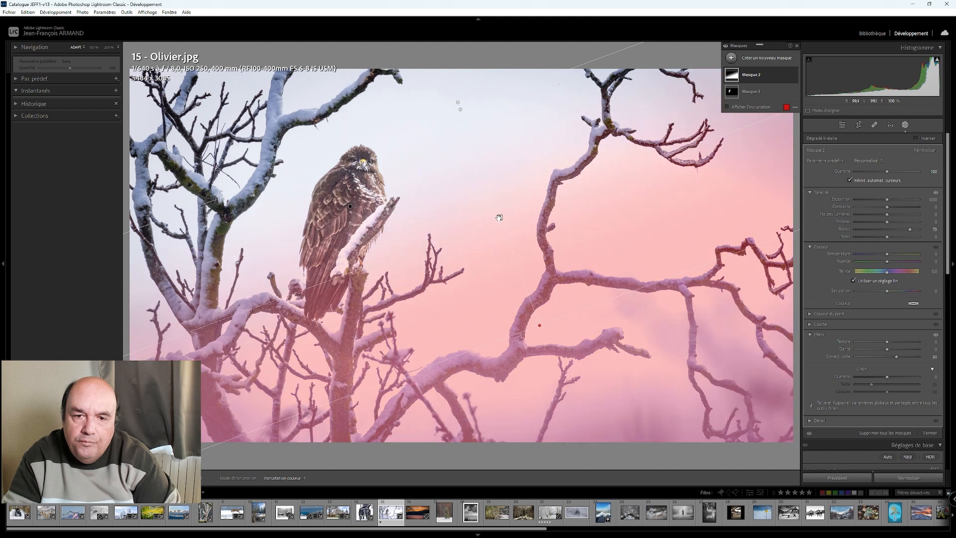
drag(500, 216, 490, 252)
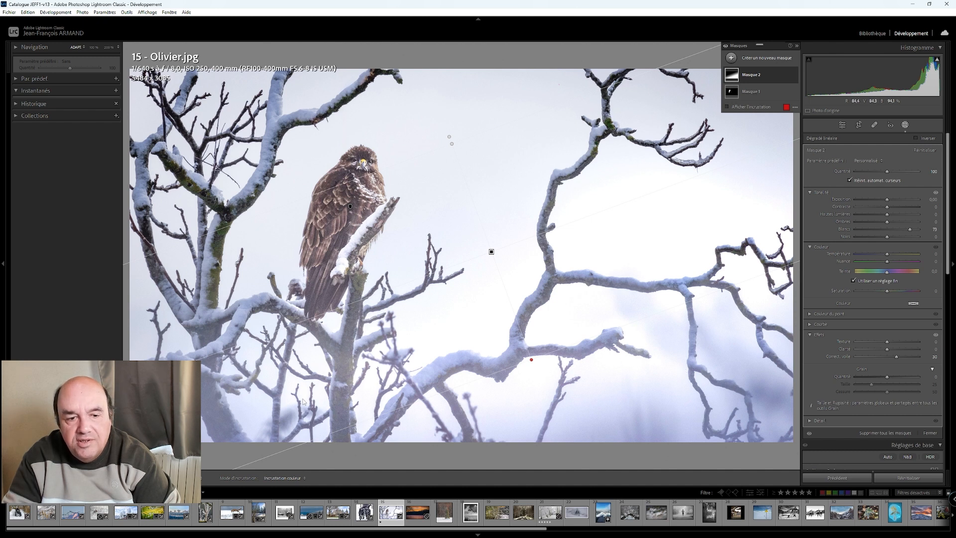
- On the bird's subject mask, raise the shadows, set contrast to −56, dehaze to 46 and temperature to 4, and inspect the bird up close
click(751, 91)
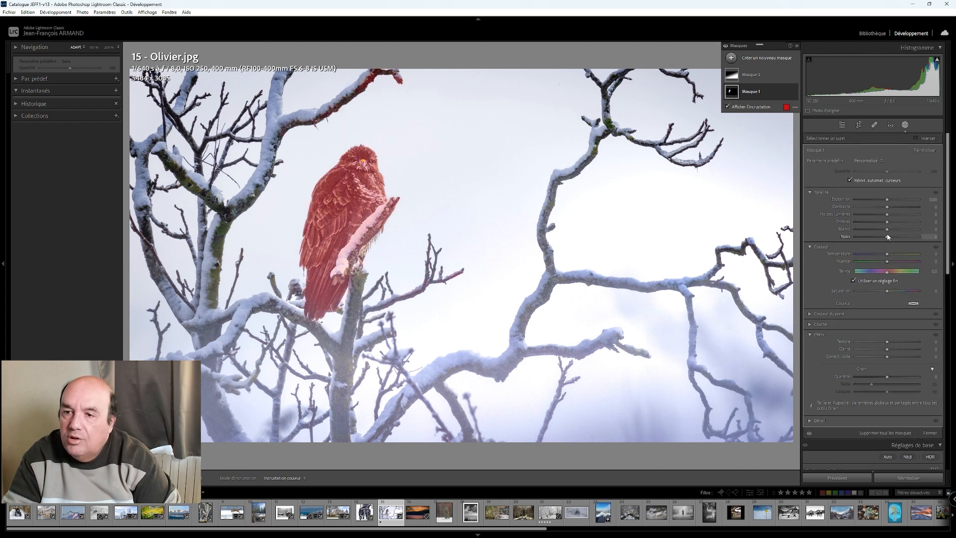
drag(887, 223, 888, 225)
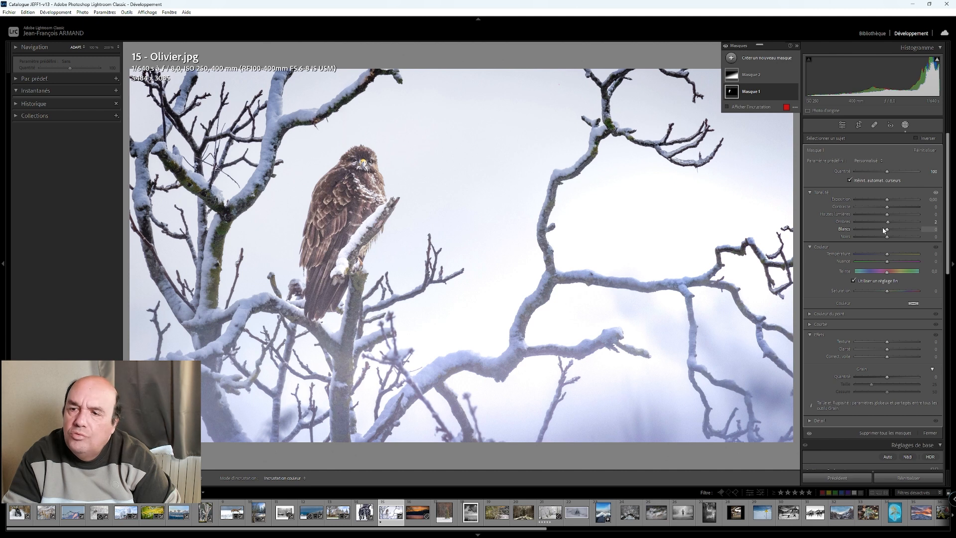
drag(888, 224, 870, 207)
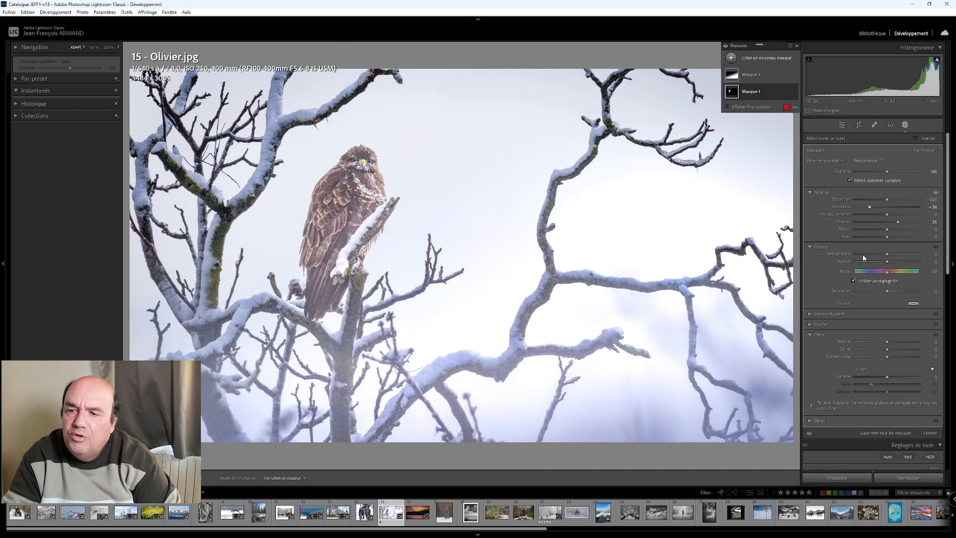
drag(887, 356, 903, 357)
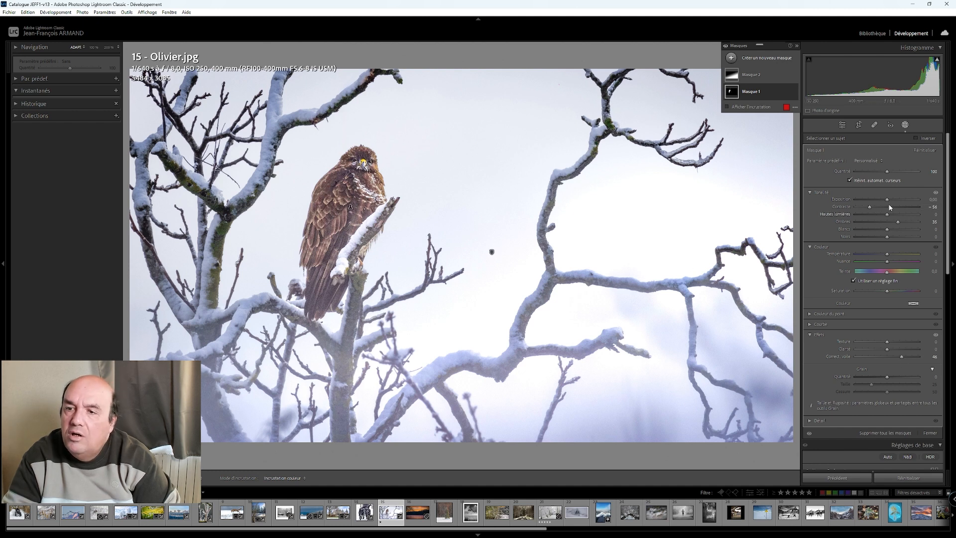
drag(887, 256, 887, 256)
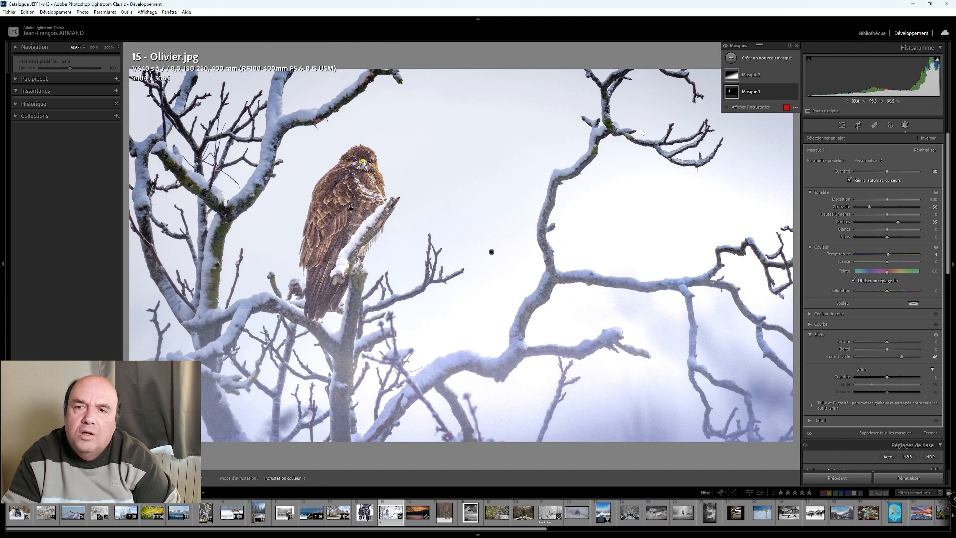
click(844, 125)
click(342, 191)
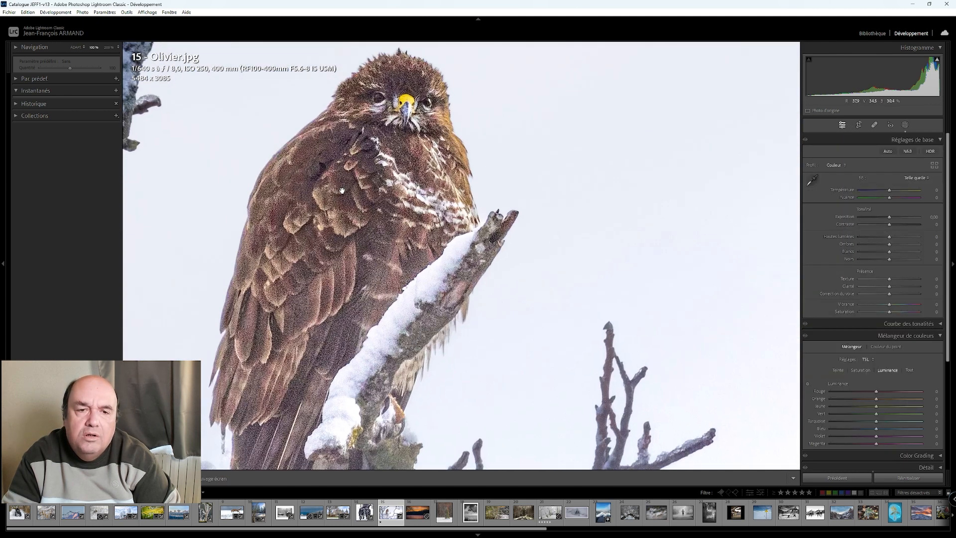
click(342, 191)
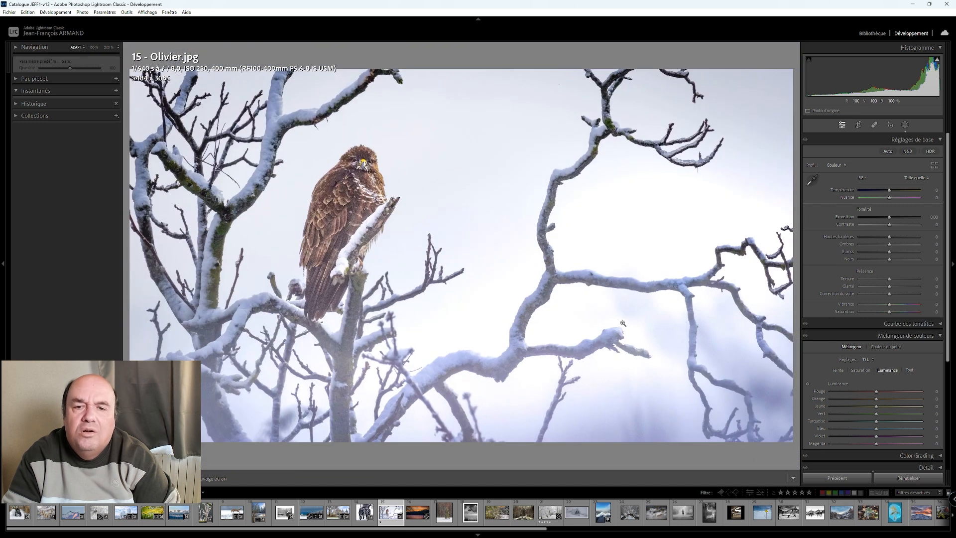
- Set the bird photo's post-crop vignette amount to −25
scroll(825, 372, down, 5)
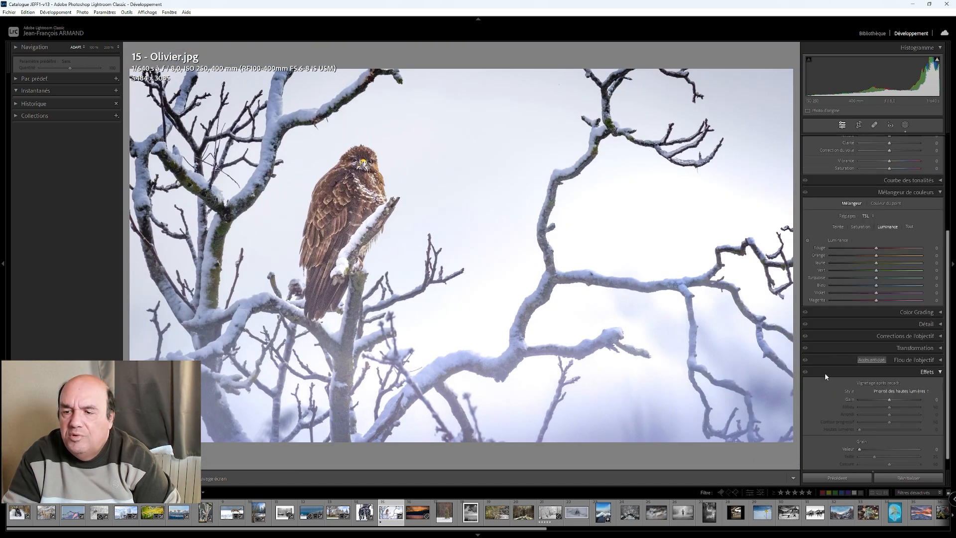
scroll(886, 402, down, 1)
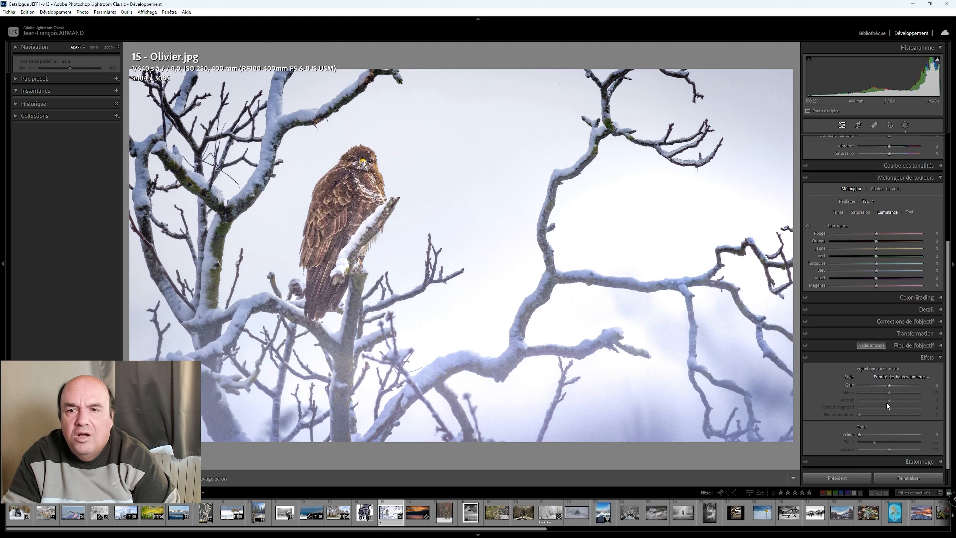
click(886, 385)
key(Down)
key(Down)
key(Down)
key(Down)
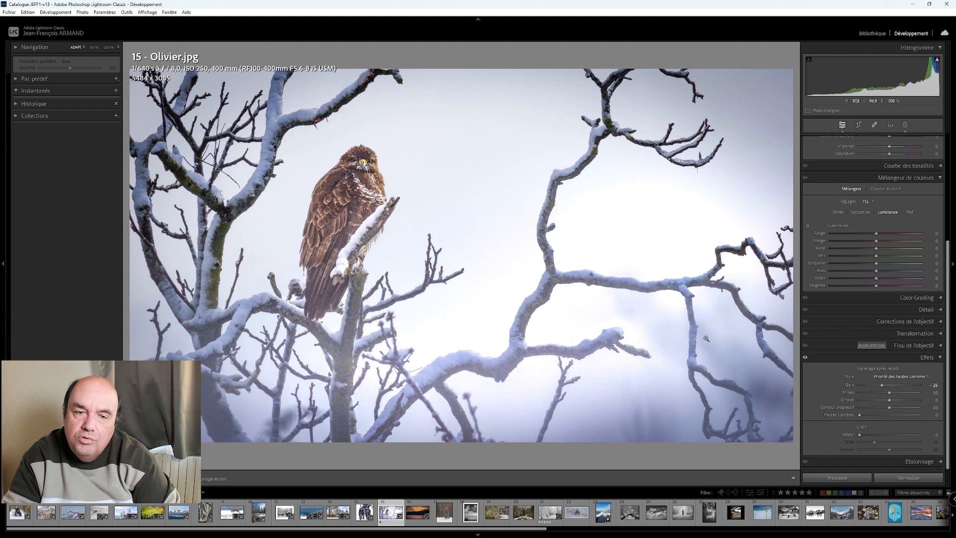
- Crop the bird photo to a 4 x 3 aspect ratio and shift the image so the bird sits near the left third
click(859, 125)
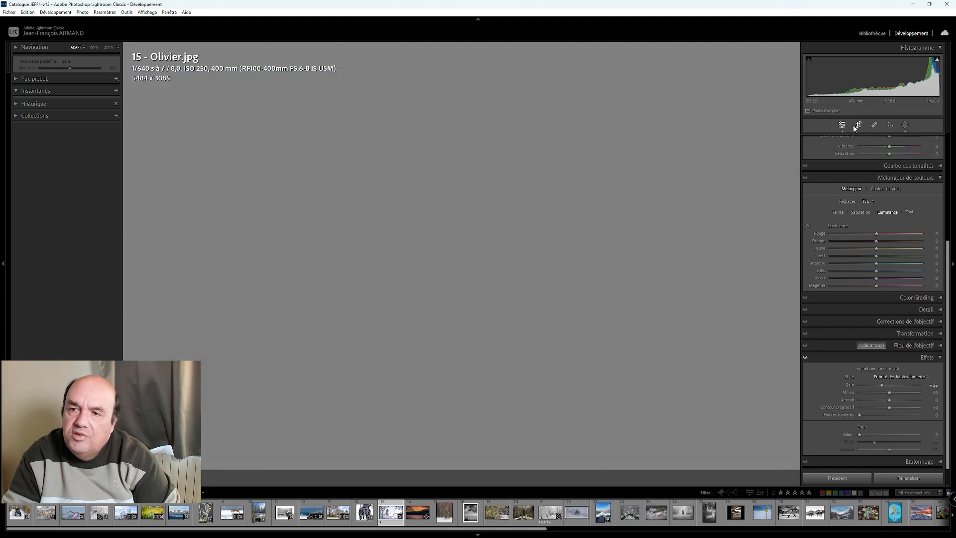
click(925, 154)
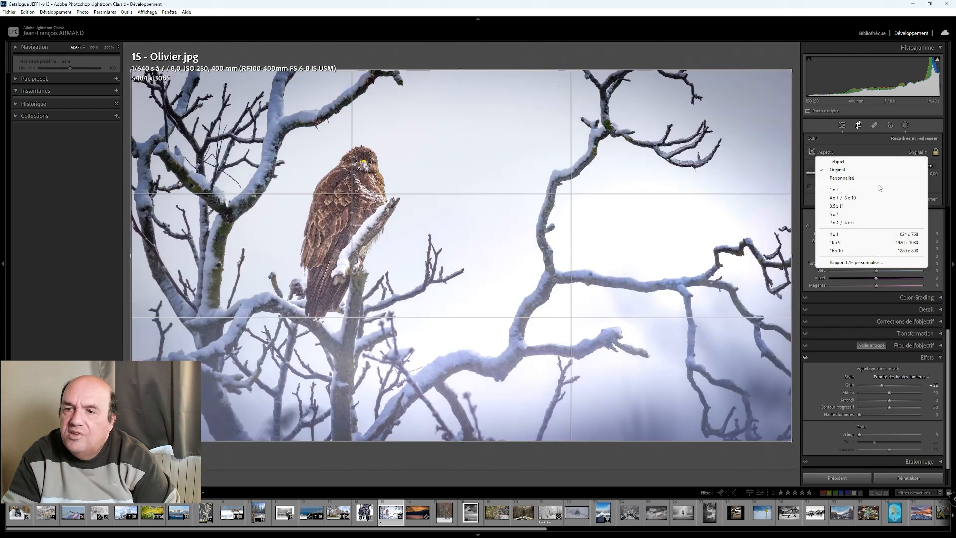
click(849, 234)
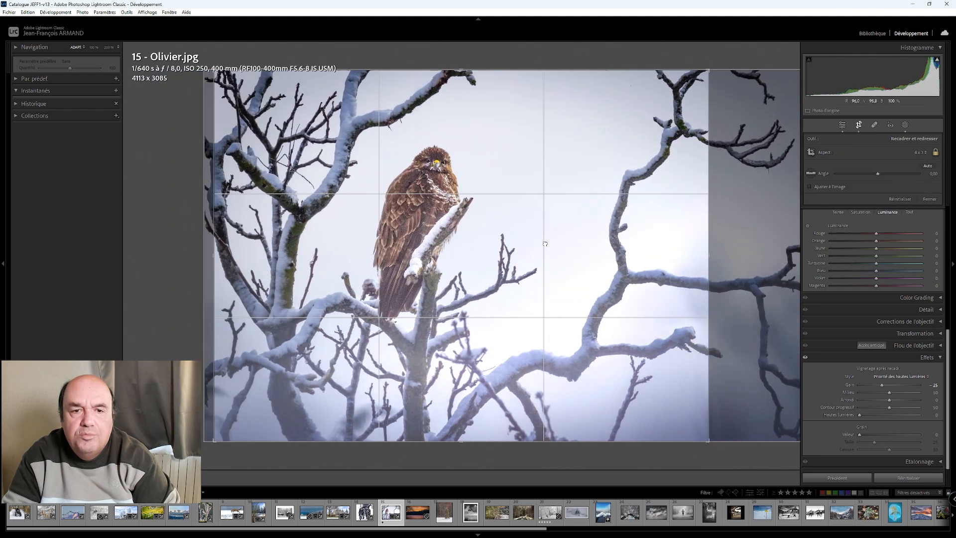
drag(518, 243, 515, 243)
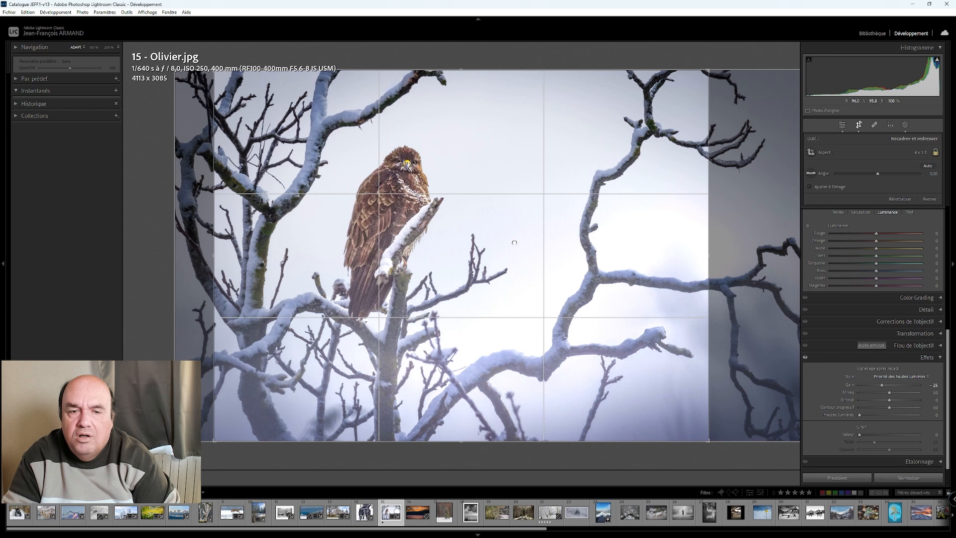
click(841, 125)
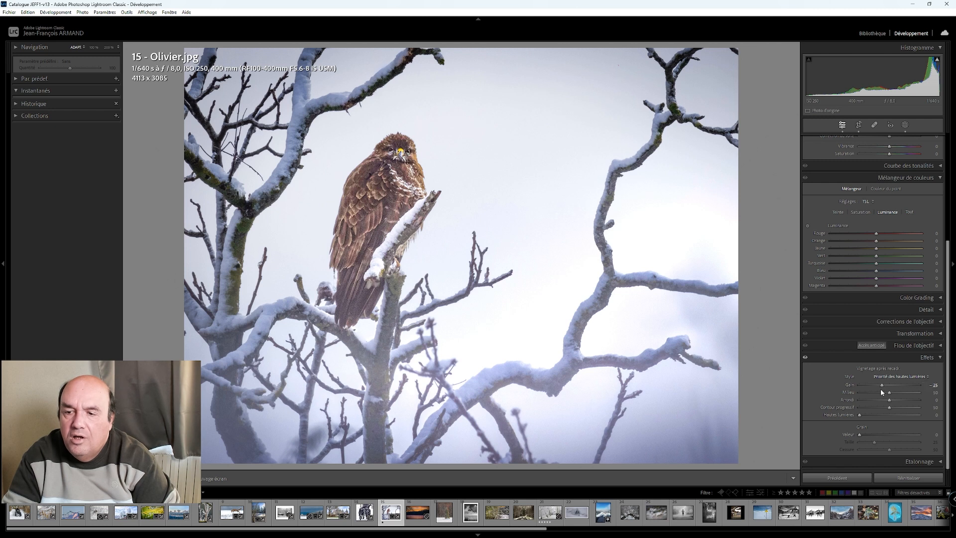
- Strengthen the bird photo's vignette, raise its exposure to about +0.4 and set its blacks to −50
drag(883, 385, 881, 385)
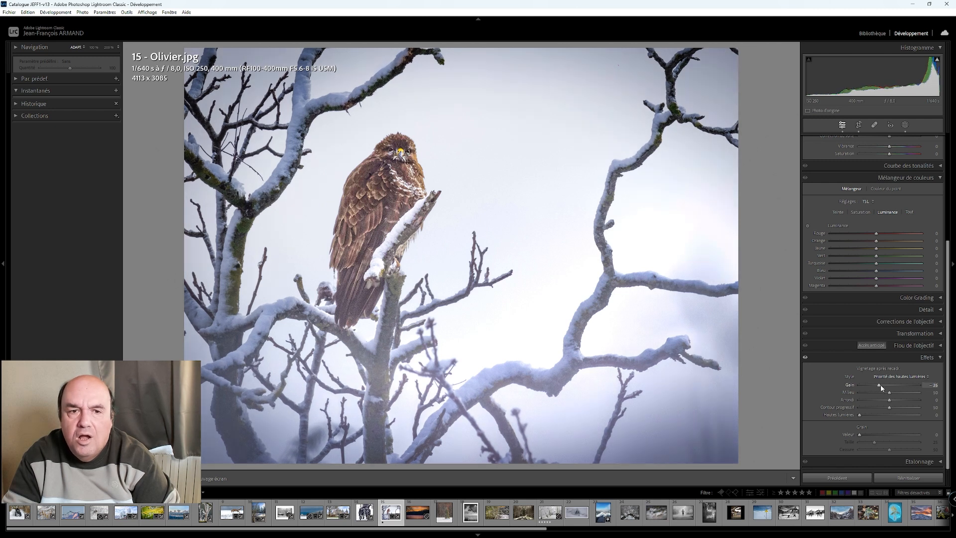
scroll(853, 205, up, 5)
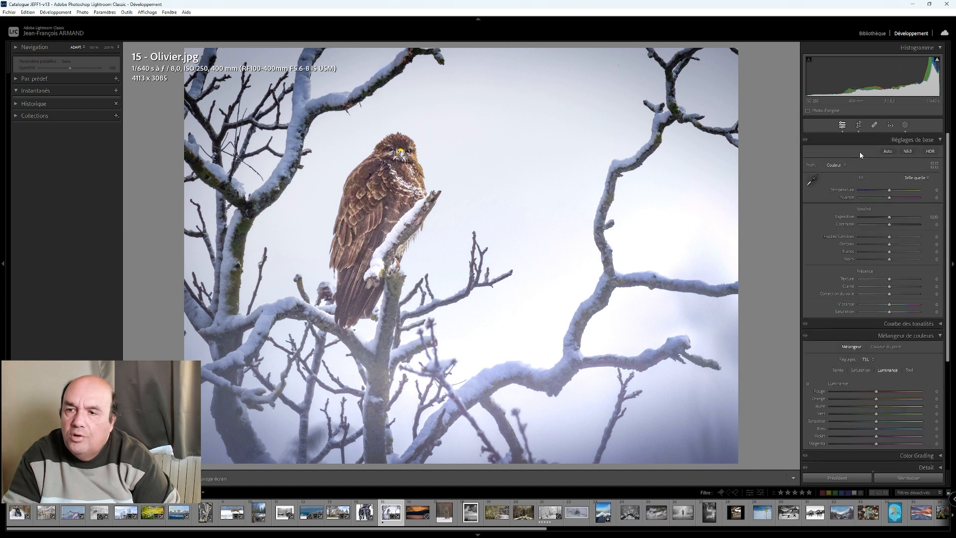
click(891, 219)
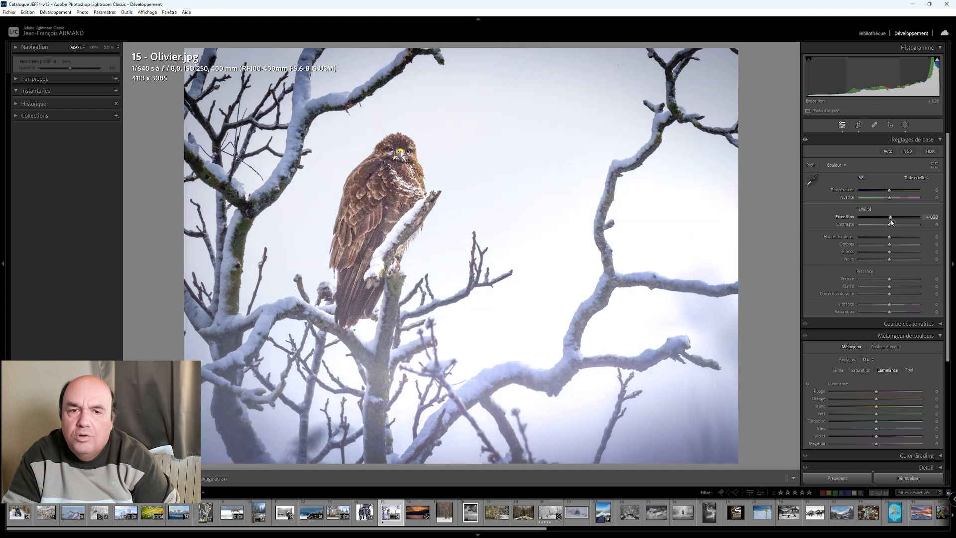
drag(891, 222, 892, 222)
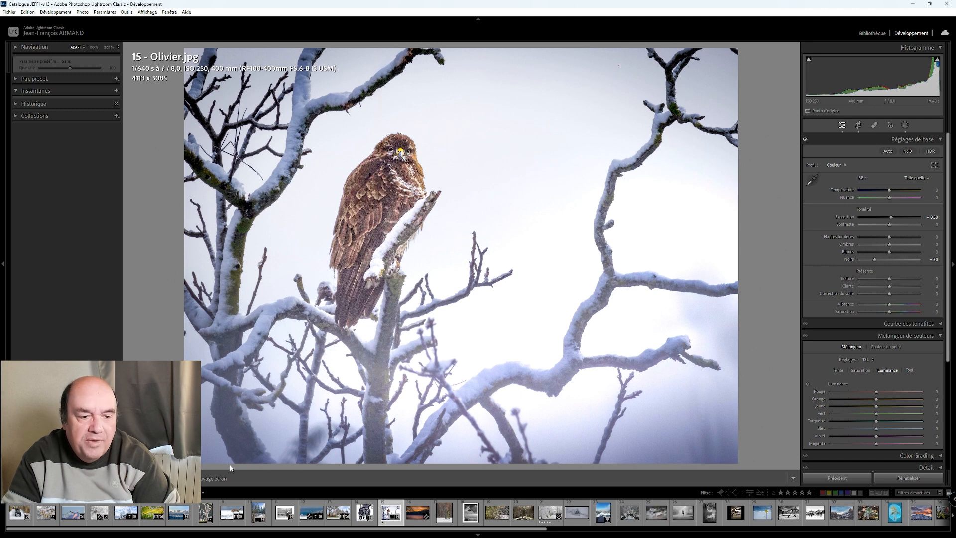
- Compare the edited bird photo with its original side by side and move on to the next photo in the series
key(y)
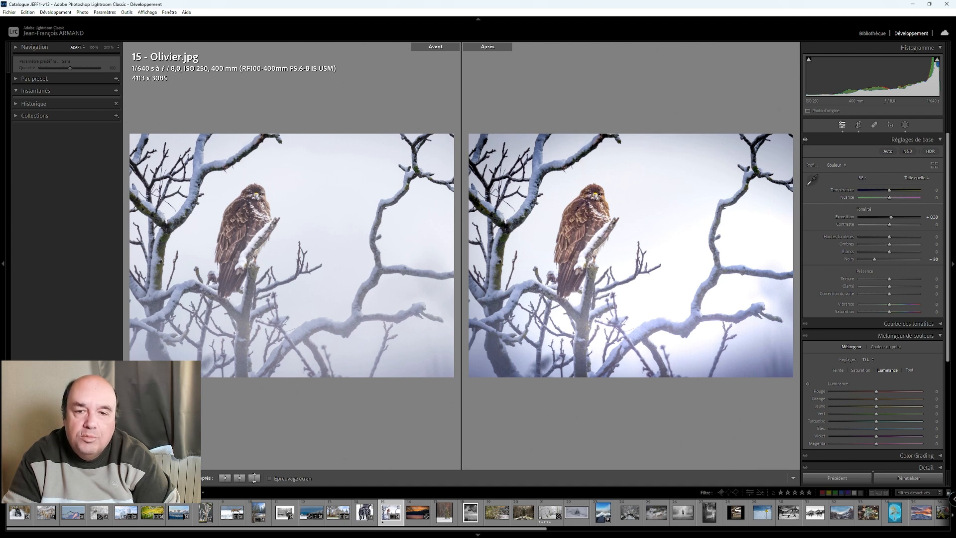
key(y)
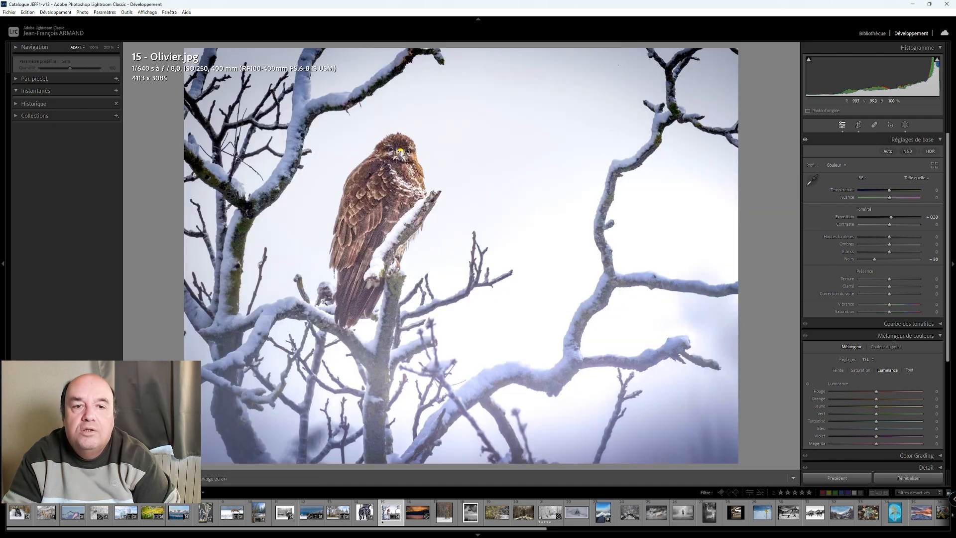
key(Right)
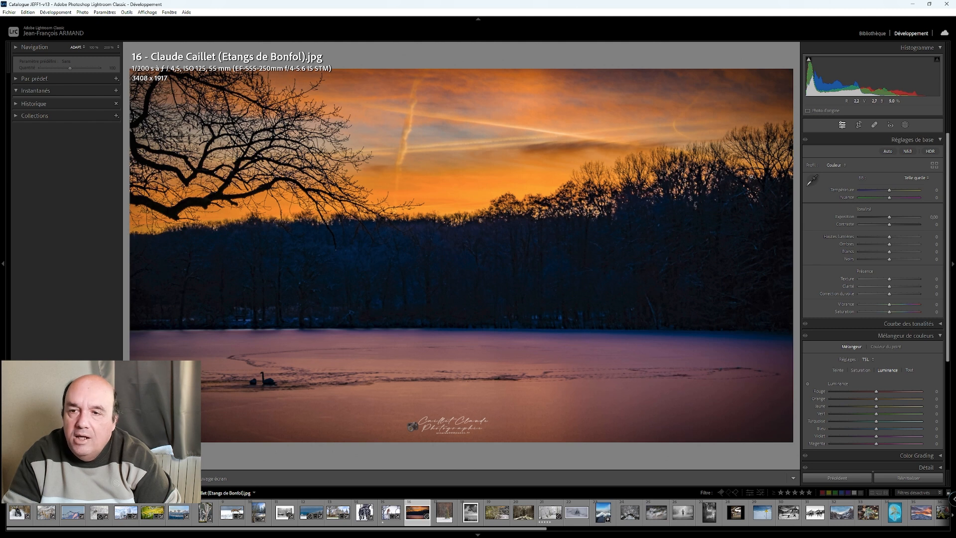
- Try a temperature change on the sunset lake photo and reset it
mouse_move(890, 192)
mouse_down()
mouse_move(865, 190)
mouse_move(915, 192)
mouse_move(874, 196)
mouse_move(890, 195)
mouse_up()
double_click(890, 193)
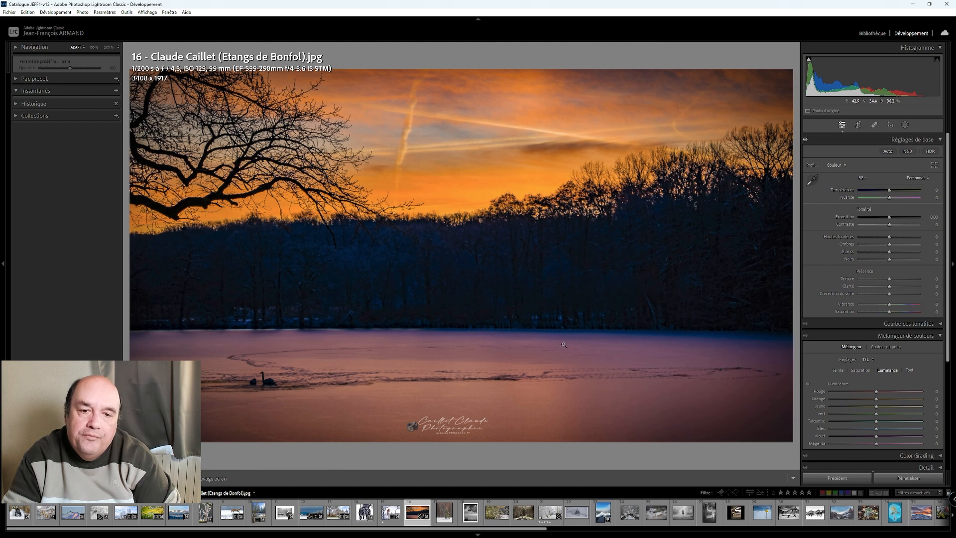
- Add a linear gradient mask over the frozen lake, set its temperature to 16 and tint to −10, and compare with the original
click(905, 126)
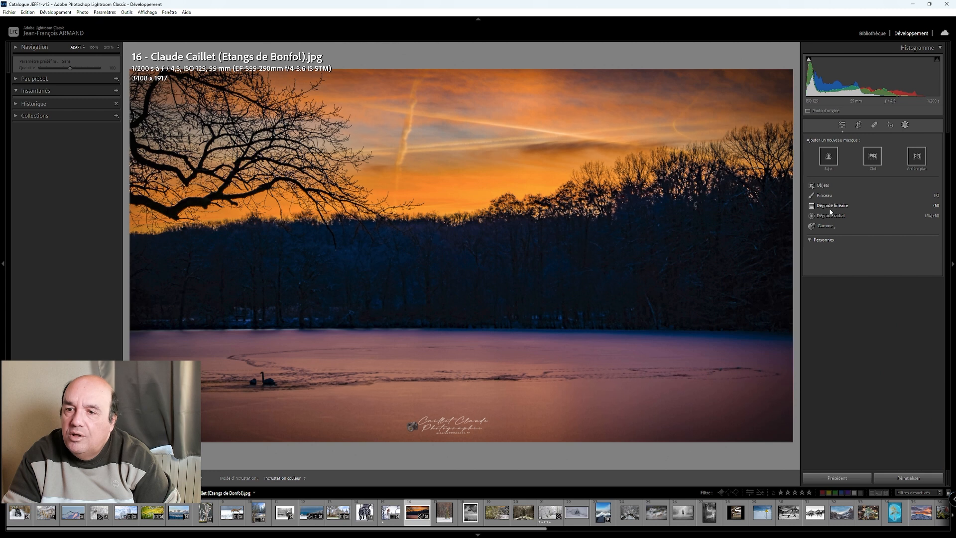
click(831, 206)
drag(449, 369, 455, 325)
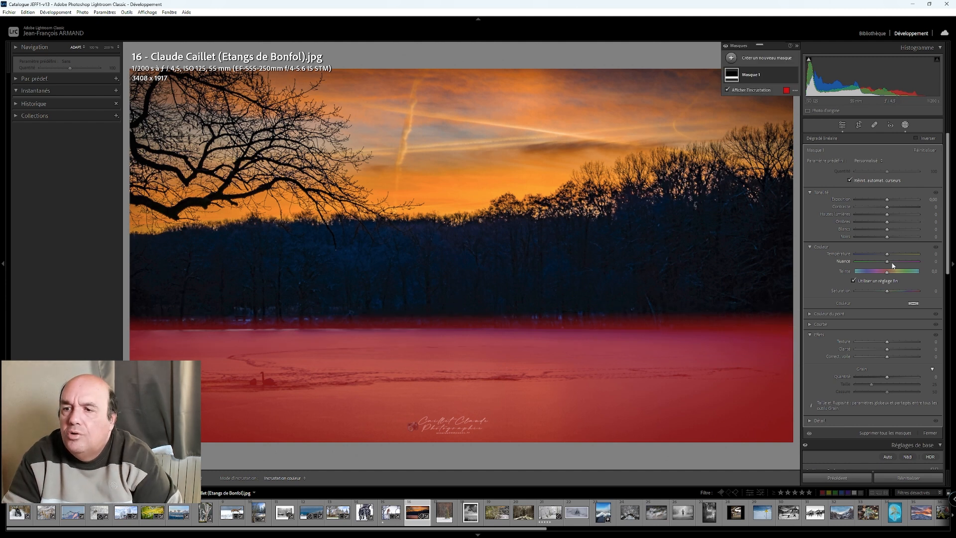
drag(887, 255, 890, 257)
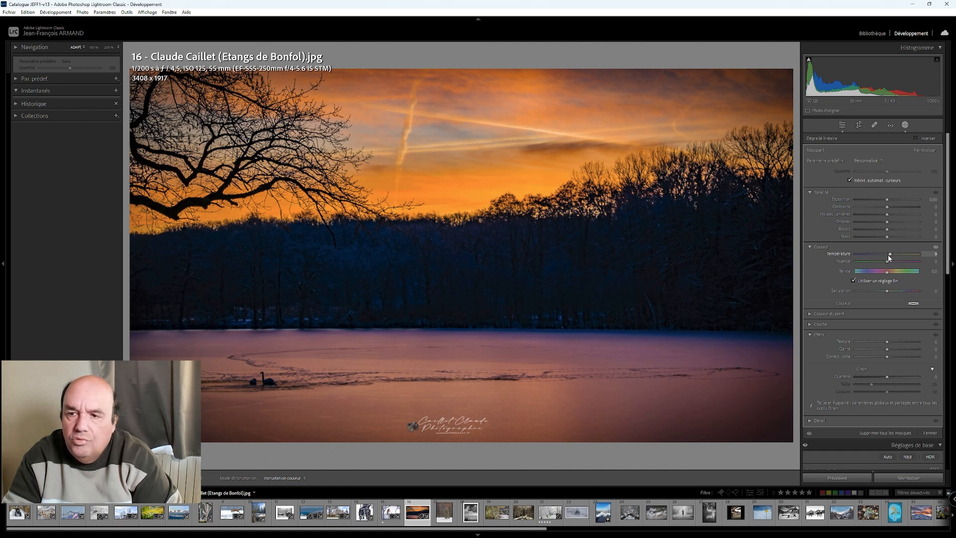
drag(890, 257, 887, 263)
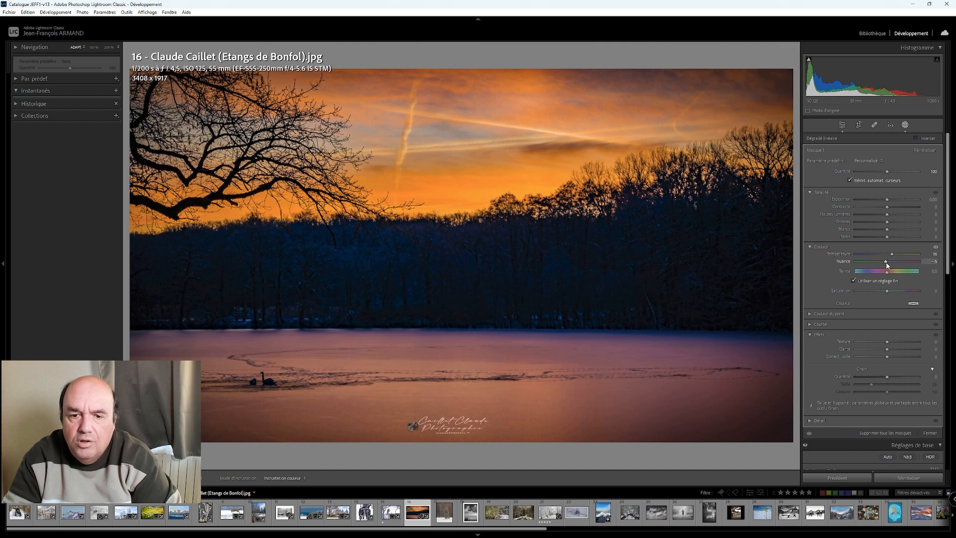
drag(886, 261, 886, 262)
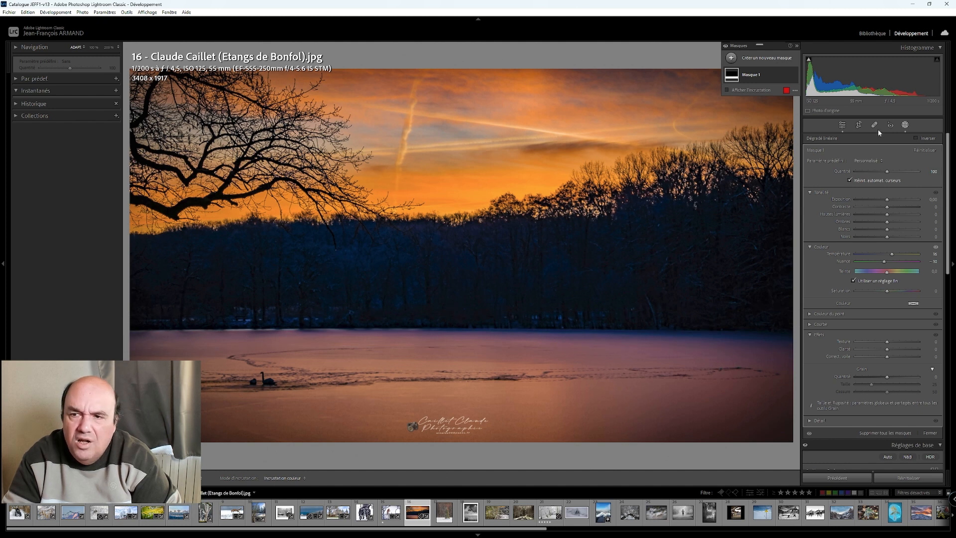
click(843, 125)
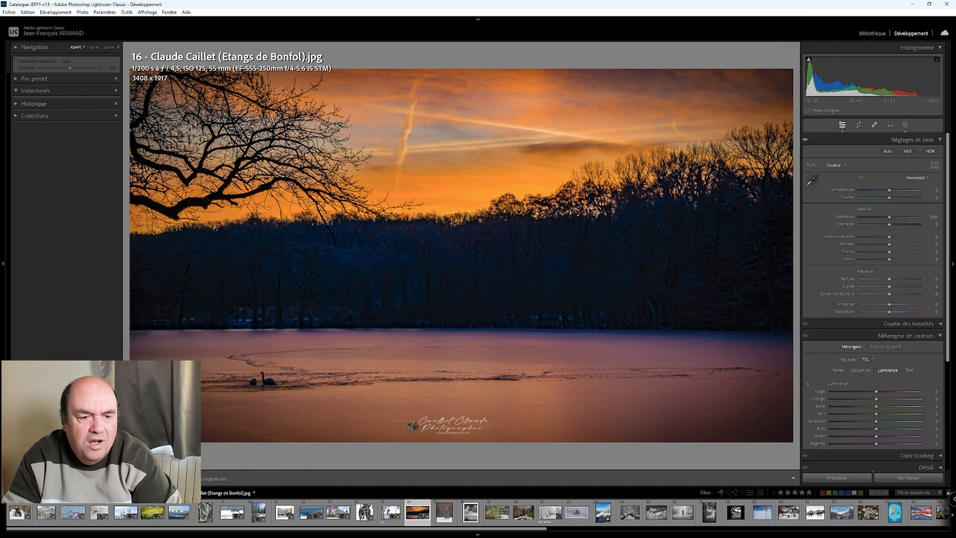
key(y)
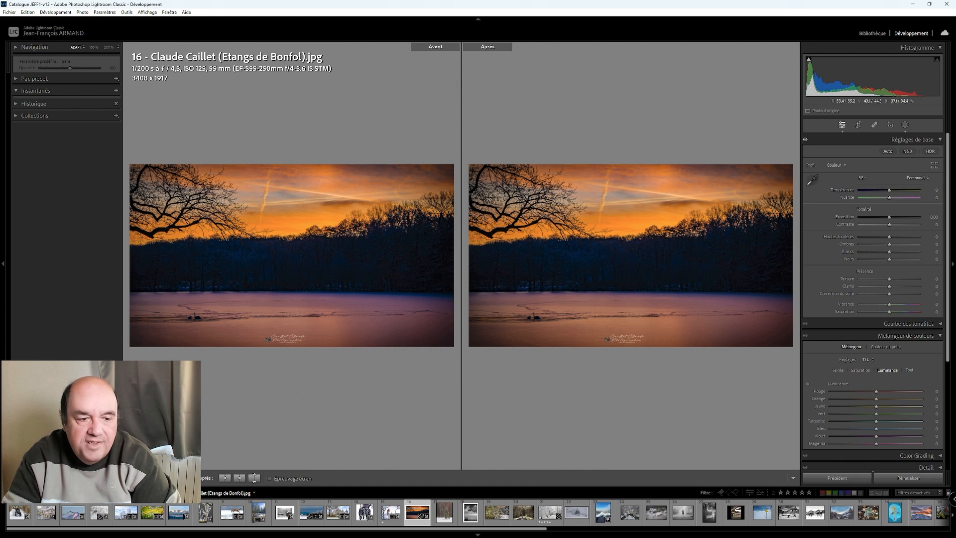
key(y)
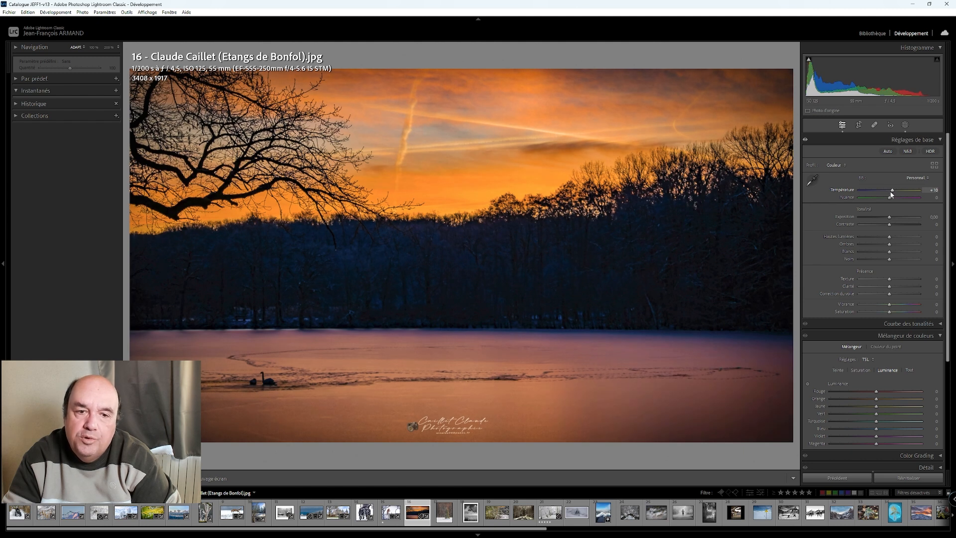
- Warm the sunset lake photo to a temperature of +10 and lower its blacks to −60
mouse_move(890, 246)
mouse_down()
mouse_move(924, 252)
mouse_move(862, 256)
mouse_move(886, 260)
mouse_move(883, 246)
mouse_up()
double_click(883, 244)
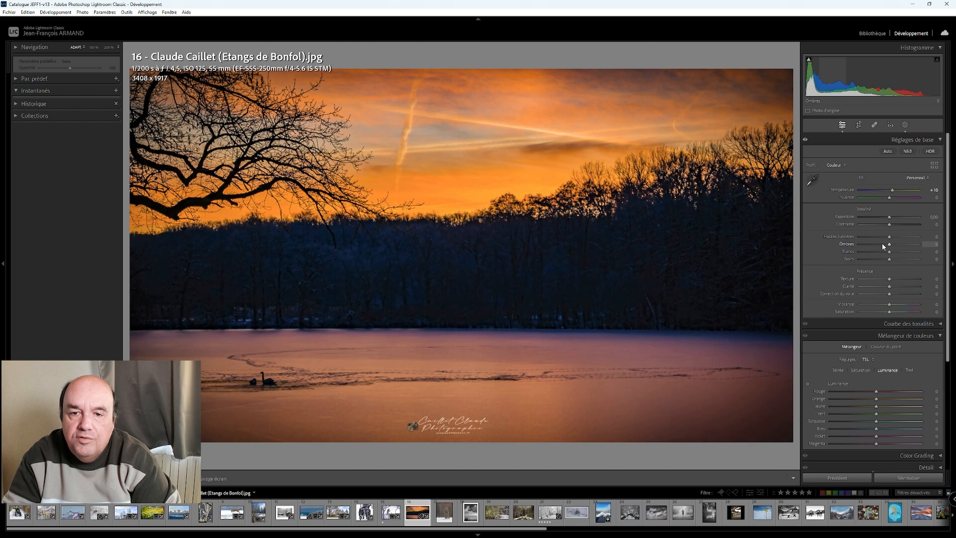
scroll(886, 252, down, 2)
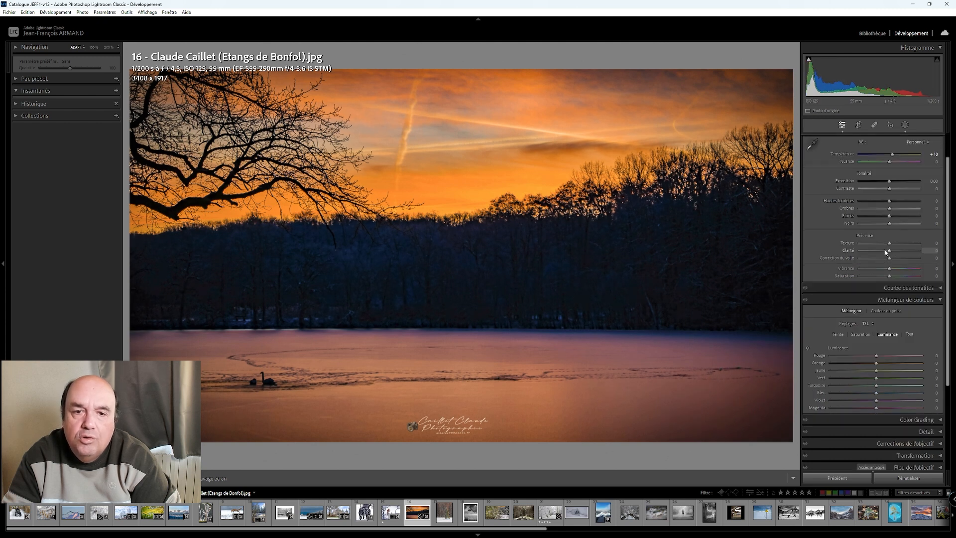
mouse_move(889, 208)
mouse_down()
mouse_move(925, 221)
mouse_move(870, 225)
mouse_move(883, 226)
mouse_up()
double_click(877, 210)
scroll(883, 226, down, 2)
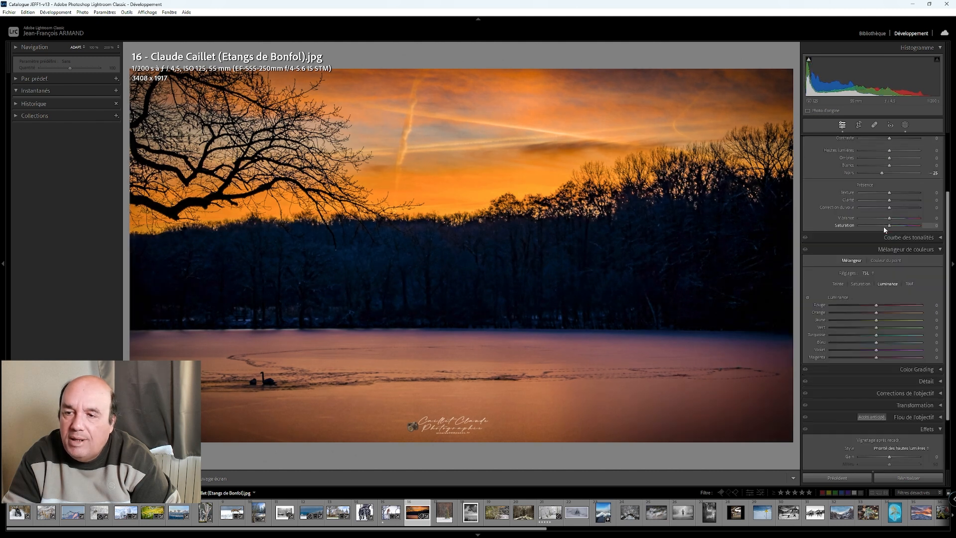
scroll(883, 226, up, 2)
key(Down)
key(Down)
key(Down)
key(Down)
key(Down)
key(Down)
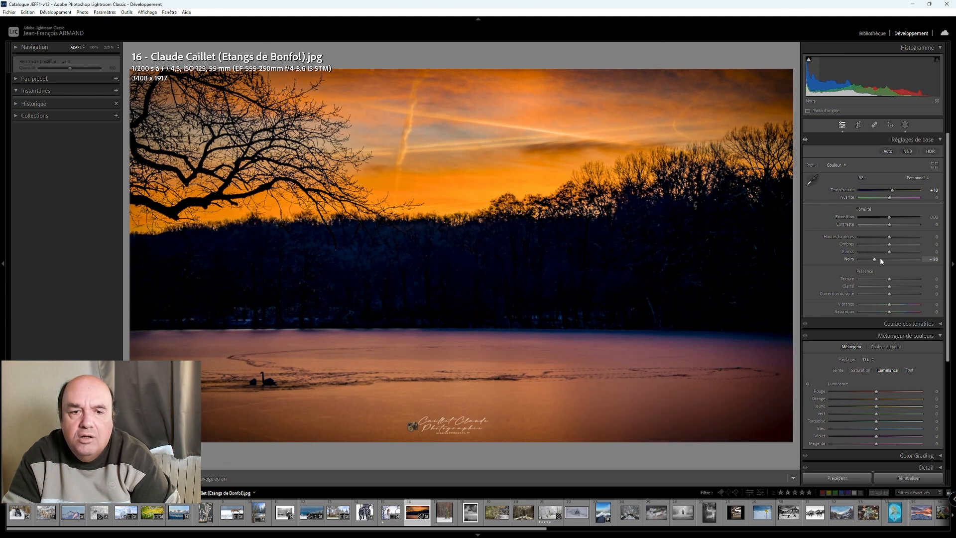
- Lower the sunset lake photo's shadows to −89 and raise its exposure to +0.70
drag(890, 246, 862, 247)
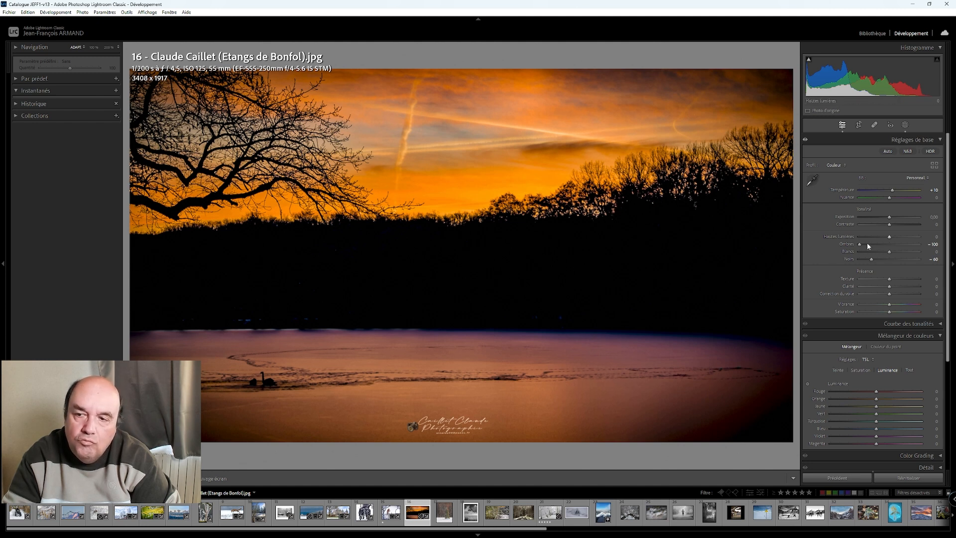
mouse_move(859, 244)
mouse_down()
mouse_move(886, 245)
mouse_move(862, 246)
mouse_up()
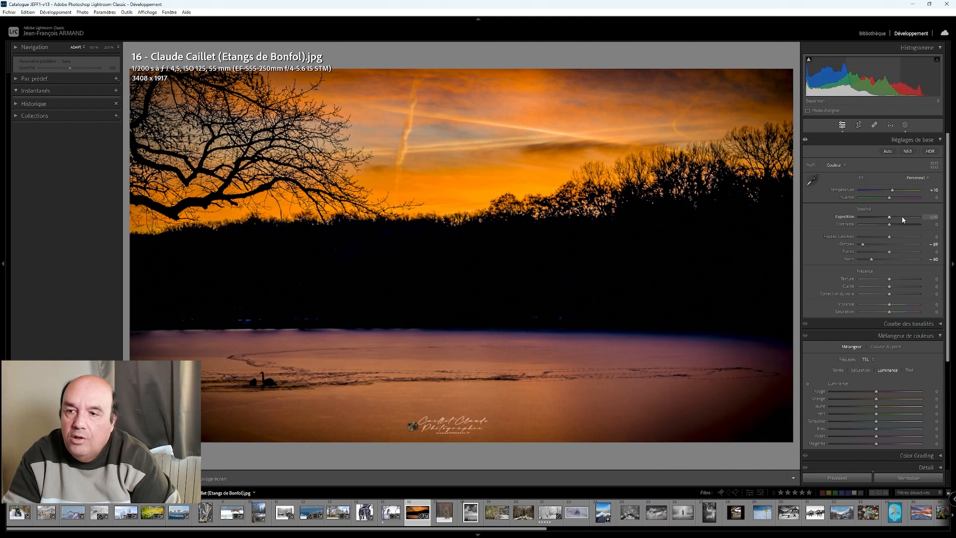
key(Up)
key(Up)
key(Up)
key(Up)
key(Up)
key(Up)
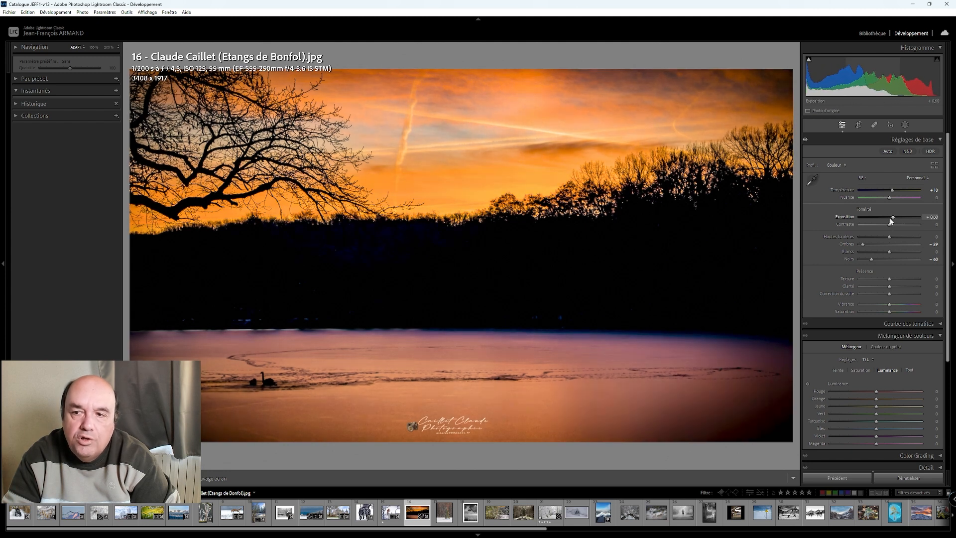
key(Up)
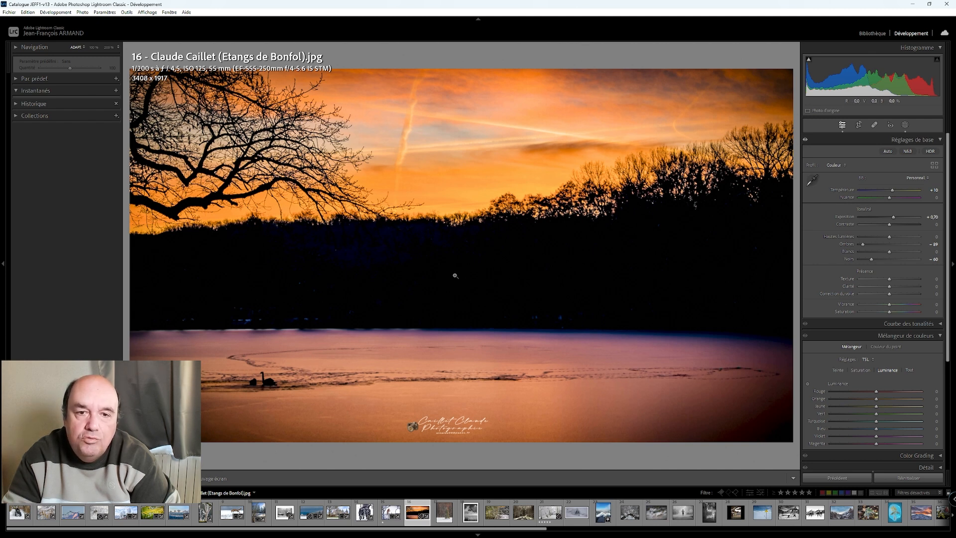
- Compare the edited sunset photo with its original side by side and move on to the next photo, viewed in full
key(y)
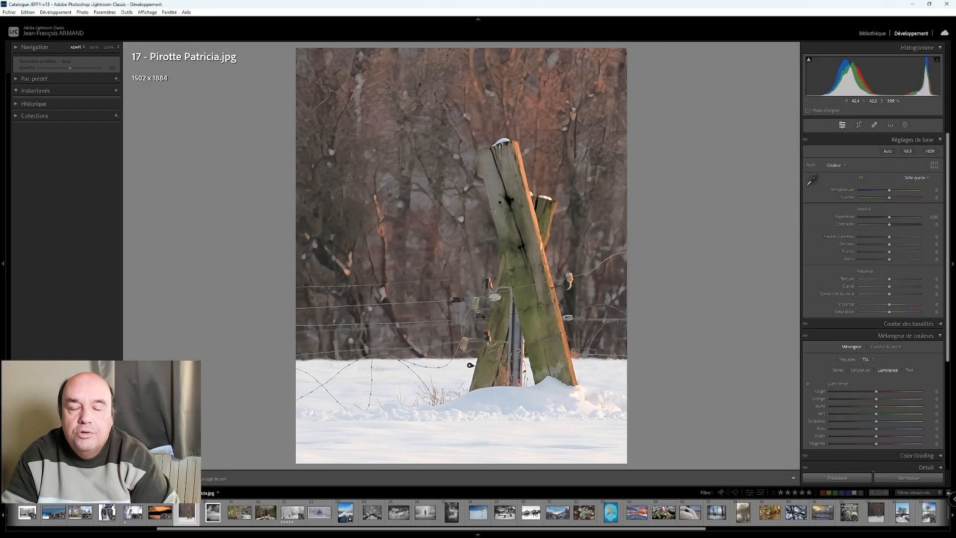
click(478, 312)
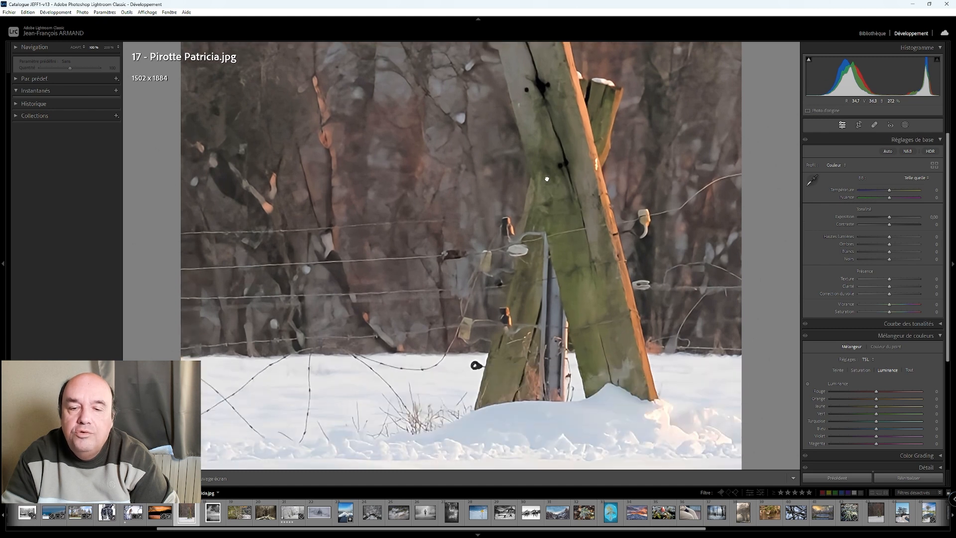
click(518, 254)
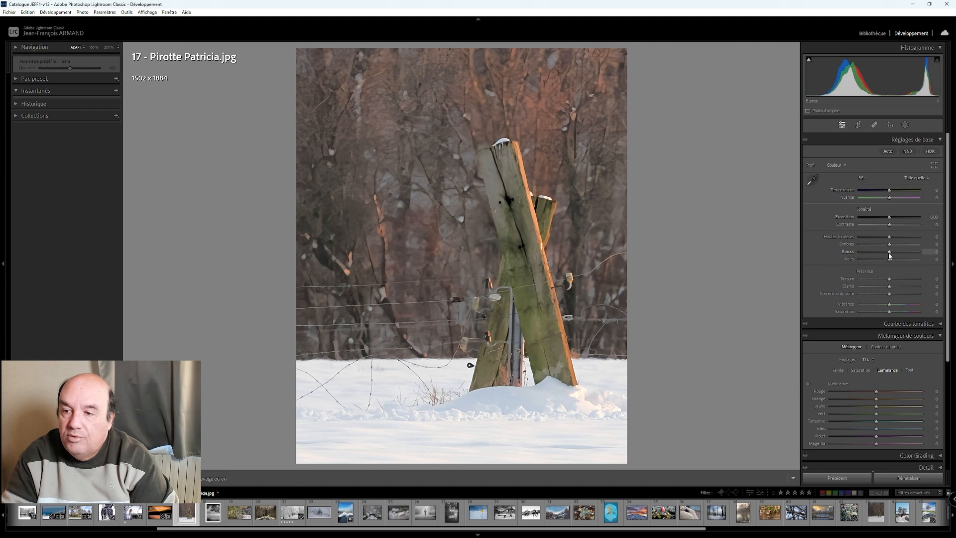
- Raise the wooden post photo's whites to +60, lower its contrast and set dehaze to +50
key(Up)
key(Up)
key(Up)
key(Up)
key(Up)
key(Up)
key(Up)
key(Up)
key(Up)
key(Up)
key(Up)
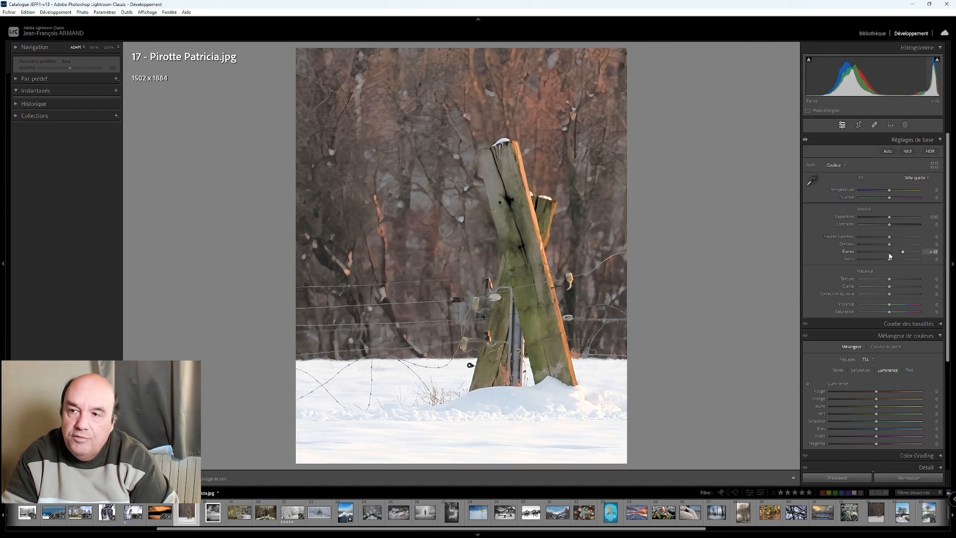
key(Up)
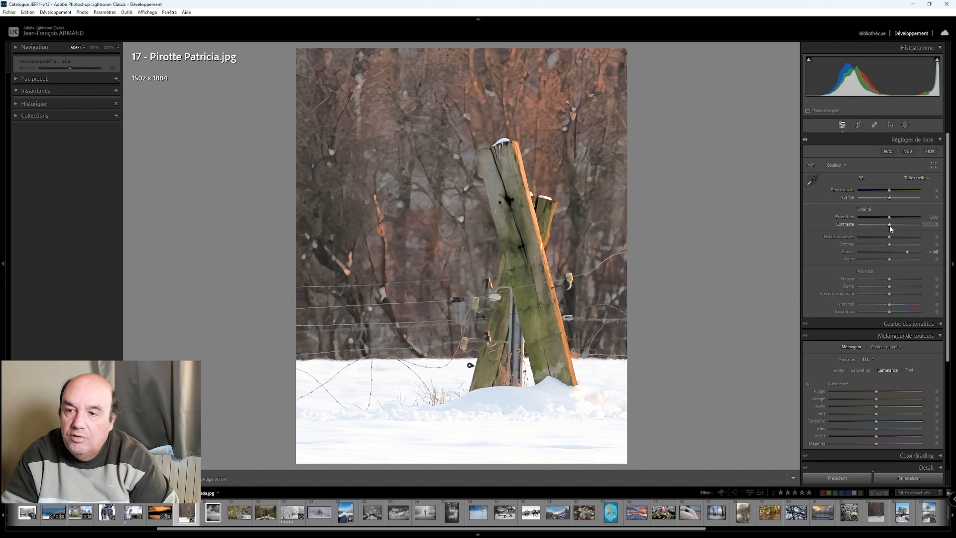
drag(873, 226, 871, 225)
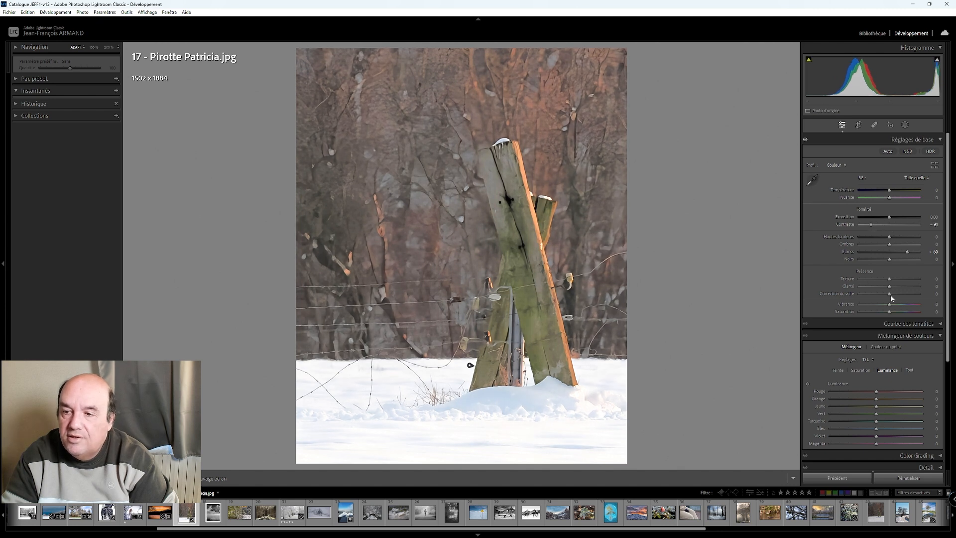
key(Up)
key(Up)
key(Up)
key(Up)
key(Up)
key(Up)
key(Up)
key(Up)
key(Up)
key(Up)
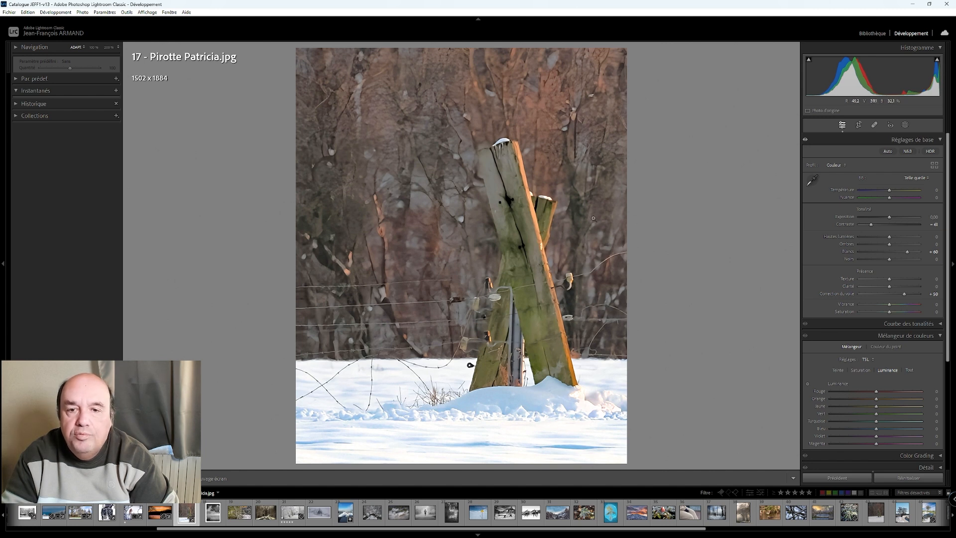
- Create a background mask around the wooden posts and subtract the snowy ground from it with a brush
click(905, 125)
click(916, 156)
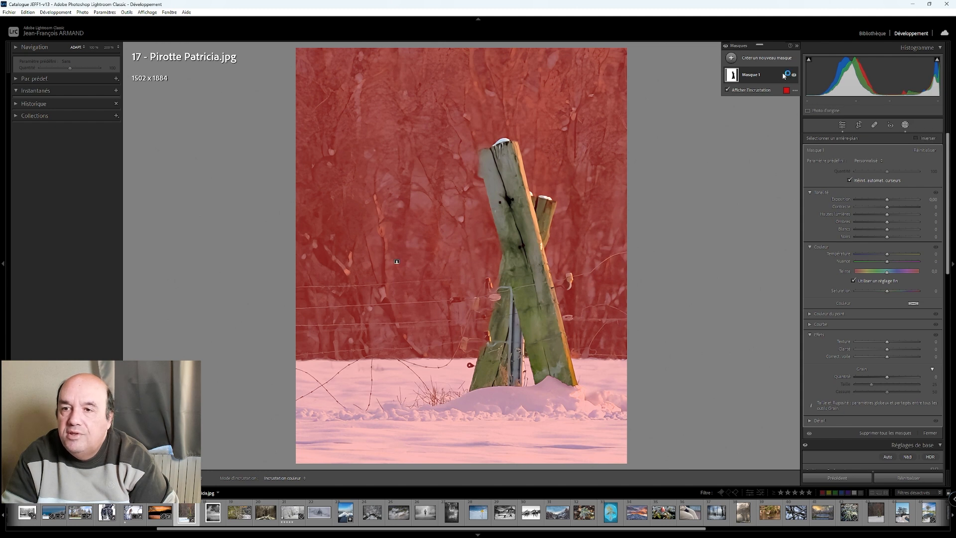
click(757, 76)
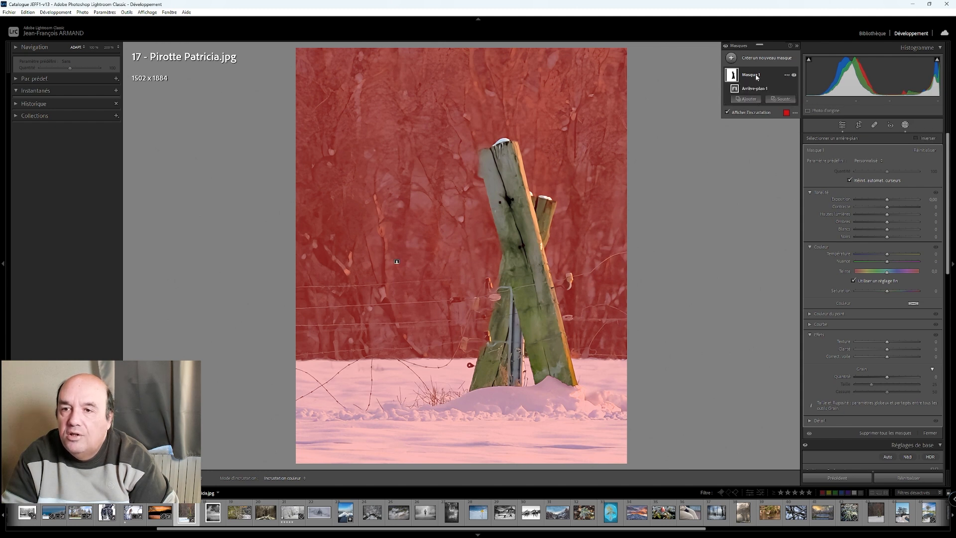
click(783, 99)
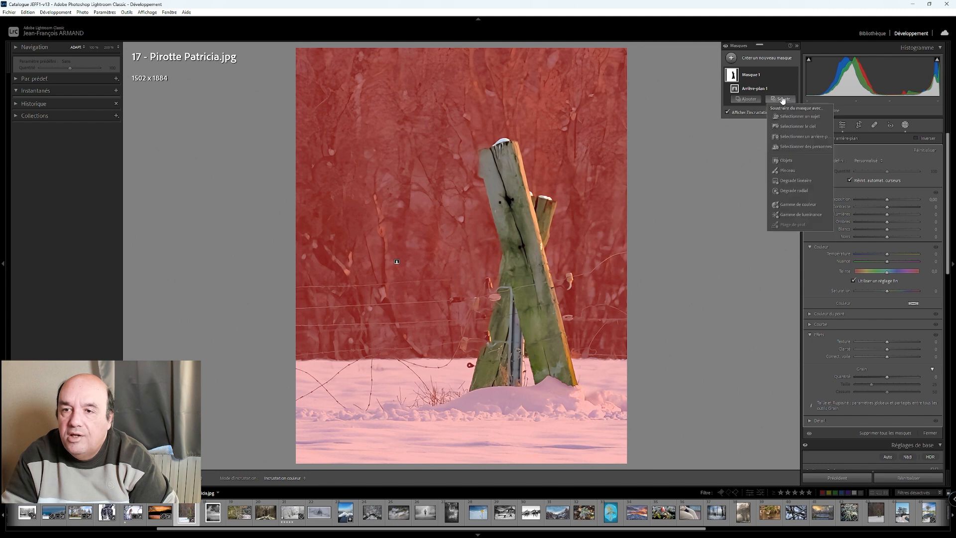
click(788, 170)
scroll(355, 385, up, 5)
mouse_move(278, 379)
mouse_down()
mouse_move(627, 385)
mouse_move(610, 458)
mouse_up()
mouse_move(509, 418)
mouse_down()
mouse_move(265, 429)
mouse_move(426, 467)
mouse_move(611, 474)
mouse_move(648, 462)
mouse_move(201, 422)
mouse_move(367, 453)
mouse_move(321, 426)
mouse_move(513, 406)
mouse_move(630, 409)
mouse_move(618, 392)
mouse_up()
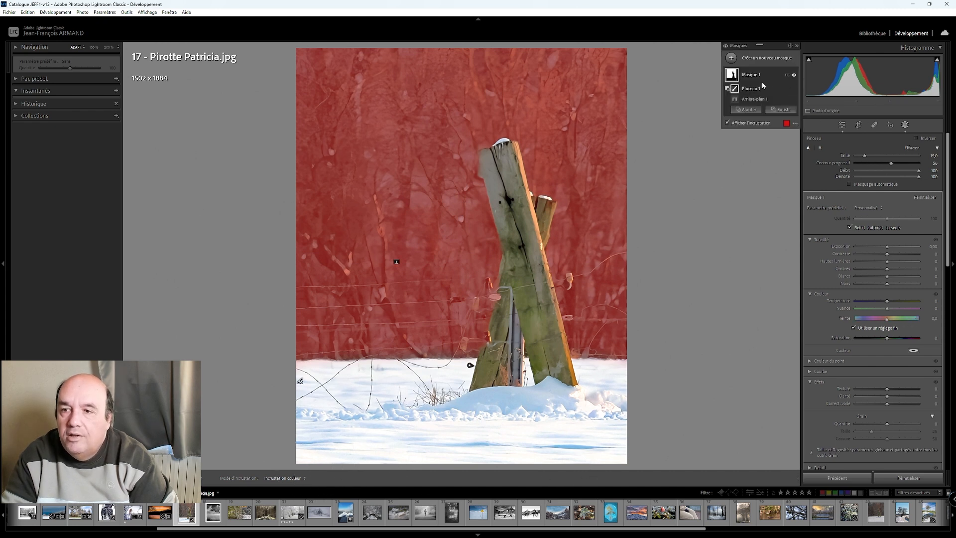
click(751, 76)
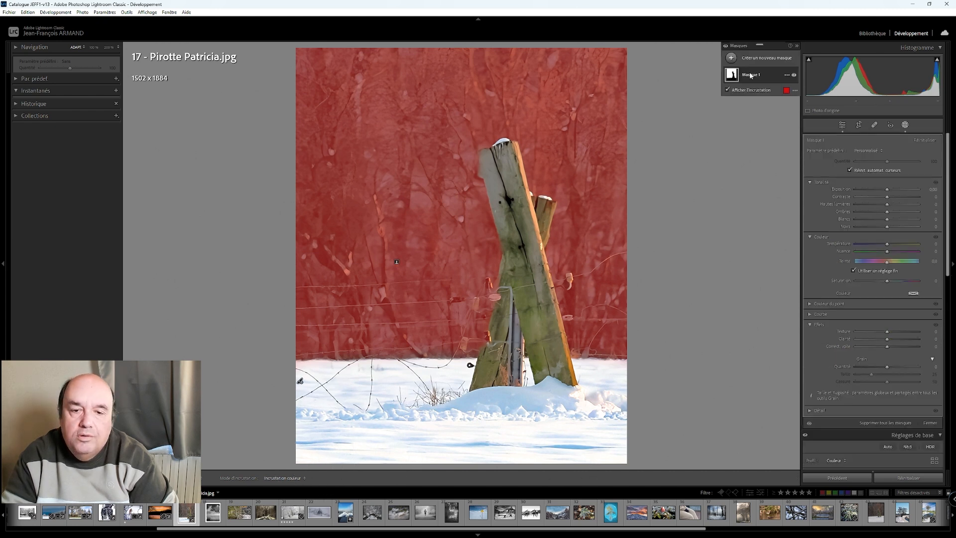
- Darken the masked forest background with contrast −100, shadows −100 and blacks −16
drag(887, 197, 852, 206)
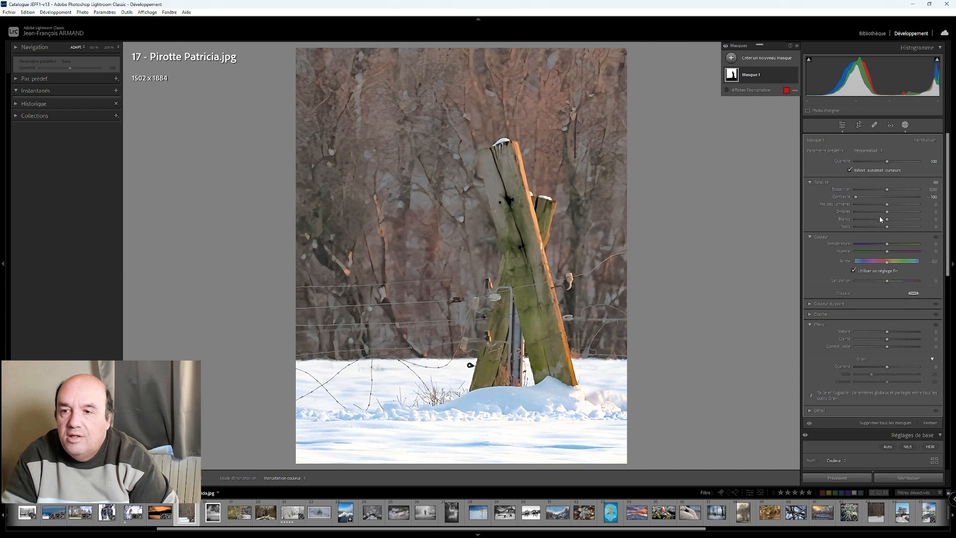
drag(888, 194, 882, 228)
double_click(877, 191)
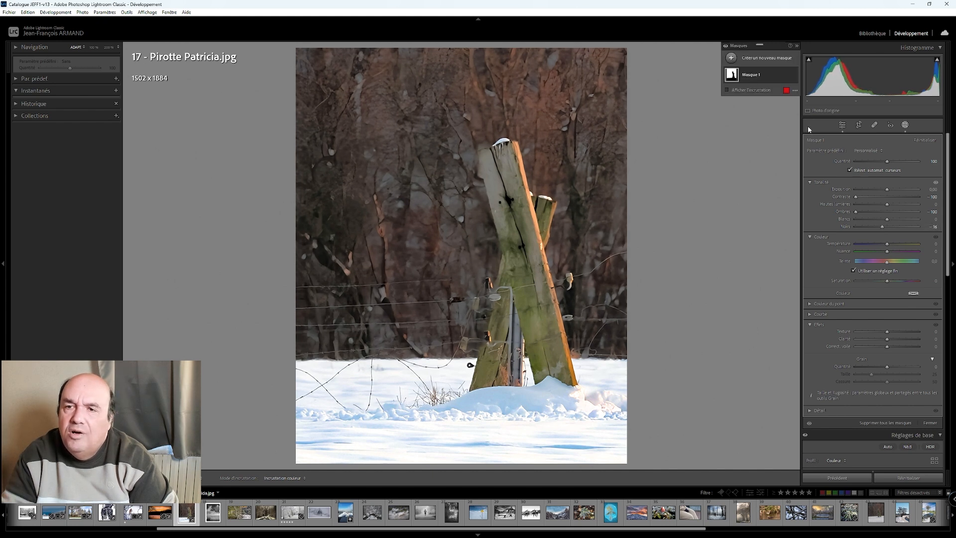
- Duplicate and invert the background mask, then raise the exposure of the posts and snow to 0.30
right_click(751, 74)
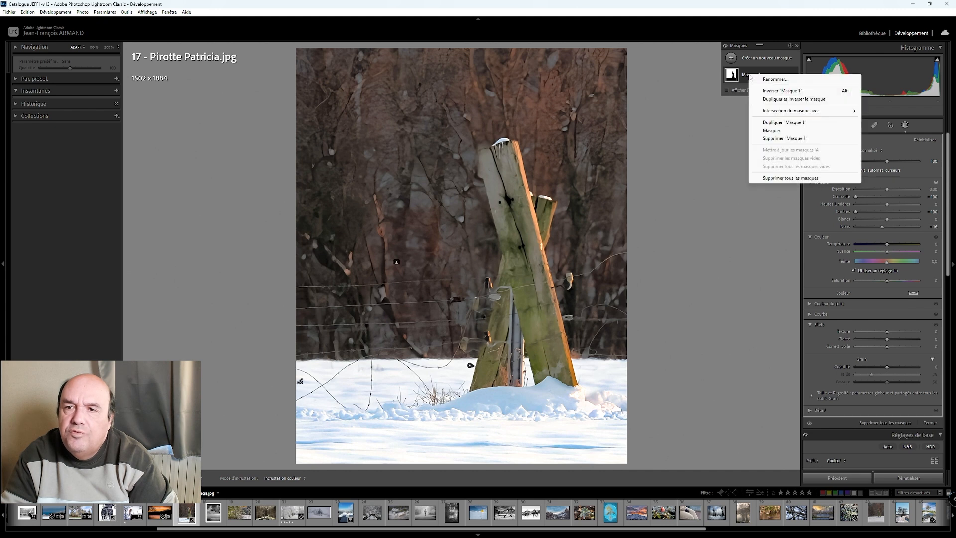
click(790, 99)
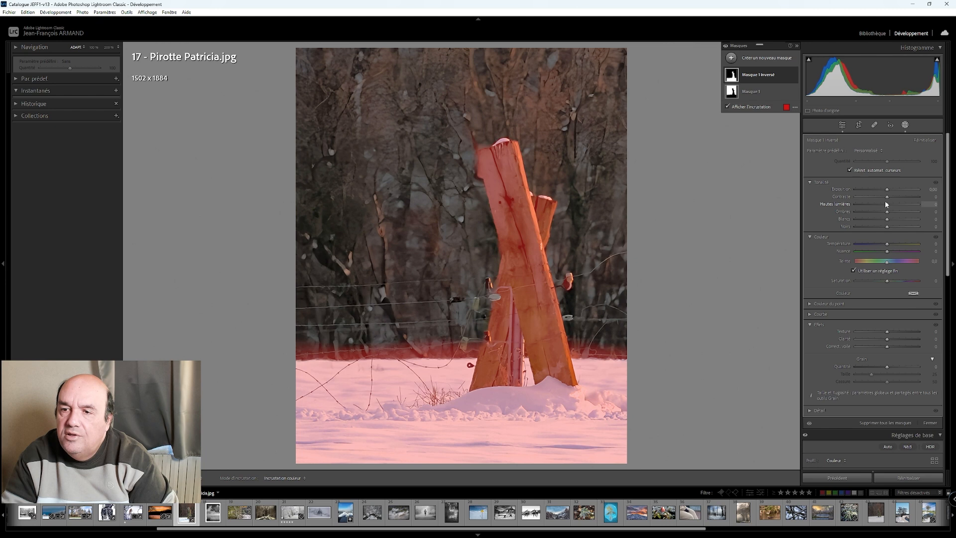
drag(888, 191, 889, 191)
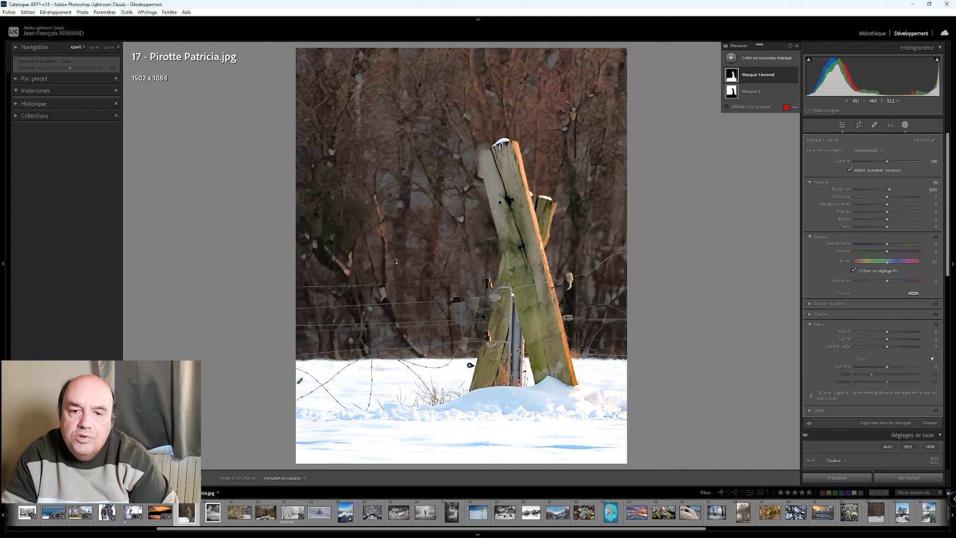
click(842, 125)
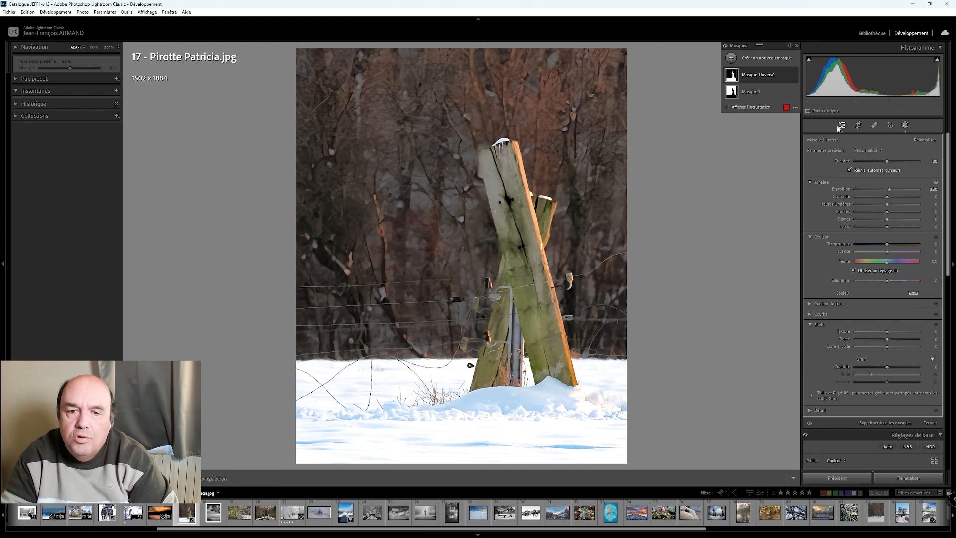
- Zoom in on the base of the wooden posts and compare the edit with the original side by side
click(509, 256)
drag(533, 287, 528, 194)
key(y)
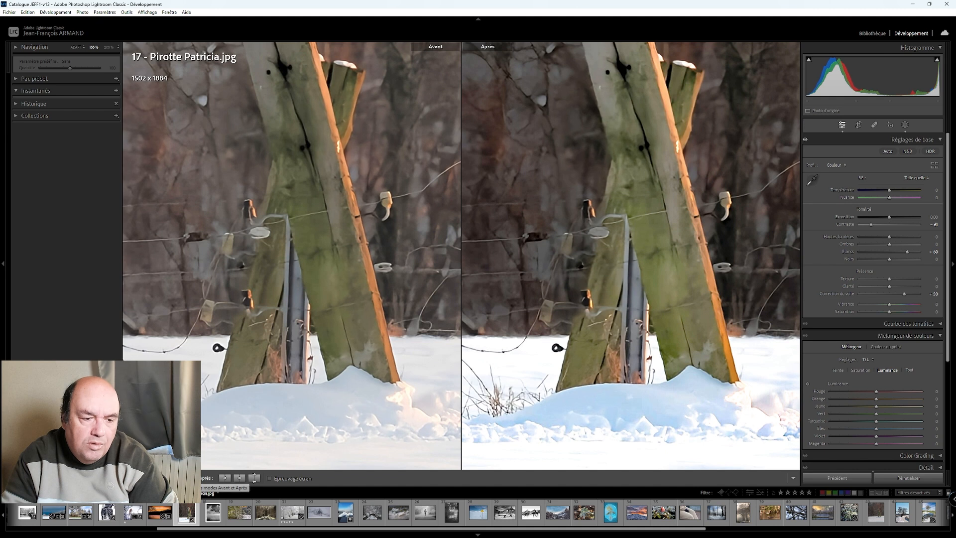
- Compare the whole wooden posts photo with its original side by side and return to the single view
key(y)
click(532, 207)
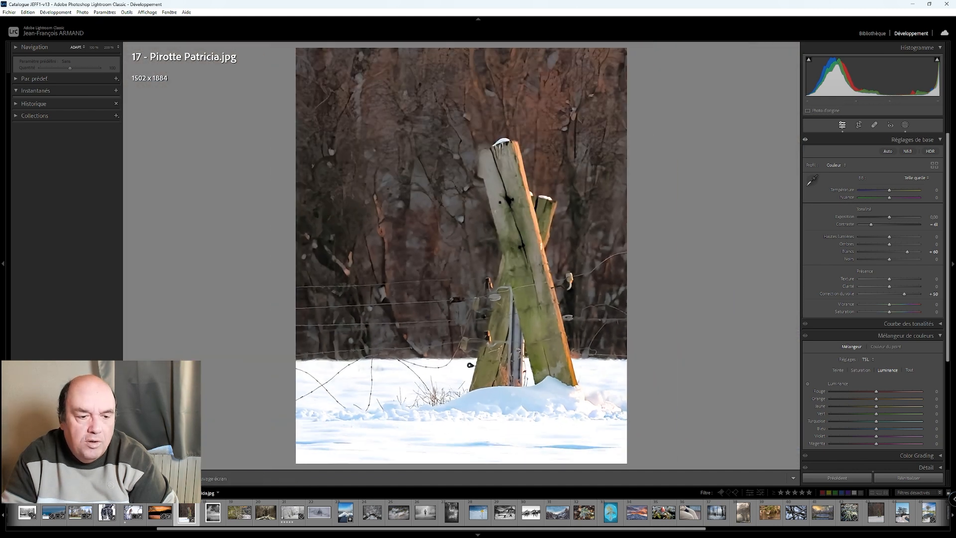
key(y)
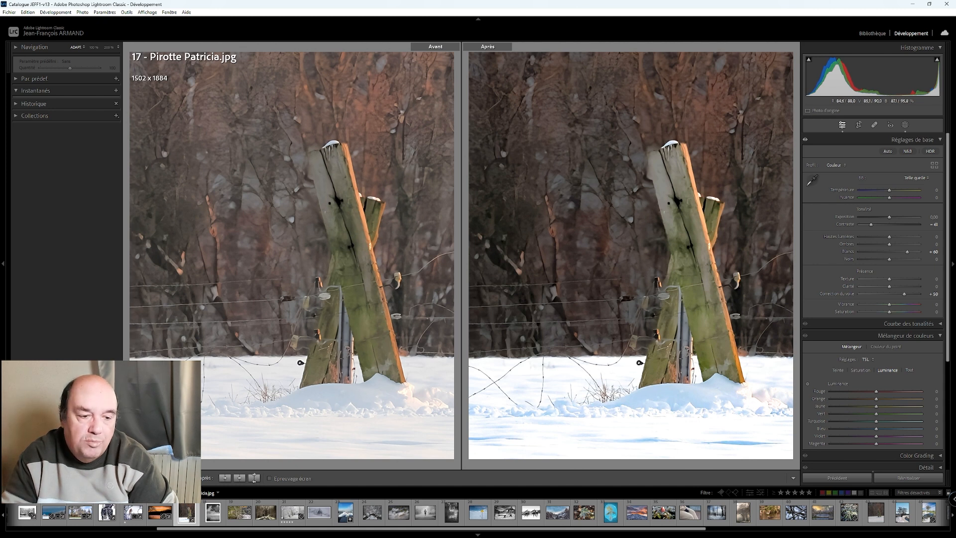
key(y)
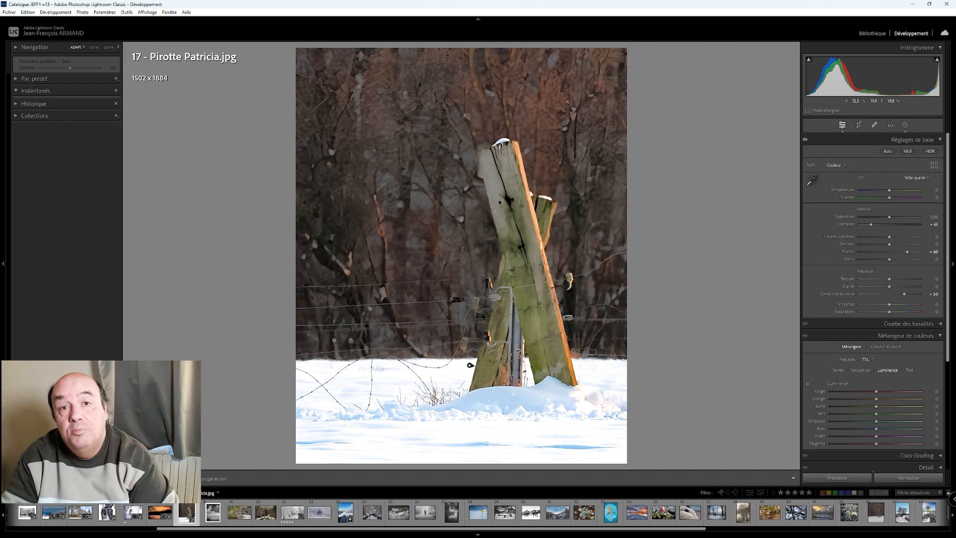
- Open photo 18, the black-and-white snowy street, and raise its whites to +55
click(222, 514)
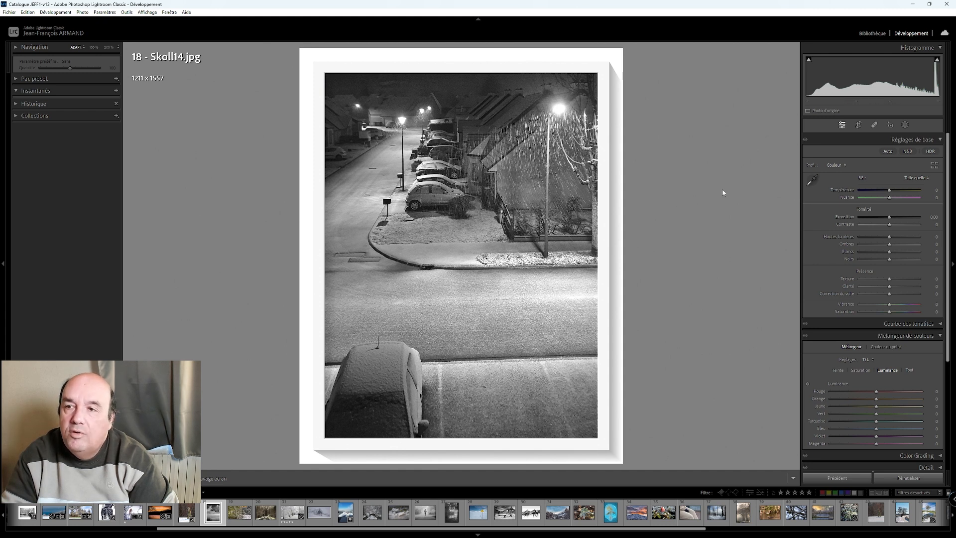
mouse_move(937, 60)
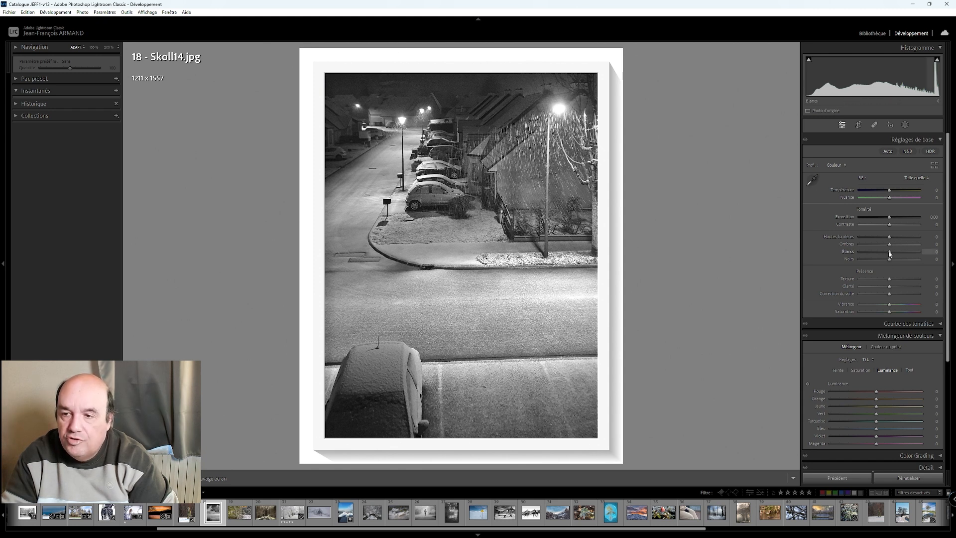
key(Up)
key(Up)
key(Up)
key(Up)
key(Up)
key(Up)
key(Up)
key(Up)
key(Up)
key(Up)
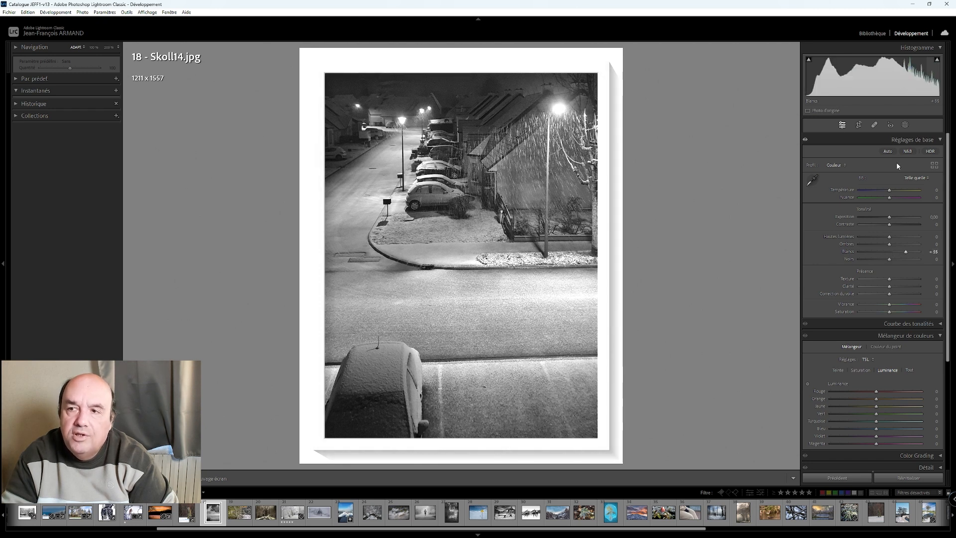
click(937, 60)
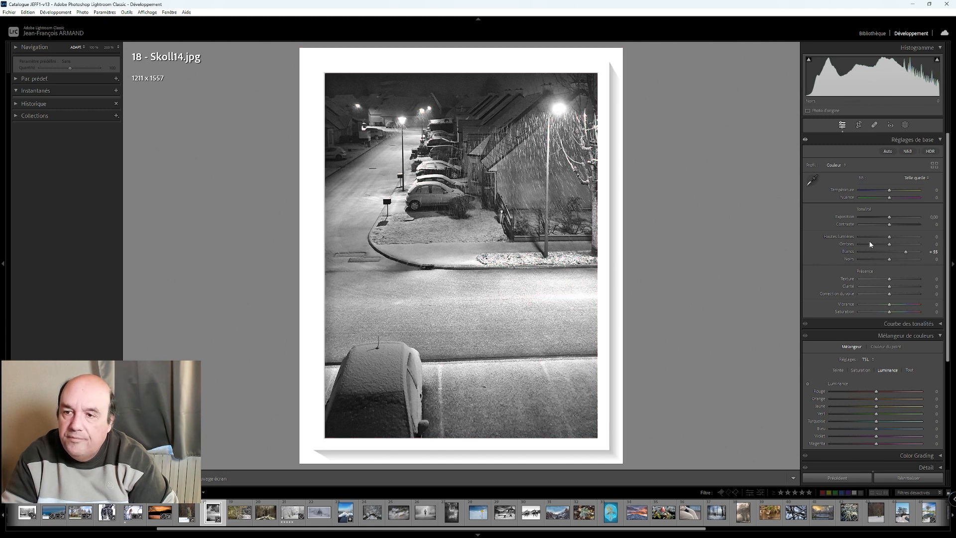
- Set the street photo's contrast to −90 and its dehaze to +80
drag(891, 228, 863, 225)
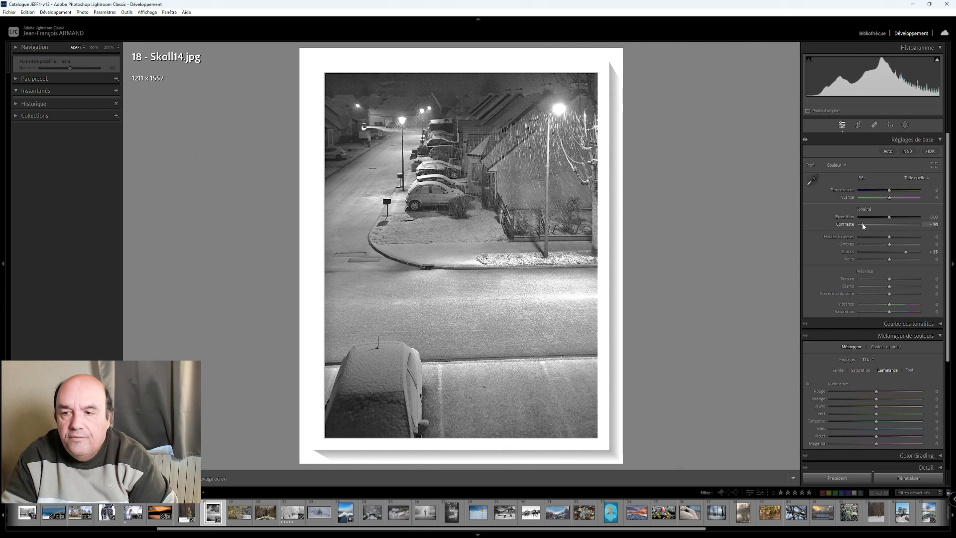
key(shift+Up)
key(shift+Up)
key(shift+Up)
key(shift+Up)
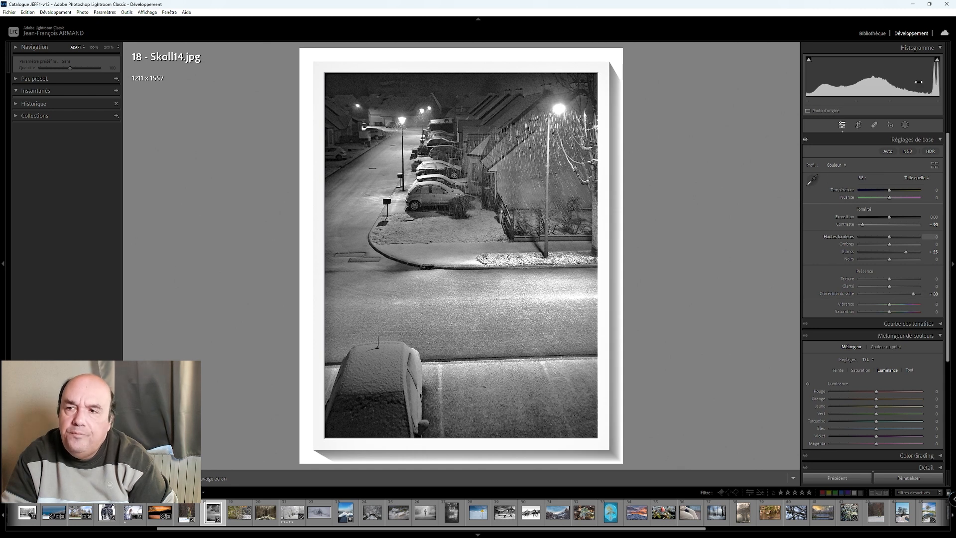
- Check the street photo for clipped highlights and lower its blacks to −74
click(938, 59)
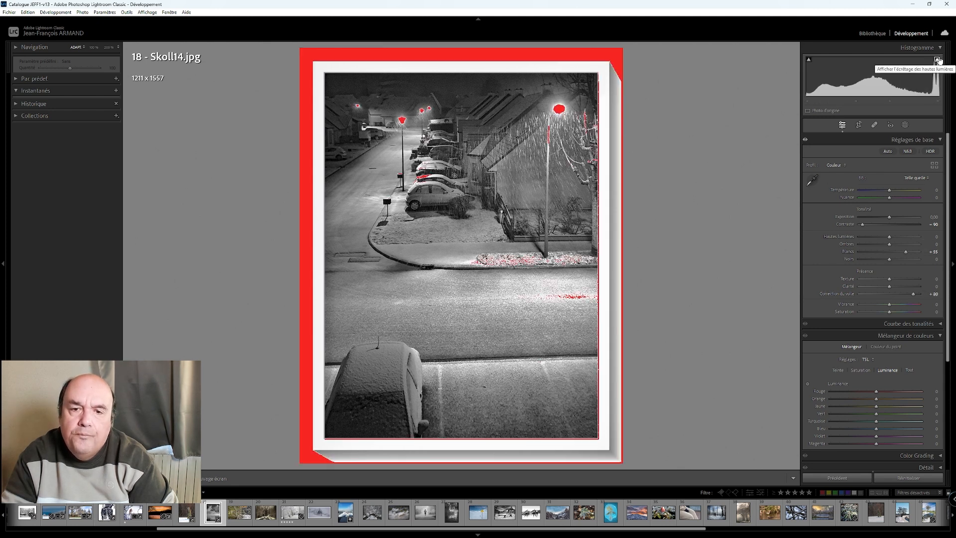
click(938, 60)
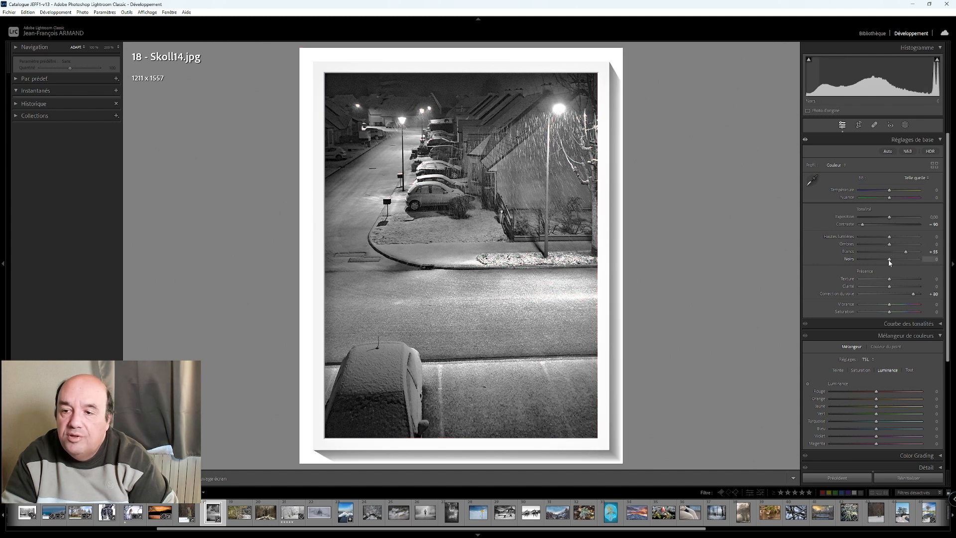
drag(890, 263, 867, 268)
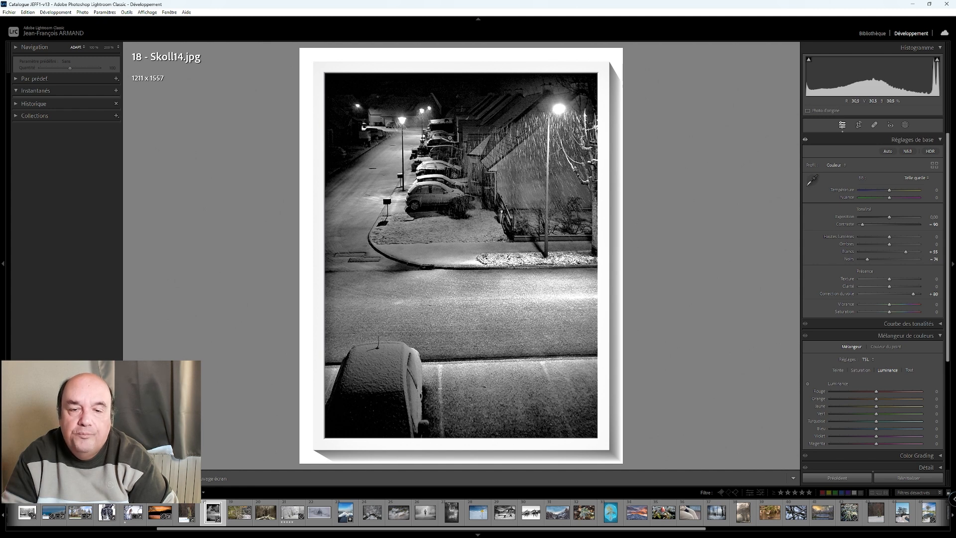
- Raise the street photo's exposure to +0.80 and compare the result with the original side by side
click(891, 218)
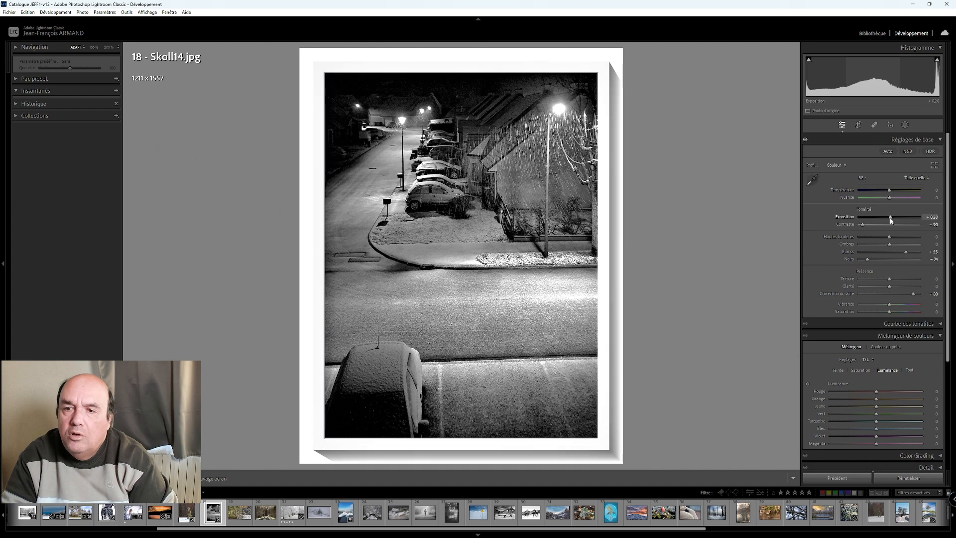
key(Up)
key(Up)
key(Up)
key(Up)
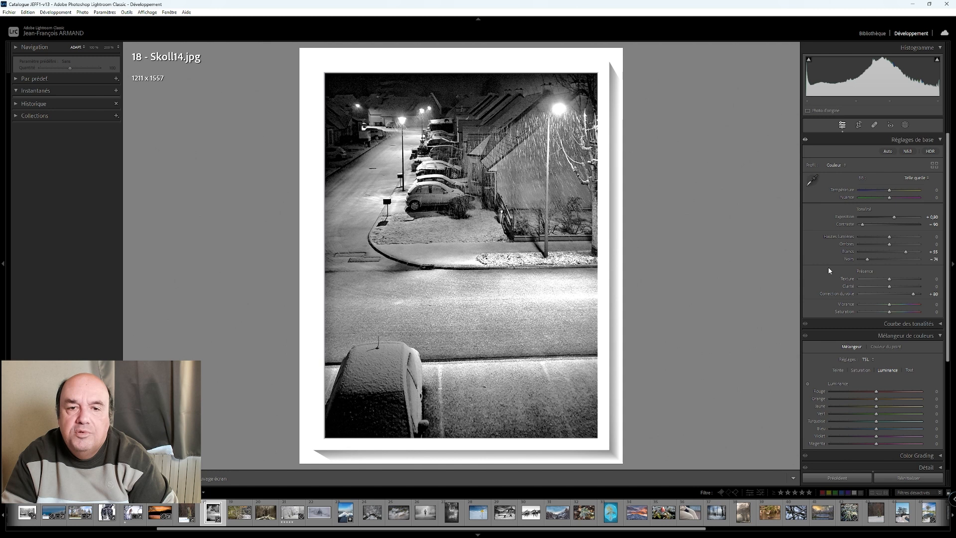
key(y)
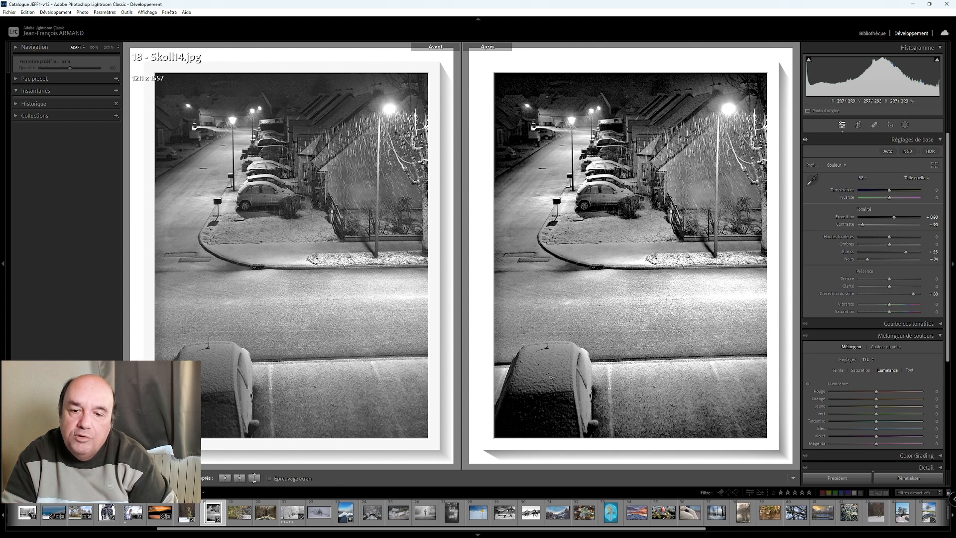
- Try to crop the foreground car out of the street photo with the original aspect ratio locked, then reset the crop
click(859, 125)
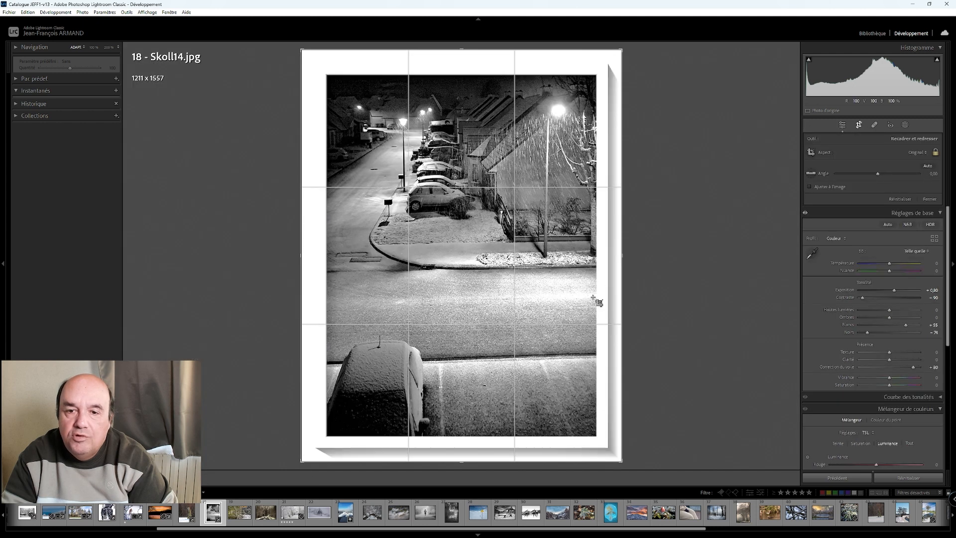
drag(457, 461, 444, 402)
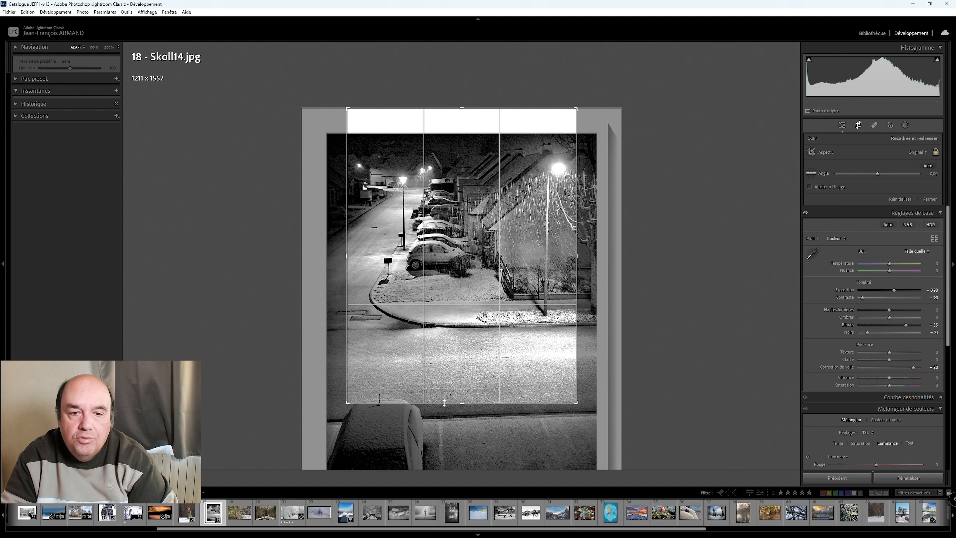
right_click(451, 108)
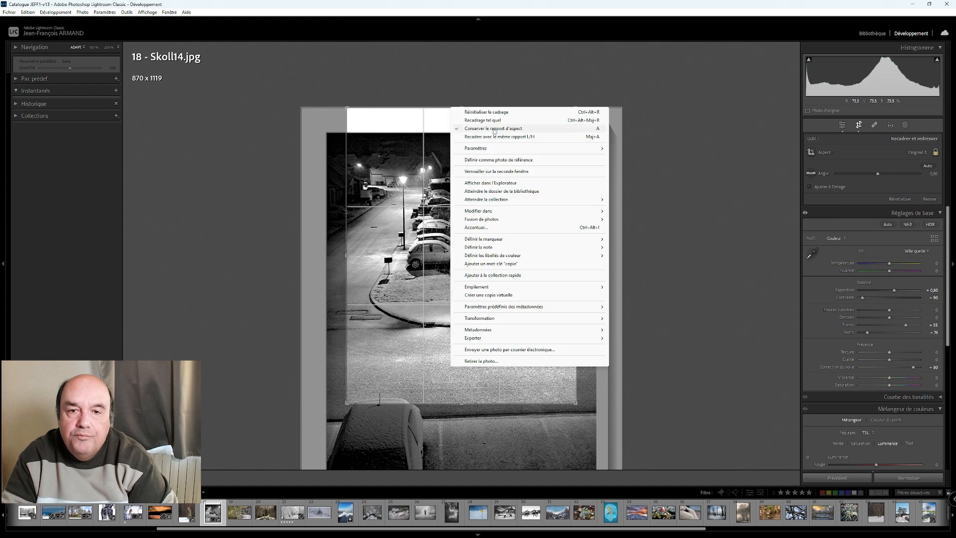
click(487, 112)
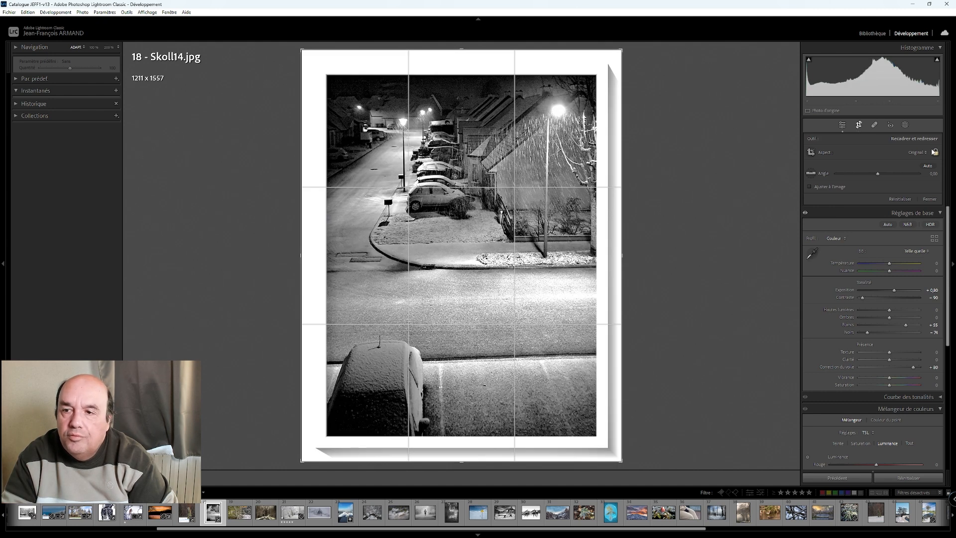
- Try a free-ratio crop of about 1211 x 1068 that cuts the foreground car out, then reset it
drag(463, 462, 453, 378)
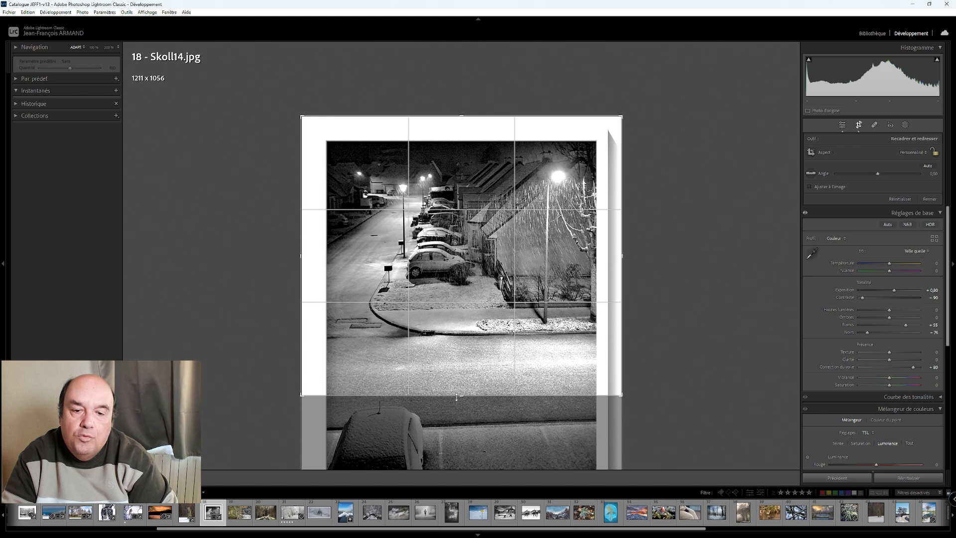
drag(457, 398, 458, 401)
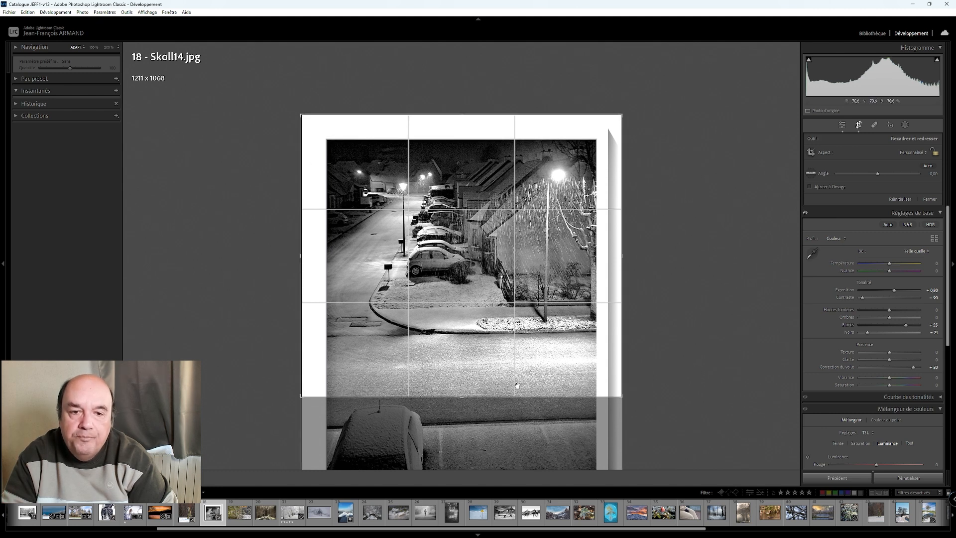
right_click(459, 315)
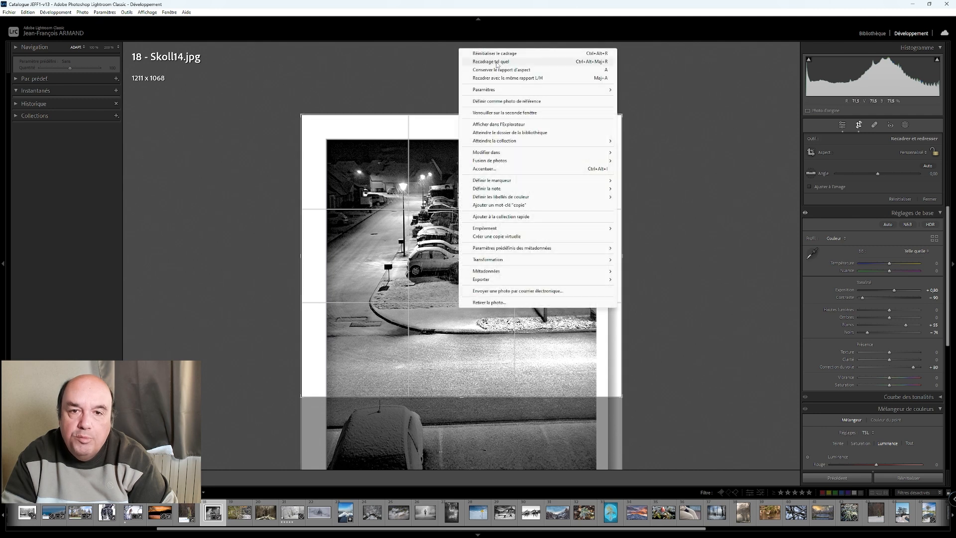
click(483, 53)
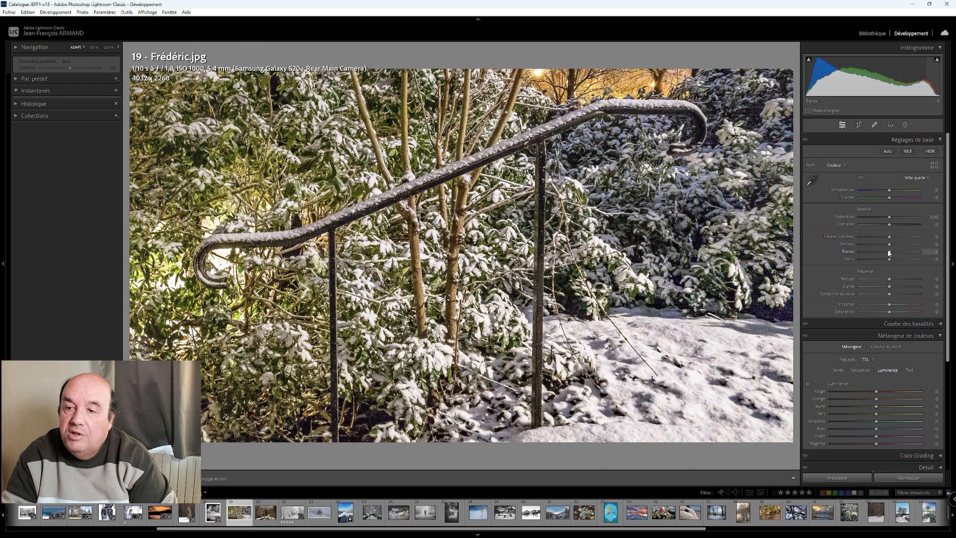
- Set whites to +51, contrast to −86 and blacks to −38 with slight dehaze on photo 19, the snowy handrail, and inspect it up close
drag(890, 253, 906, 255)
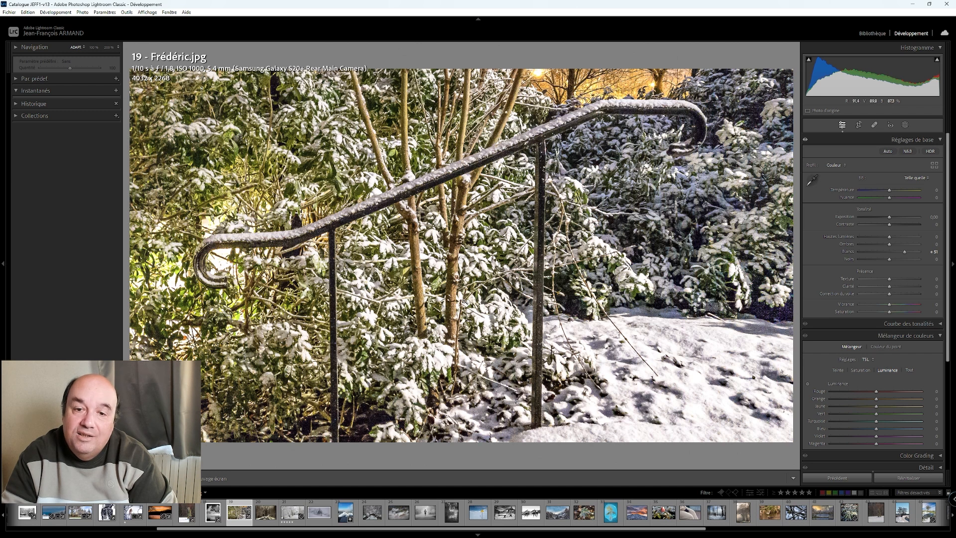
drag(891, 225, 865, 224)
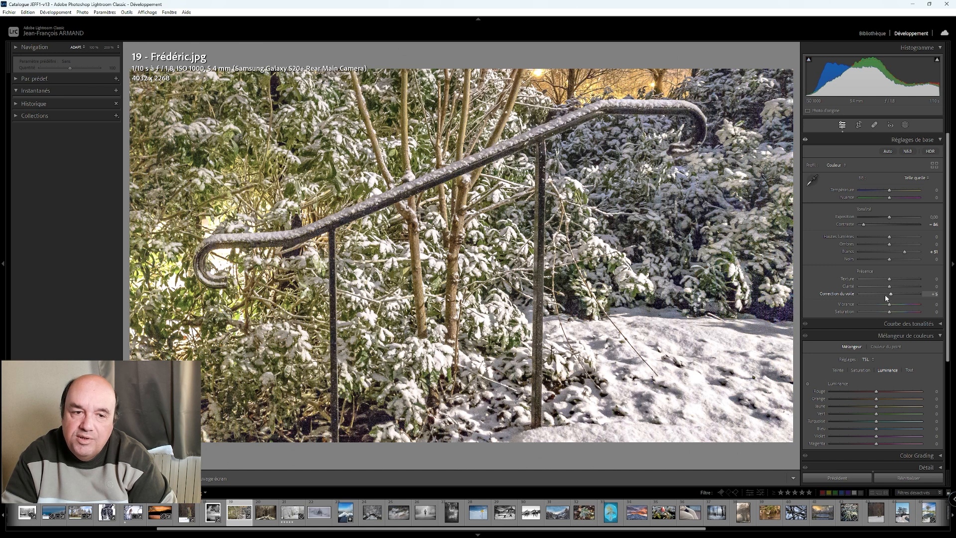
drag(887, 260, 878, 259)
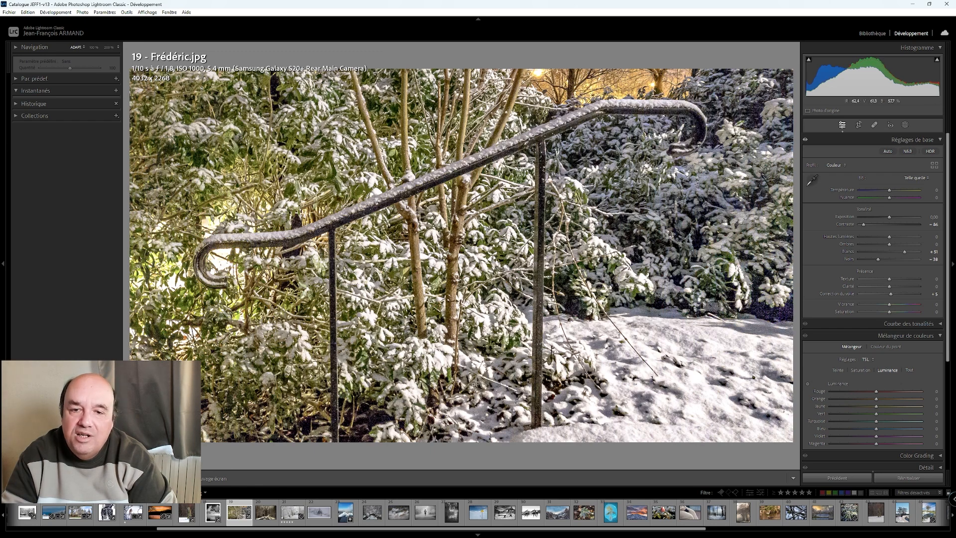
click(474, 384)
click(474, 385)
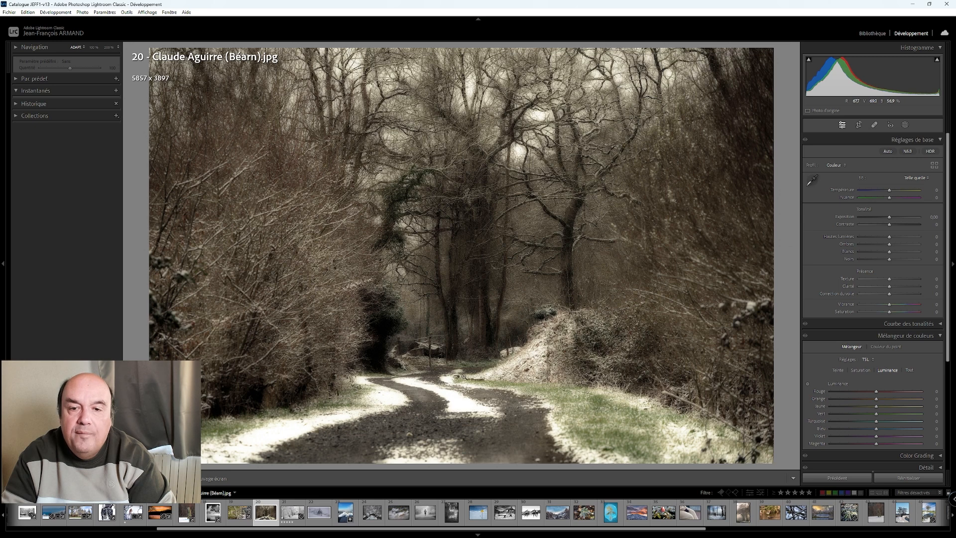
- Inspect the snowy forest track in photo 20 up close and try saturation values of −100 and −26, resetting them
click(462, 374)
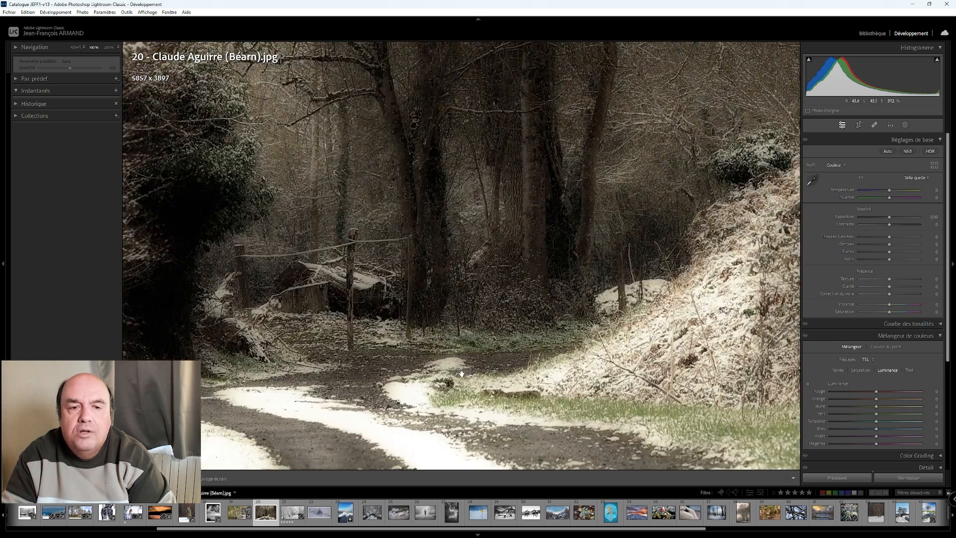
click(462, 374)
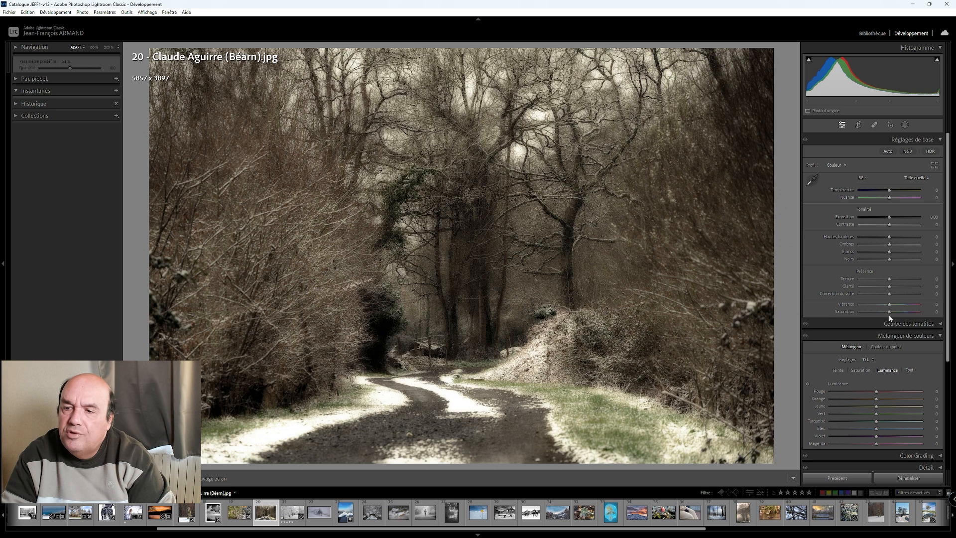
drag(888, 313, 854, 315)
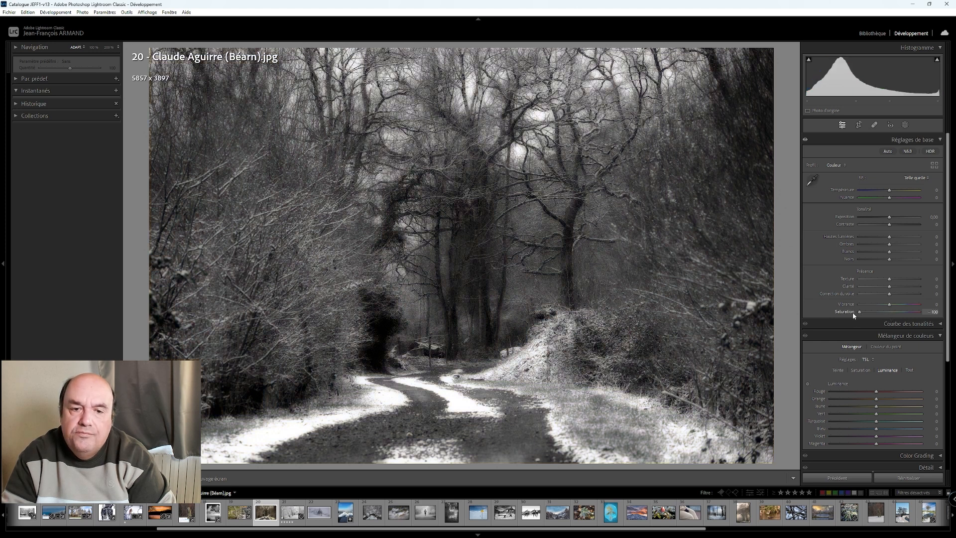
drag(864, 313, 880, 315)
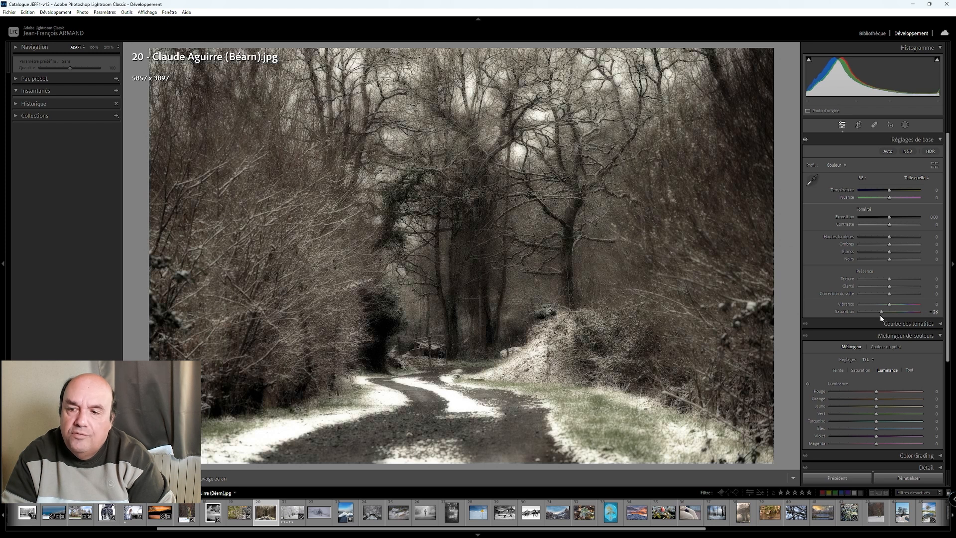
double_click(882, 312)
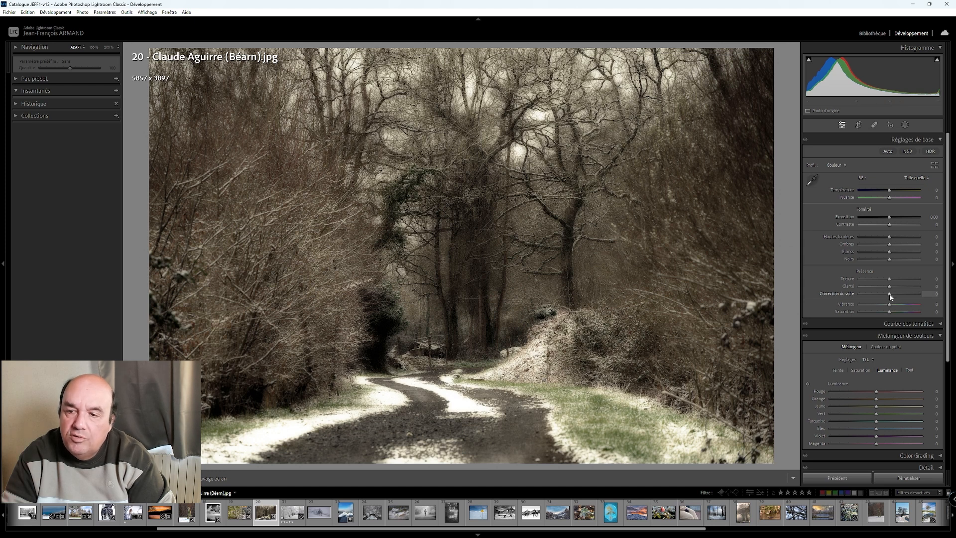
drag(889, 312, 844, 316)
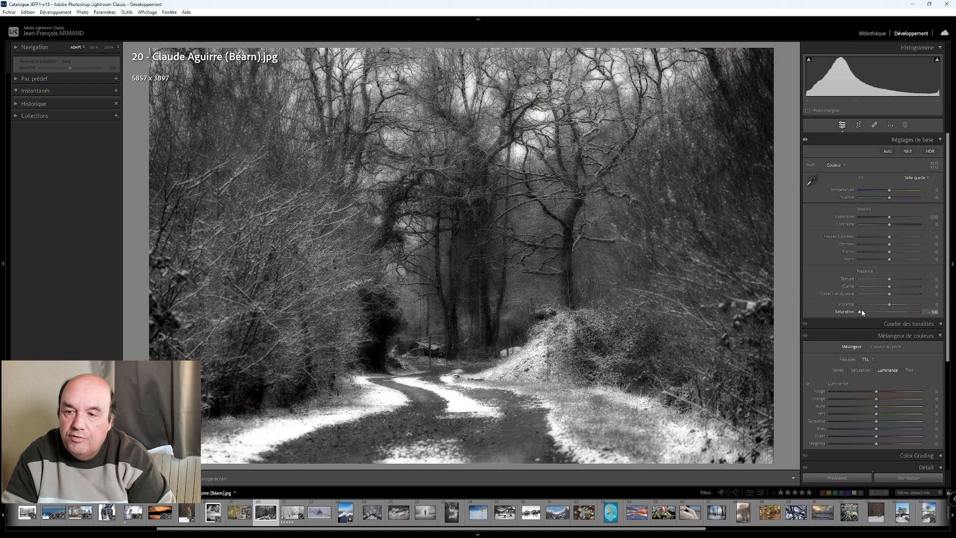
double_click(861, 312)
- Convert the forest track photo to black and white and raise its whites to +90
click(908, 151)
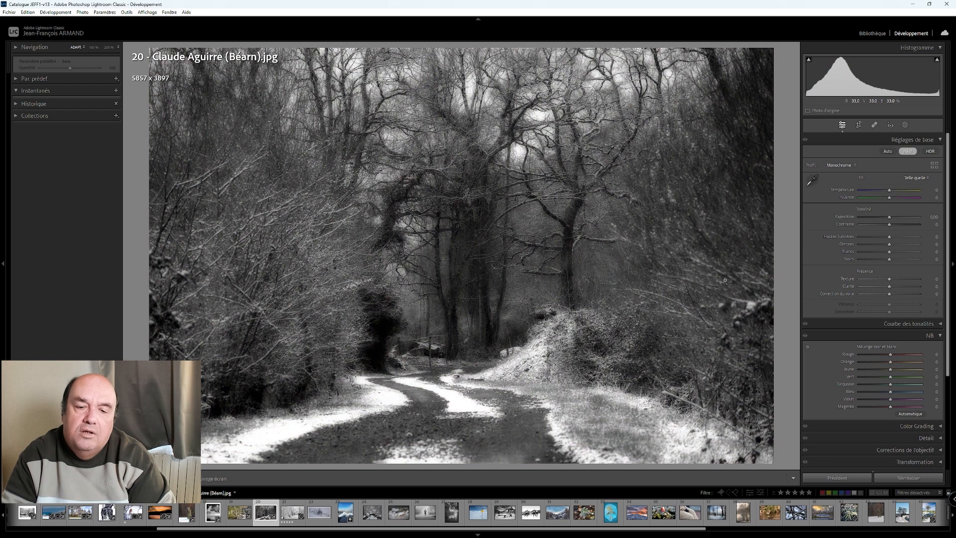
shift+double_click(890, 253)
scroll(889, 256, up, 12)
scroll(889, 255, up, 1)
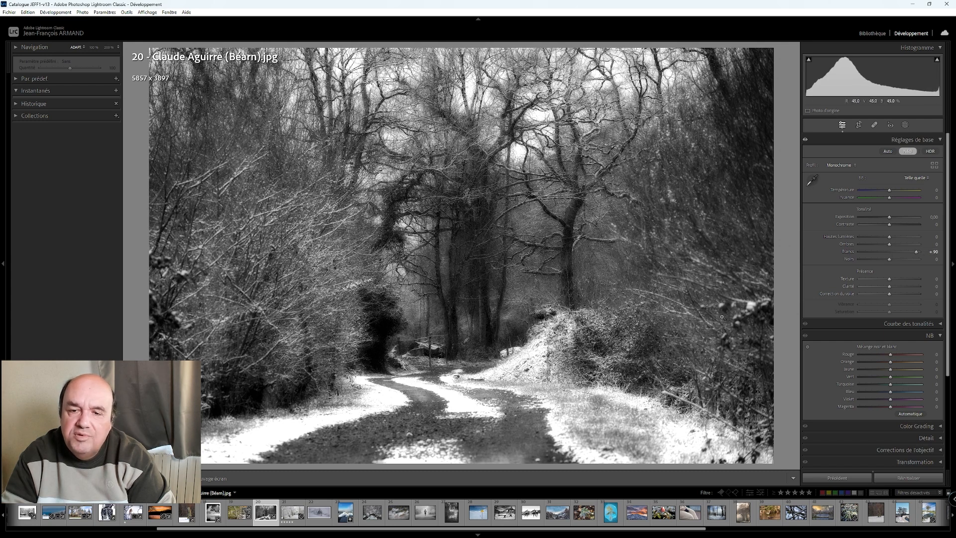
- Set the blacks to −34 and the shadows to +69 on the black-and-white forest track photo
click(614, 358)
click(613, 358)
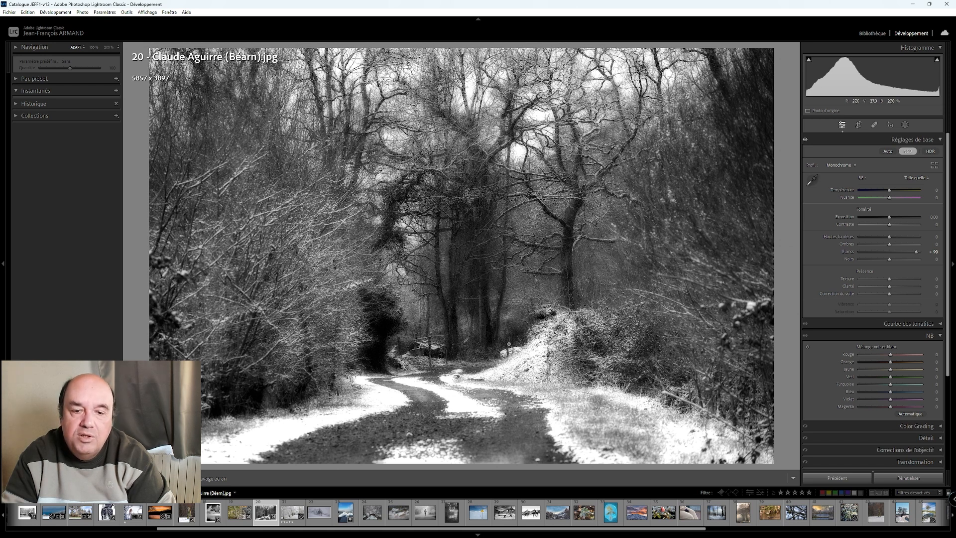
drag(877, 258, 912, 251)
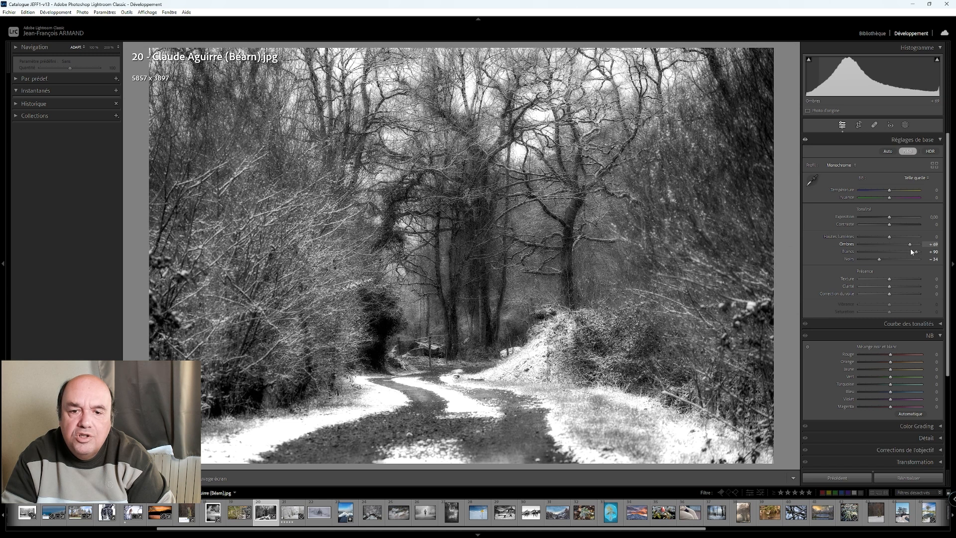
click(937, 60)
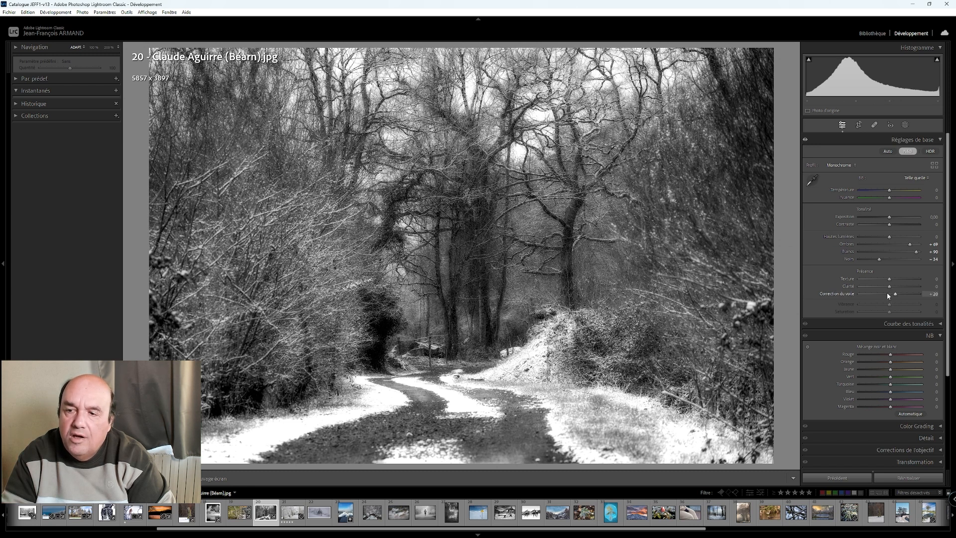
- Set dehaze to +50 and contrast to −40 on the forest track photo
key(Up)
key(Up)
key(Up)
key(Up)
key(Up)
key(Up)
key(Down)
key(Down)
key(Down)
key(Down)
key(Down)
key(Down)
key(Down)
key(Down)
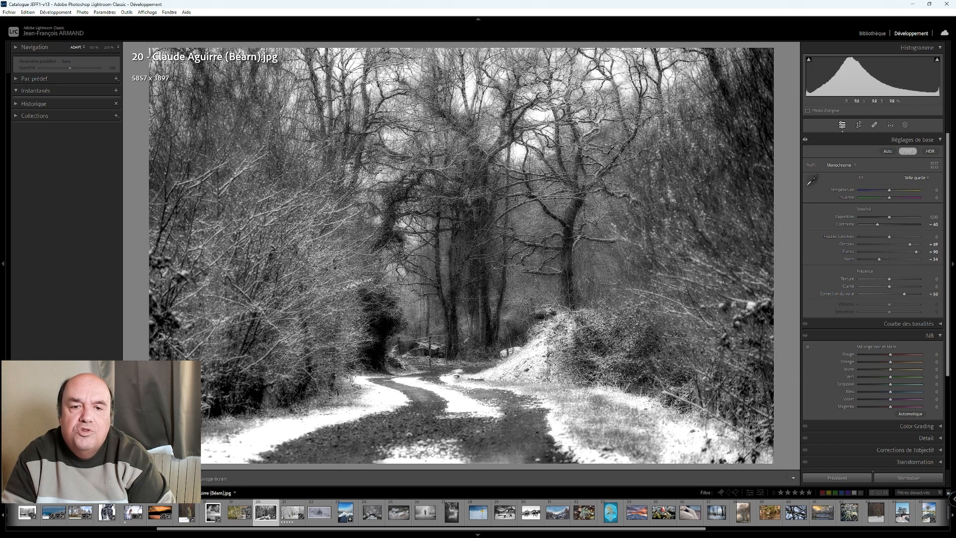
- Darken the forest track photo's edges with a post-crop vignette amount of −45
scroll(827, 426, down, 4)
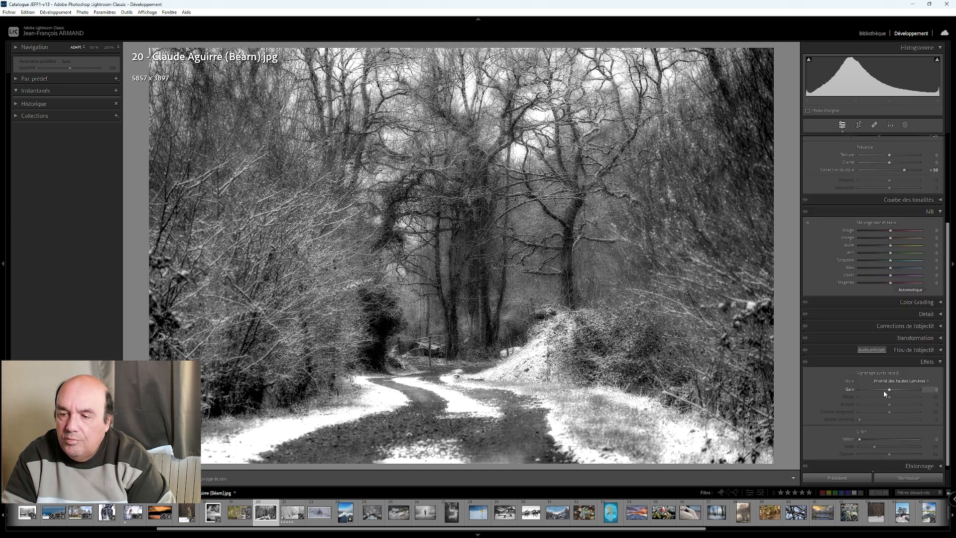
key(Down)
key(Down)
key(Down)
key(Down)
key(Down)
key(Down)
key(Down)
key(Down)
key(Down)
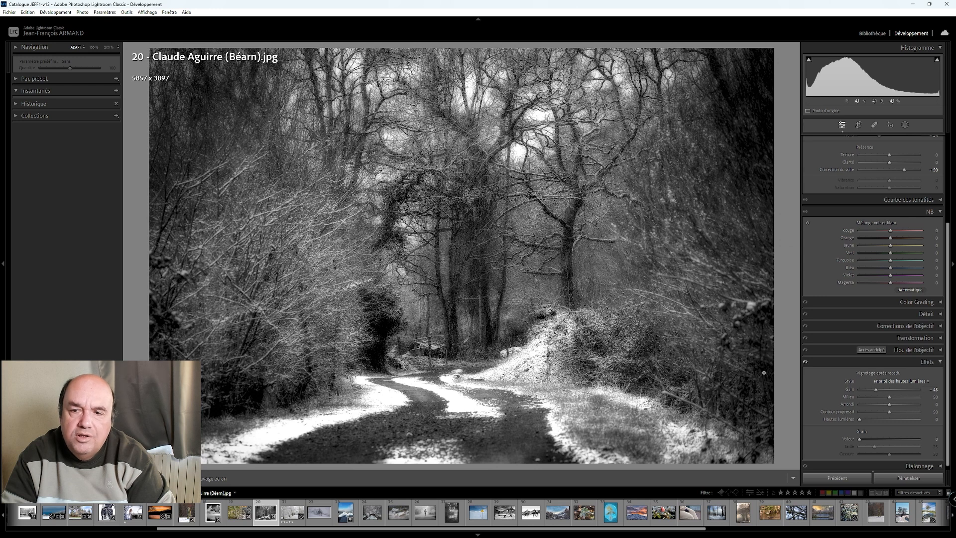
- Raise the forest track photo's exposure to +0.50 and compare the edit side by side with the original
scroll(832, 253, up, 4)
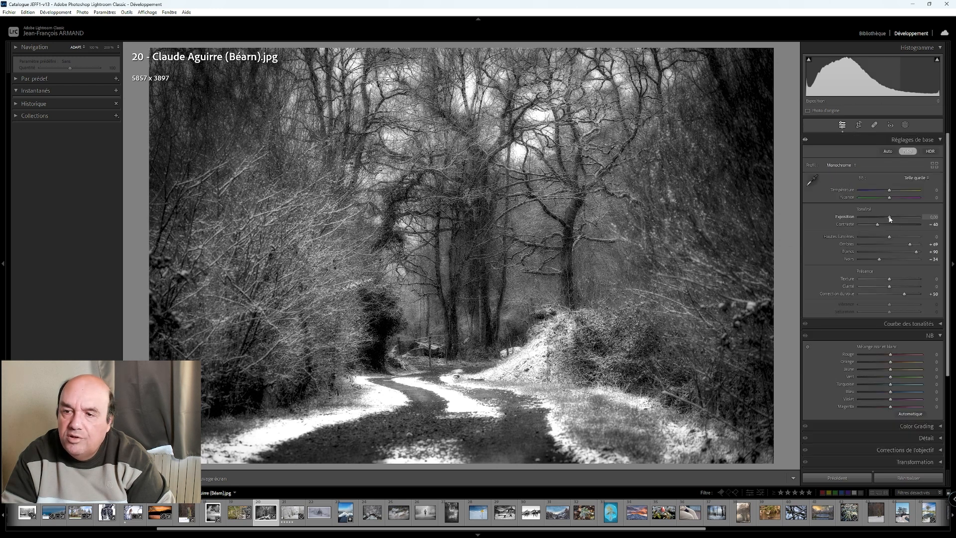
key(Up)
key(Up)
key(Up)
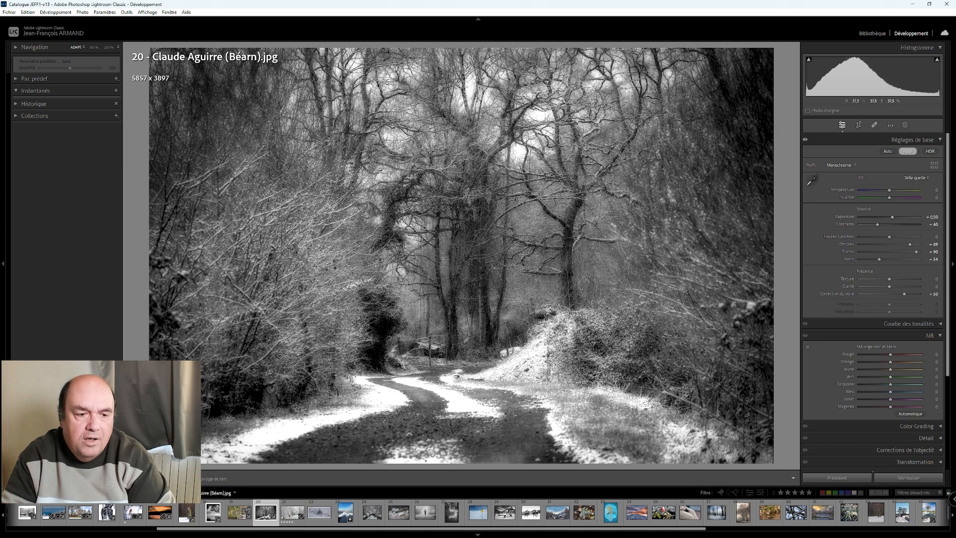
key(y)
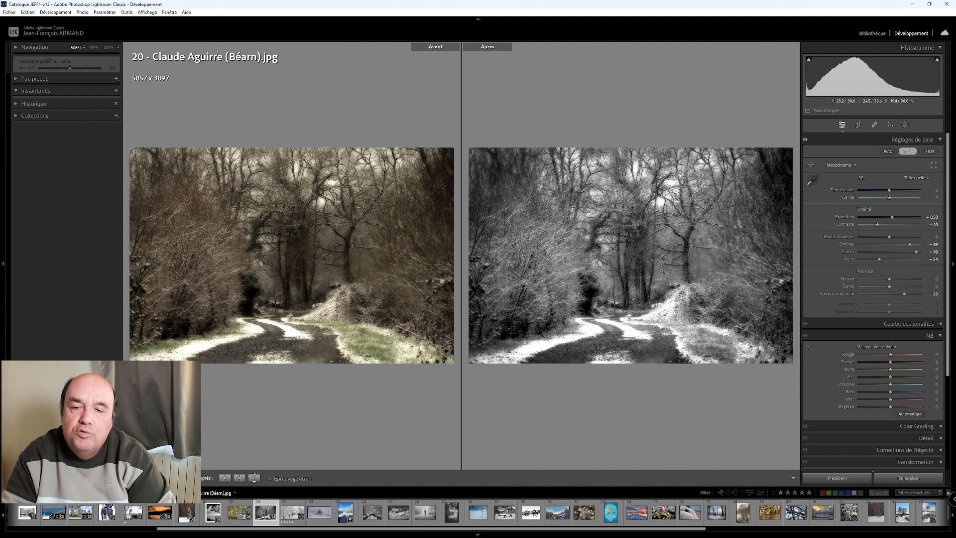
key(y)
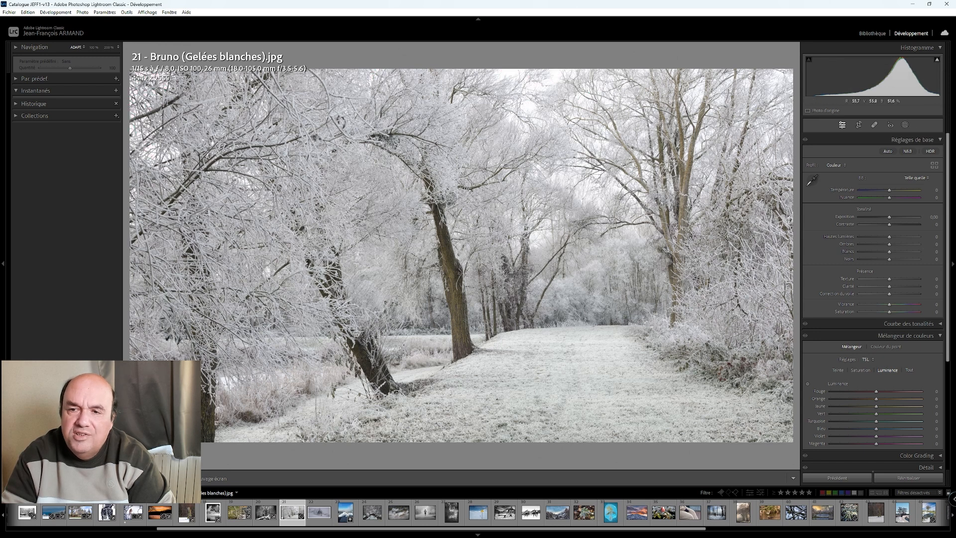
- Raise the whites to +60 on photo 21, the frosted trees along the white path
scroll(889, 254, up, 11)
scroll(889, 255, down, 1)
click(937, 59)
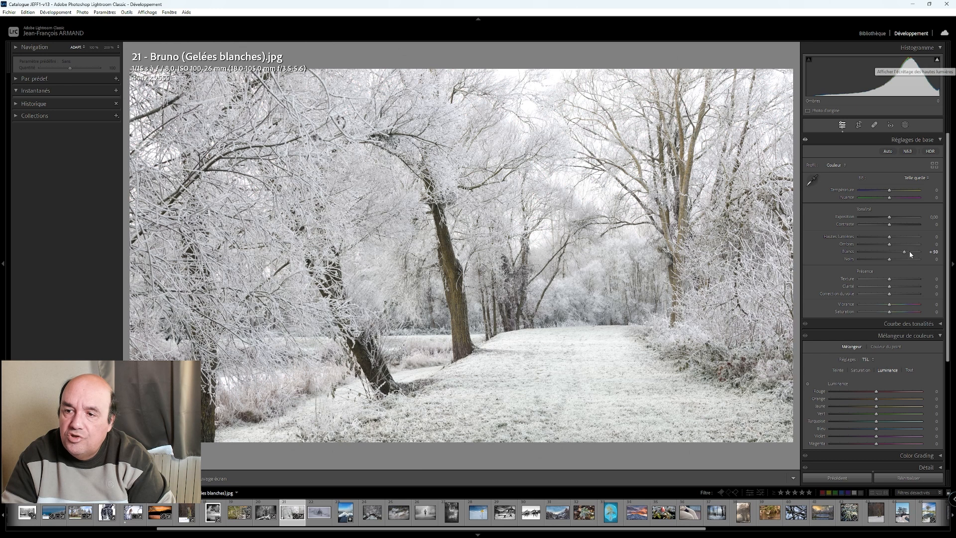
mouse_move(936, 60)
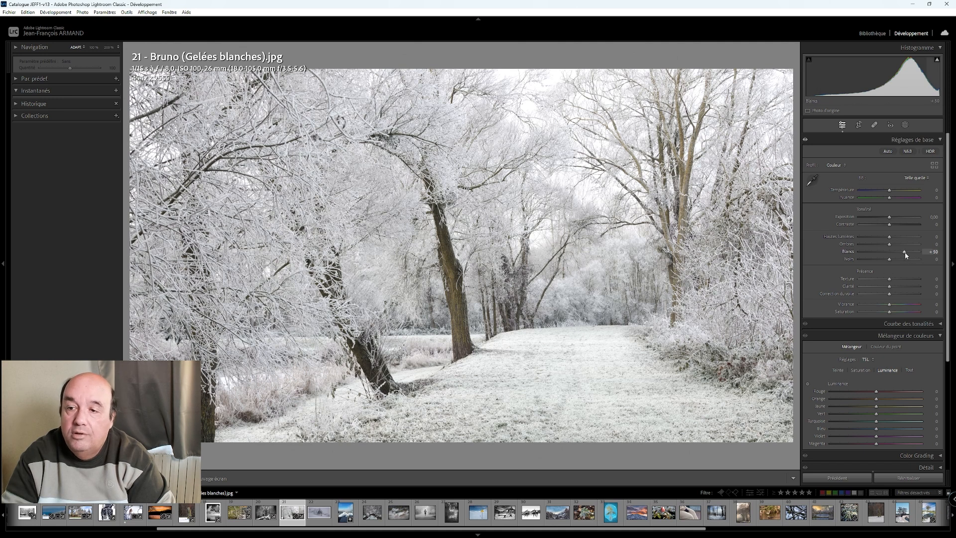
scroll(906, 255, up, 2)
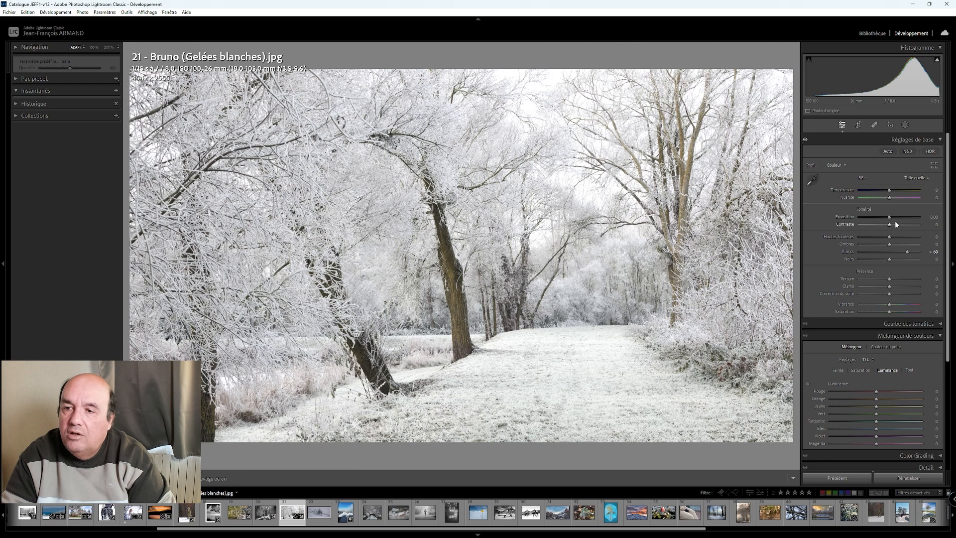
- Try an exposure of −0.50 on the frosted trees photo, returning it to 0
scroll(891, 222, down, 8)
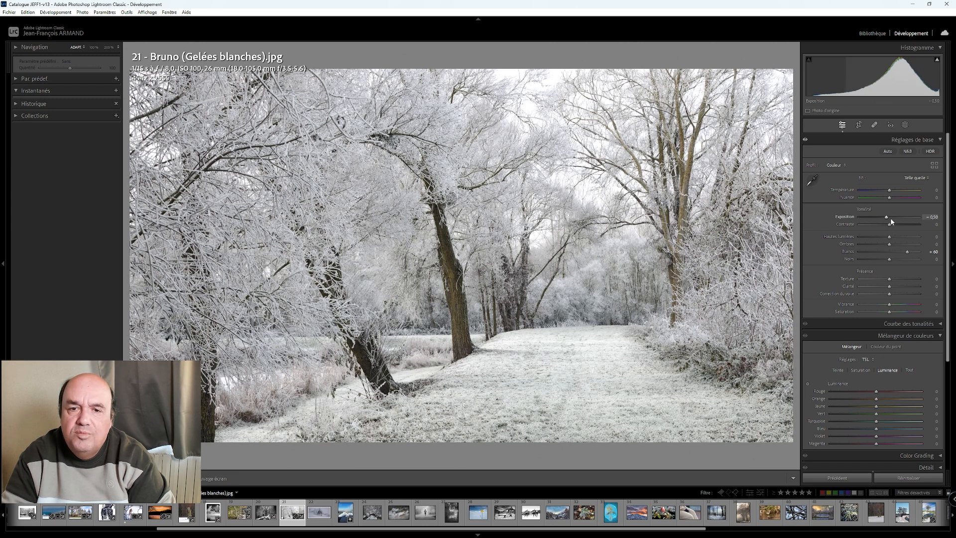
scroll(891, 222, up, 3)
scroll(892, 221, up, 6)
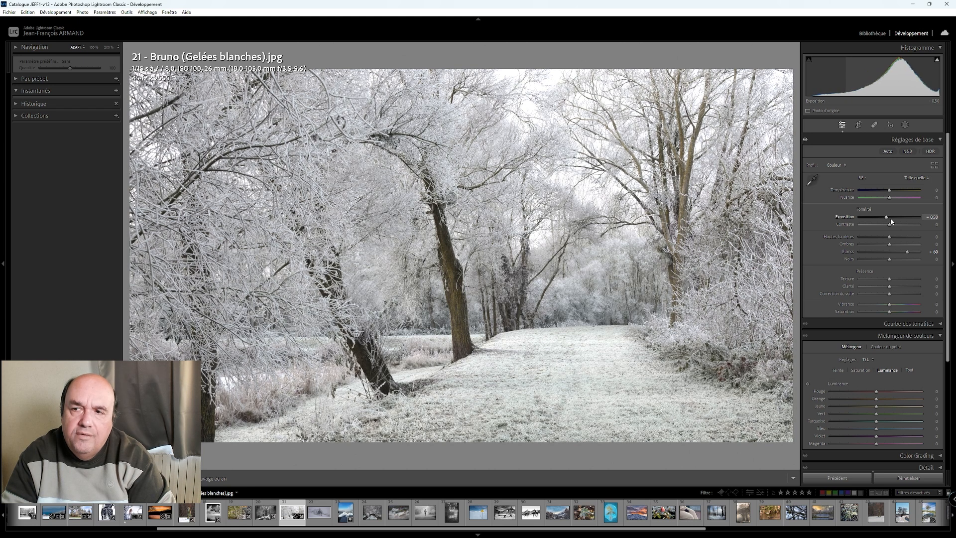
scroll(892, 222, down, 1)
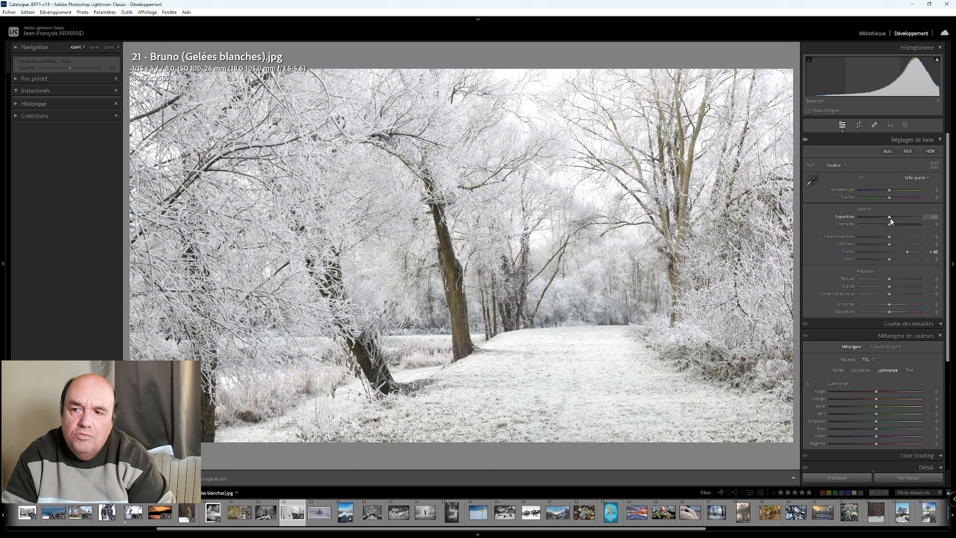
- Cool the frosted trees photo's white balance to a temperature of −10, trying a warmer +10 for comparison
scroll(891, 192, down, 5)
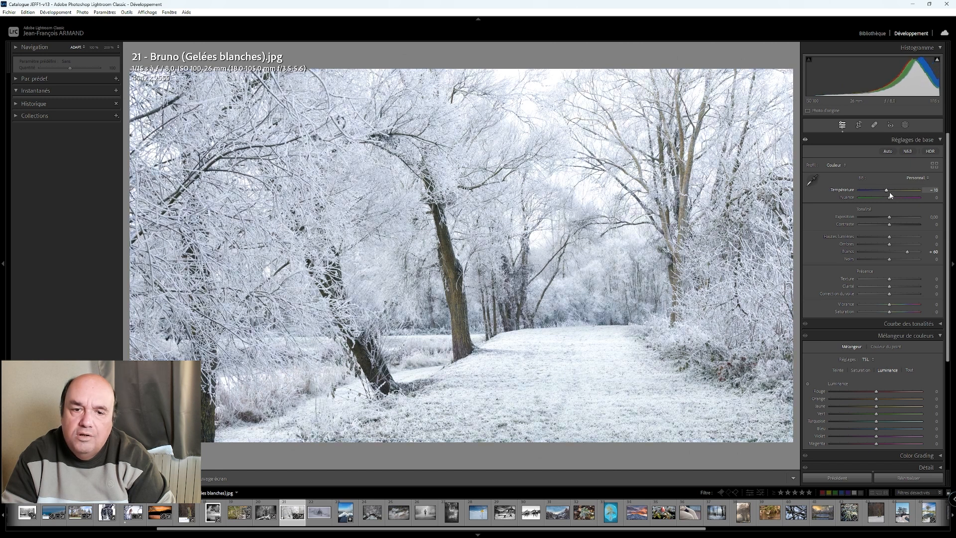
scroll(890, 195, up, 8)
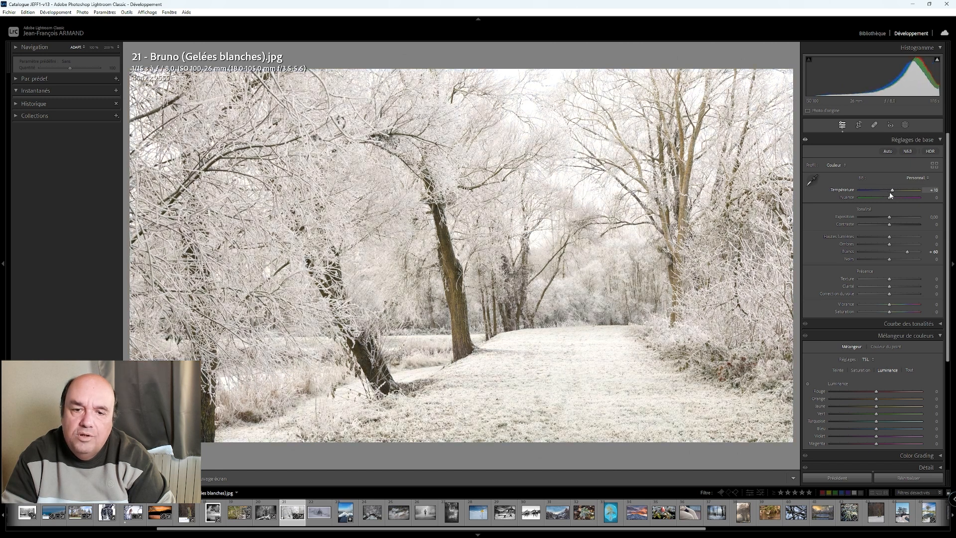
scroll(890, 195, down, 5)
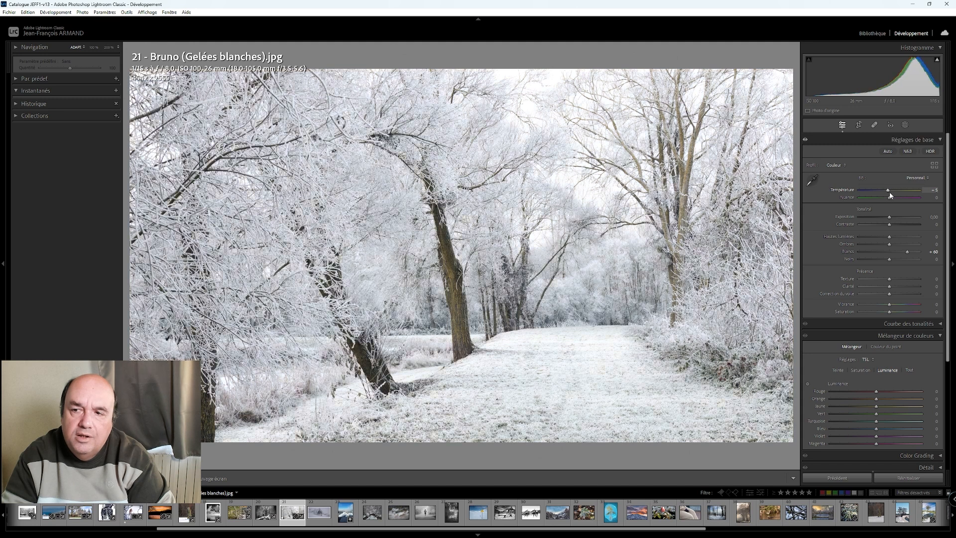
scroll(890, 195, down, 3)
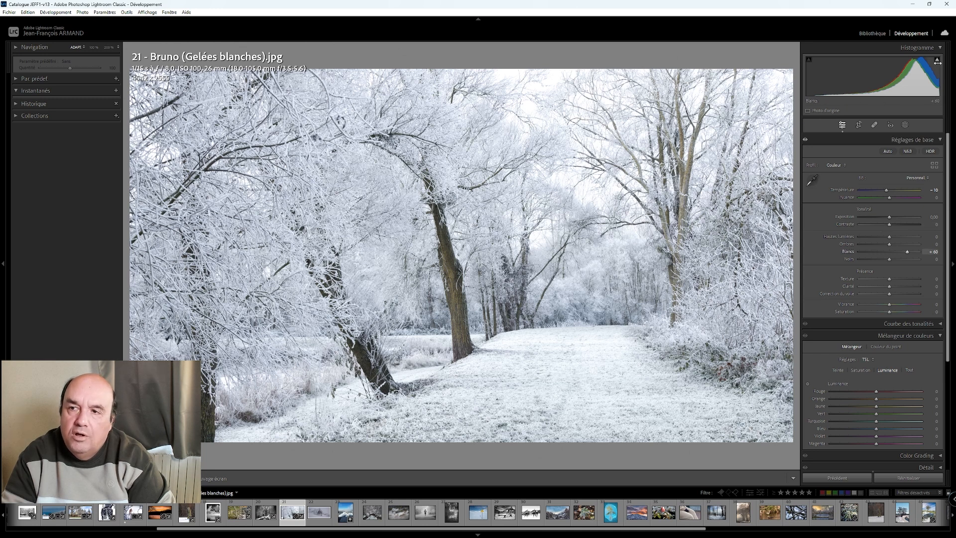
- Set contrast to −59 and dehaze to +65 on the frosted trees photo, comparing it with the original
drag(886, 226, 872, 225)
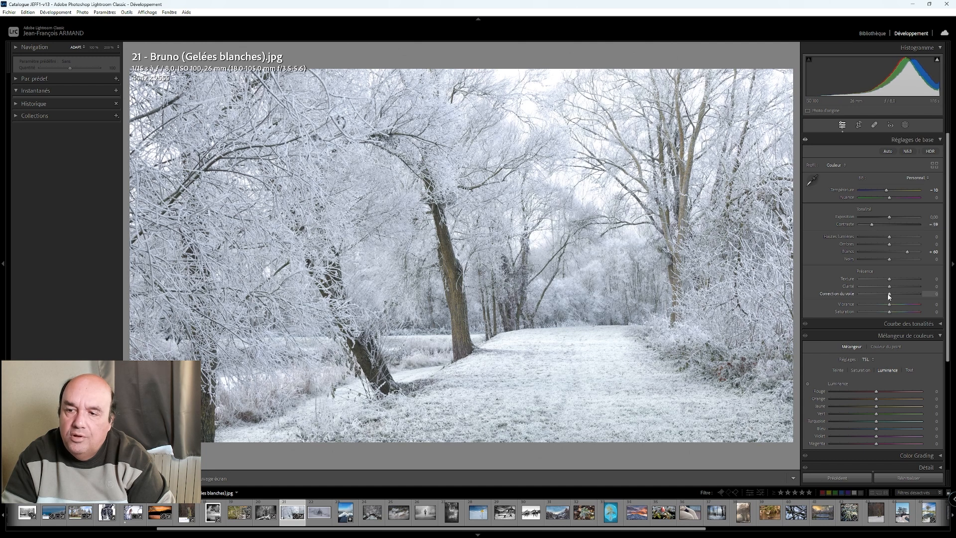
key(shift+Up)
key(shift+Up)
key(shift+Up)
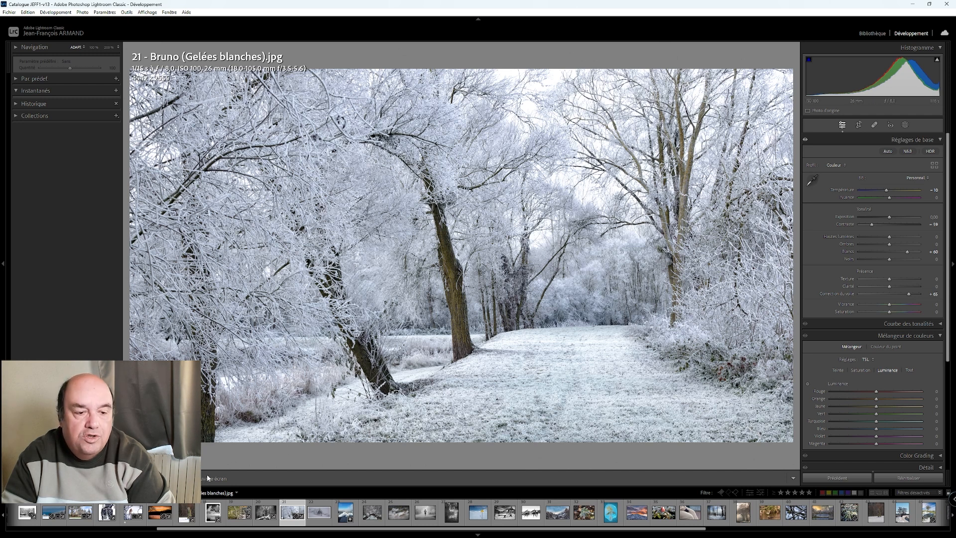
key(y)
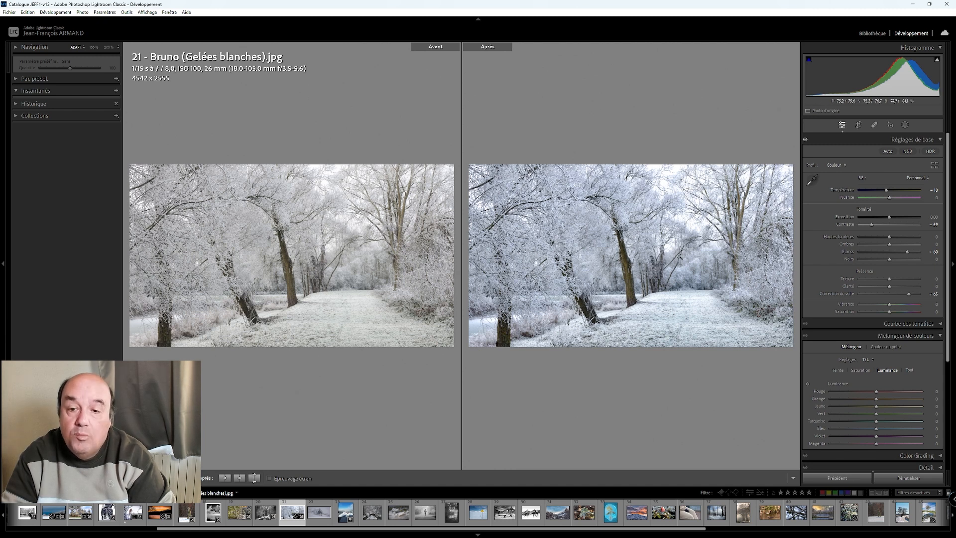
key(y)
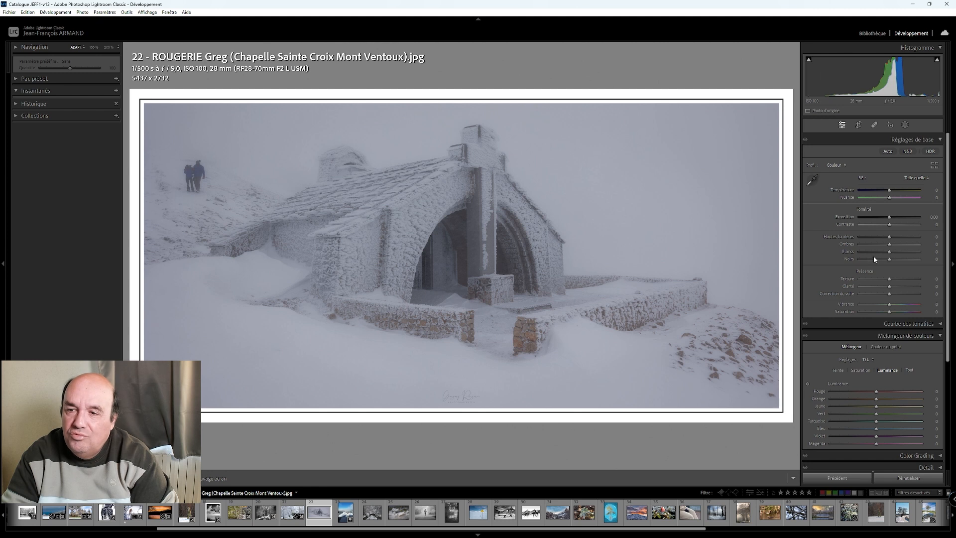
- Set whites to +100, shadows to +74, blacks to −39 and contrast to −56 on photo 22, the snow-covered chapel
scroll(889, 255, up, 13)
scroll(889, 255, up, 7)
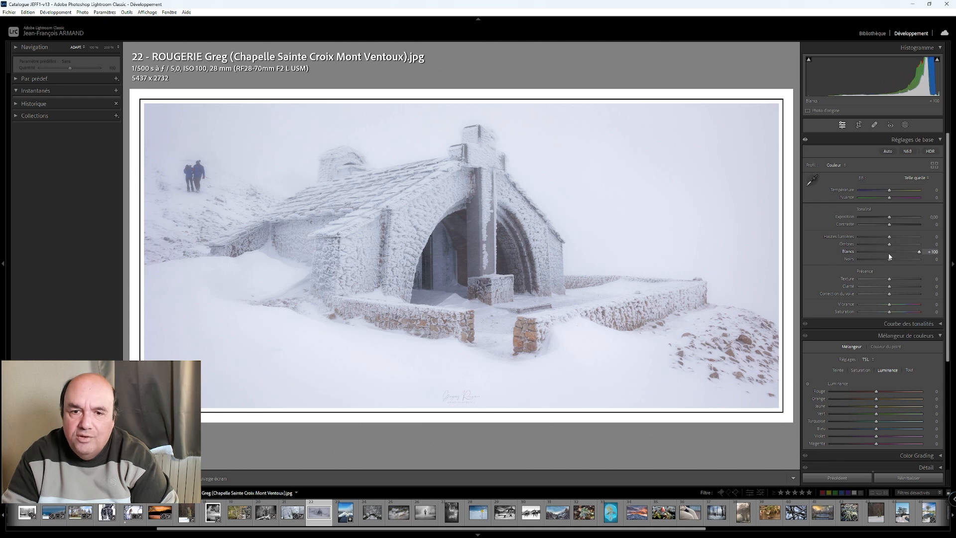
scroll(895, 245, up, 3)
drag(896, 247, 877, 262)
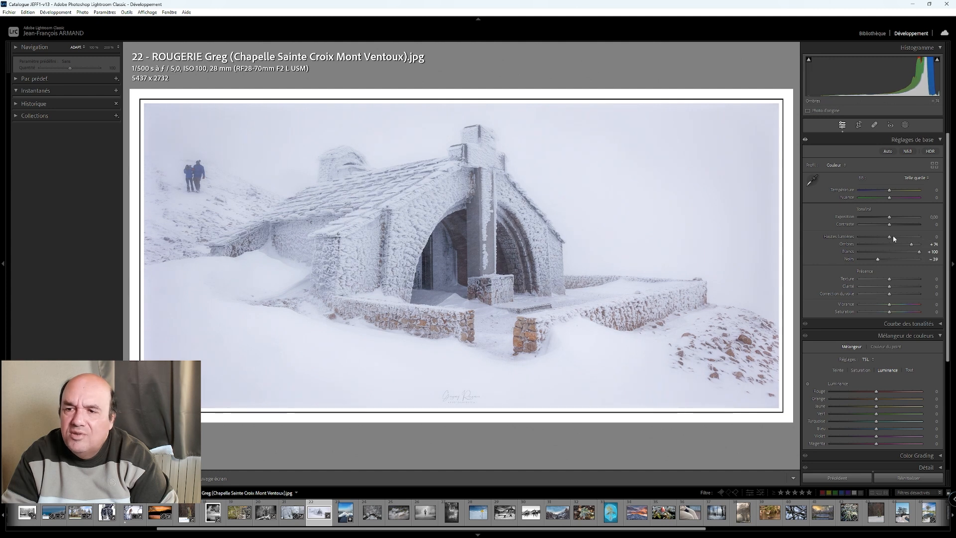
drag(890, 225, 873, 225)
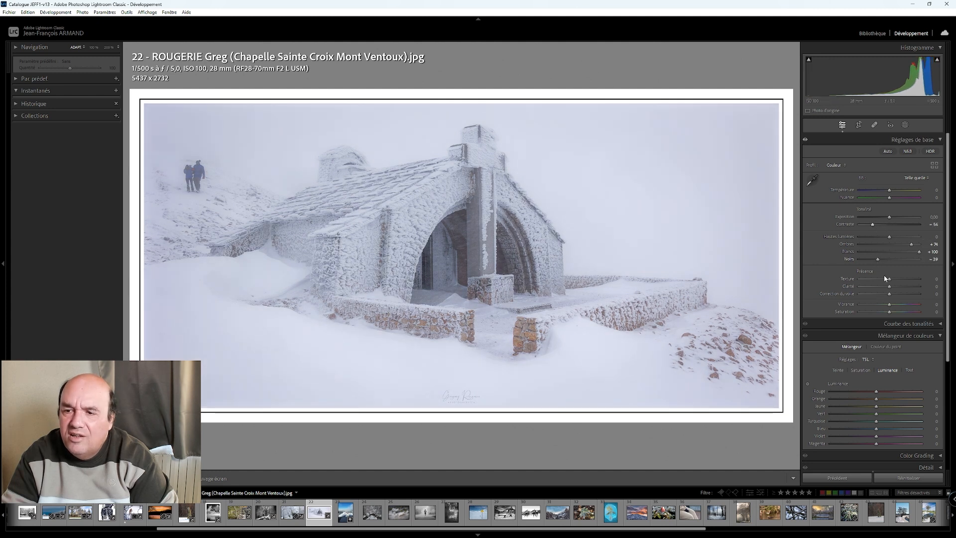
- Set dehaze to +60 on the chapel photo and inspect the building up close
key(Up)
key(Up)
key(Up)
key(Up)
key(Up)
key(Up)
key(Up)
key(Up)
key(Up)
key(Up)
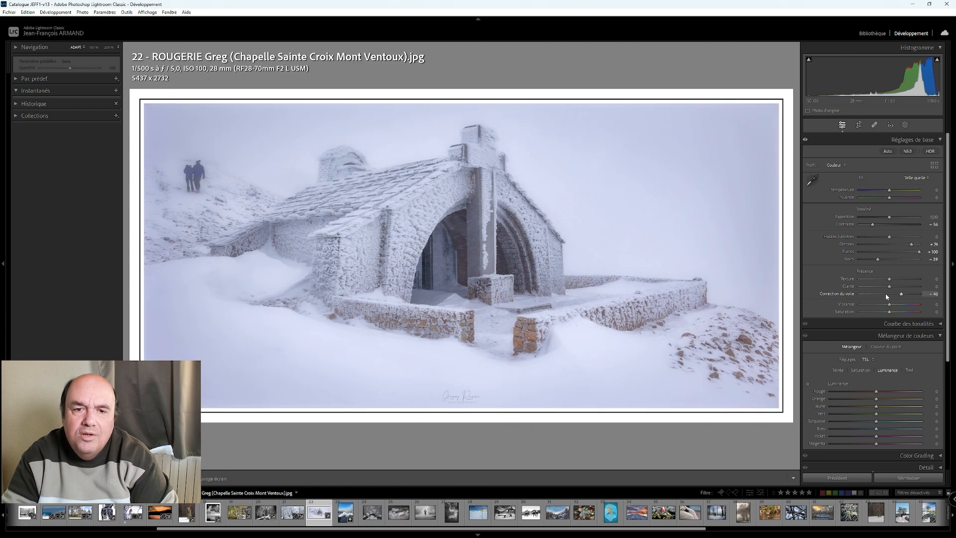
key(Up)
key(Up)
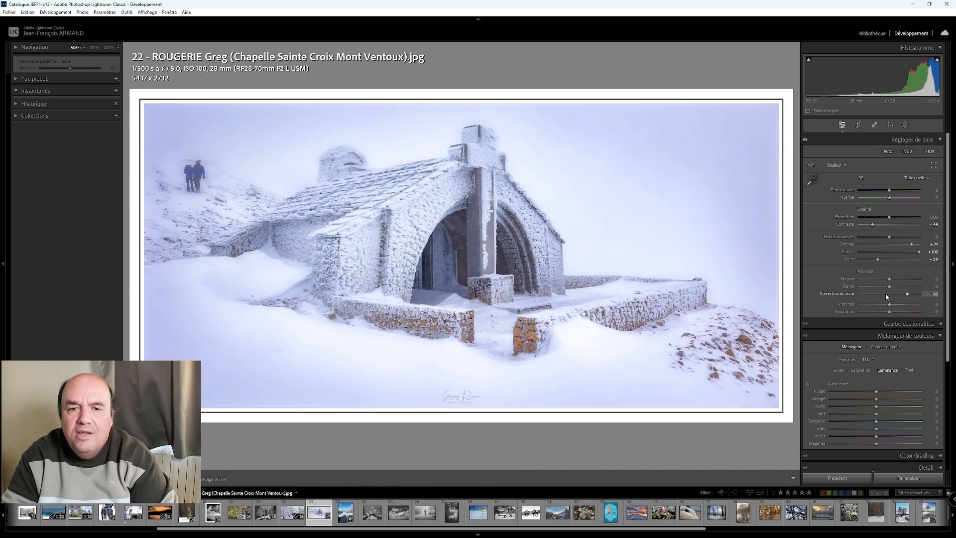
click(475, 250)
drag(448, 292, 506, 243)
click(307, 221)
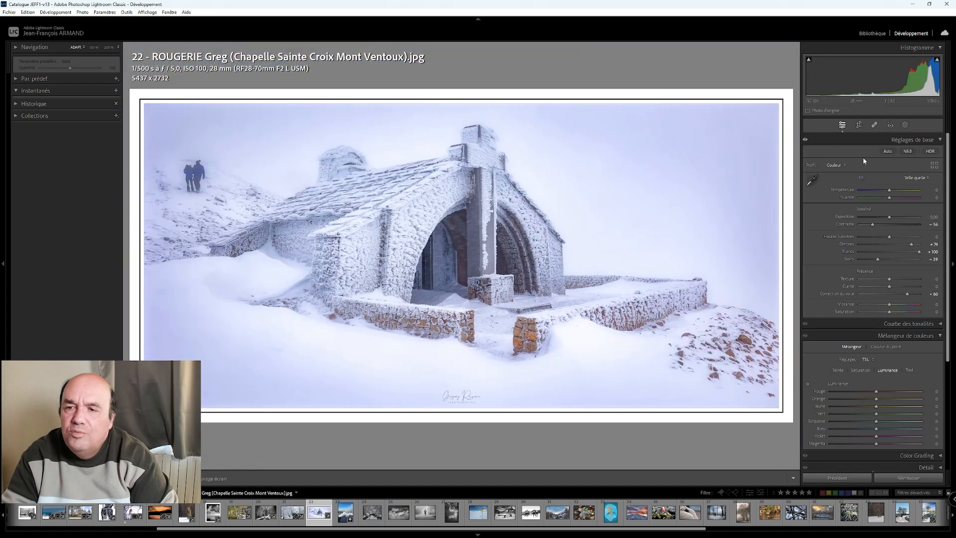
- Cool the chapel photo's white balance slightly to a temperature of −5
key(Down)
key(Down)
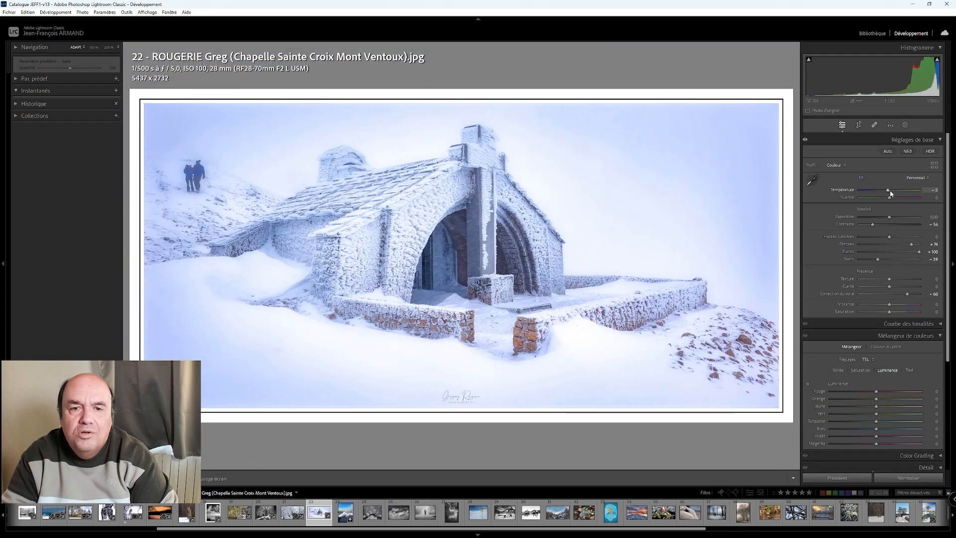
key(Up)
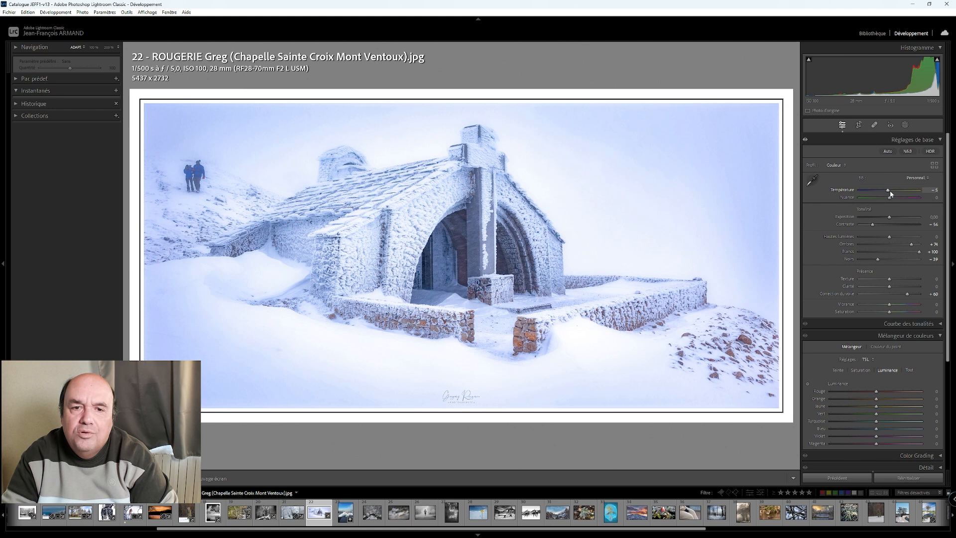
key(Up)
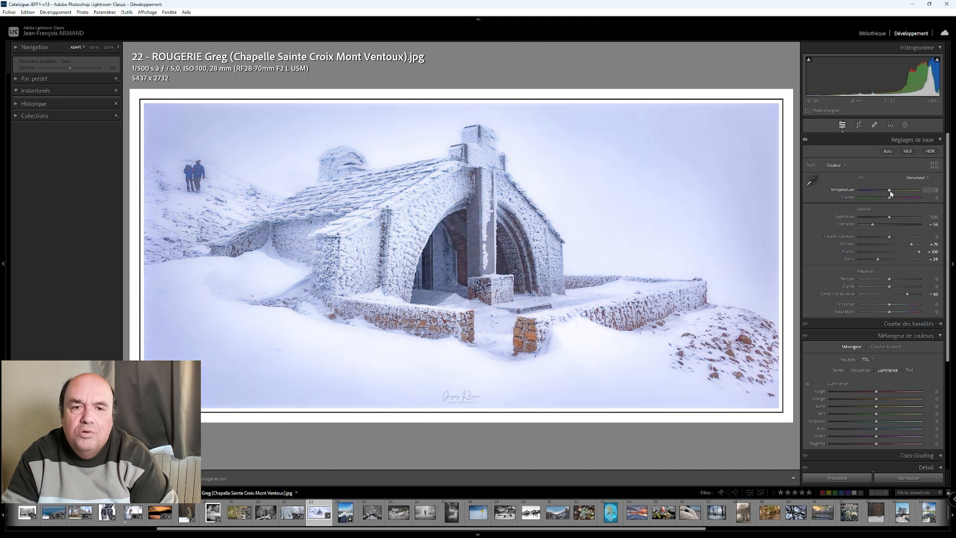
key(Down)
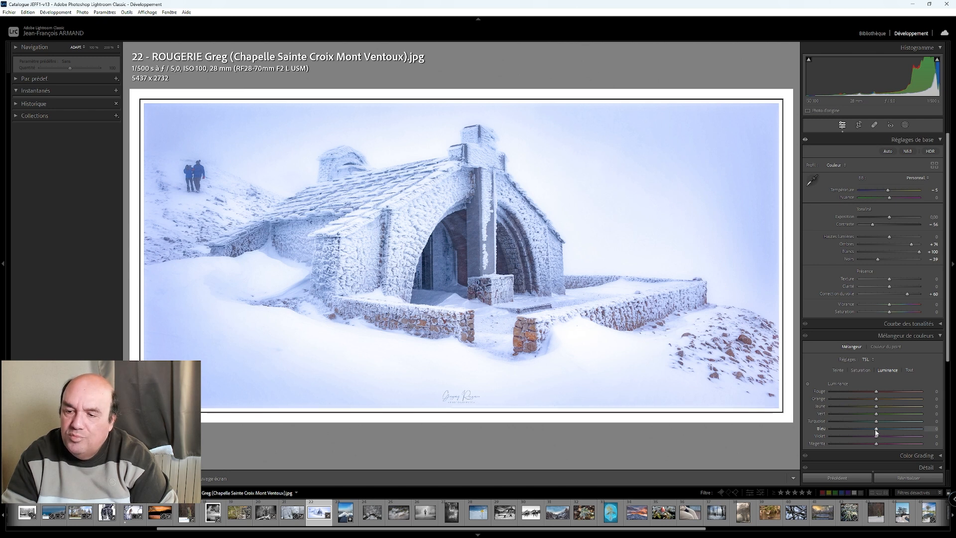
- Raise the luminance of the blues to +30 in the chapel photo
key(Up)
key(Up)
key(Up)
key(Up)
key(Up)
key(Up)
key(Up)
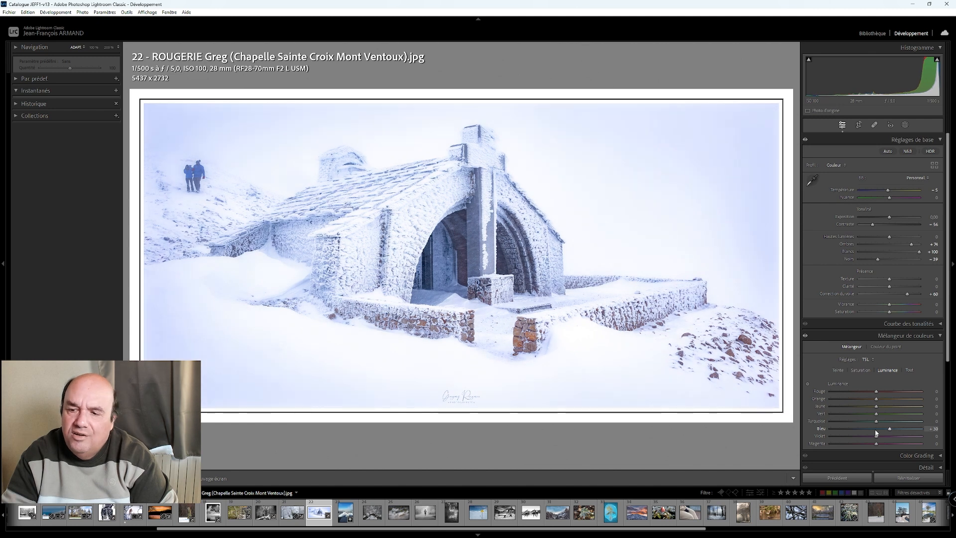
- Set the luminance of the blues to +15 in the chapel photo and inspect the two walkers up close
key(Down)
key(Down)
key(Down)
key(Down)
key(Down)
key(Down)
key(Down)
key(Down)
key(Down)
key(Down)
key(Down)
key(Down)
key(Down)
key(Down)
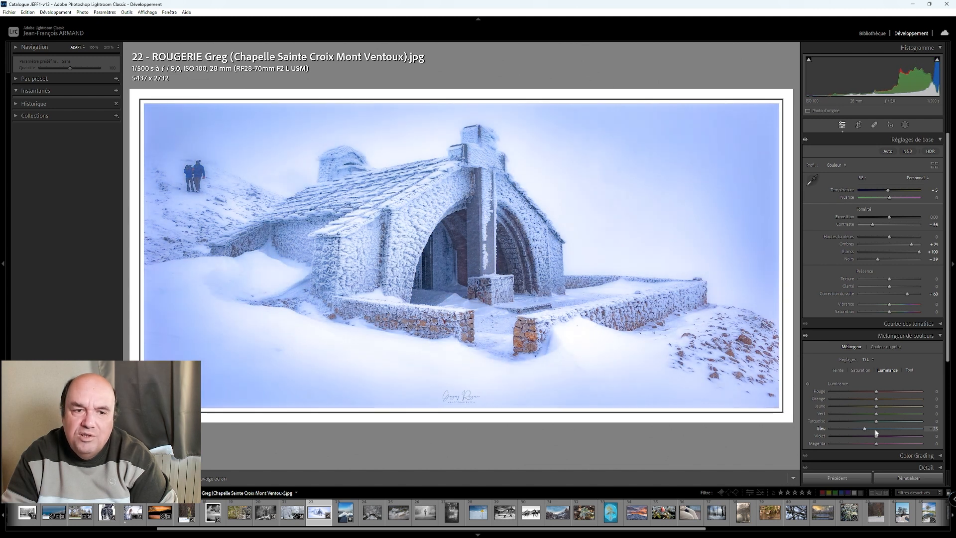
key(Up)
key(Up)
key(Up)
key(Up)
key(Up)
key(Up)
key(Up)
key(Up)
key(Up)
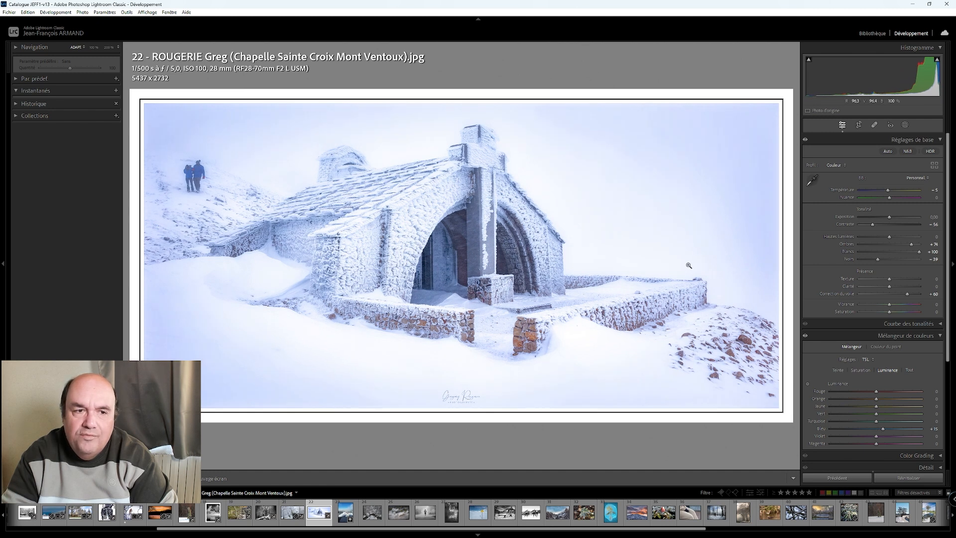
click(187, 172)
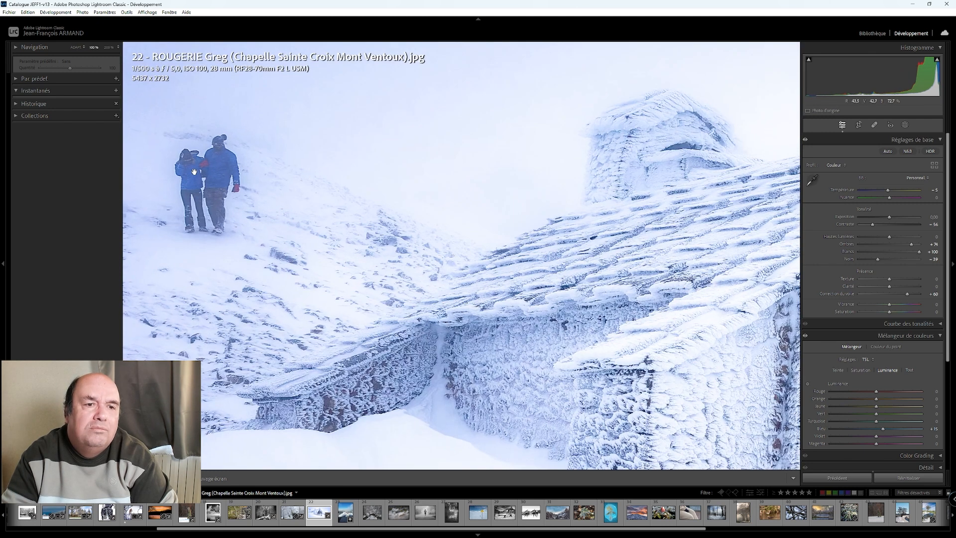
click(194, 172)
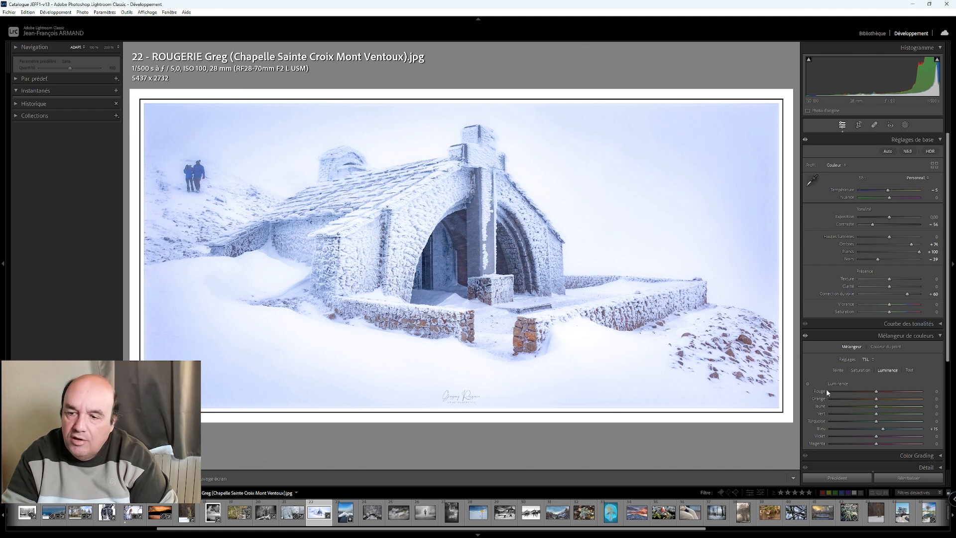
- Try a light post-crop vignette with an amount of +25 on the chapel photo and reset it
scroll(851, 423, down, 1)
scroll(874, 425, down, 3)
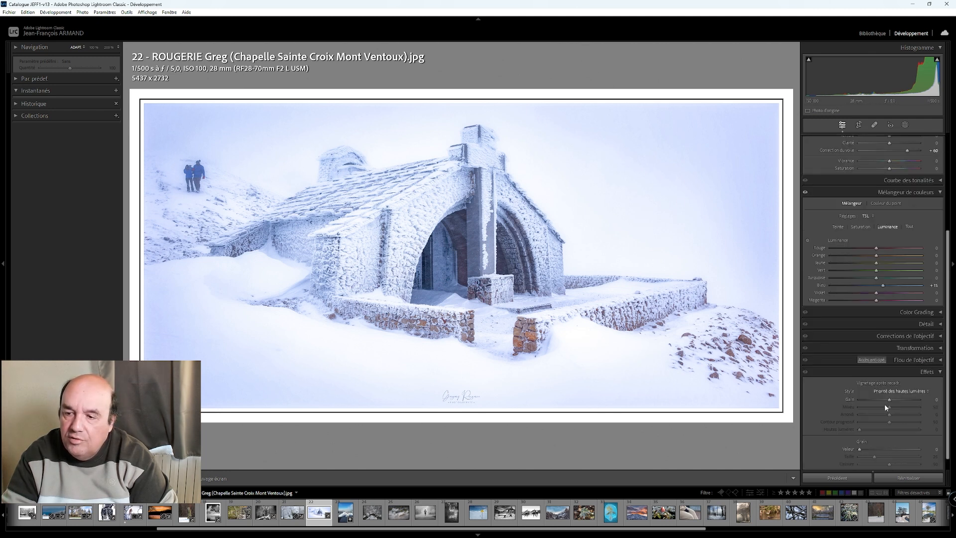
key(Up)
key(Up)
key(Up)
key(Up)
key(Up)
key(Up)
key(Down)
key(Down)
key(Up)
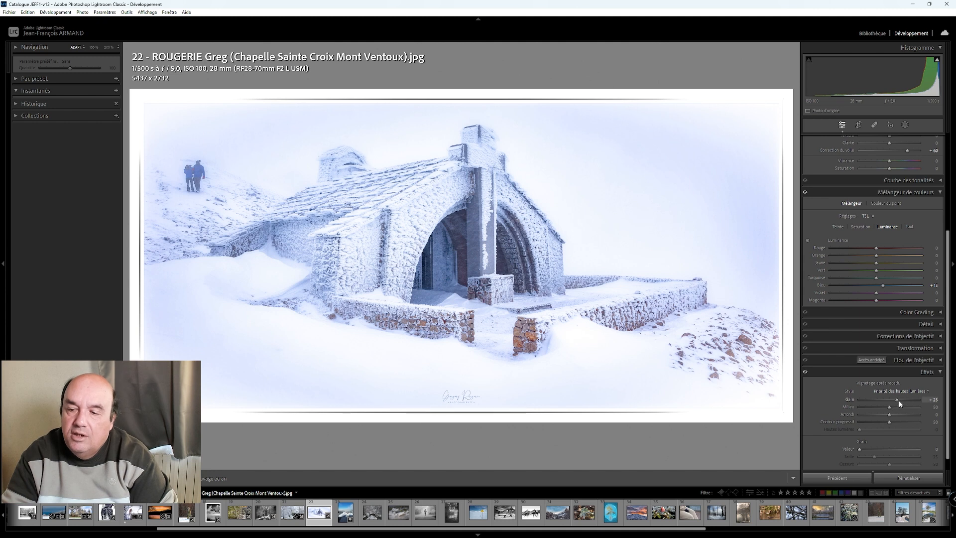
double_click(898, 399)
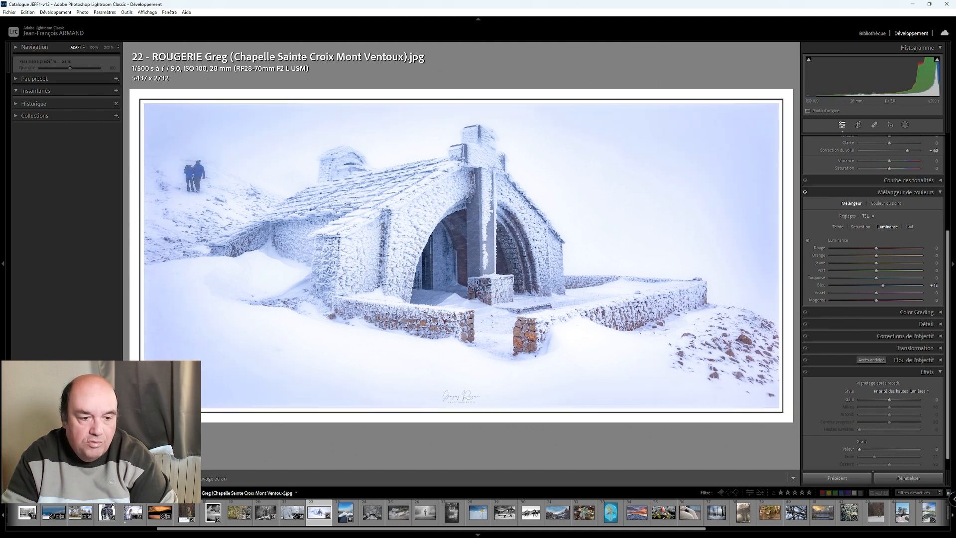
- Compare the edited chapel photo with its original side by side
key(y)
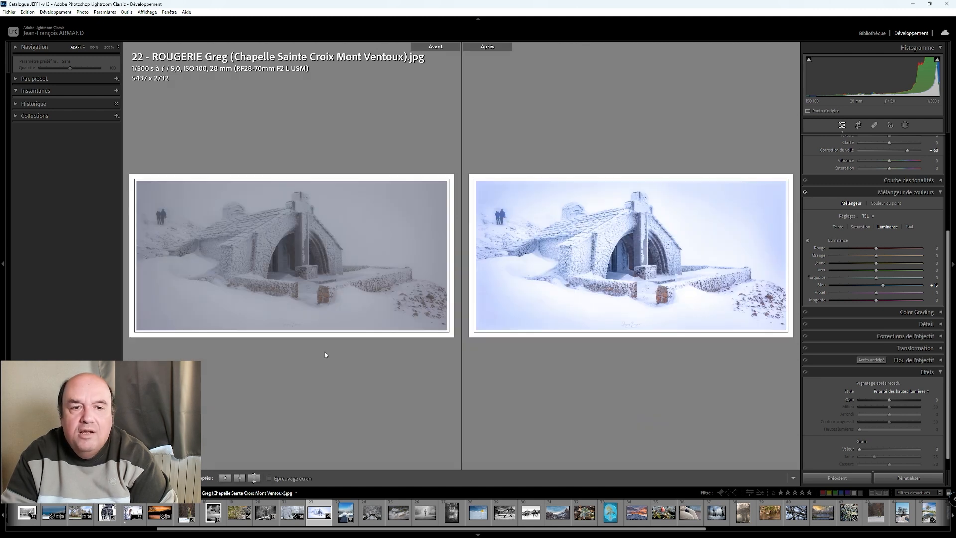
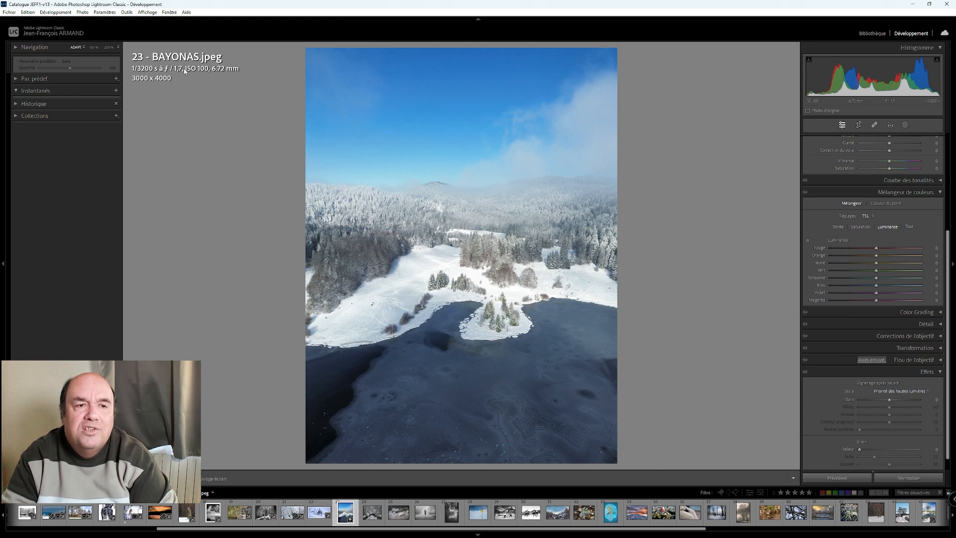
- Inspect the island up close, then set the whites to +55 and the luminance of the blues to +20 in the lake photo
click(515, 312)
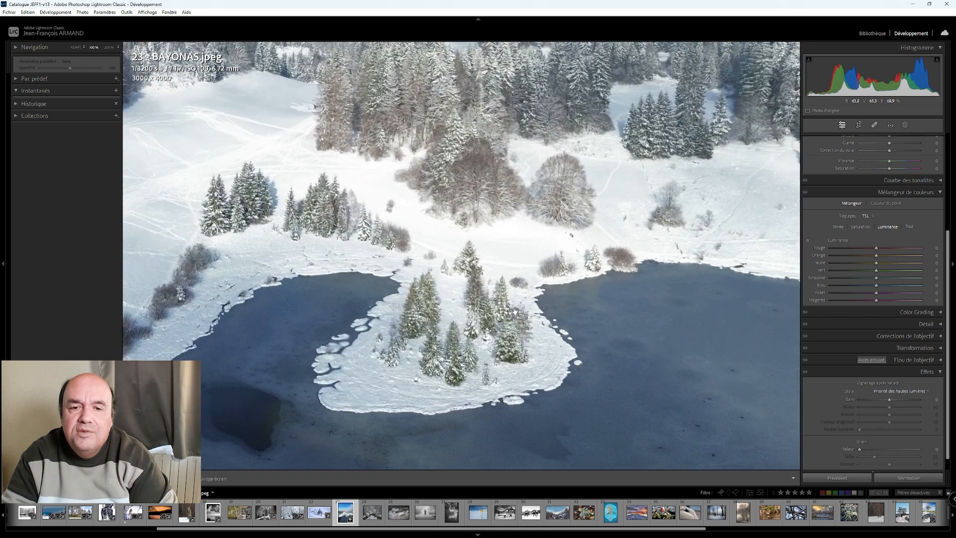
click(515, 312)
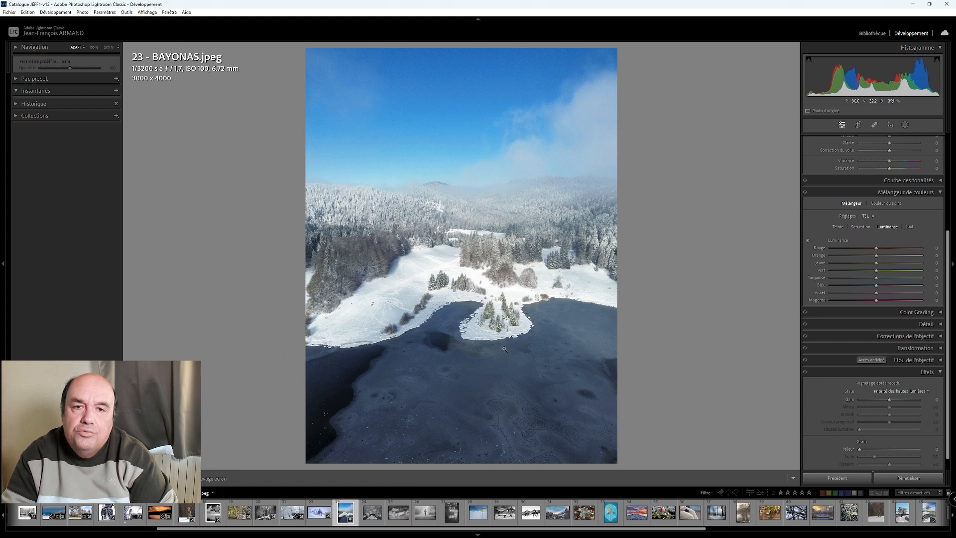
scroll(842, 299, up, 4)
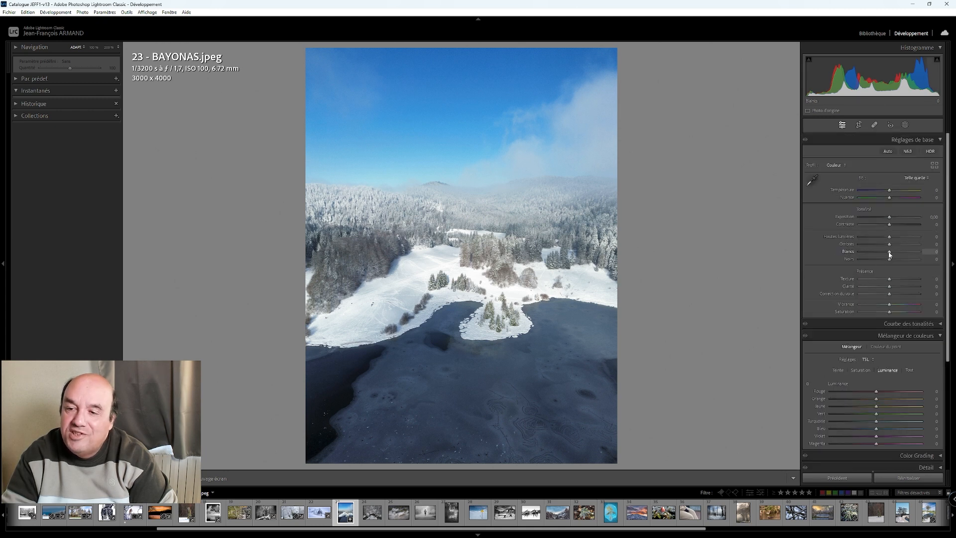
key(Up)
key(Up)
key(Up)
key(Up)
key(Up)
key(Up)
key(Up)
key(Up)
key(Up)
key(Up)
key(Up)
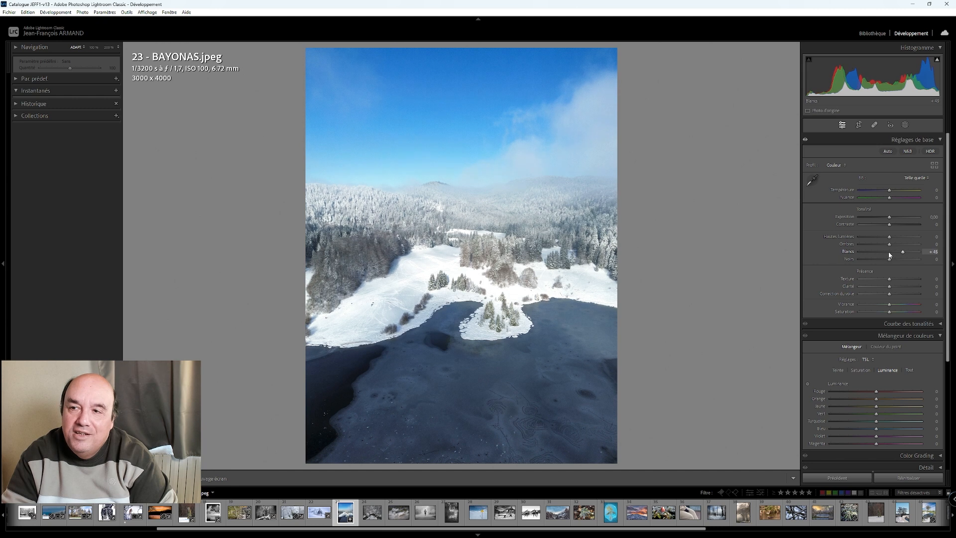
click(937, 59)
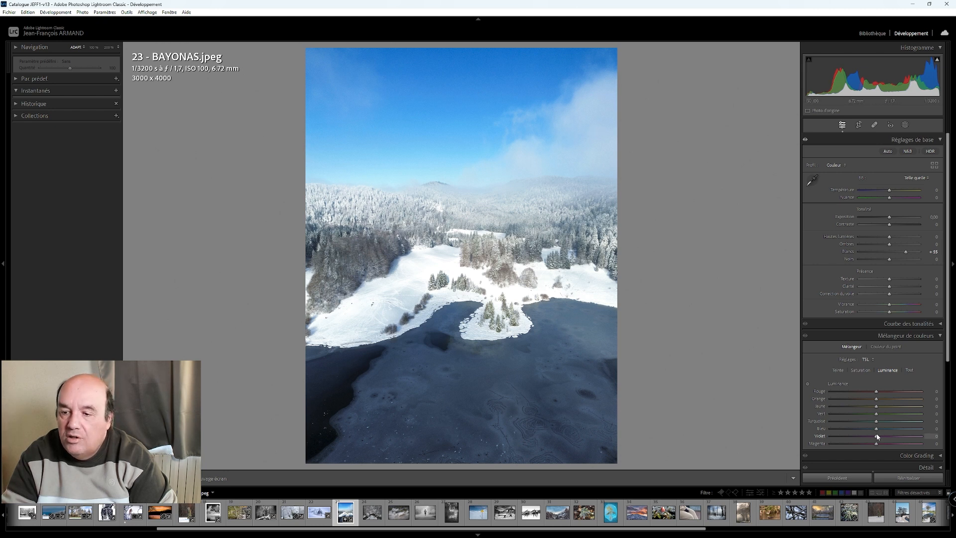
scroll(877, 430, up, 4)
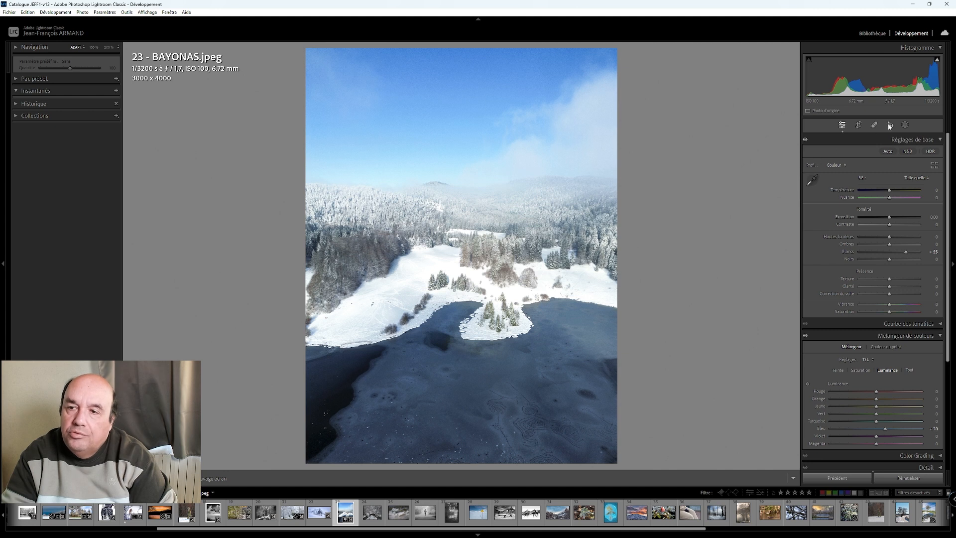
- Add a brush mask and paint it over the whole dark lake surface
click(905, 125)
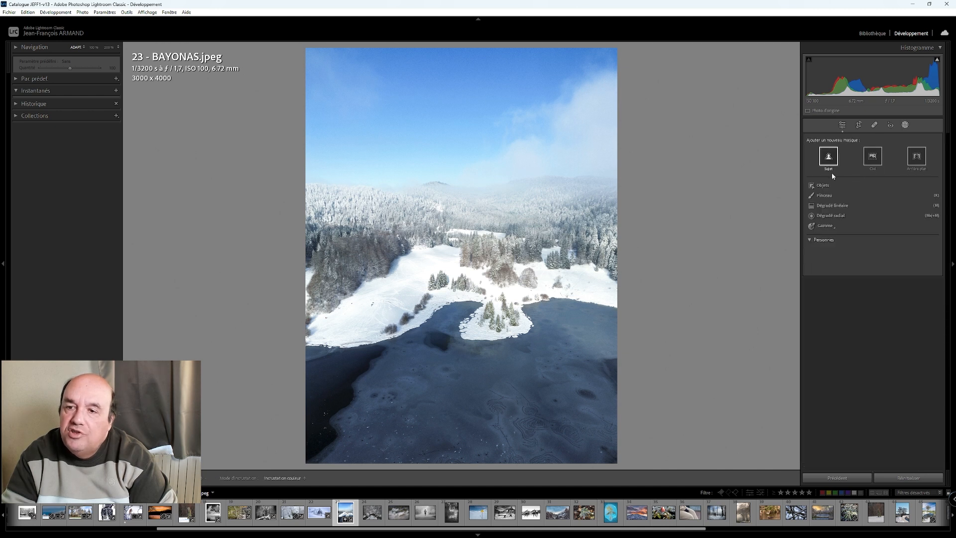
click(824, 196)
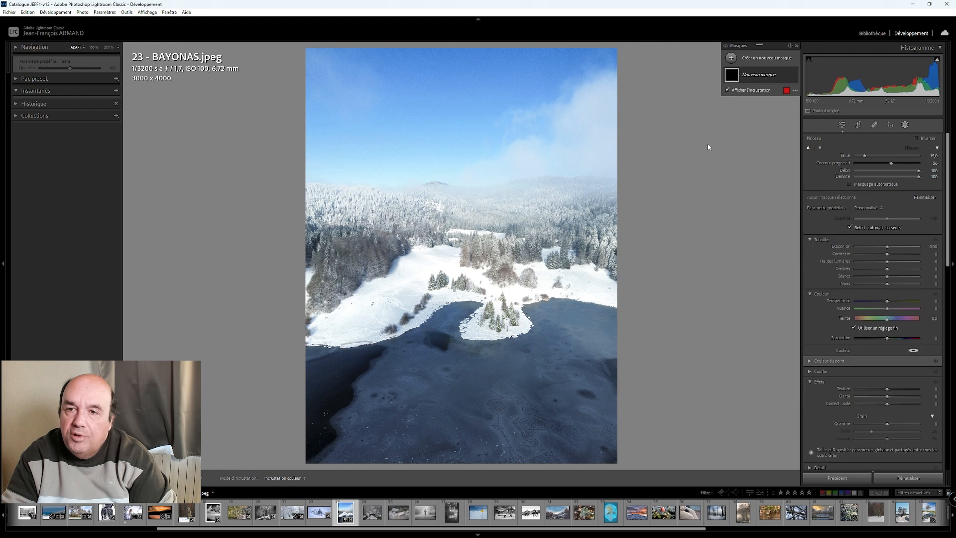
mouse_move(604, 327)
mouse_down()
mouse_move(543, 317)
mouse_move(548, 328)
mouse_move(534, 353)
mouse_move(444, 363)
mouse_move(433, 341)
mouse_move(464, 315)
mouse_move(436, 345)
mouse_move(388, 366)
mouse_move(305, 371)
mouse_move(320, 454)
mouse_move(551, 477)
mouse_move(627, 475)
mouse_move(600, 362)
mouse_move(595, 413)
mouse_move(614, 375)
mouse_move(351, 386)
mouse_move(572, 447)
mouse_move(567, 432)
mouse_move(348, 411)
mouse_move(411, 419)
mouse_move(307, 366)
mouse_up()
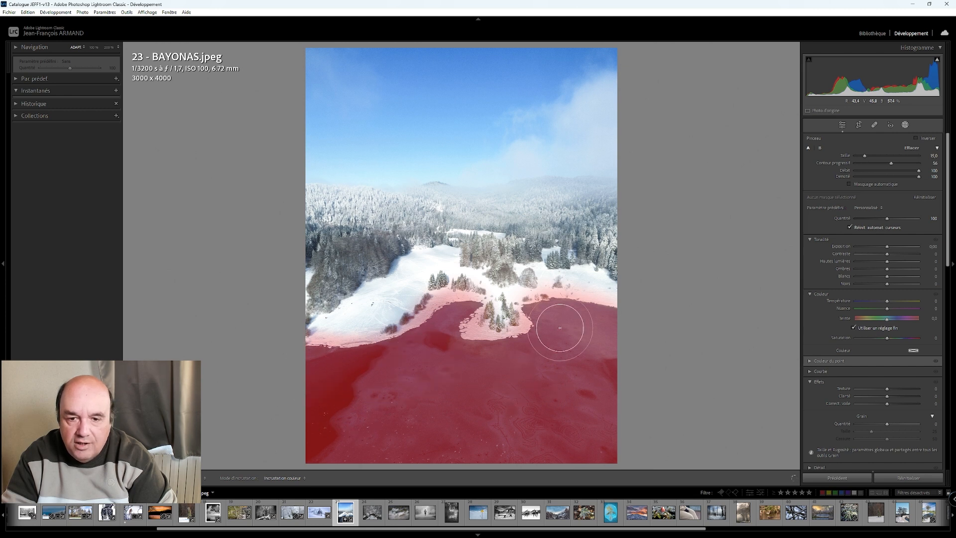
drag(585, 339, 586, 346)
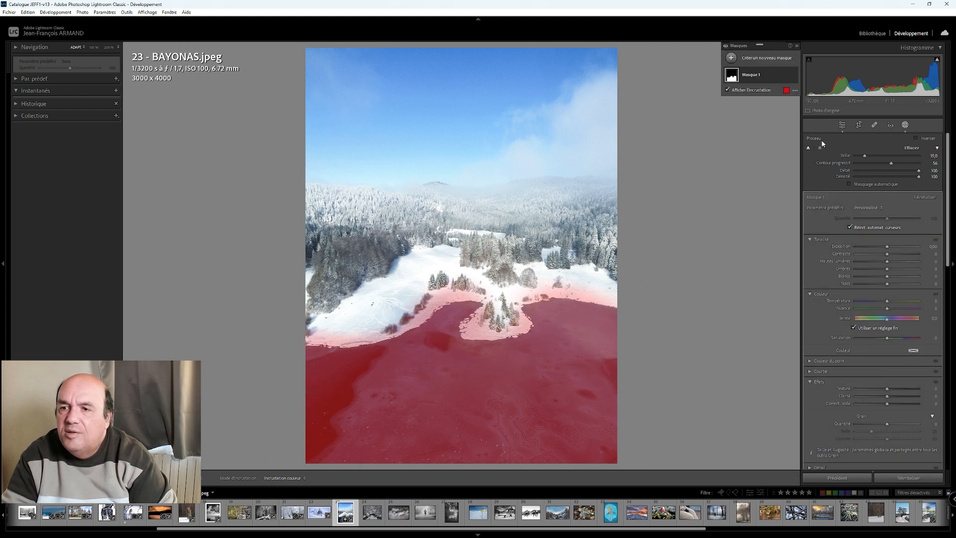
- Cool and brighten the masked lake with temperature -43, exposure 0.80 and whites 20
drag(886, 302, 888, 304)
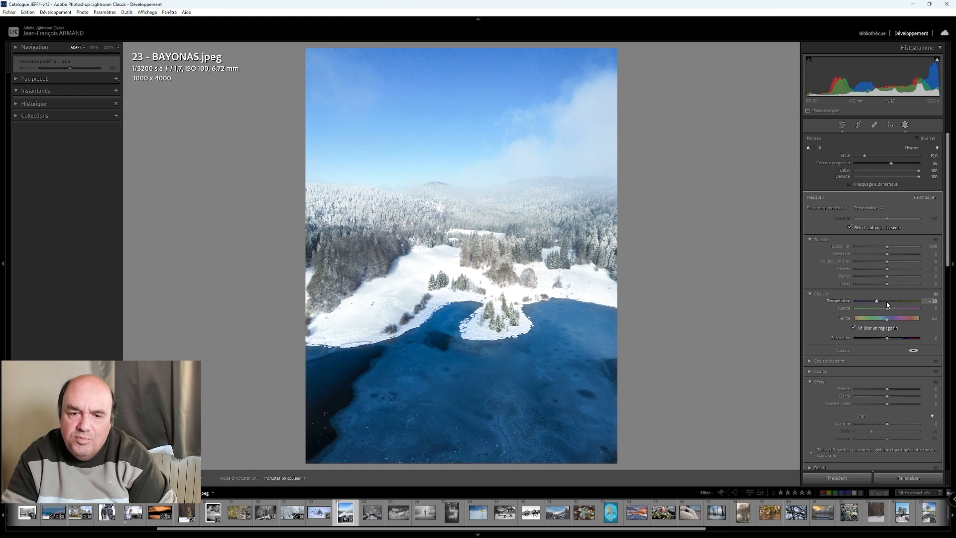
drag(888, 305, 888, 305)
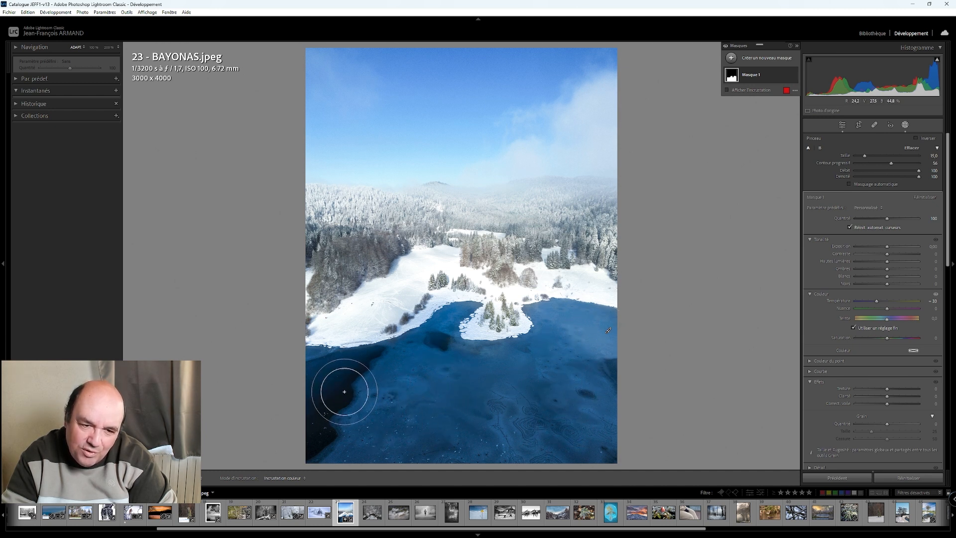
drag(878, 304, 887, 248)
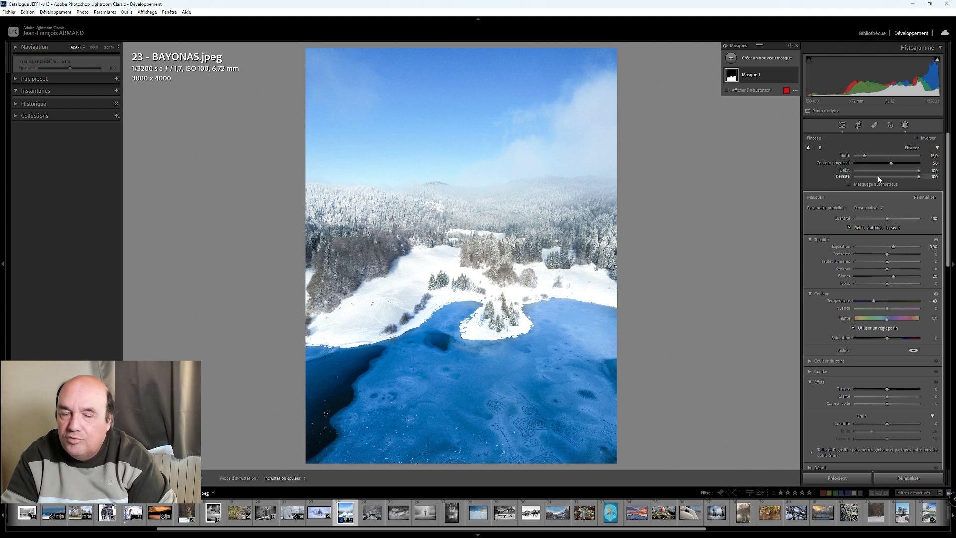
- Return to the global adjustments and set the lake photo's contrast to -53 and dehaze to +85
click(843, 125)
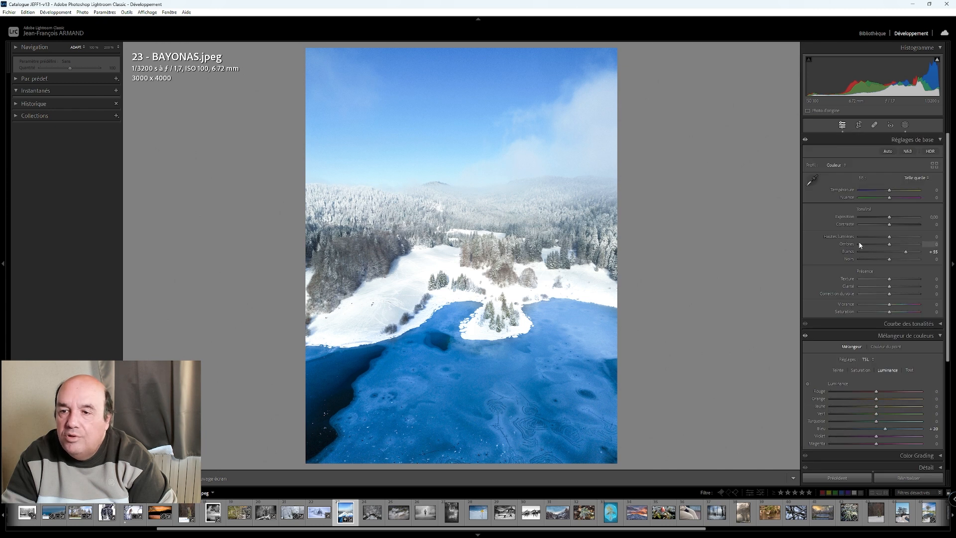
drag(890, 225, 874, 225)
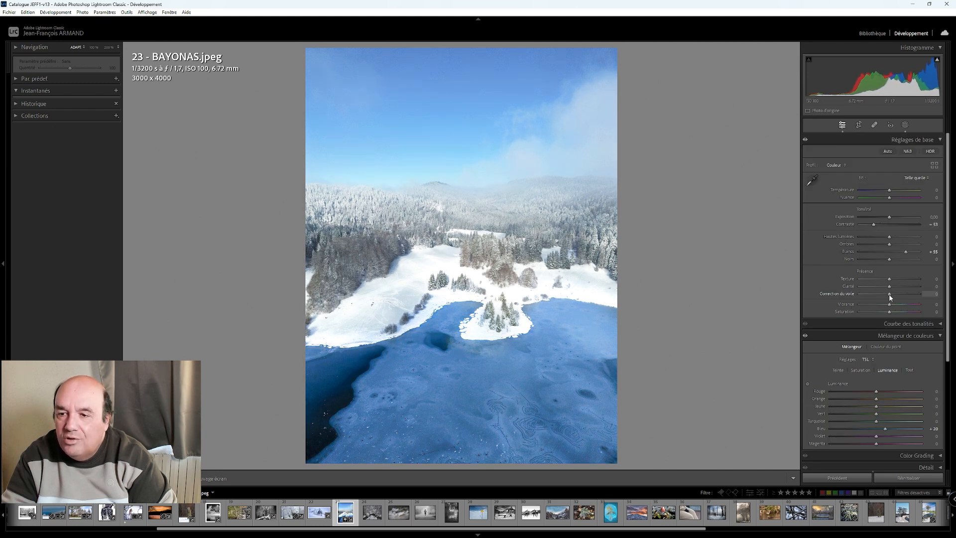
scroll(890, 298, up, 13)
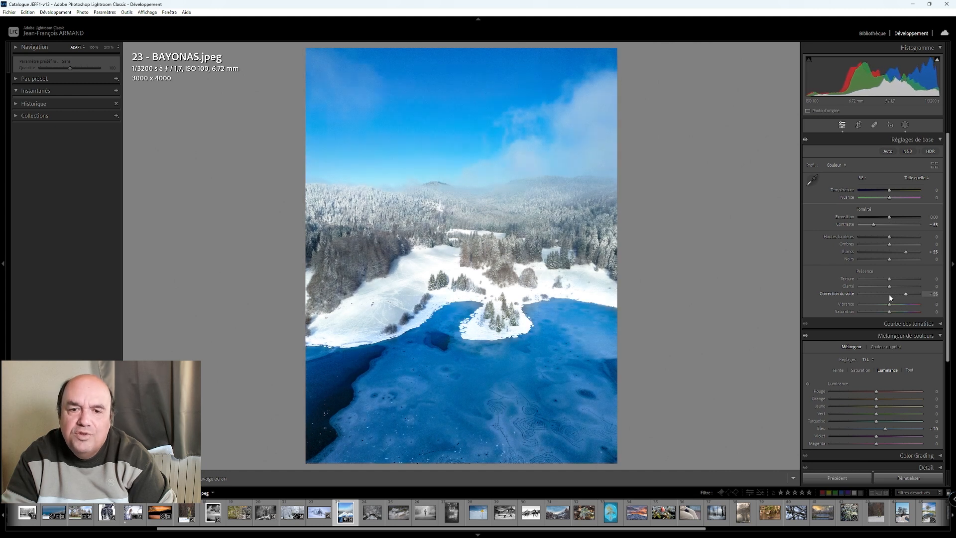
scroll(889, 296, up, 4)
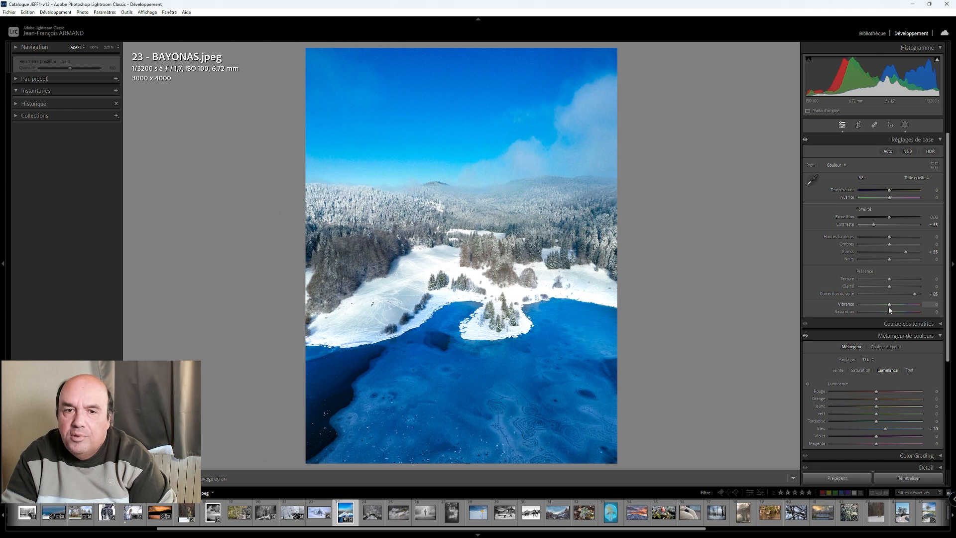
- Lower the lake photo's overall saturation to -55 and raise the luminance of the blues to +45
scroll(889, 315, down, 2)
scroll(889, 316, down, 7)
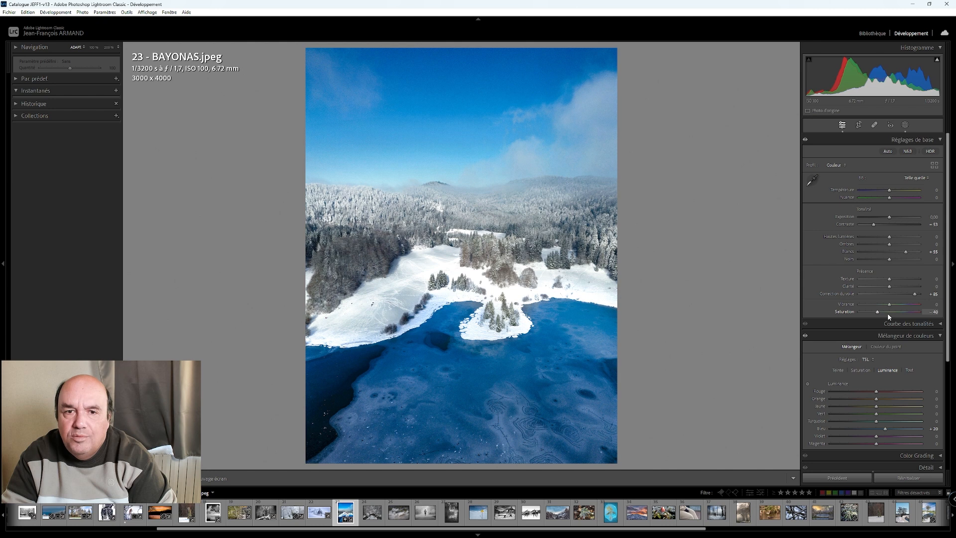
scroll(889, 316, down, 2)
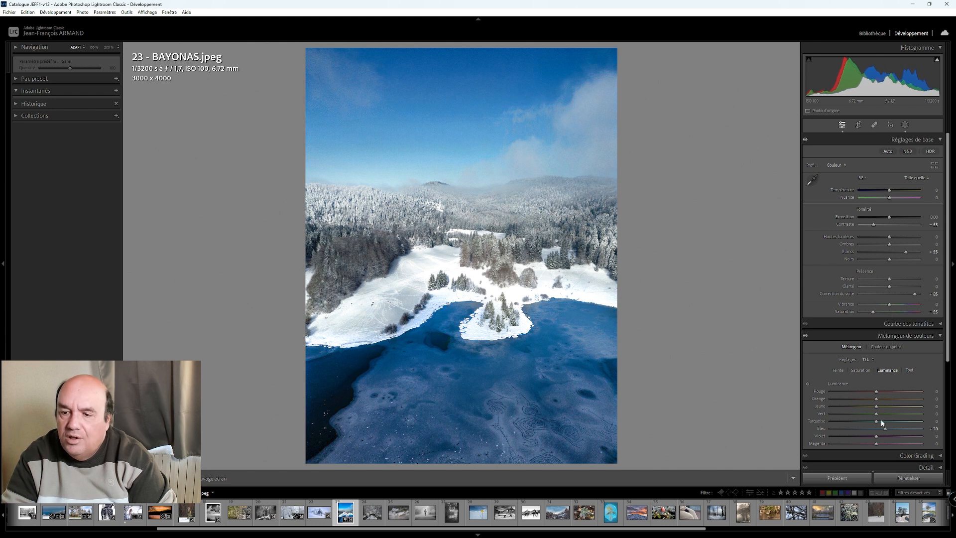
scroll(887, 431, up, 5)
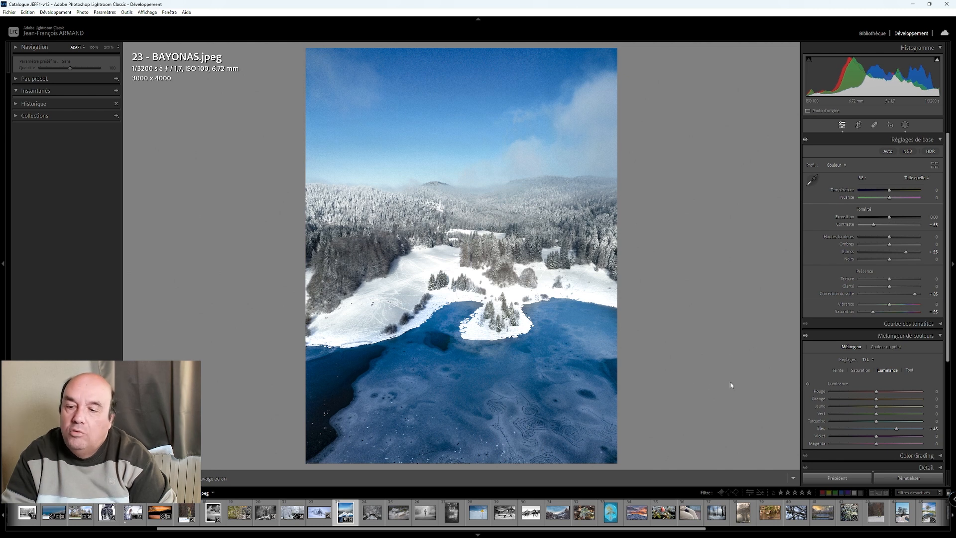
- Apply a post-crop vignette with an amount of -15 to the lake photo and show it side by side with the original
scroll(847, 372, down, 4)
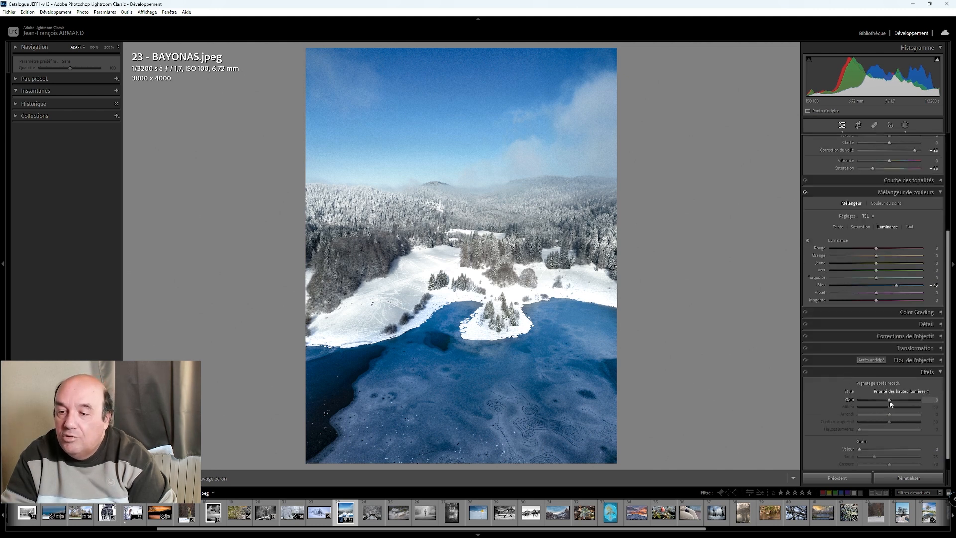
scroll(891, 401, down, 3)
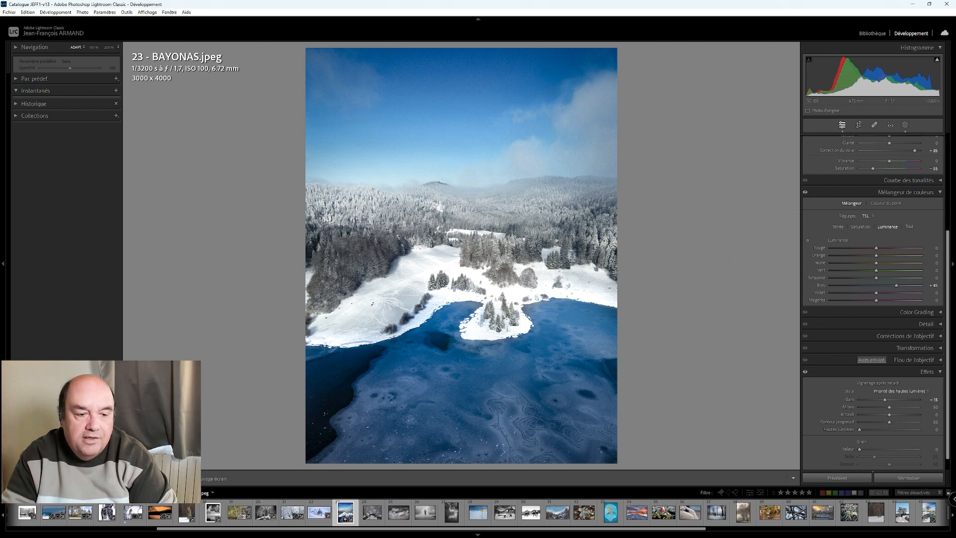
key(y)
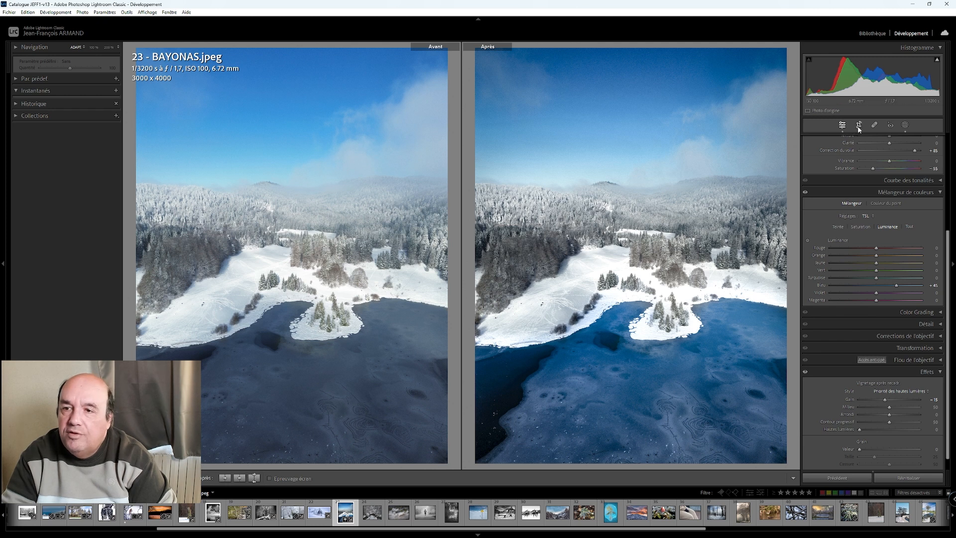
- Add a second mask to the lake photo that automatically selects the sky
click(906, 126)
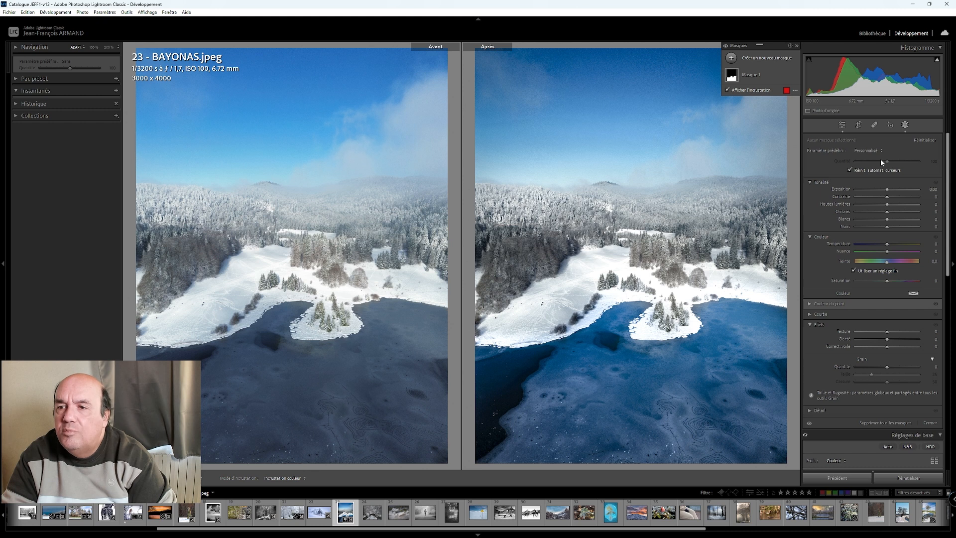
click(751, 58)
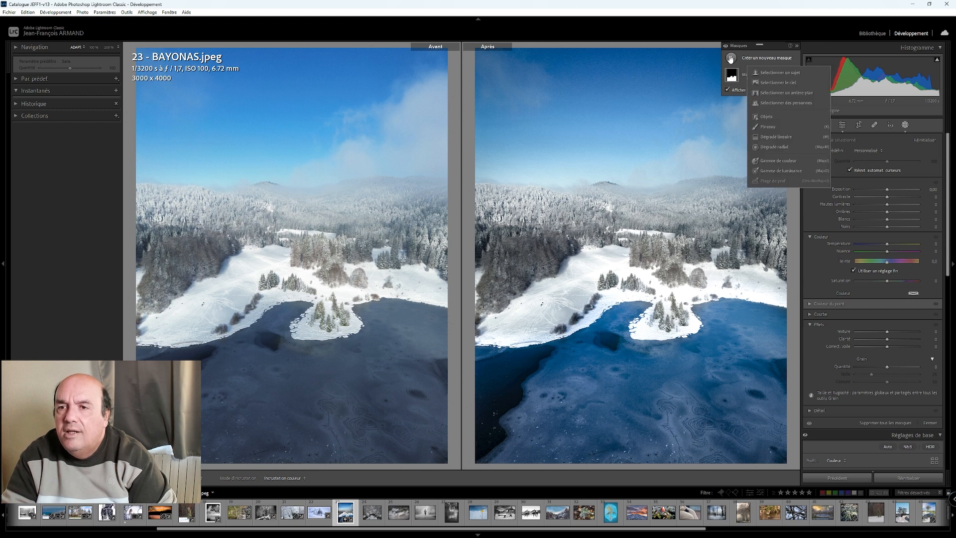
click(786, 82)
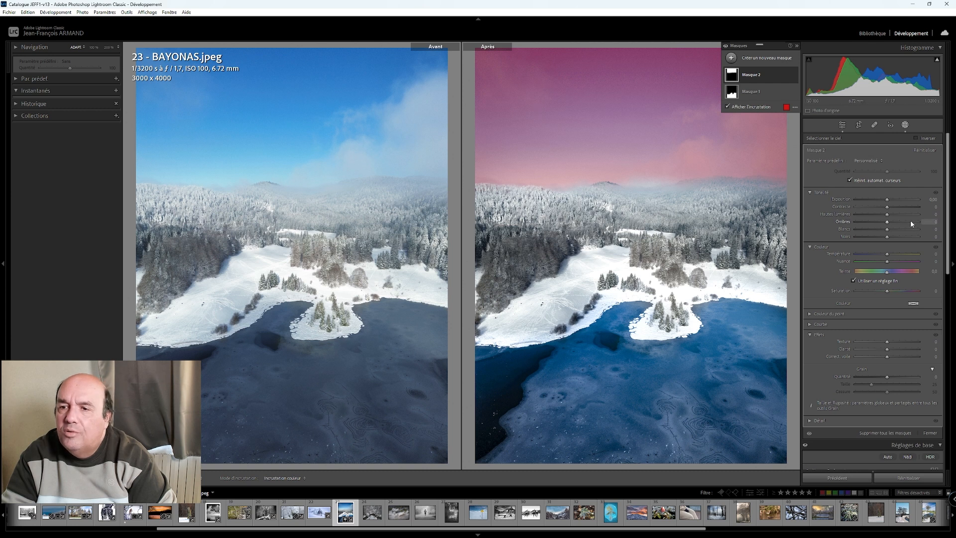
- Set the sky mask's highlights to 36, whites to 37 and saturation to 23, darken its shadows slightly, and leave masking
mouse_move(887, 230)
mouse_down()
mouse_move(916, 228)
mouse_move(902, 233)
mouse_up()
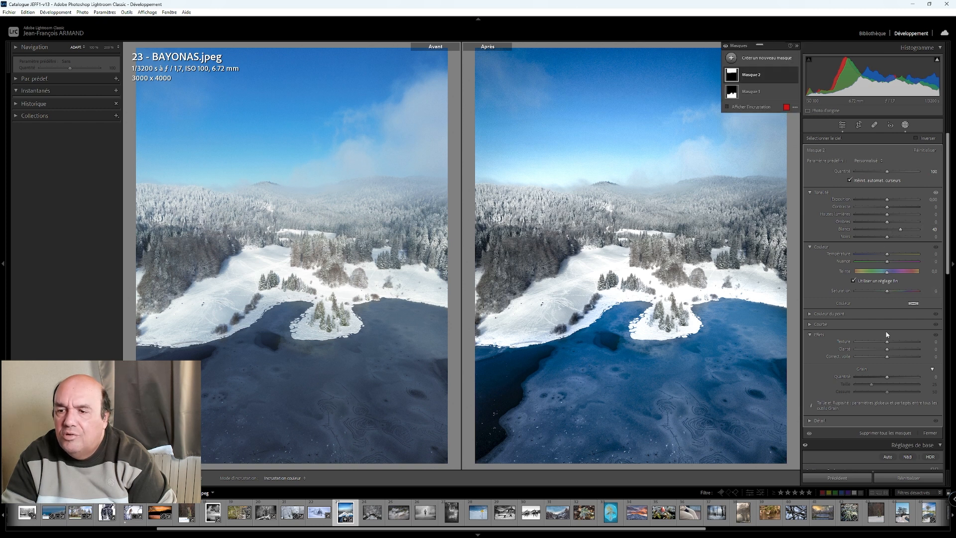
drag(892, 295, 896, 295)
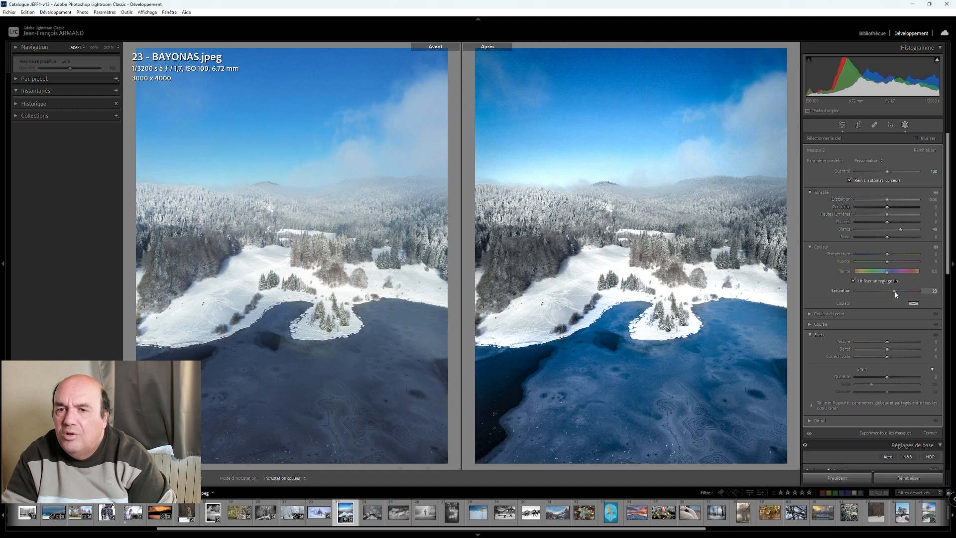
mouse_move(887, 222)
mouse_down()
mouse_move(906, 224)
mouse_move(872, 234)
mouse_move(886, 232)
mouse_up()
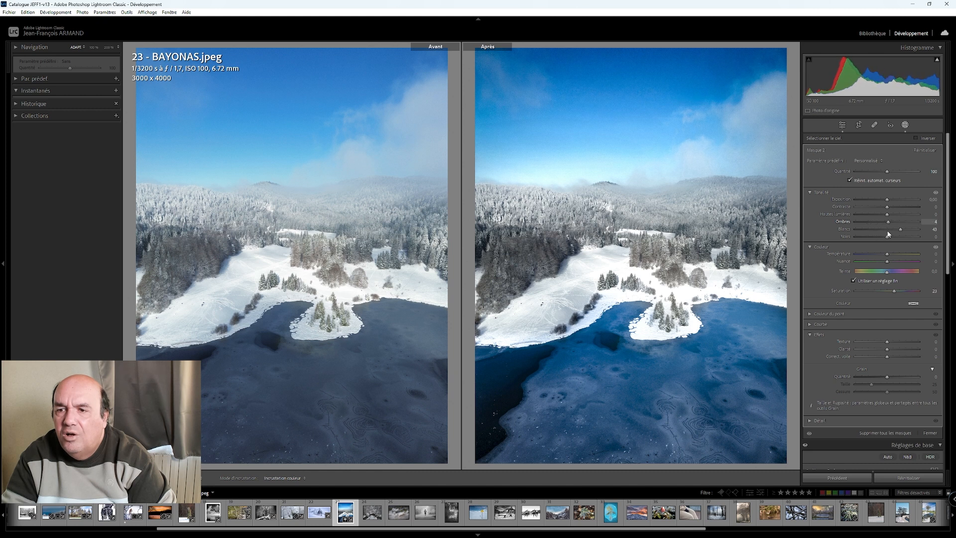
mouse_move(889, 217)
mouse_down()
mouse_move(912, 216)
mouse_move(899, 216)
mouse_move(901, 231)
mouse_up()
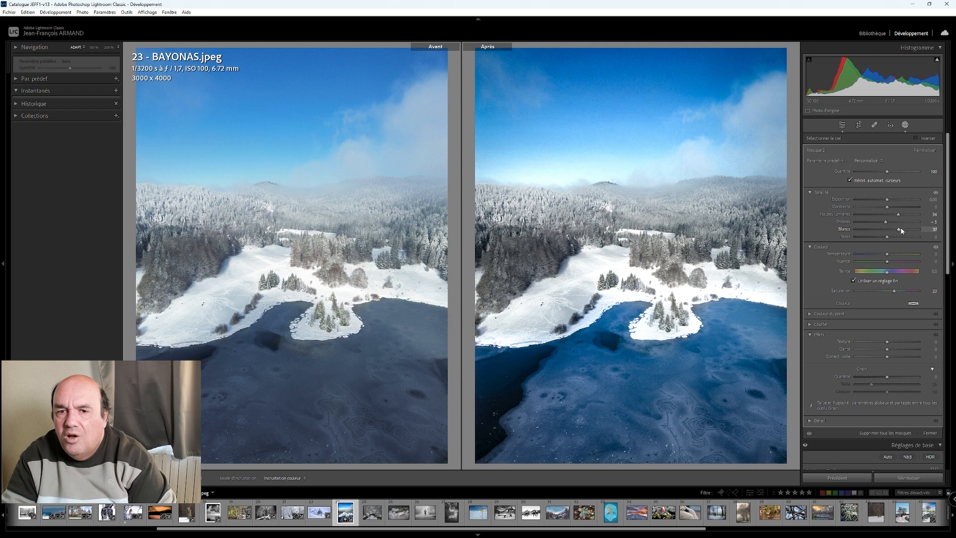
click(842, 125)
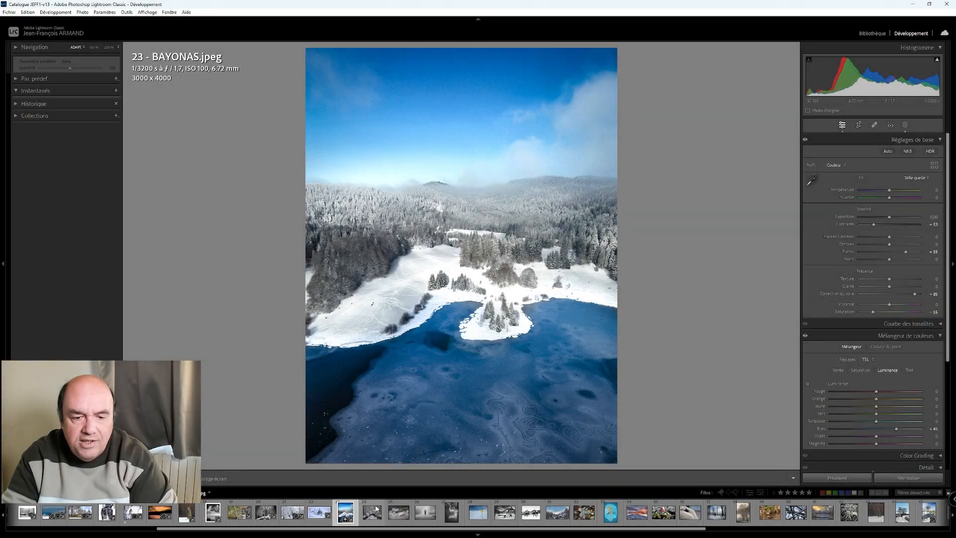
- Open the aerial photo of the snowy footbridge and set its whites to +71 and contrast to -40
click(377, 506)
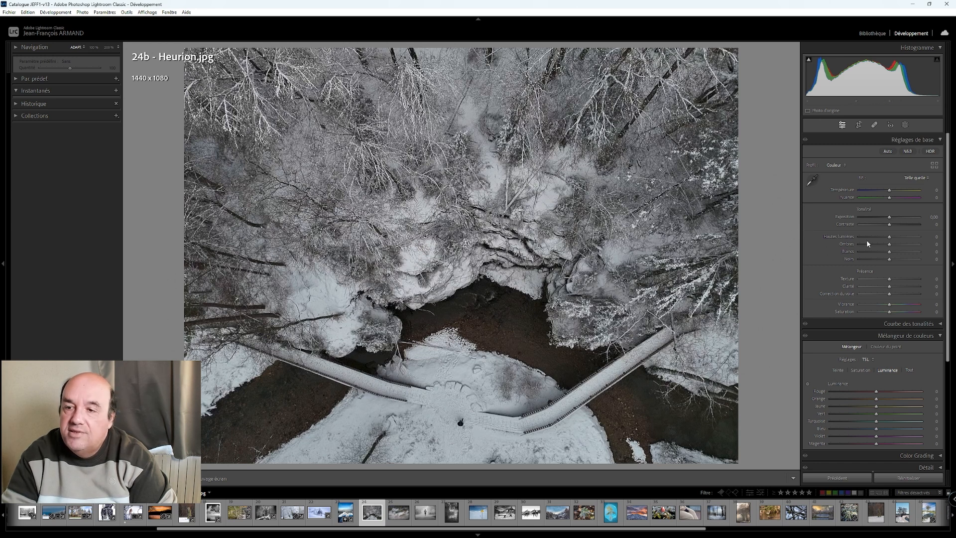
drag(890, 255, 907, 253)
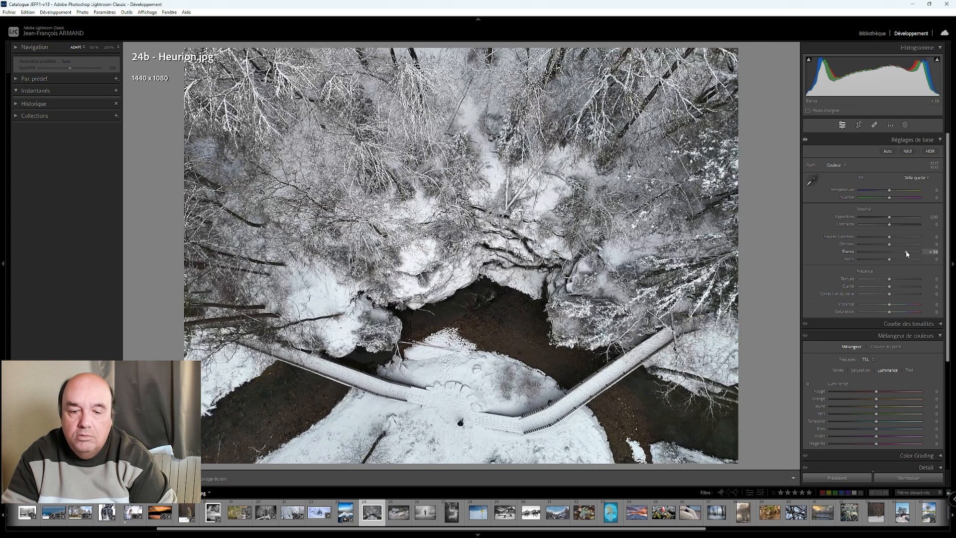
shift+double_click(907, 254)
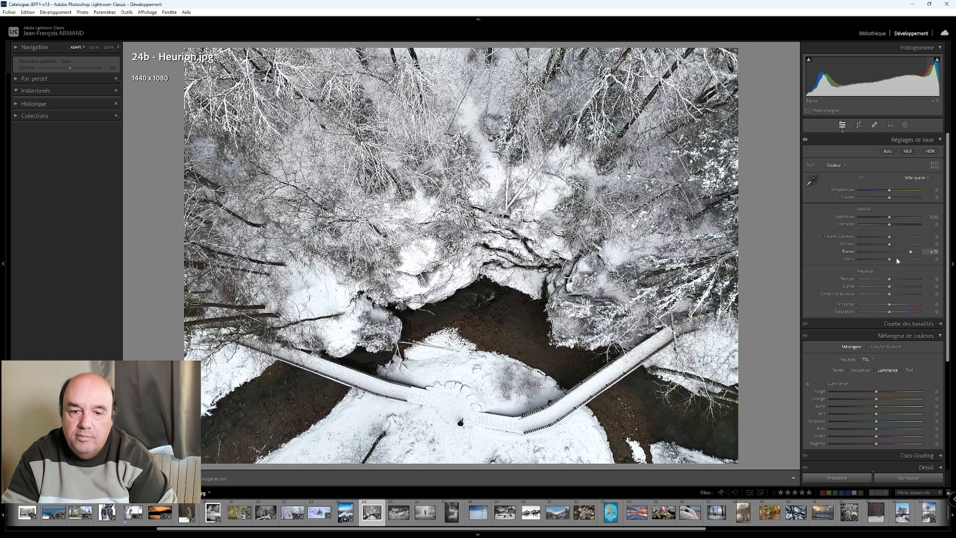
drag(888, 226, 878, 227)
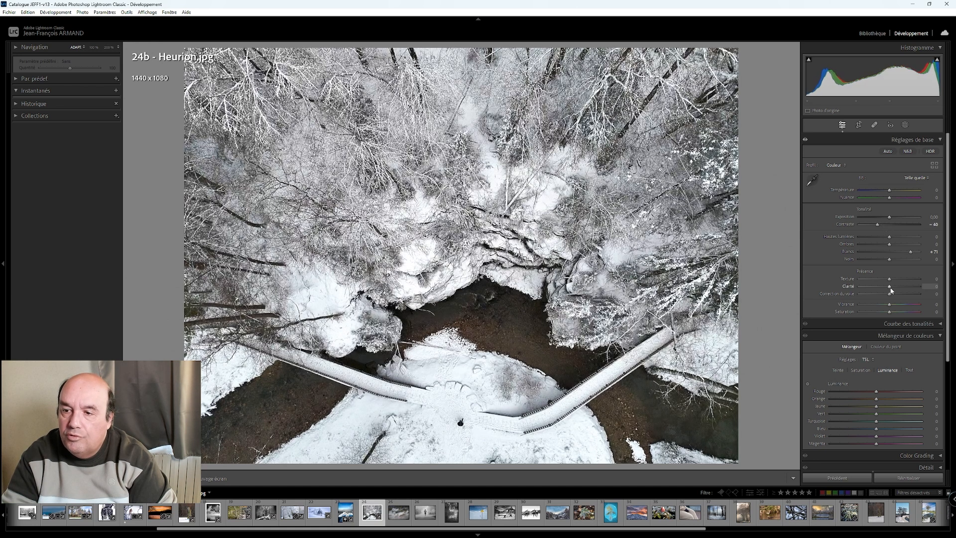
- Set the aerial footbridge photo's dehaze to +50 and shadows to +100, and apply a post-crop vignette with an amount of +10
scroll(891, 297, up, 7)
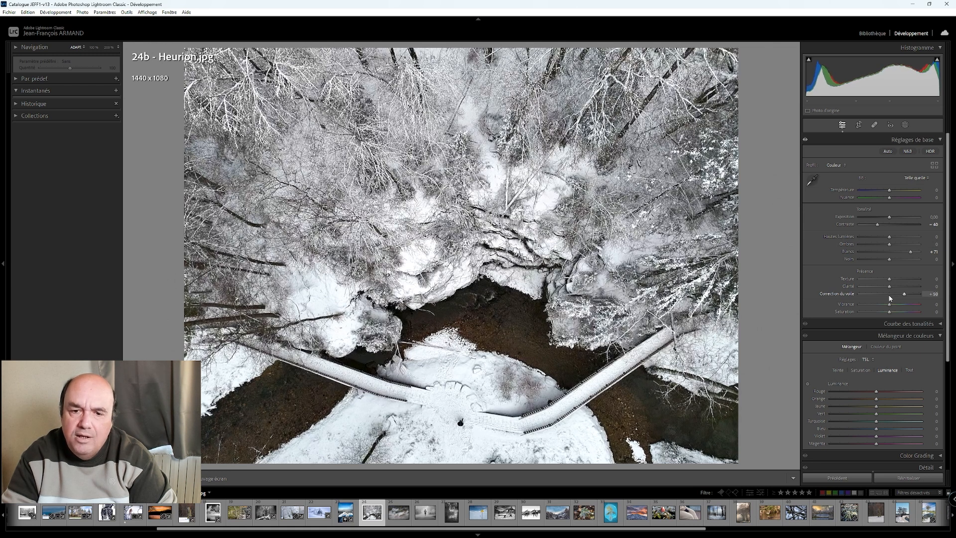
drag(890, 246, 923, 253)
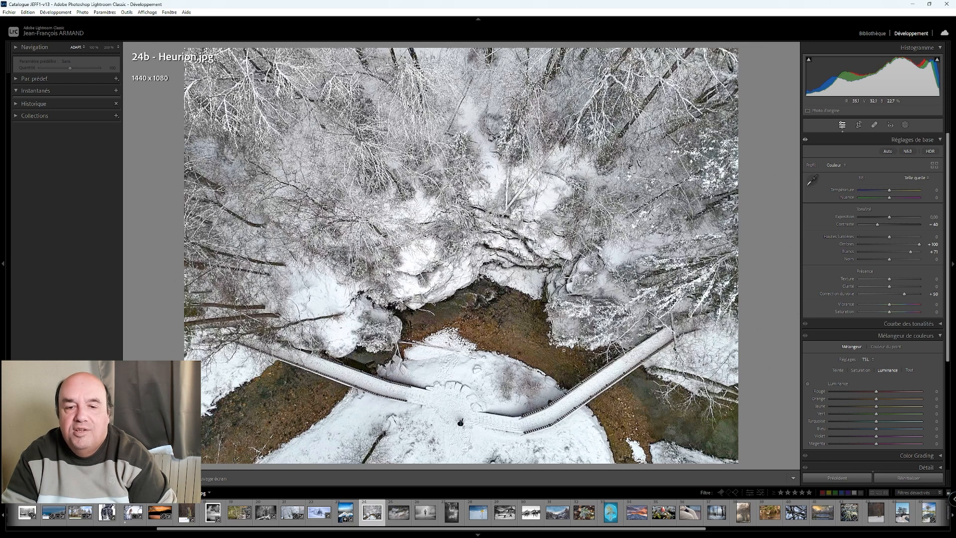
scroll(832, 372, down, 3)
click(832, 372)
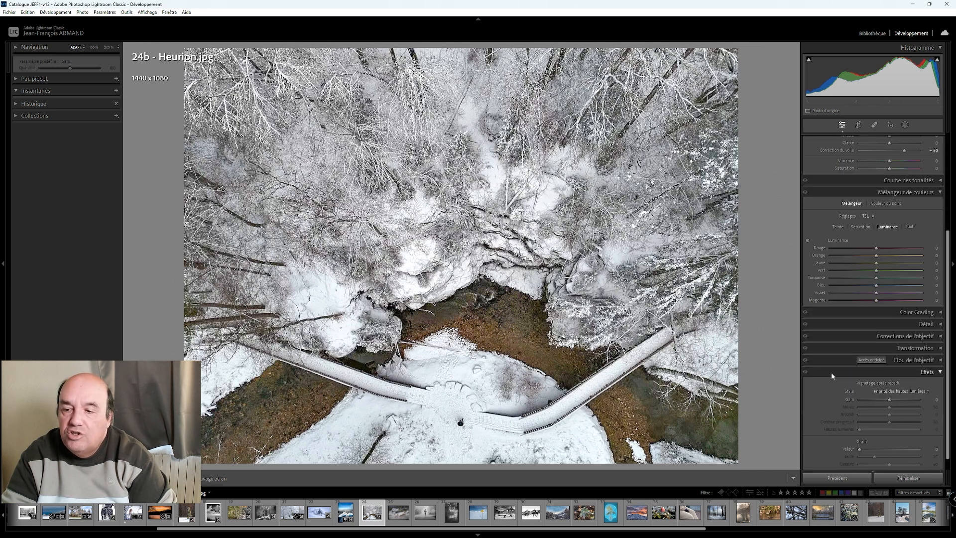
key(shift+Up)
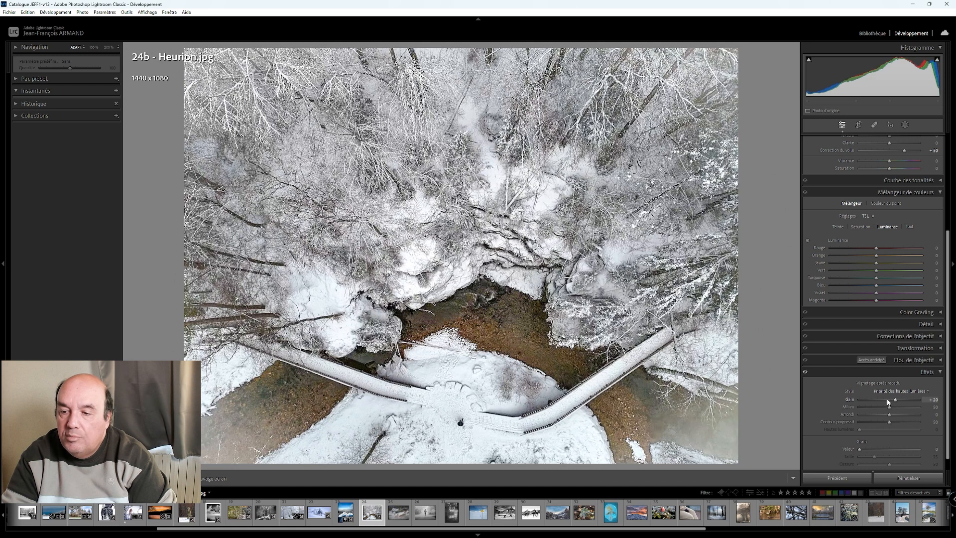
key(Down)
key(Down)
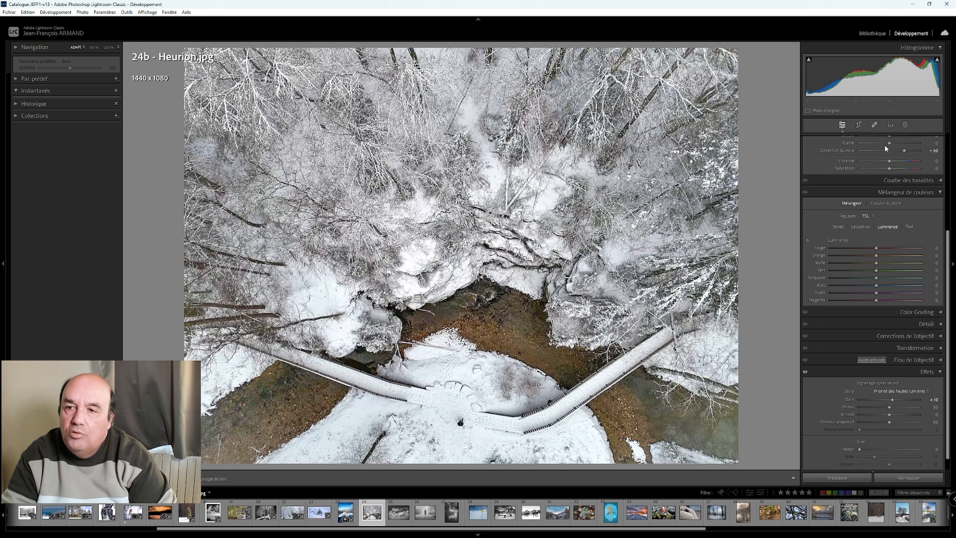
- Crop the aerial photo to 16 x 9, keeping the lower area with the footbridge, and compare the result with the original
click(859, 125)
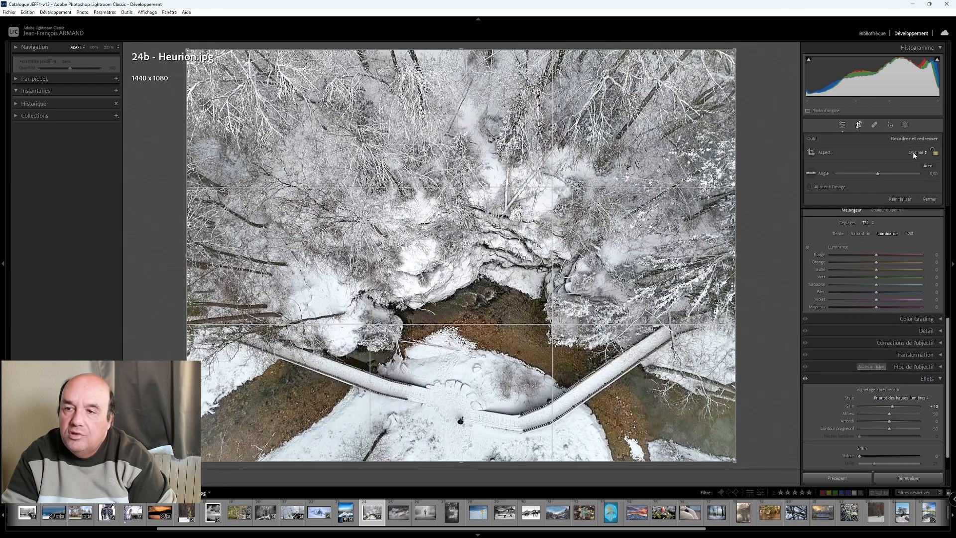
click(915, 152)
click(934, 153)
click(918, 152)
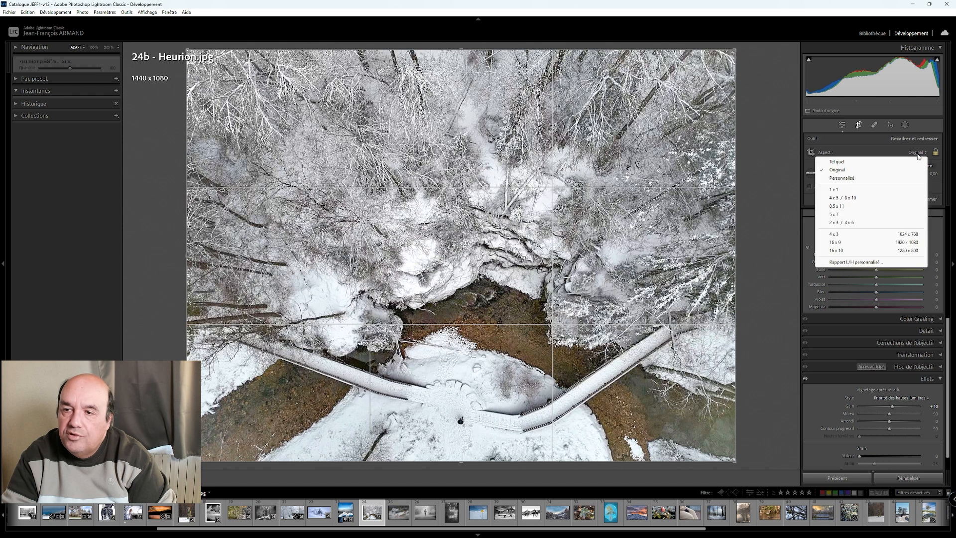
click(877, 239)
drag(480, 202, 479, 150)
click(842, 127)
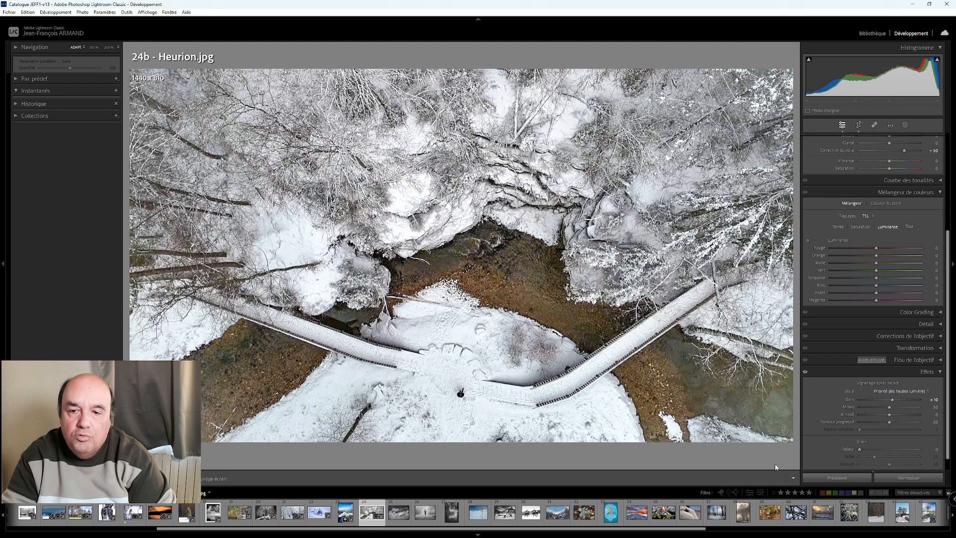
scroll(852, 257, up, 3)
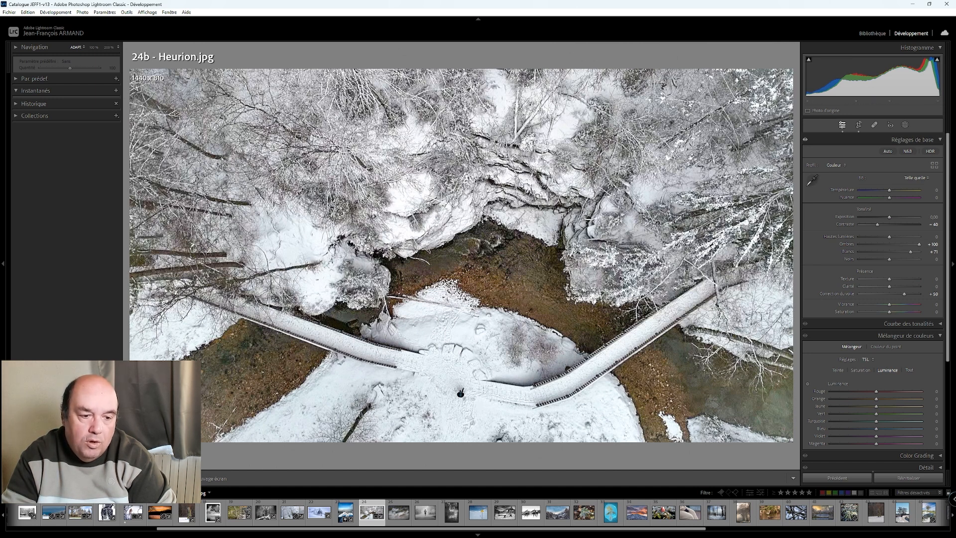
key(y)
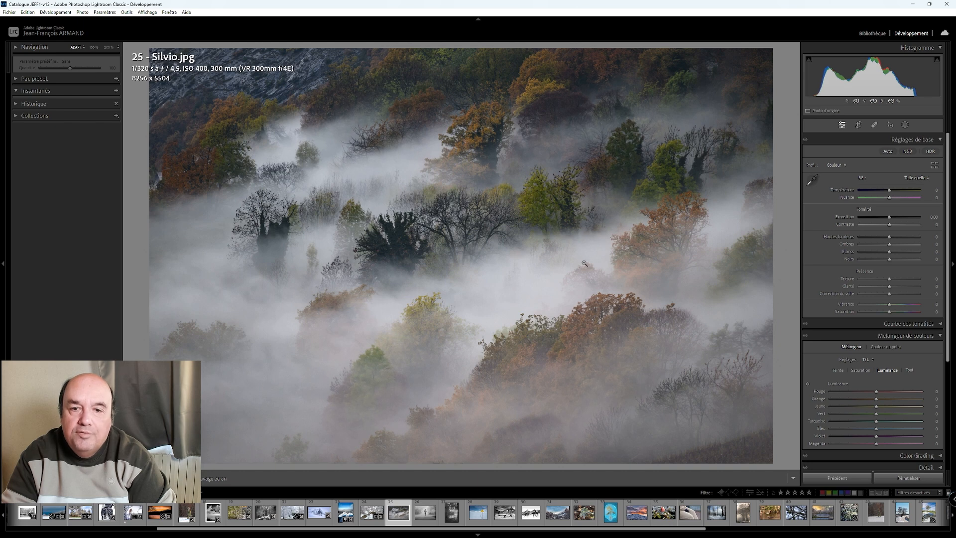
- Crop the foggy autumn forest photo to 7266 x 4844 at its original aspect ratio, trimming the rocky slope from the upper-left corner
click(268, 137)
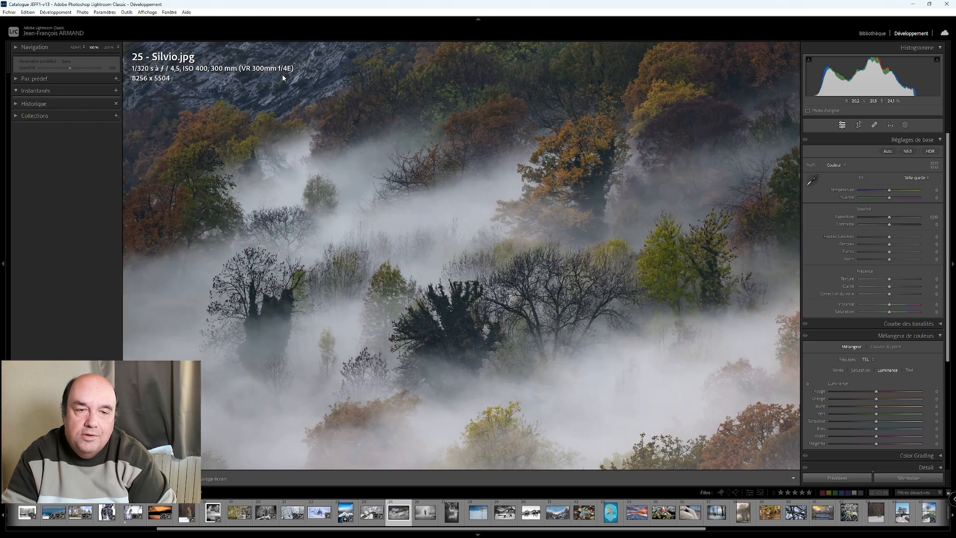
drag(284, 103, 425, 241)
click(425, 241)
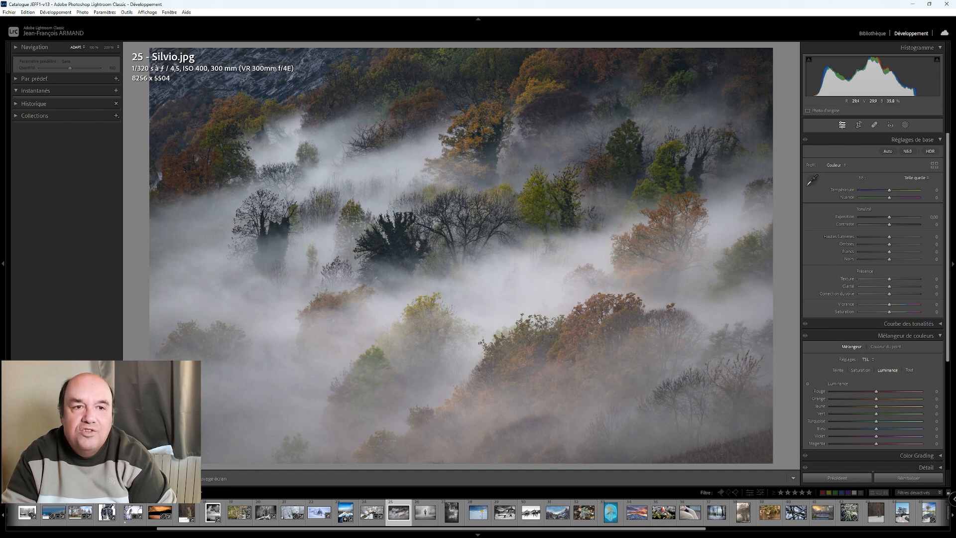
click(274, 69)
click(284, 123)
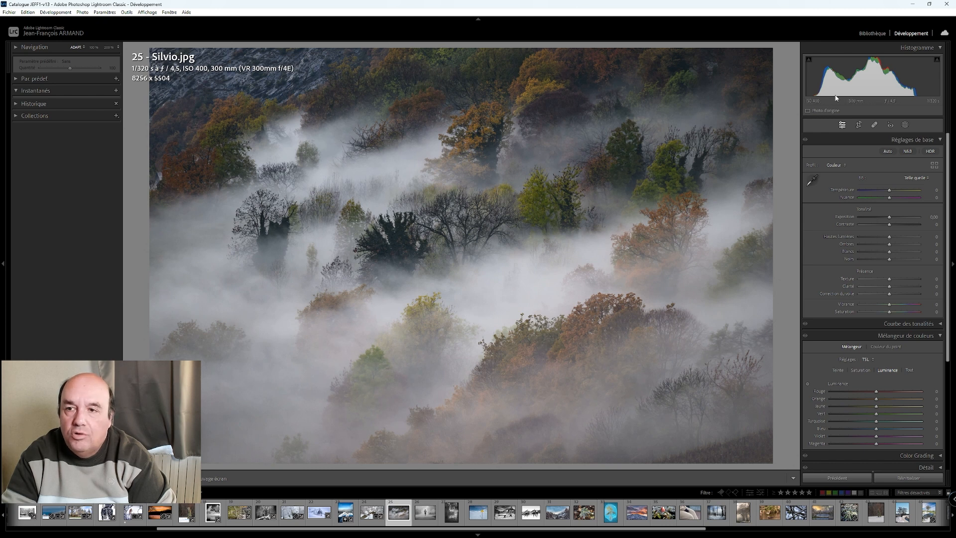
click(859, 125)
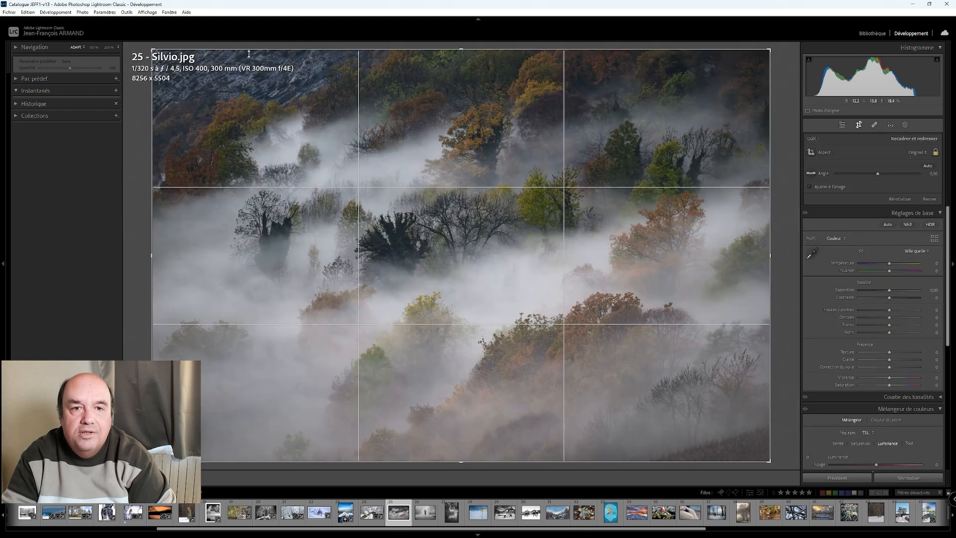
drag(150, 48, 186, 58)
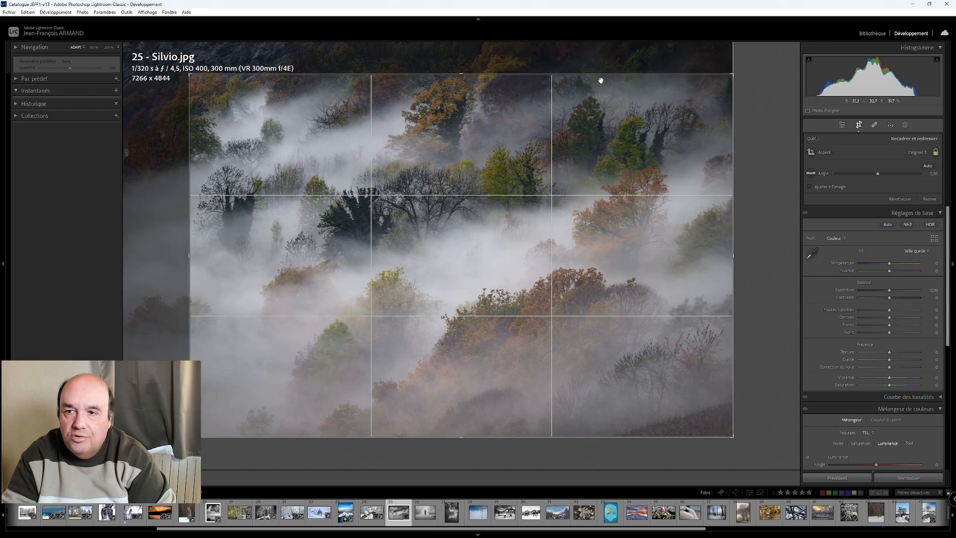
click(842, 127)
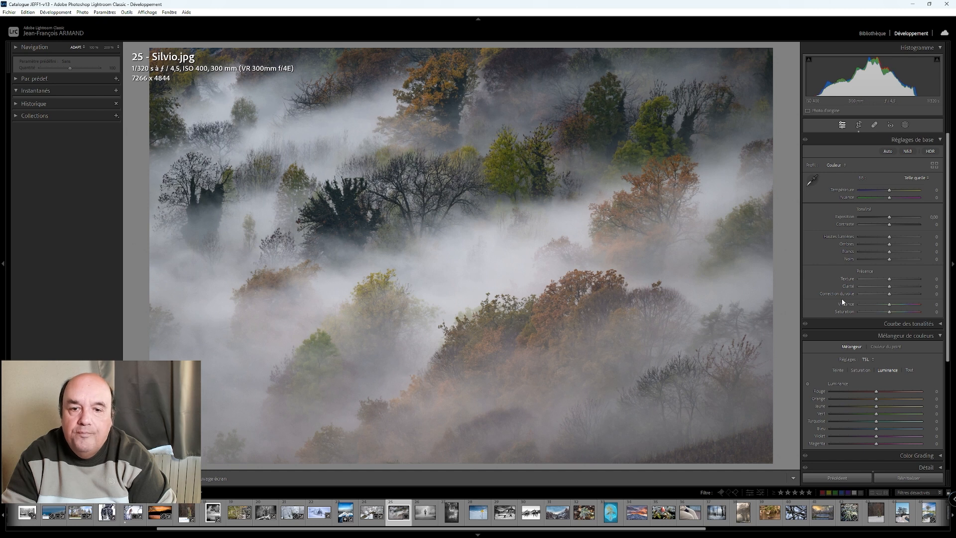
- Set the foggy forest photo's whites to +70 and contrast to -100
scroll(889, 253, up, 9)
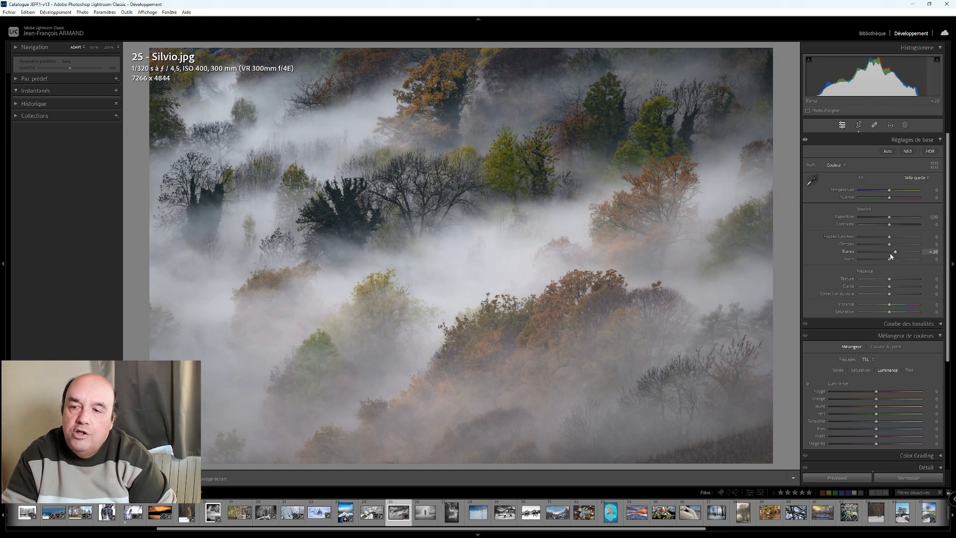
scroll(889, 253, up, 5)
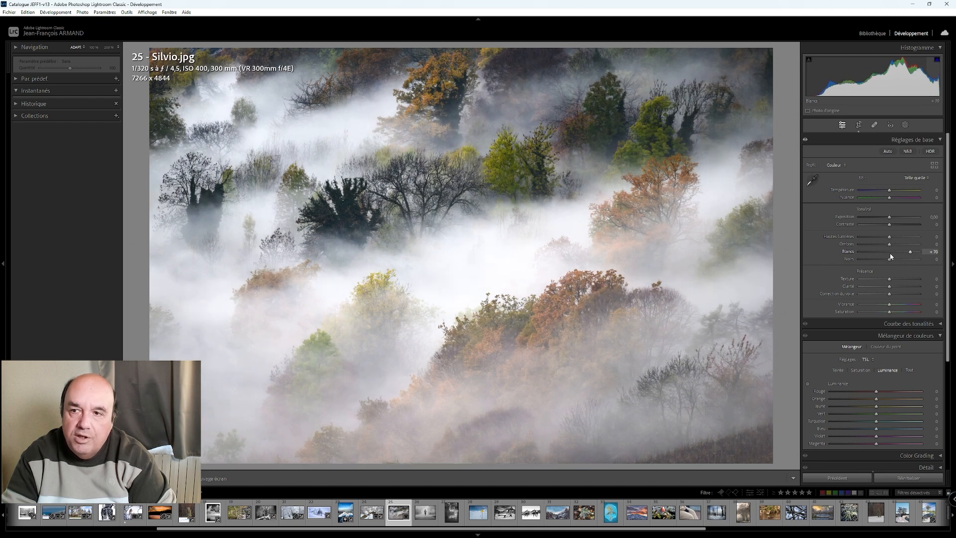
scroll(891, 225, down, 4)
scroll(891, 228, down, 10)
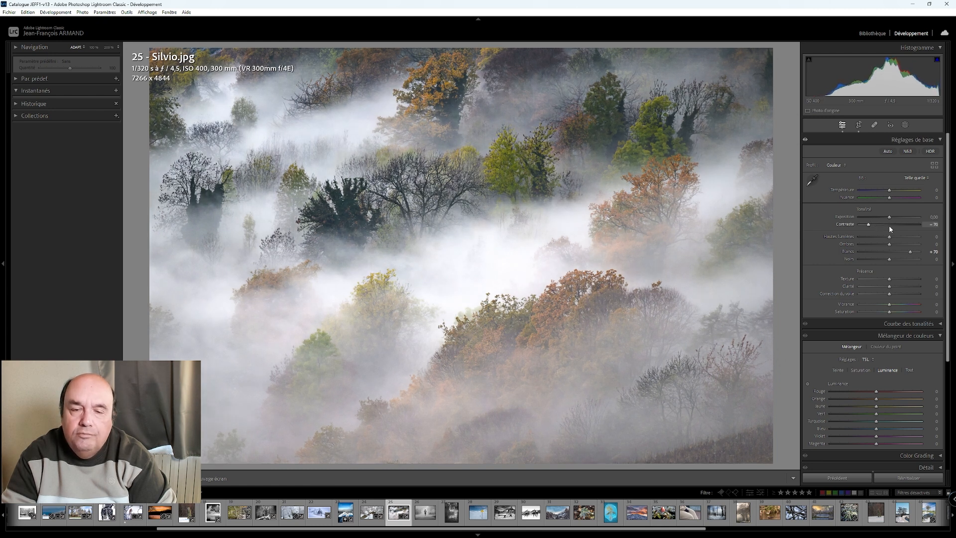
scroll(891, 228, down, 6)
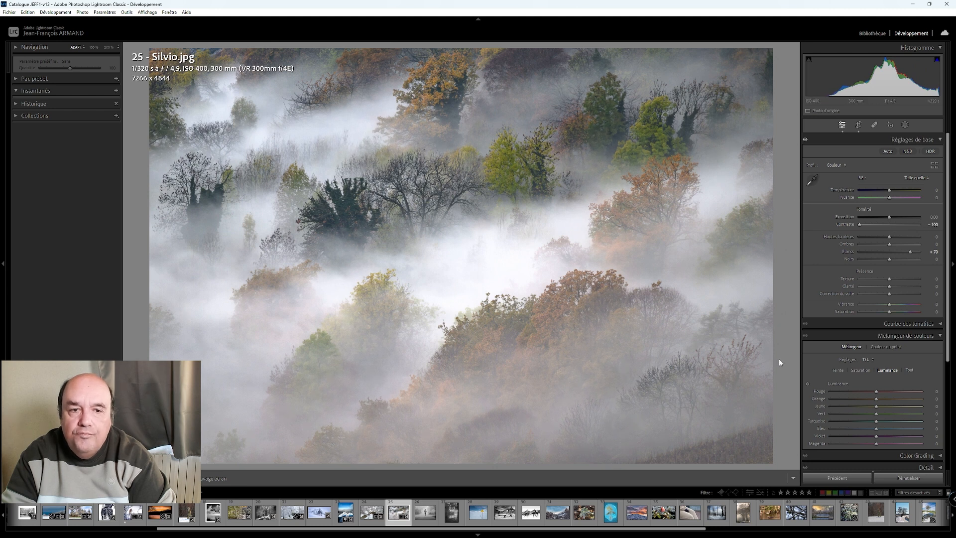
- Try several dehaze strengths on the foggy forest photo and set the dehaze to +71
drag(890, 294, 886, 300)
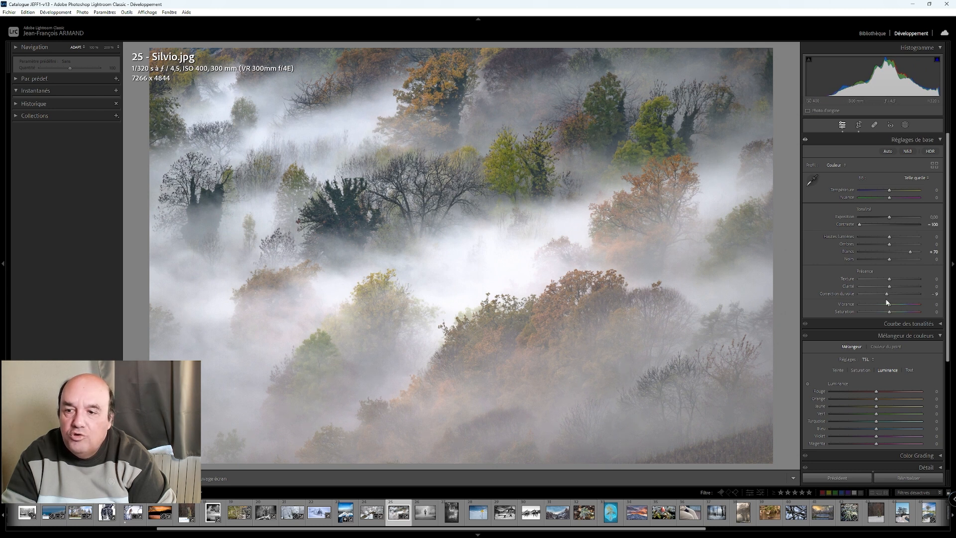
key(Up)
key(Up)
key(Up)
key(Up)
key(Up)
key(Up)
key(Up)
key(Up)
key(Up)
key(Up)
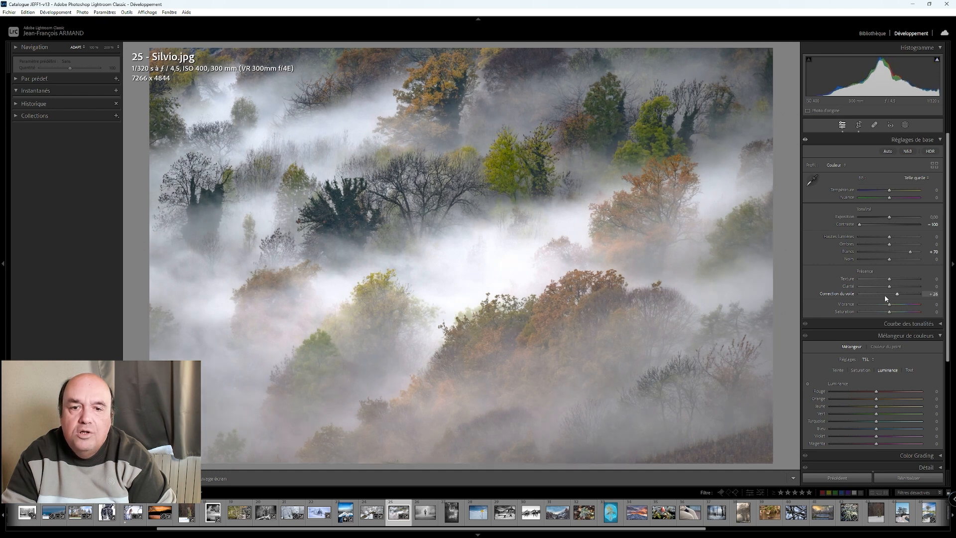
key(Up)
key(Up)
key(Up)
key(Up)
key(Up)
key(Up)
key(Up)
key(Up)
key(Up)
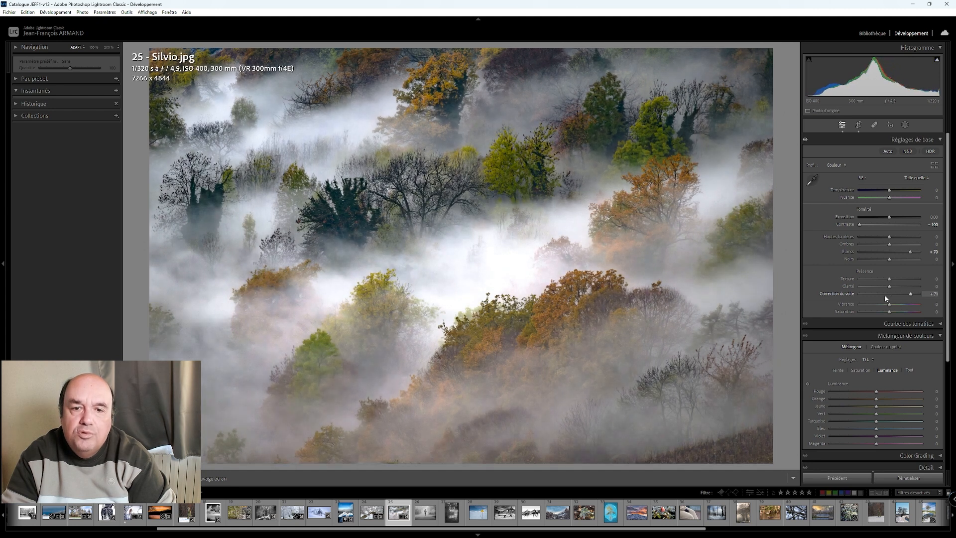
key(Down)
key(Down)
key(Down)
key(Down)
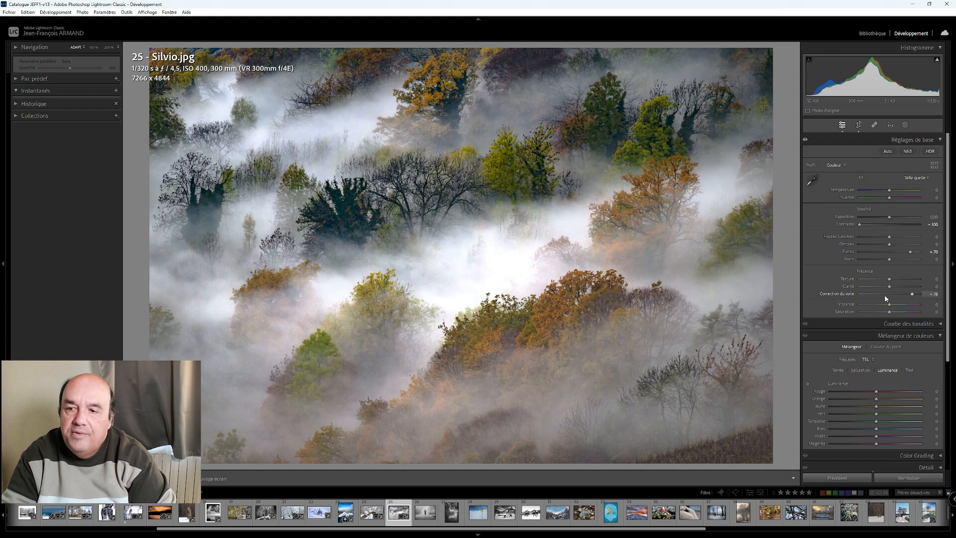
key(Up)
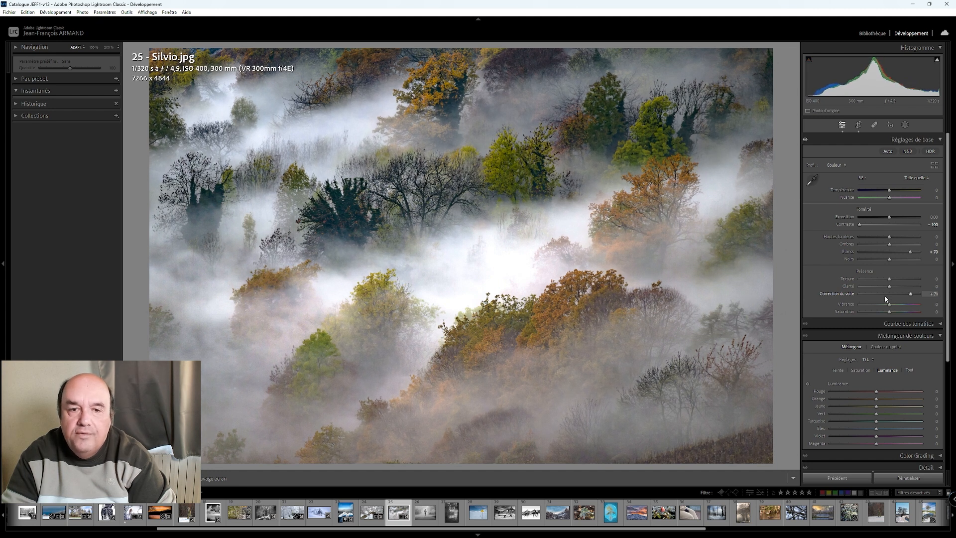
key(Up)
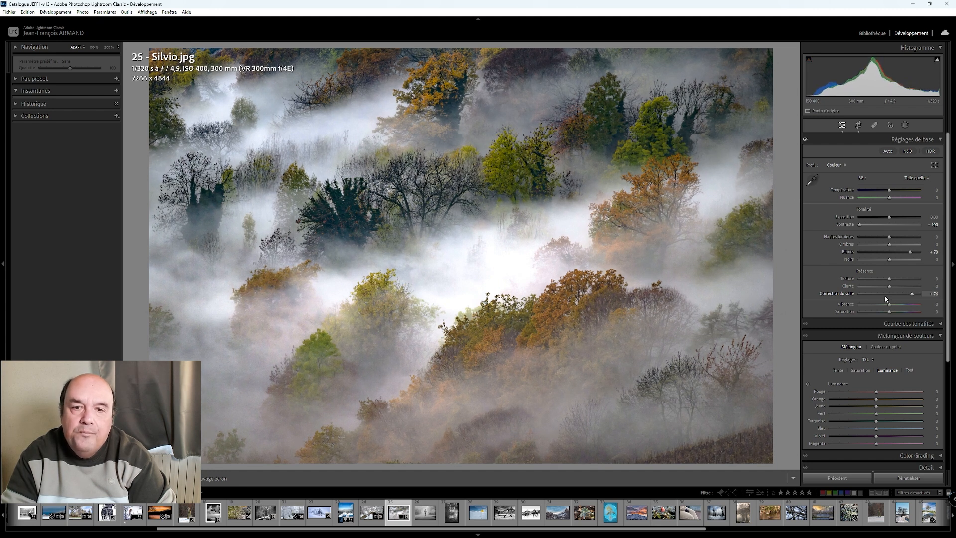
key(Down)
key(Down)
key(Down)
key(Down)
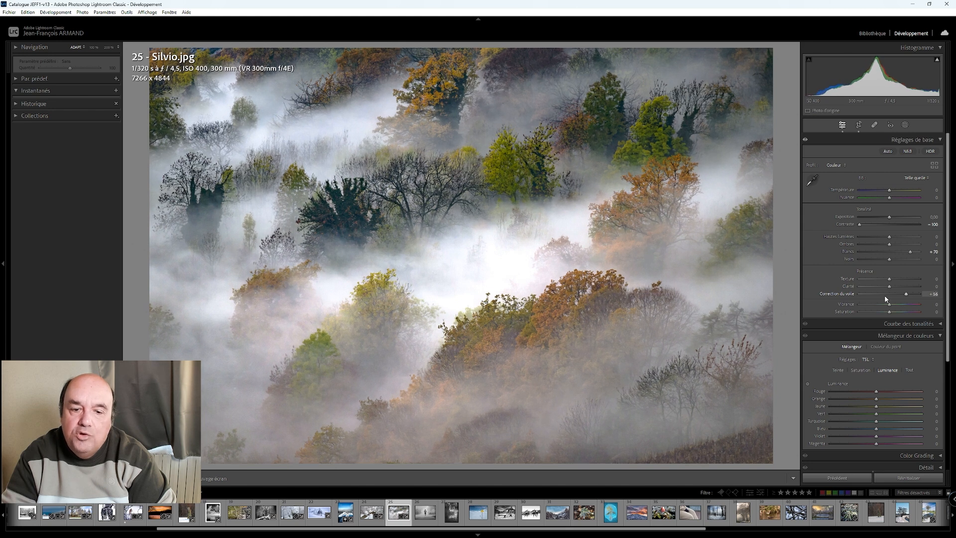
key(Up)
key(Up)
key(Up)
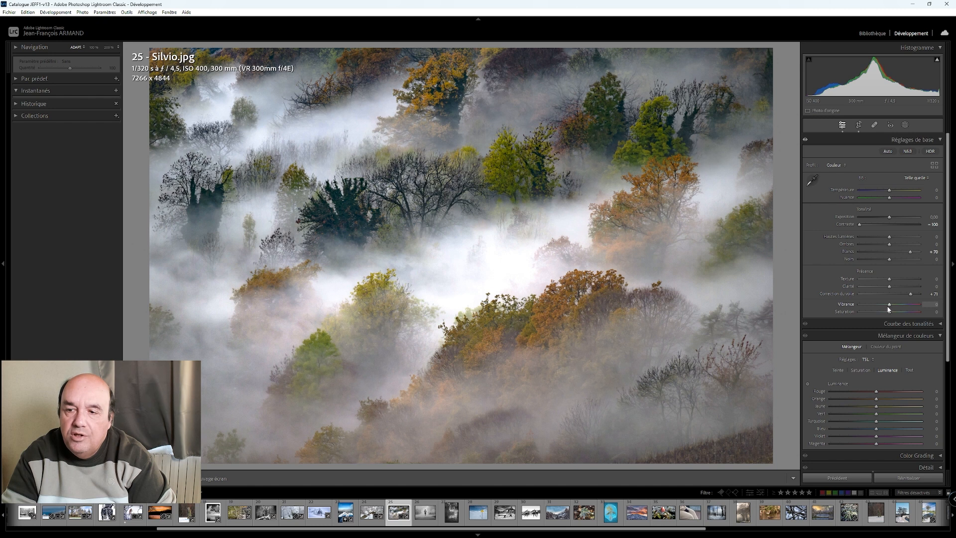
key(Down)
key(Down)
key(Down)
key(Down)
key(Down)
key(Down)
key(Down)
key(Down)
key(Down)
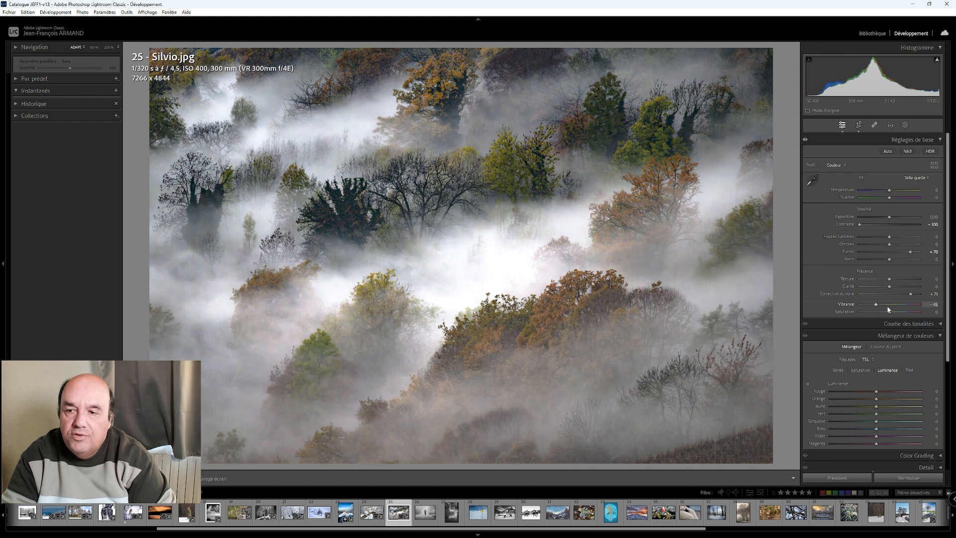
key(Up)
key(Up)
key(Up)
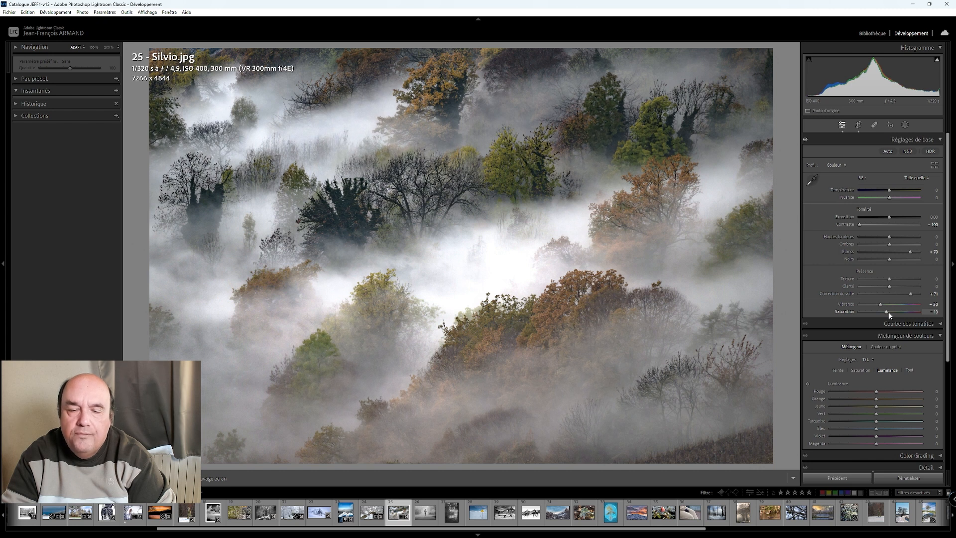
double_click(882, 306)
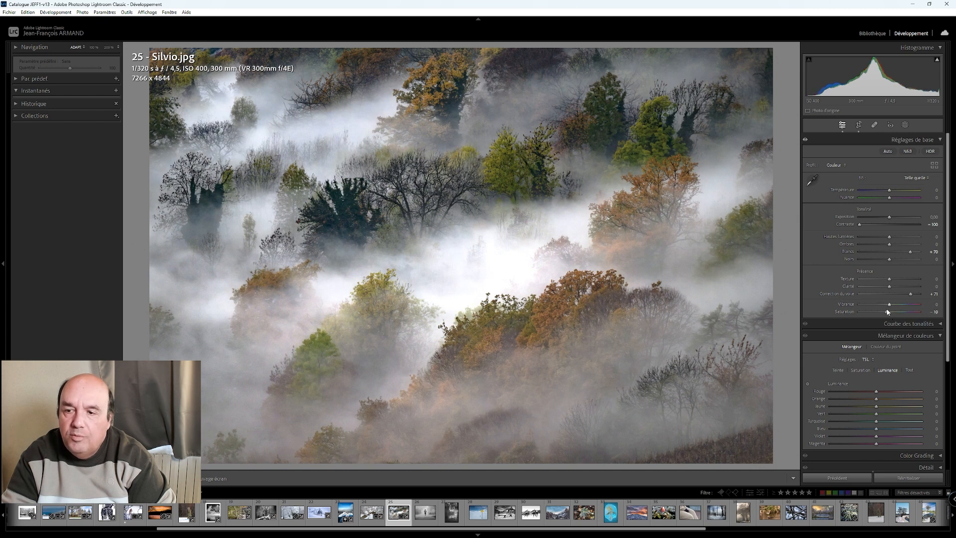
- Set the foggy forest photo's saturation to -10
scroll(886, 309, down, 3)
scroll(887, 263, up, 3)
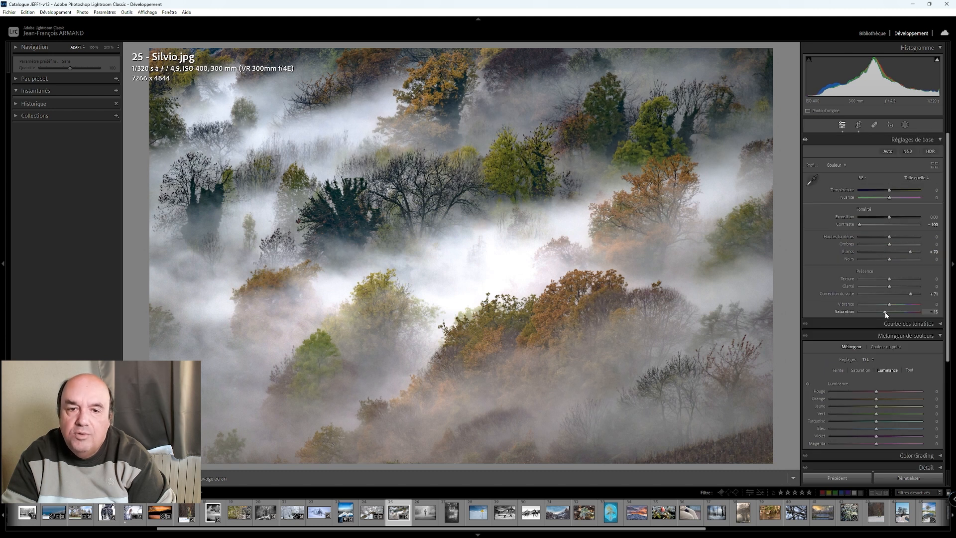
- Apply a post-crop vignette with an amount of +15 to the foggy forest photo and show it side by side with the original
scroll(889, 391, down, 6)
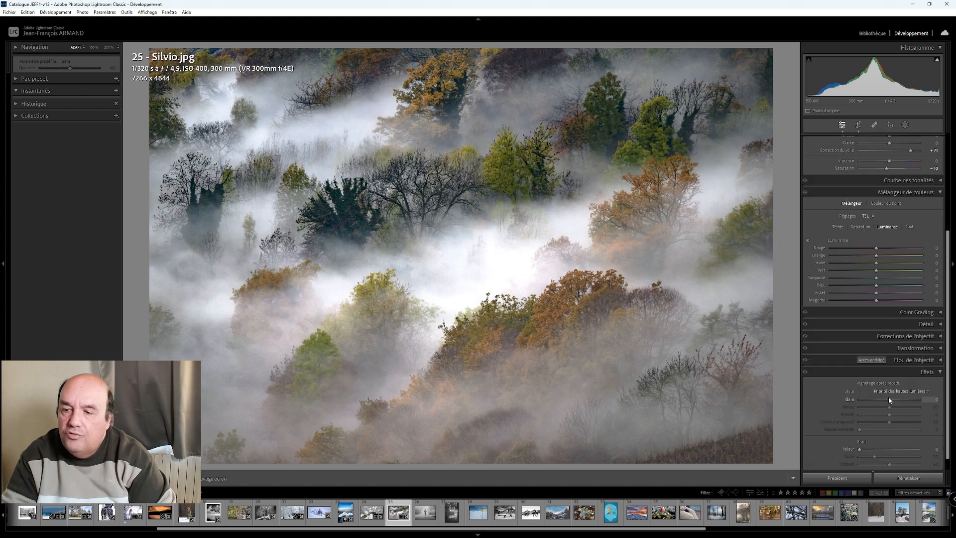
scroll(888, 401, up, 3)
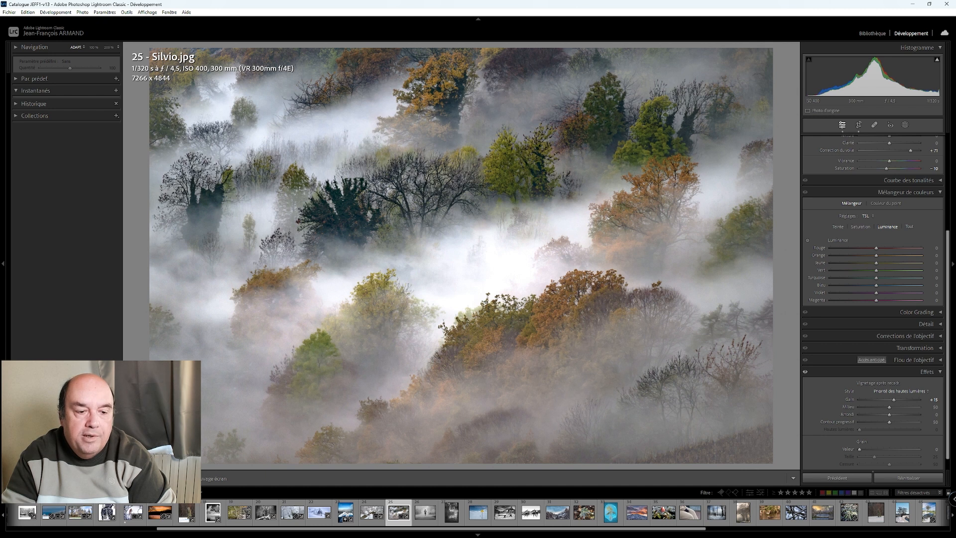
key(y)
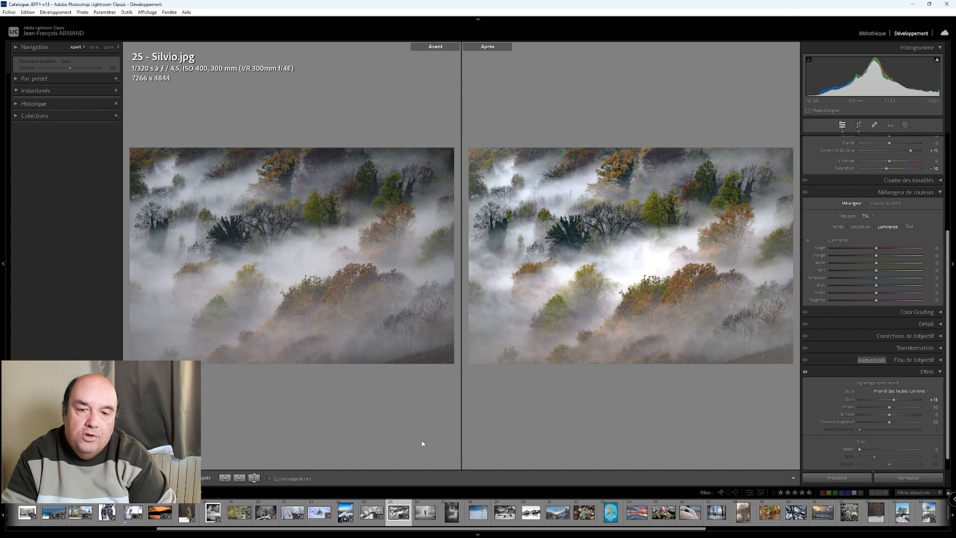
- Leave the before/after comparison and create a virtual copy of the foggy forest photo
key(y)
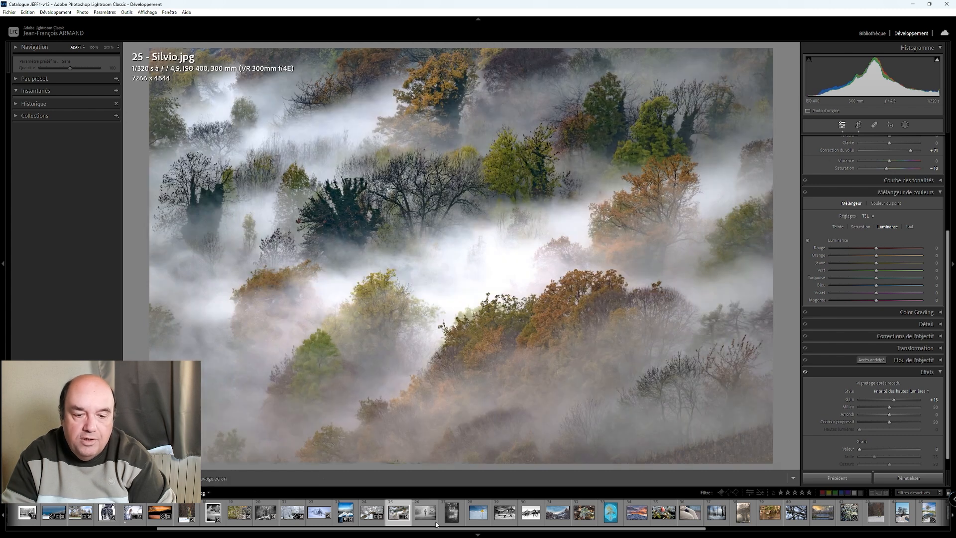
right_click(399, 508)
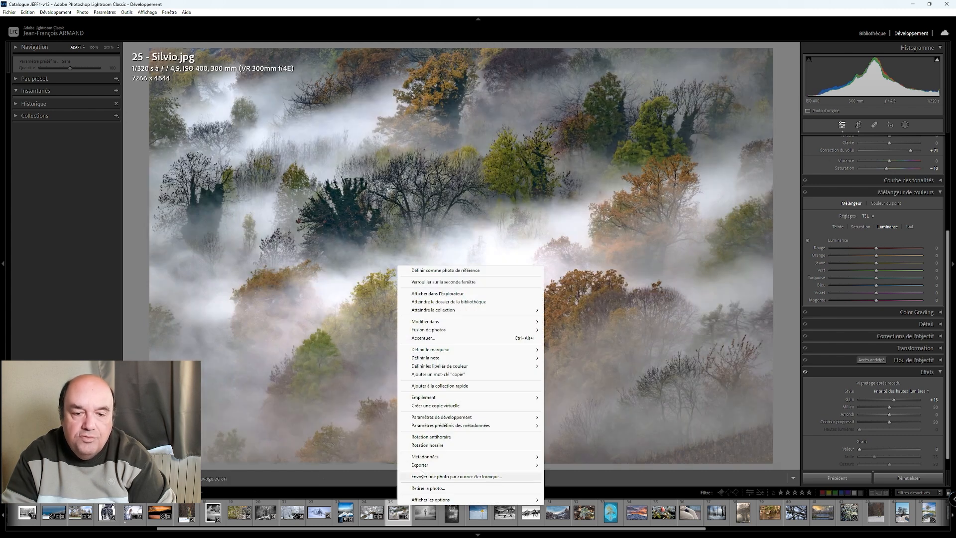
click(434, 407)
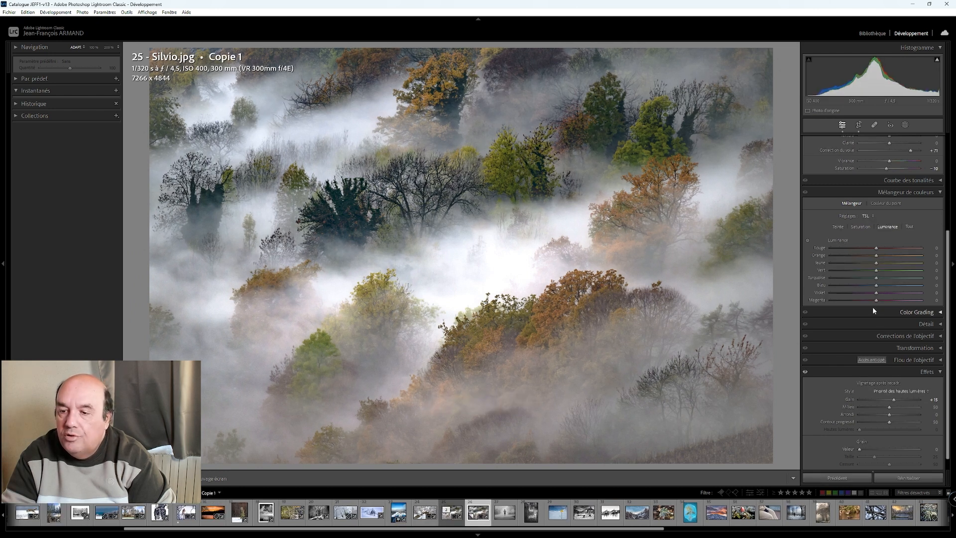
- Set the foggy forest virtual copy's dehaze to -30 and its contrast to -86
scroll(872, 306, up, 3)
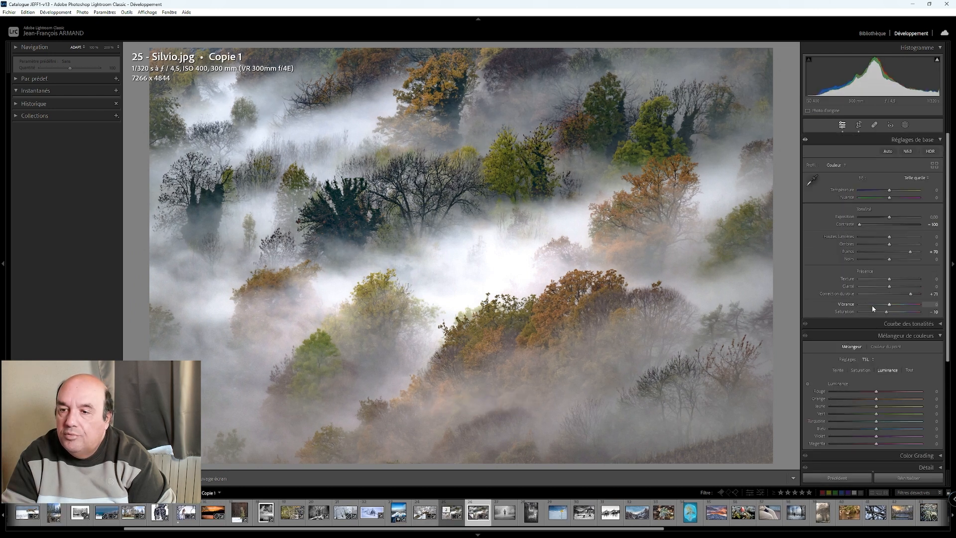
double_click(909, 291)
scroll(890, 295, down, 7)
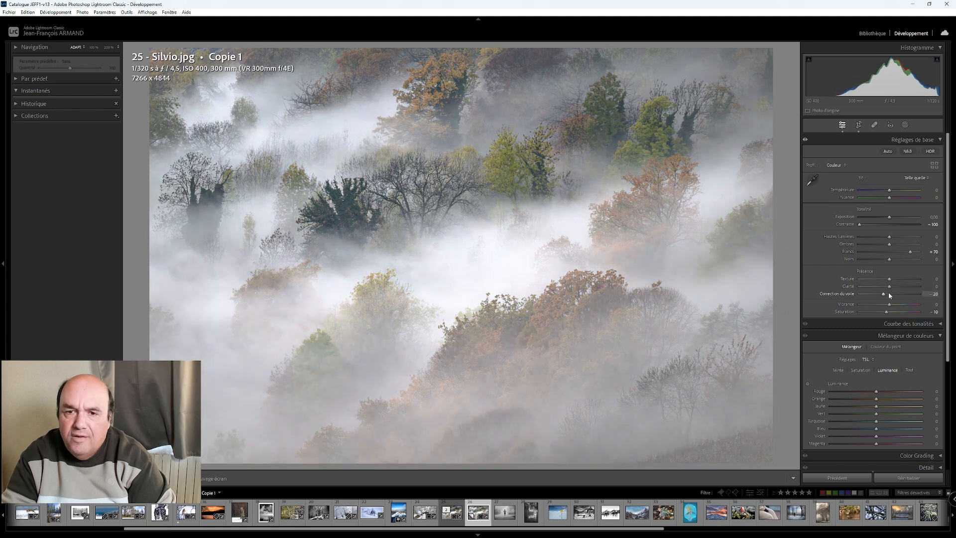
scroll(889, 293, up, 1)
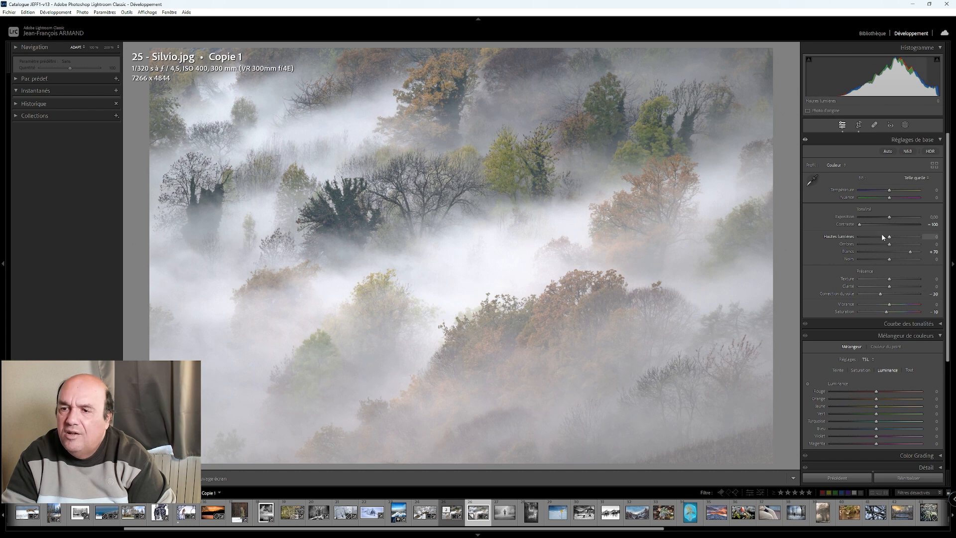
mouse_move(860, 224)
mouse_down()
mouse_move(903, 229)
mouse_move(864, 228)
mouse_up()
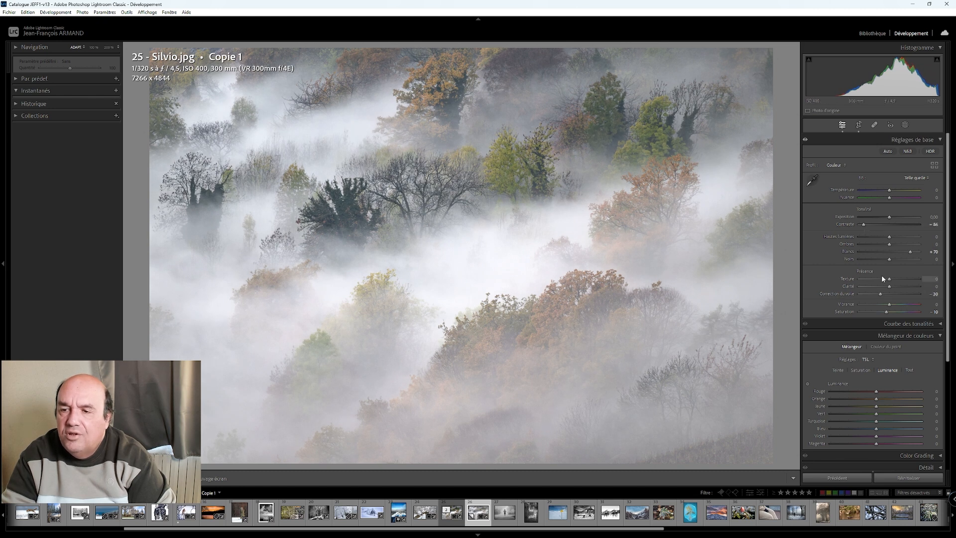
- Set the virtual copy's blacks to -55, saturation to +16 and whites to +80
drag(890, 259, 871, 259)
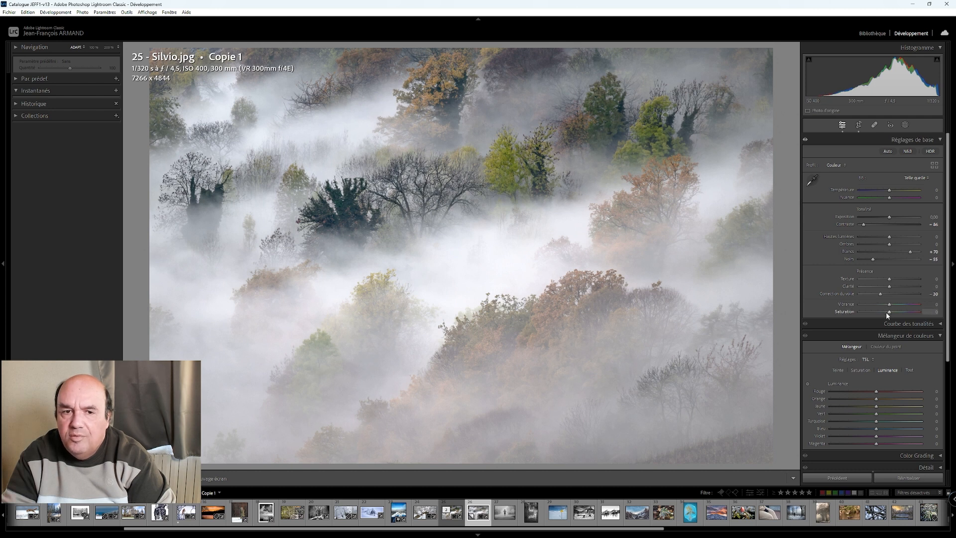
drag(888, 313, 899, 312)
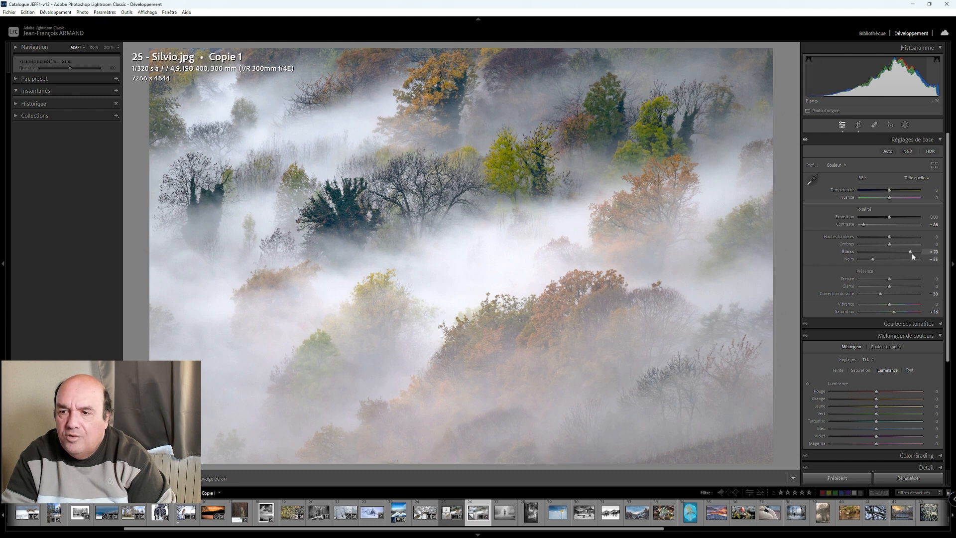
key(Up)
key(Up)
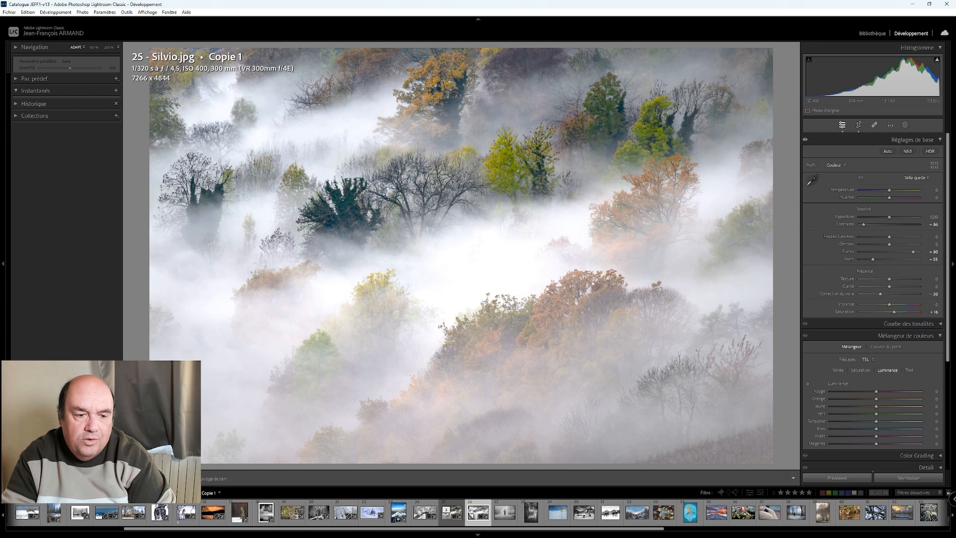
- Compare the virtual copy with its before state and with the first foggy forest version, side by side and full size
key(y)
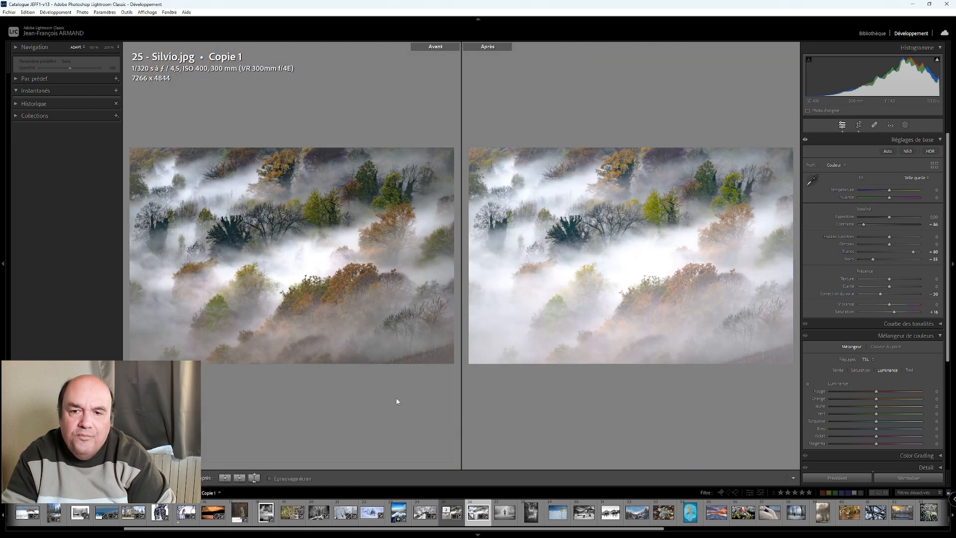
click(451, 509)
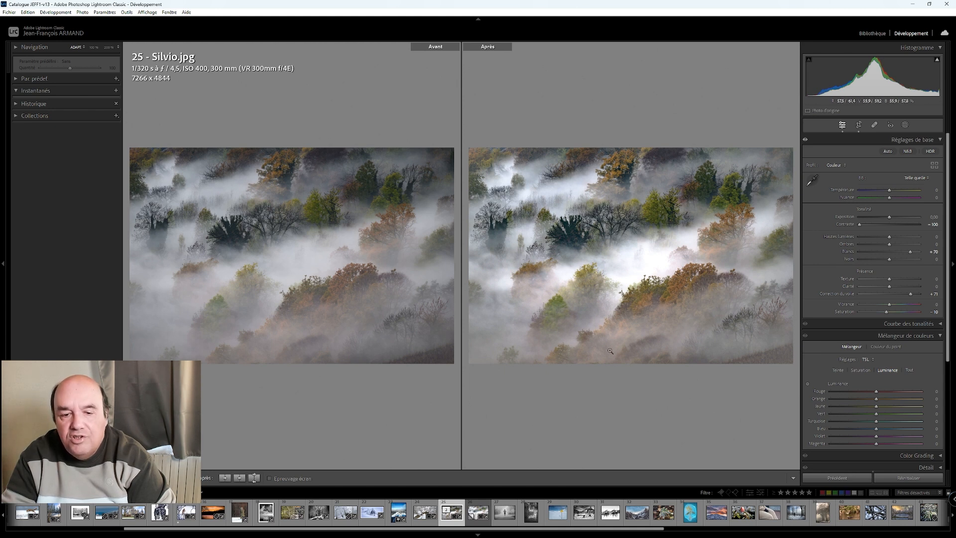
click(481, 505)
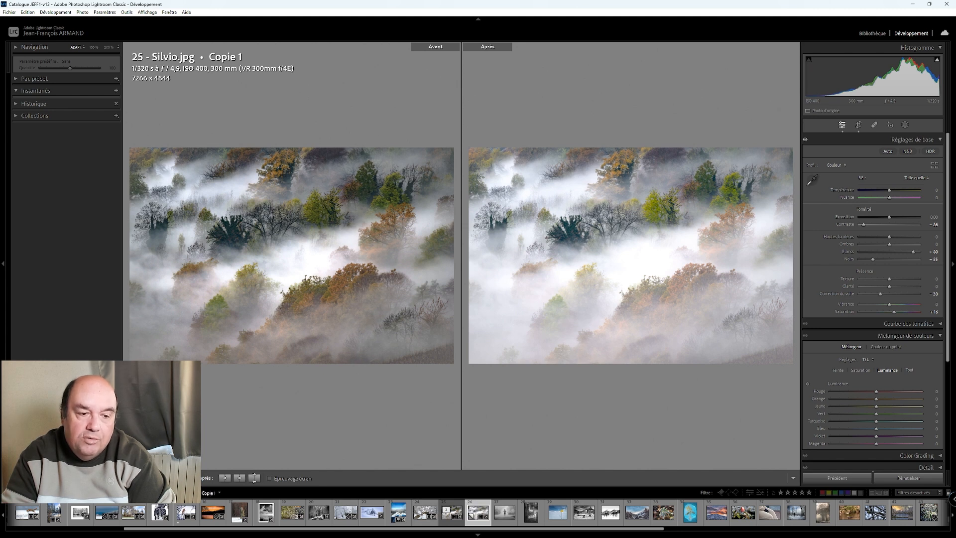
key(d)
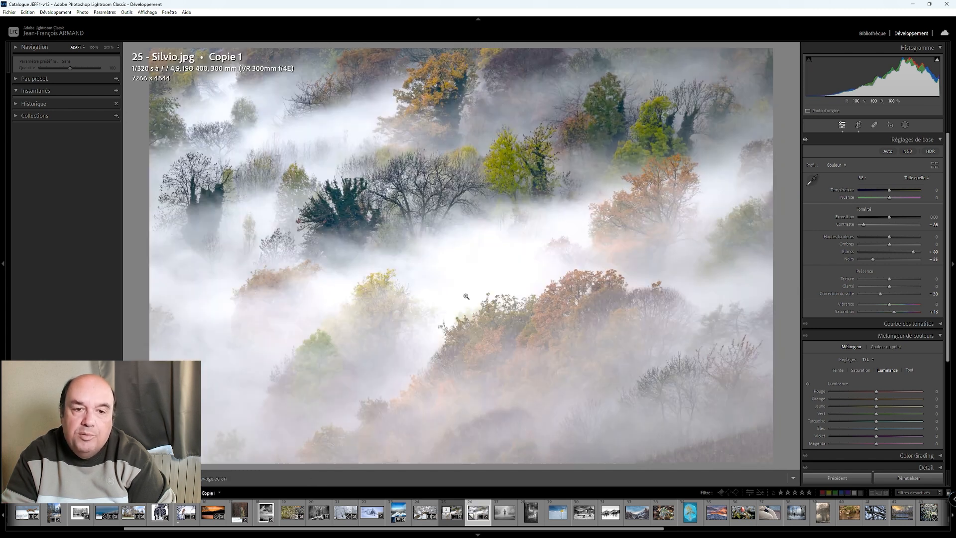
click(450, 508)
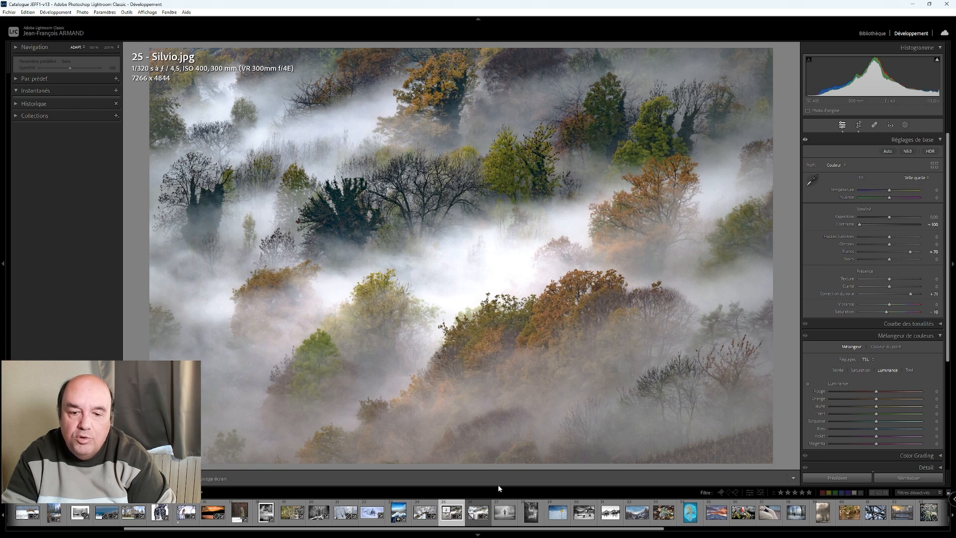
click(479, 510)
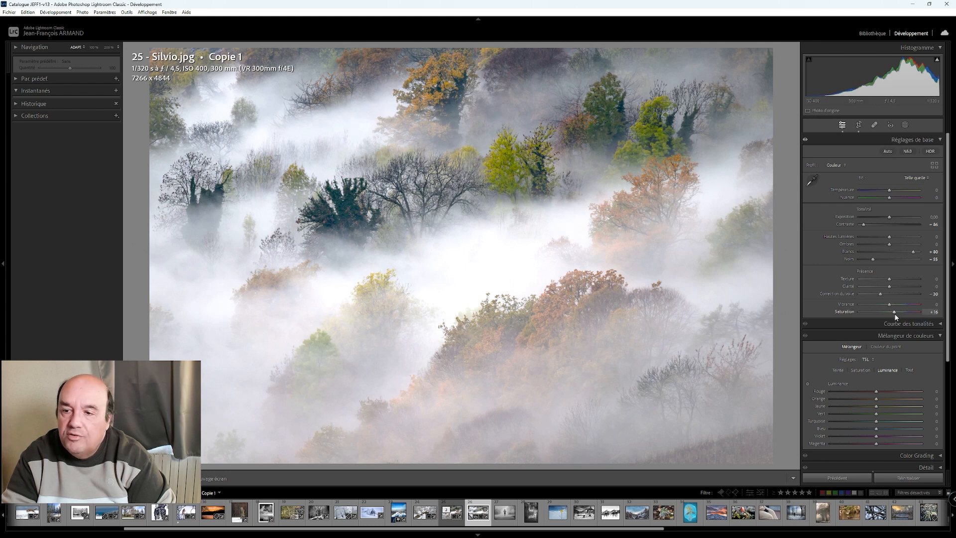
- Try the virtual copy in black and white with saturation at -100, and bring the saturation partway back up
drag(884, 315, 853, 321)
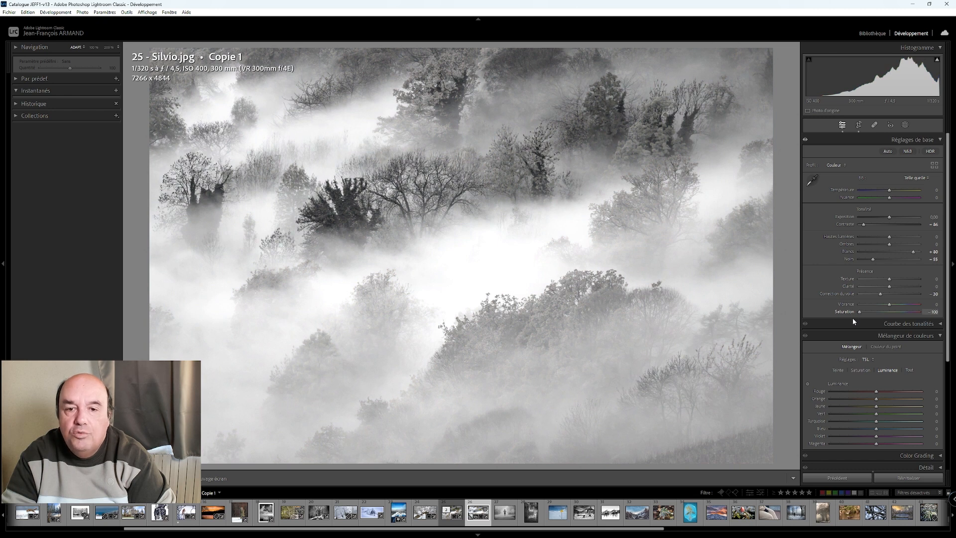
mouse_move(861, 318)
mouse_down()
mouse_move(904, 314)
mouse_move(880, 319)
mouse_up()
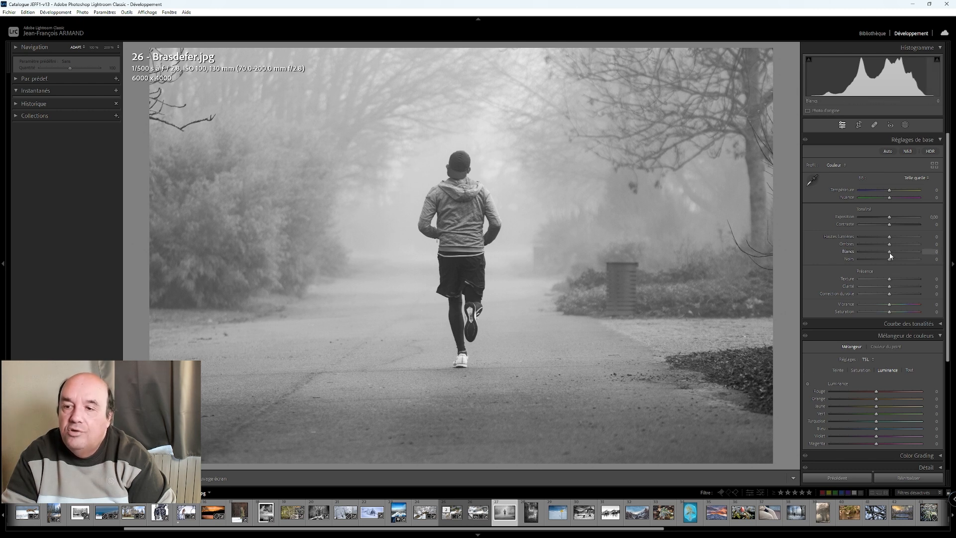
- Try whites at +65, contrast at -55 and dehaze at +43 on the black-and-white runner photo
scroll(891, 255, up, 13)
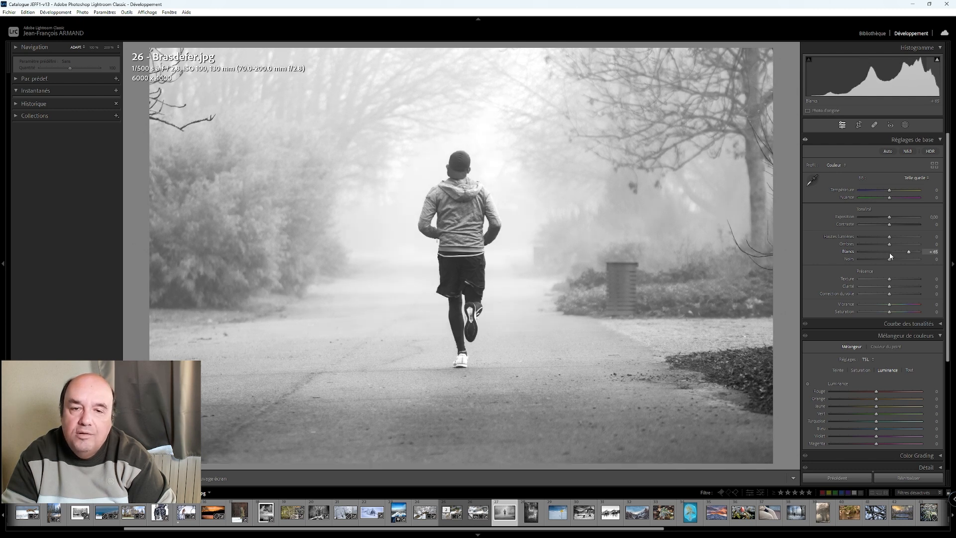
scroll(890, 255, up, 1)
scroll(891, 256, down, 1)
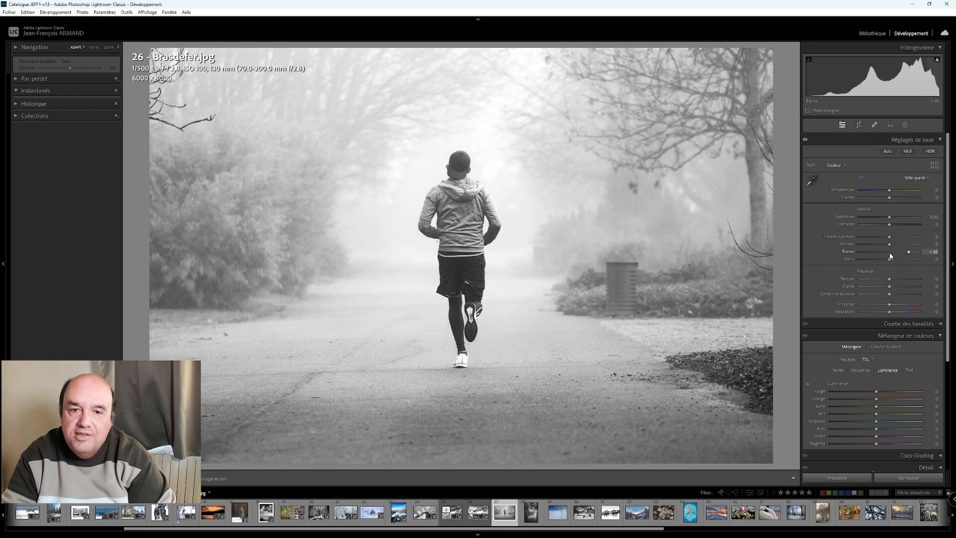
mouse_move(889, 225)
mouse_down()
mouse_move(859, 225)
mouse_move(872, 227)
mouse_up()
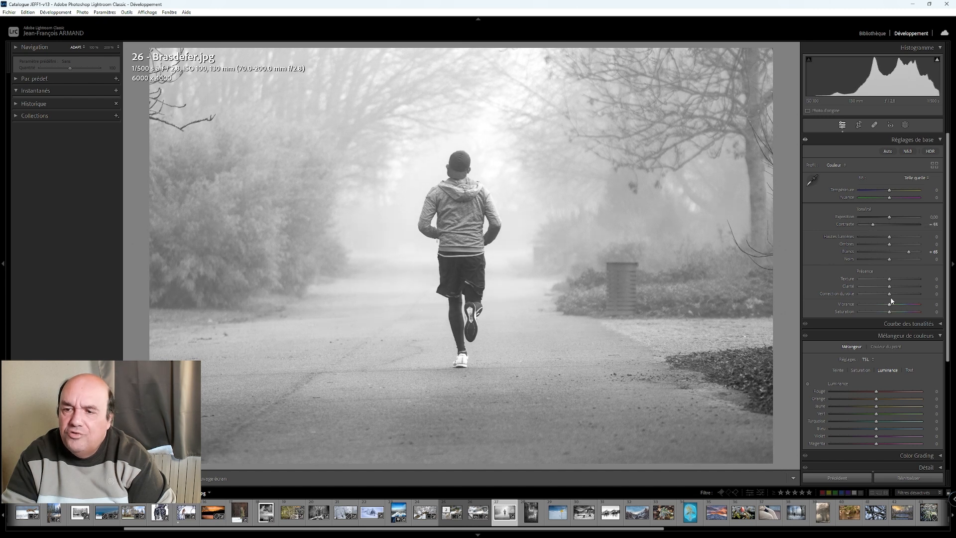
mouse_move(890, 297)
mouse_down()
mouse_move(913, 295)
mouse_move(902, 295)
mouse_up()
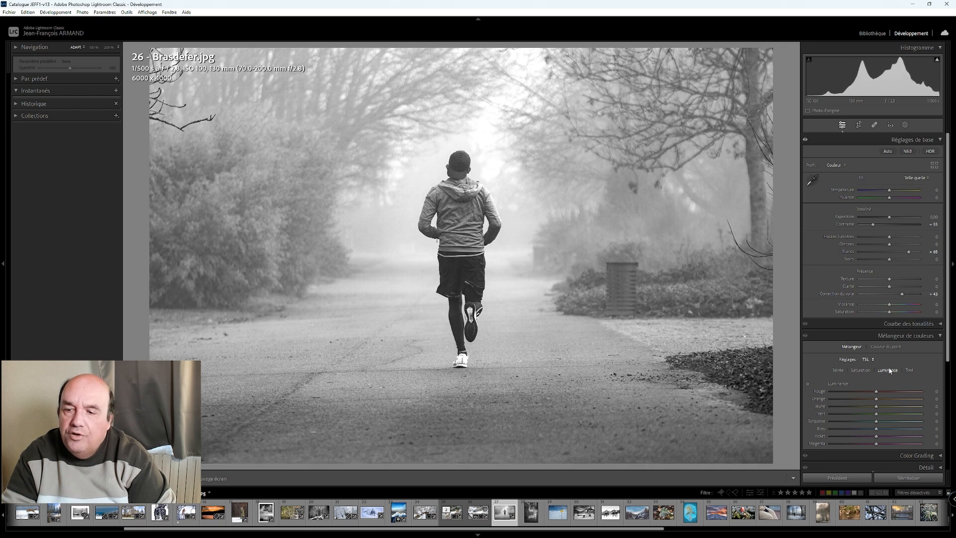
- Try a post-crop vignette amount of +25 and shadows at +25 on the runner photo
scroll(909, 298, down, 3)
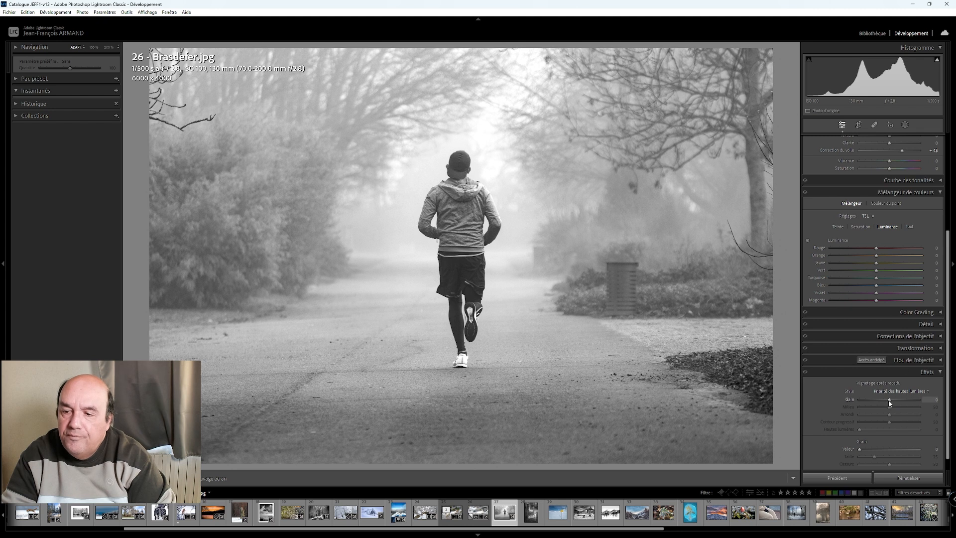
drag(888, 401, 897, 401)
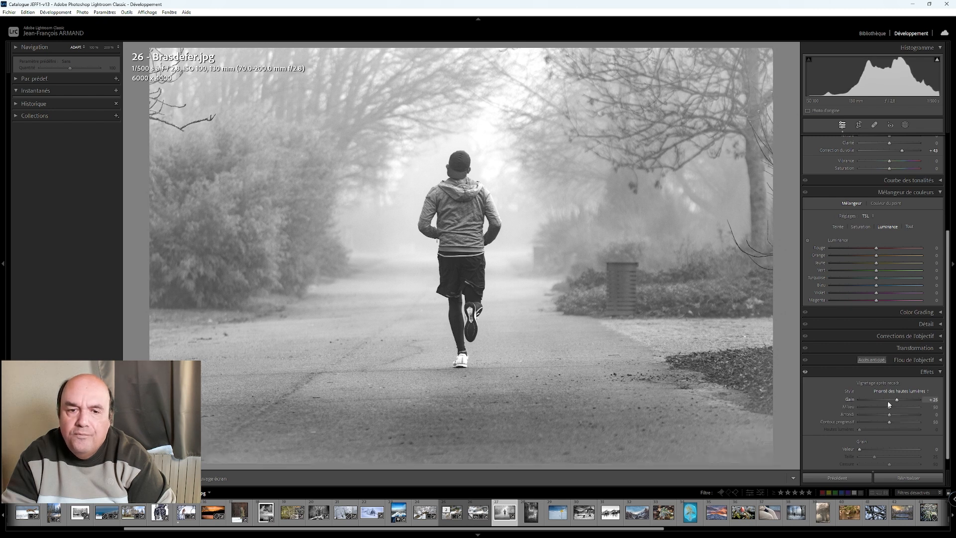
scroll(829, 244, up, 3)
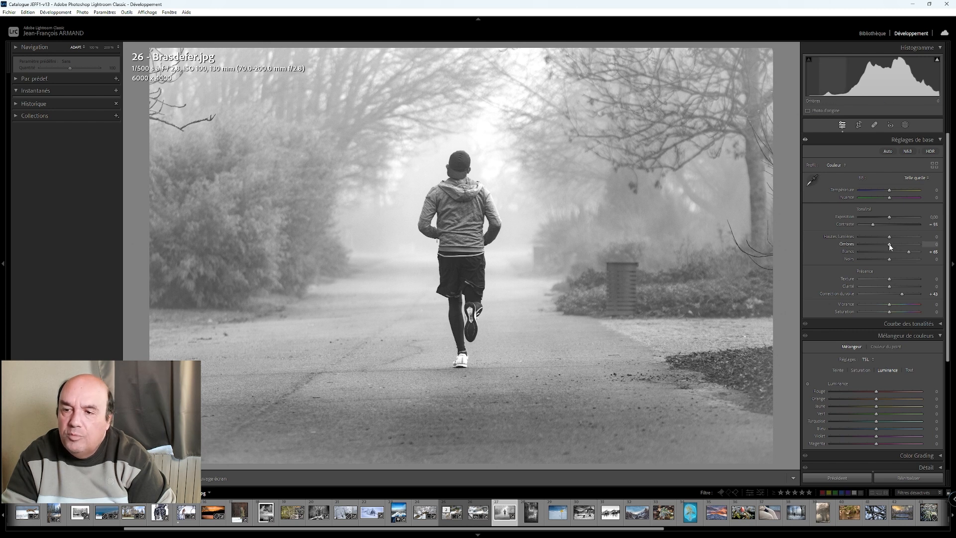
key(Up)
key(Up)
key(Up)
key(Up)
key(Up)
key(Up)
key(Up)
key(Up)
key(Up)
key(Up)
key(Down)
key(Down)
key(Down)
key(Down)
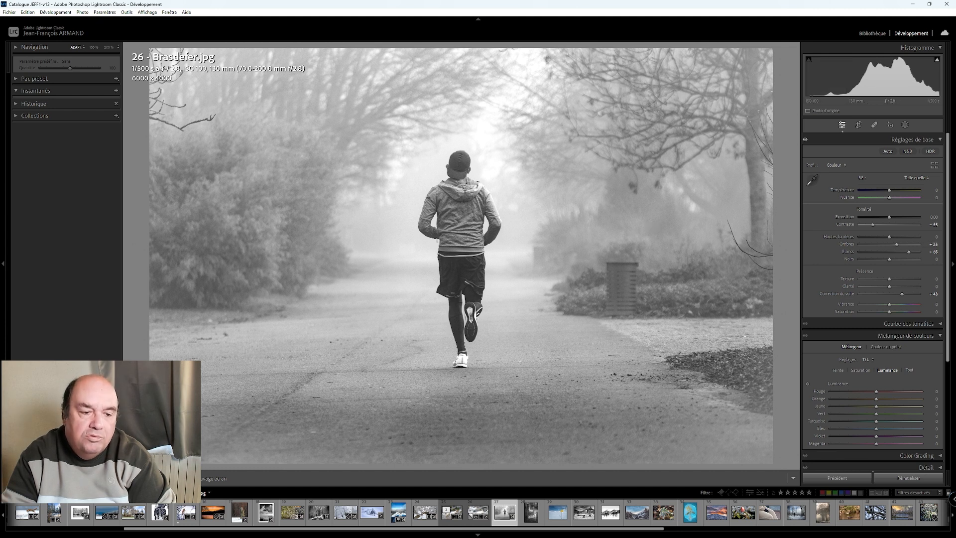
- Compare the edited runner photo with the original and reset all its adjustments
key(y)
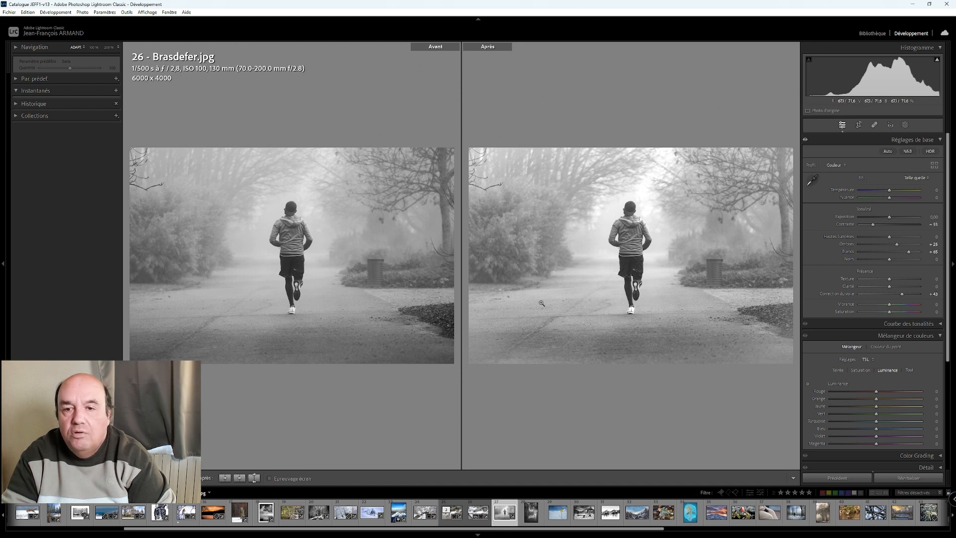
click(590, 290)
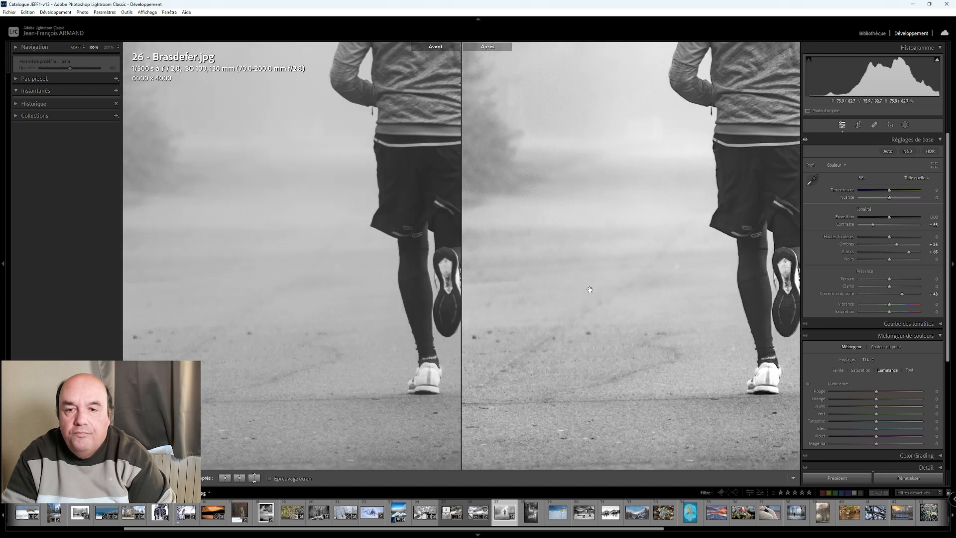
click(590, 290)
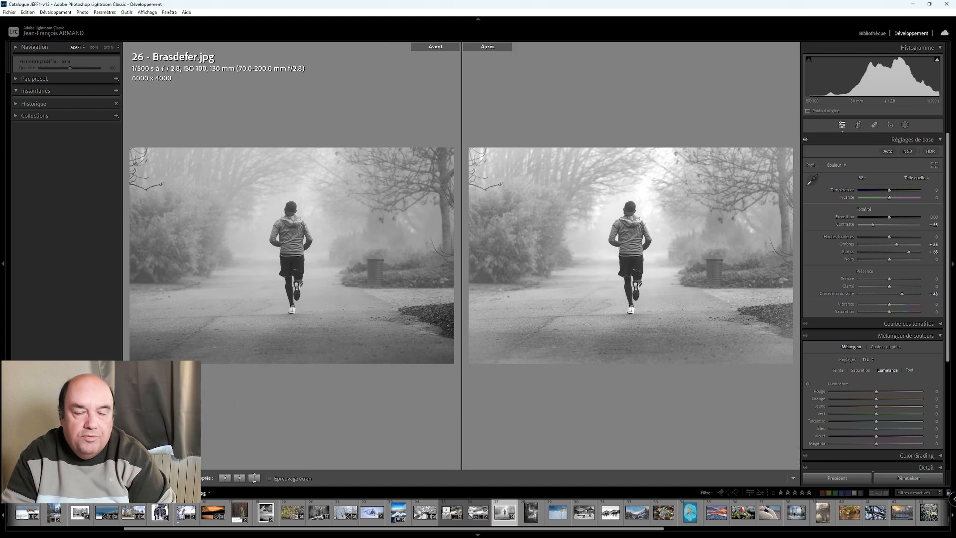
key(y)
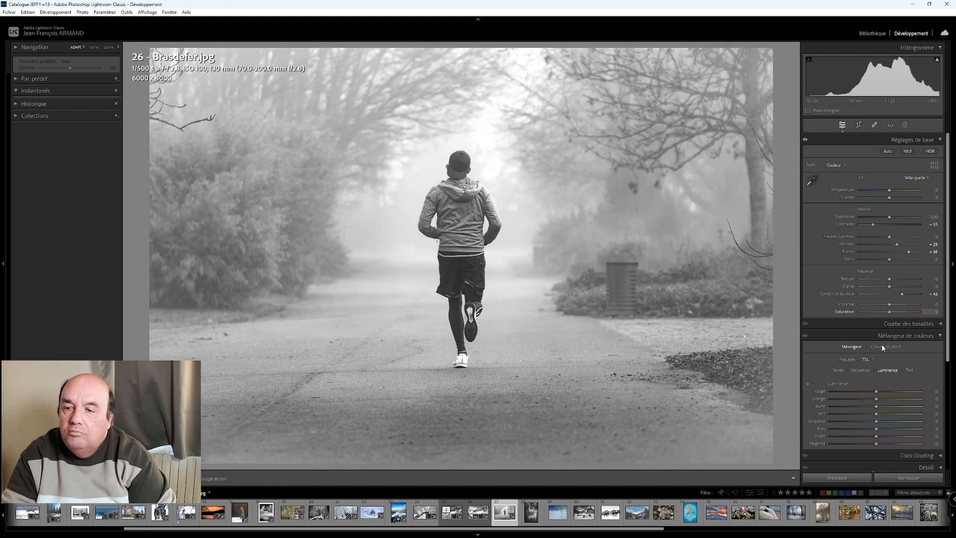
click(908, 479)
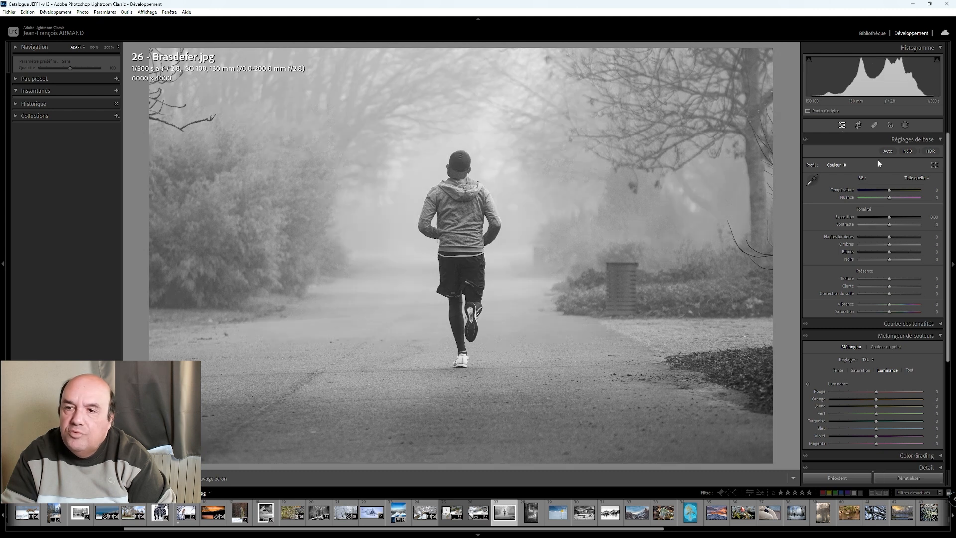
- Create a subject mask on the runner and duplicate it as an inverted mask covering the background
click(905, 125)
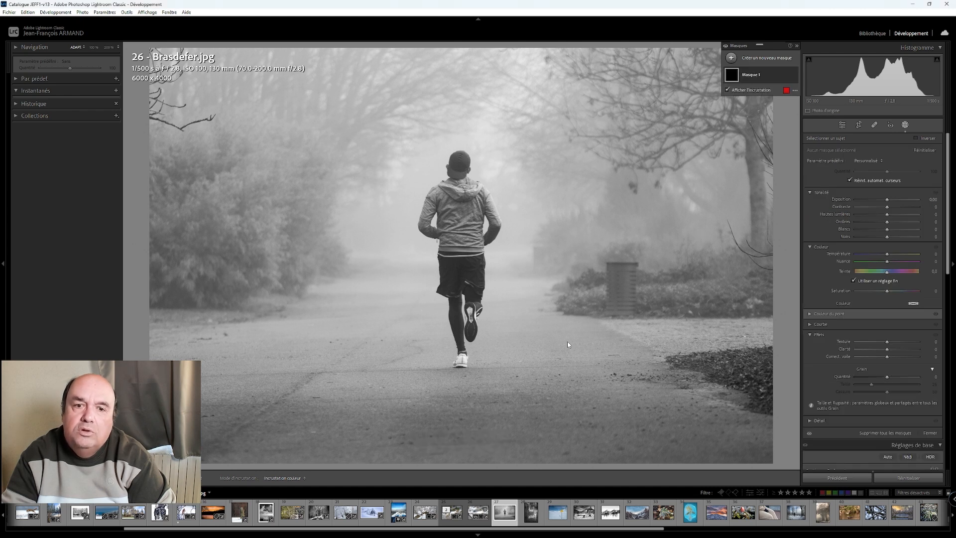
right_click(747, 76)
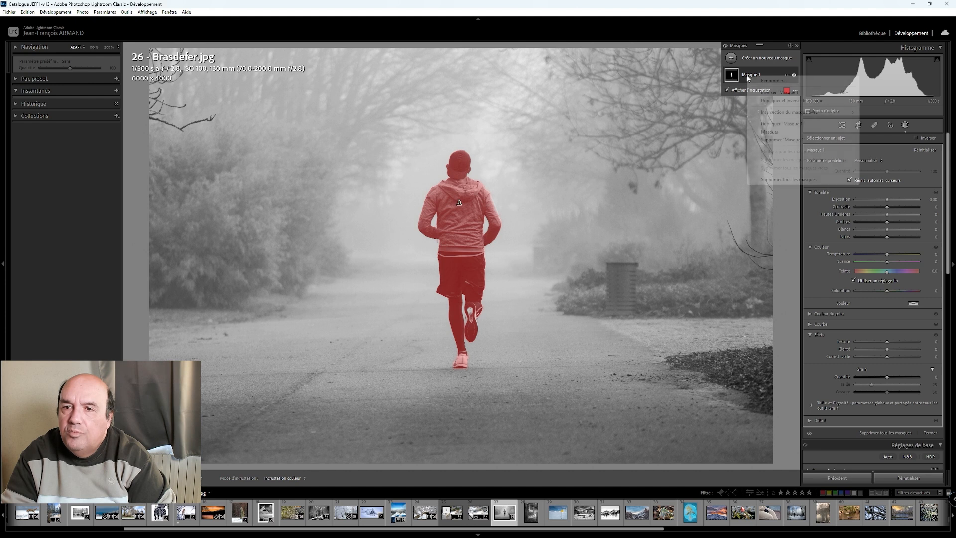
click(777, 101)
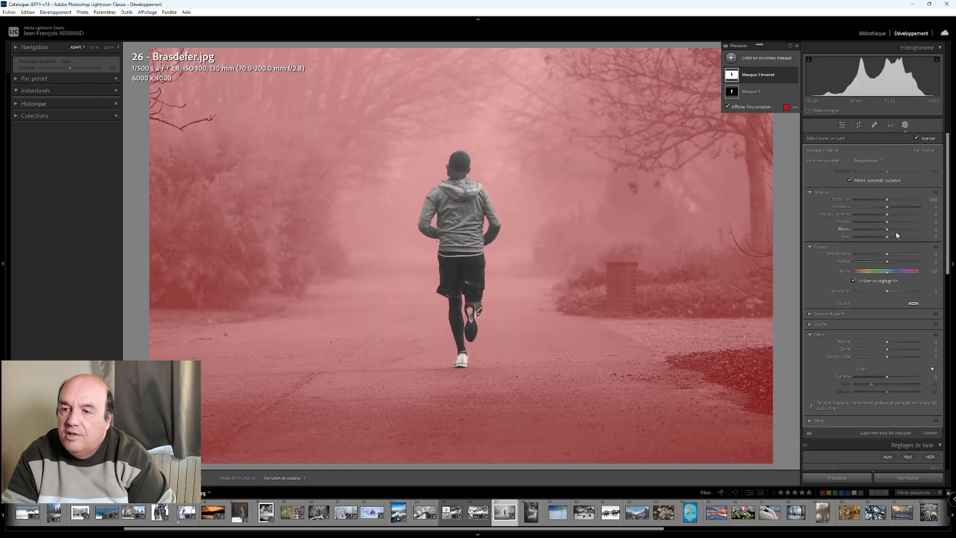
- On the inverted background mask of the runner photo, set whites to +52 and contrast to about -50
drag(887, 231, 887, 231)
key(Up)
key(Up)
key(Up)
key(Up)
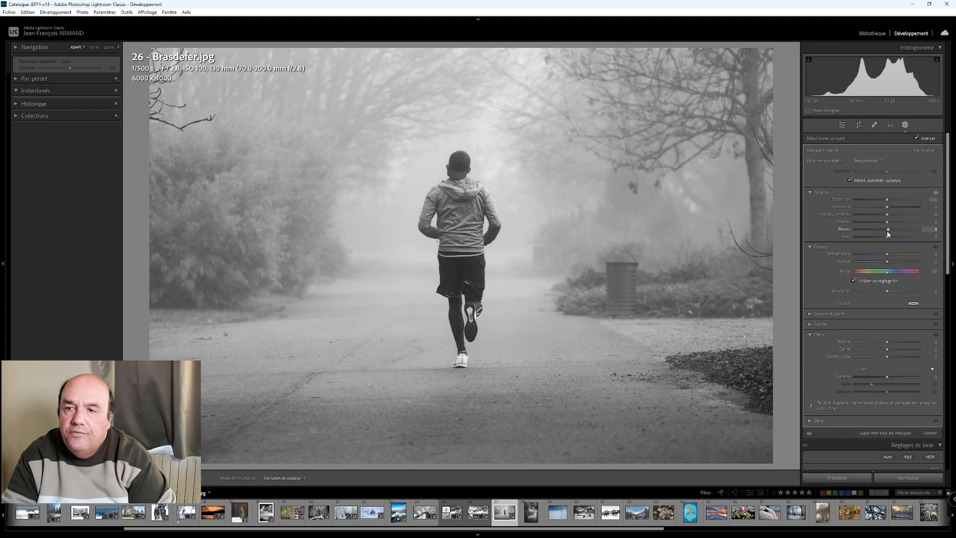
scroll(886, 231, up, 8)
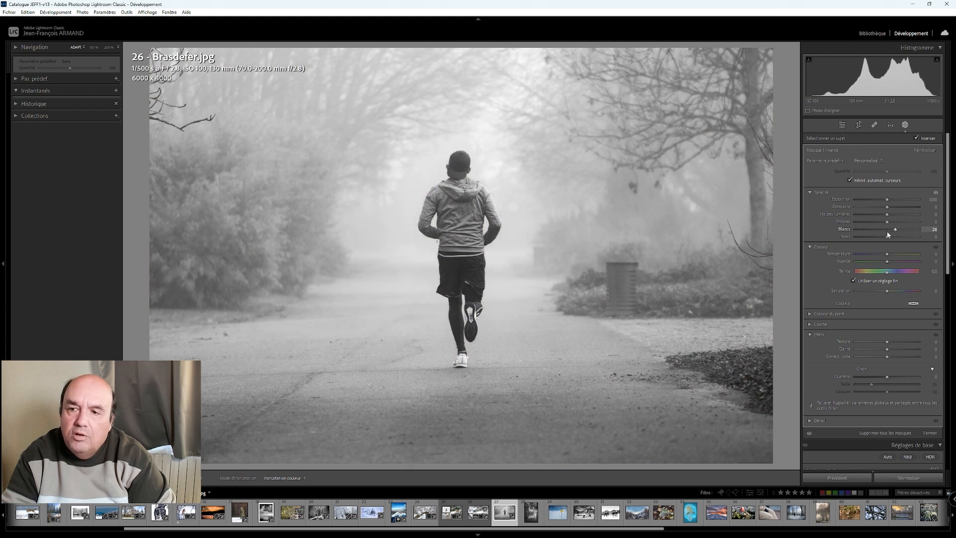
scroll(886, 231, up, 4)
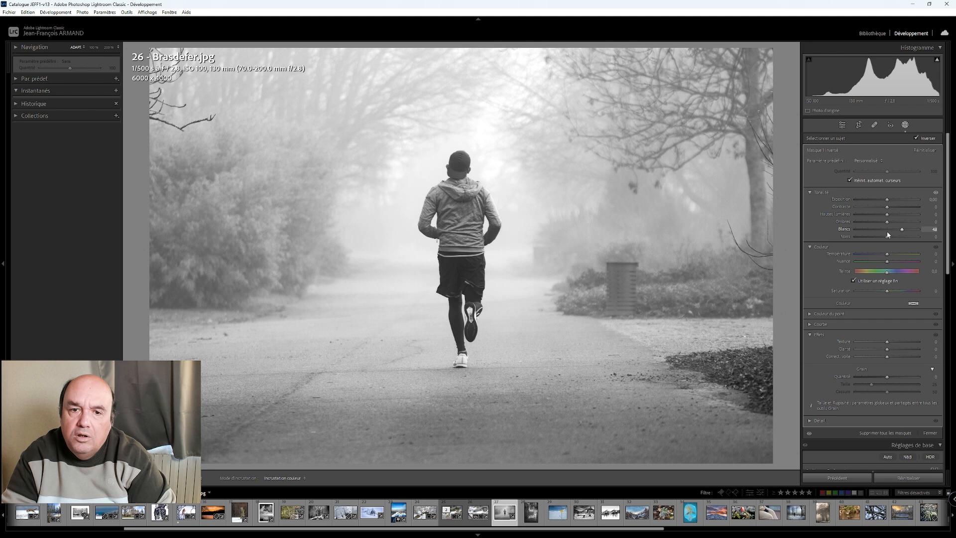
drag(887, 207, 871, 208)
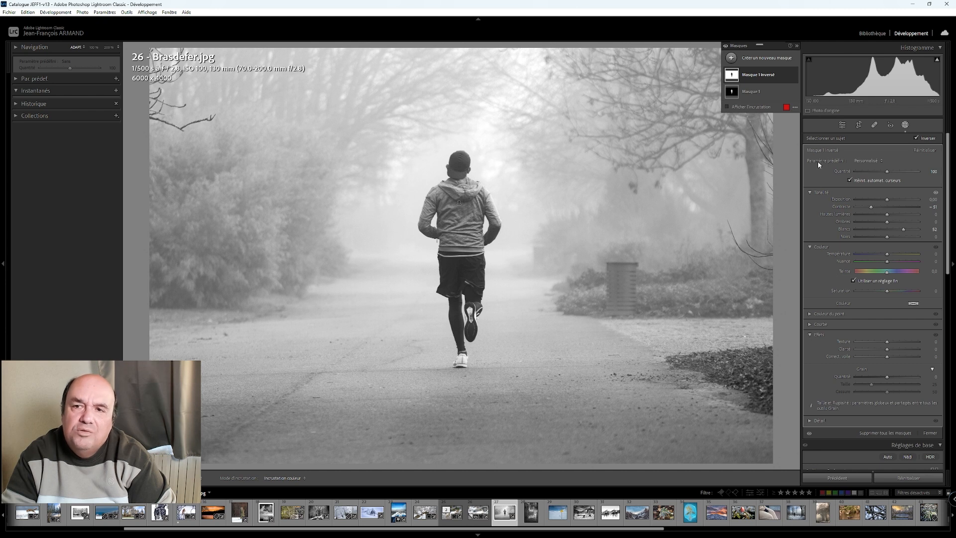
- On the runner's subject mask, set shadows to about +56, blacks to about -18, texture to 24 and dehaze to 10
click(758, 94)
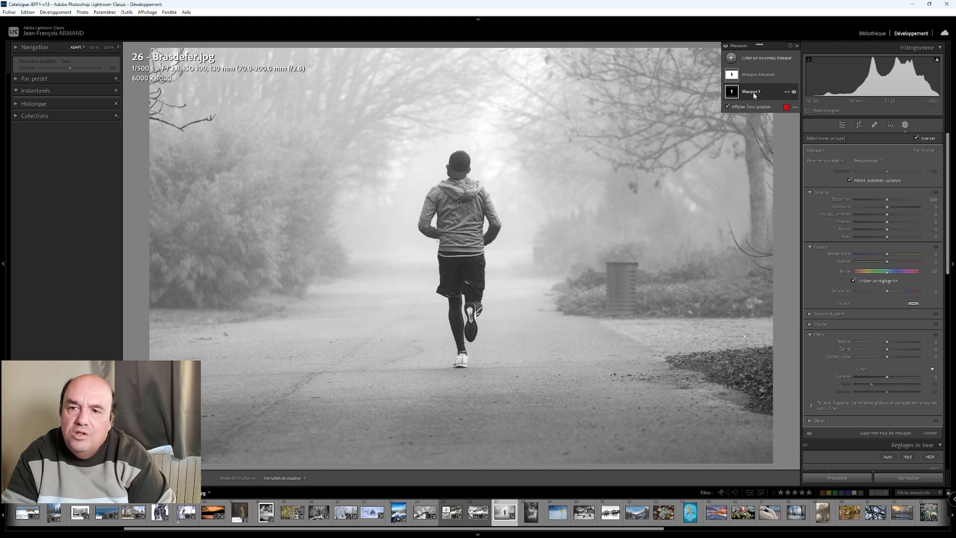
click(887, 222)
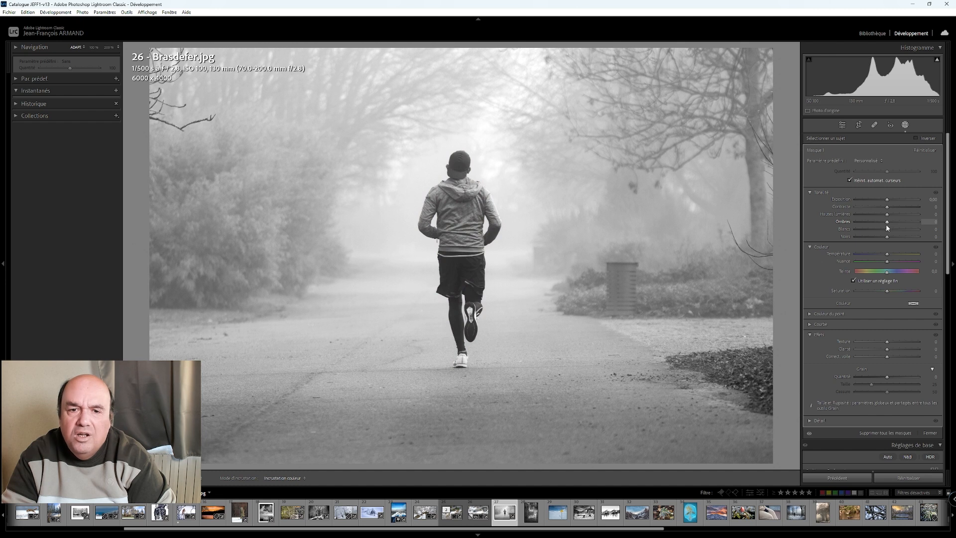
drag(887, 224, 887, 225)
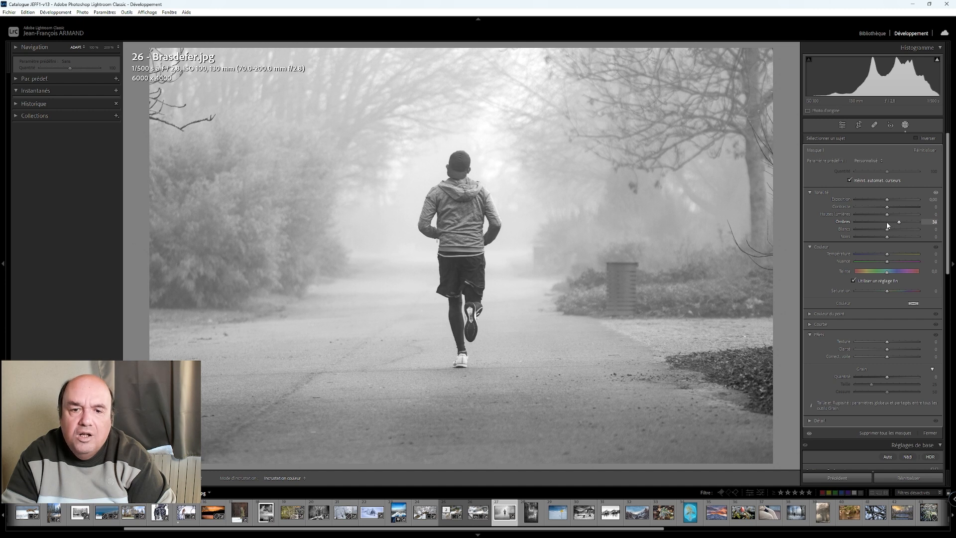
drag(903, 225, 876, 241)
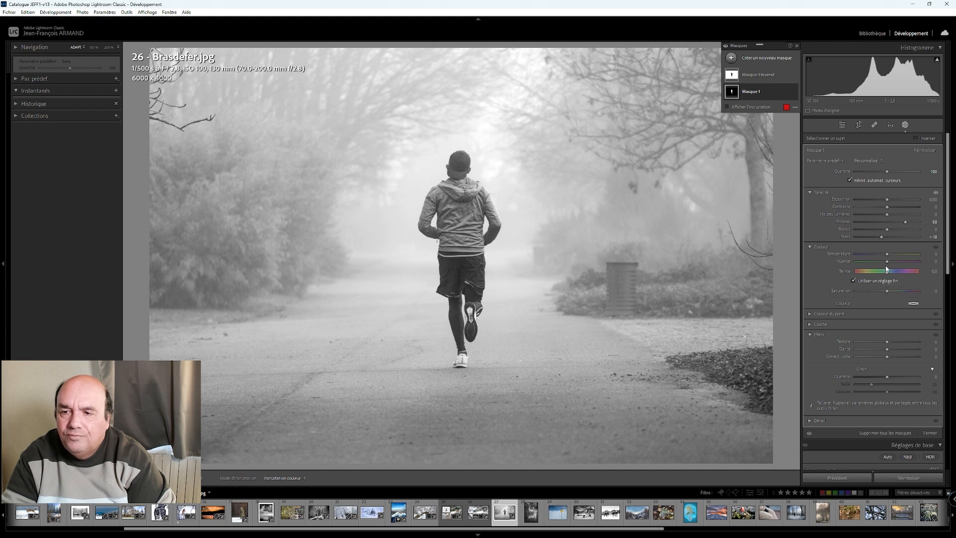
drag(887, 357, 888, 357)
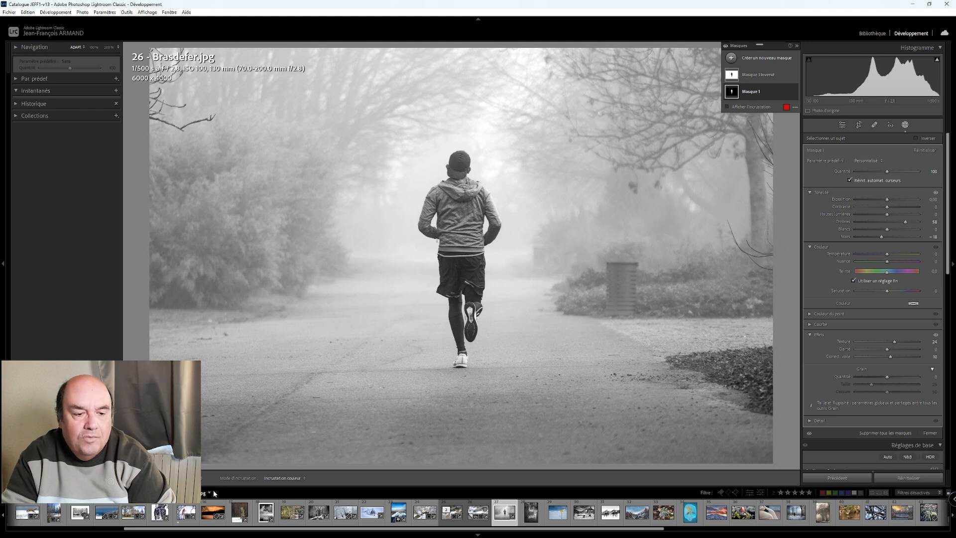
- Leave masking, show the runner photo beside its original, and set the post-crop vignette amount to -10
click(844, 127)
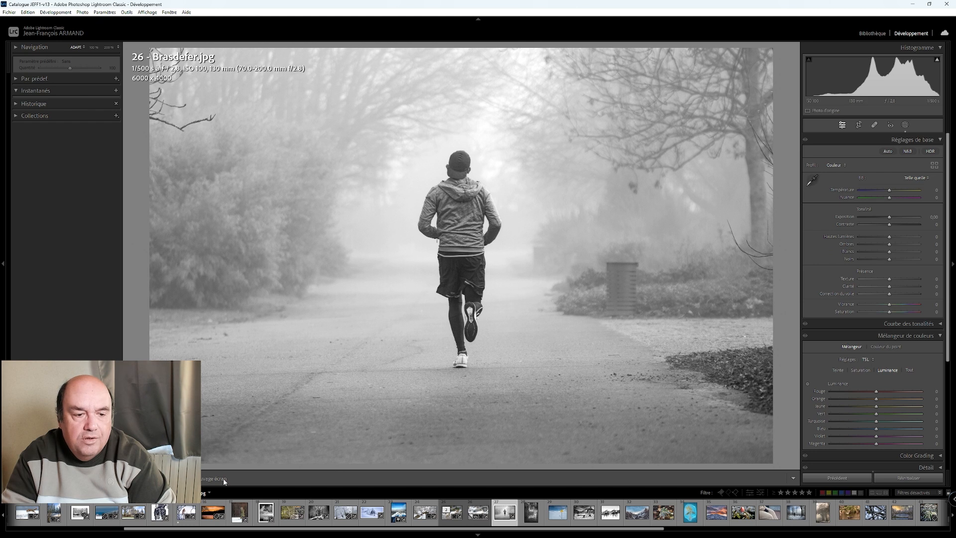
key(y)
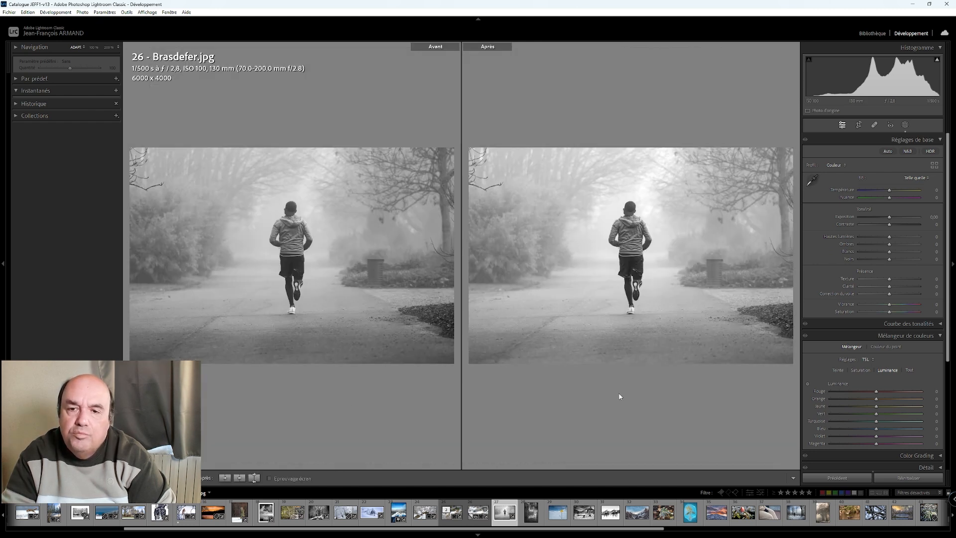
scroll(906, 394, down, 2)
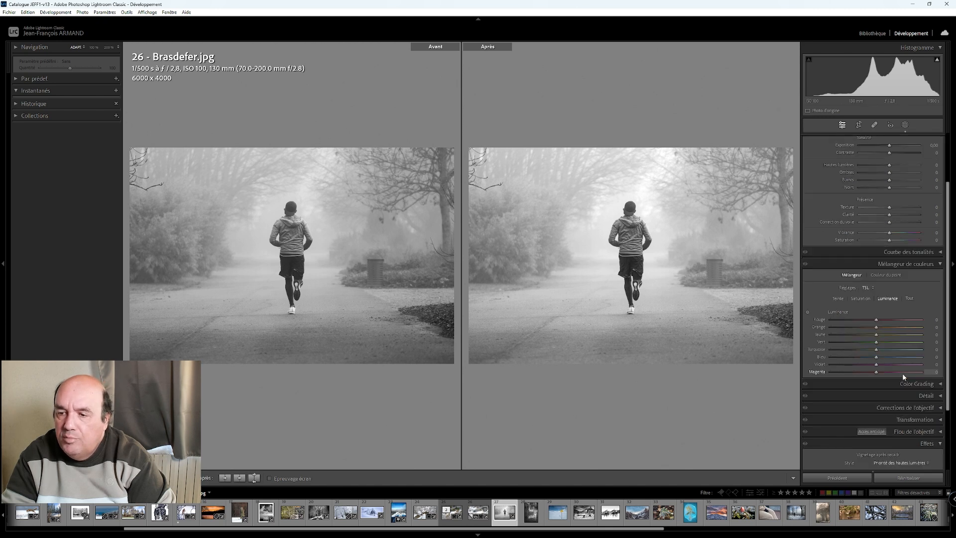
scroll(904, 377, down, 1)
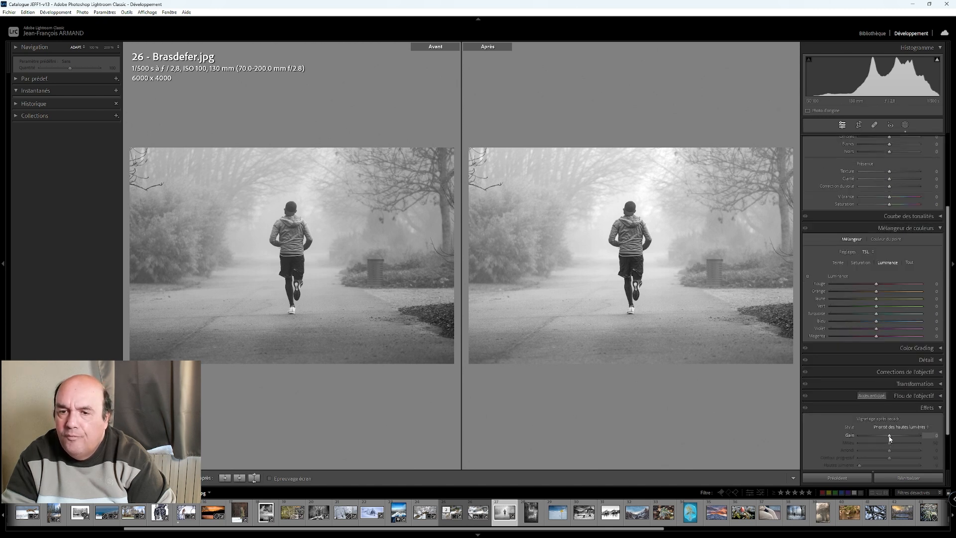
key(Up)
key(Up)
key(Up)
key(Up)
key(Up)
key(Down)
key(Down)
key(Down)
key(Down)
key(Down)
key(Down)
key(Down)
key(Down)
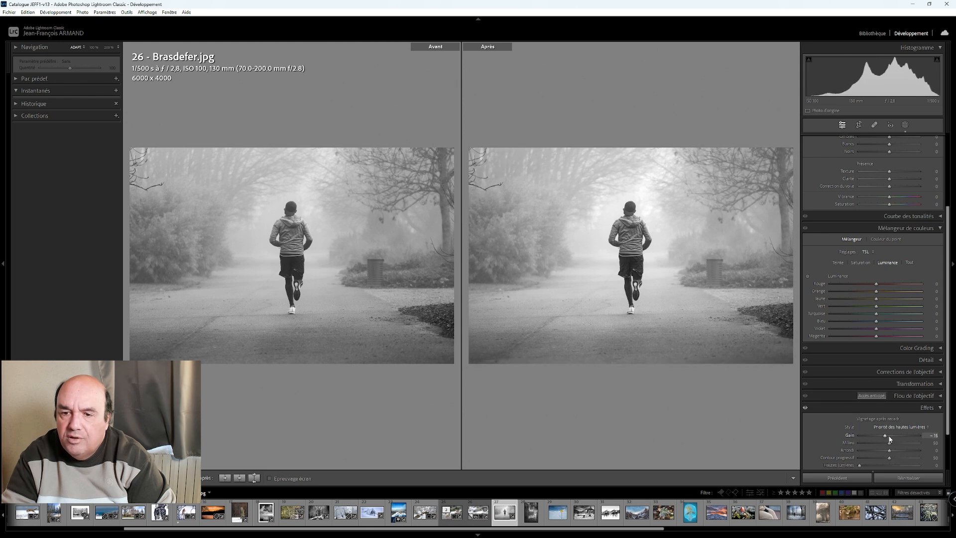
key(Down)
key(Down)
key(Up)
key(Up)
key(Up)
key(Up)
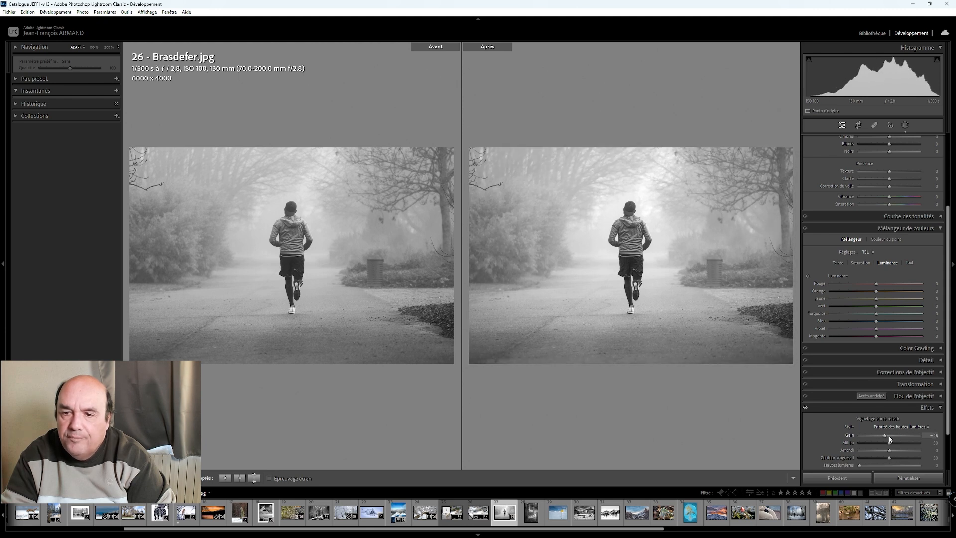
key(Up)
key(Up)
key(Up)
key(Up)
key(Up)
key(Up)
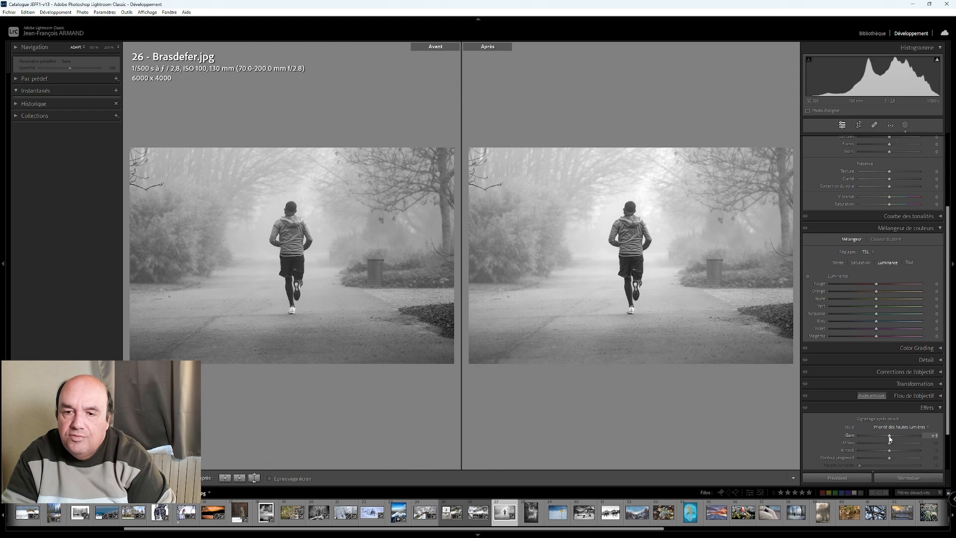
key(Down)
key(Down)
key(Down)
key(Down)
key(Down)
key(Down)
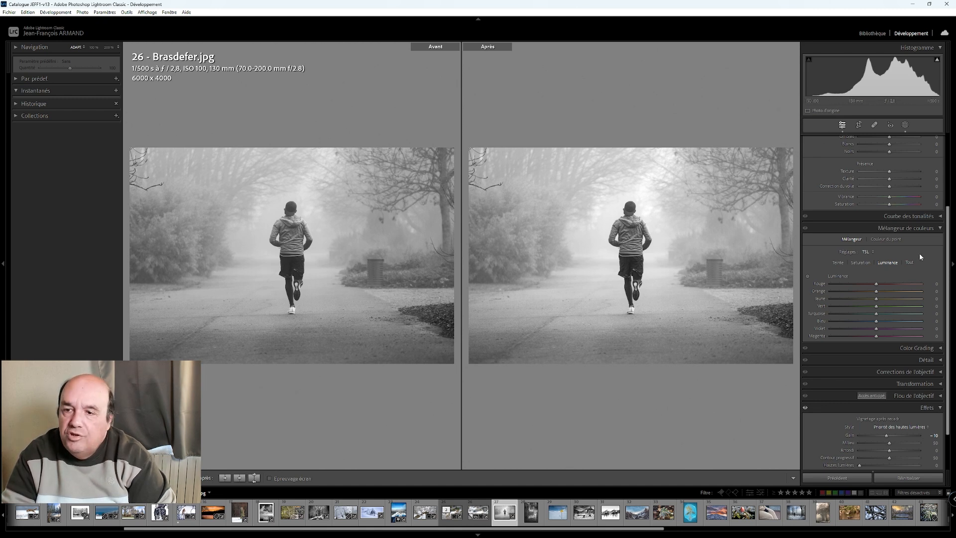
- Raise the runner photo's overall exposure to +0.40 and fine-tune the exposure of the inverted background mask
scroll(875, 305, up, 3)
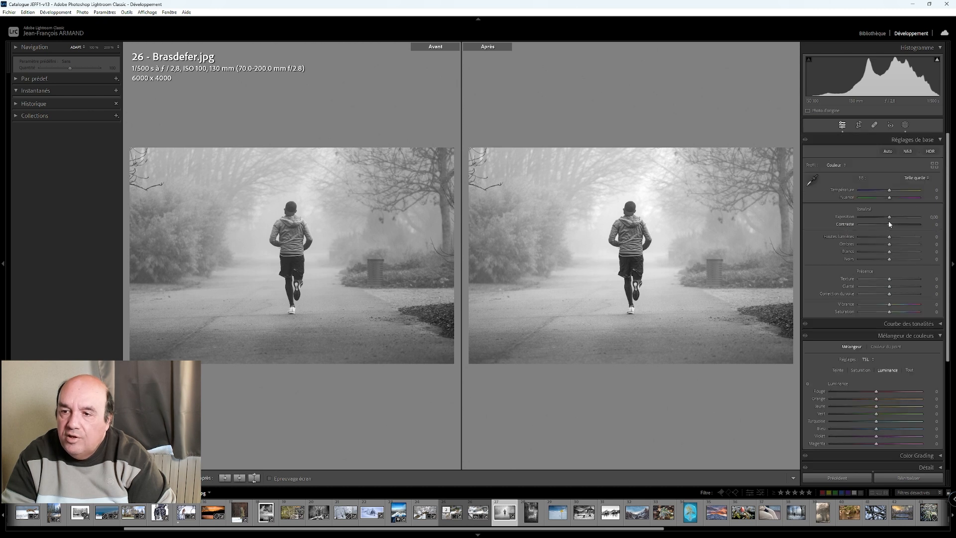
scroll(889, 222, up, 8)
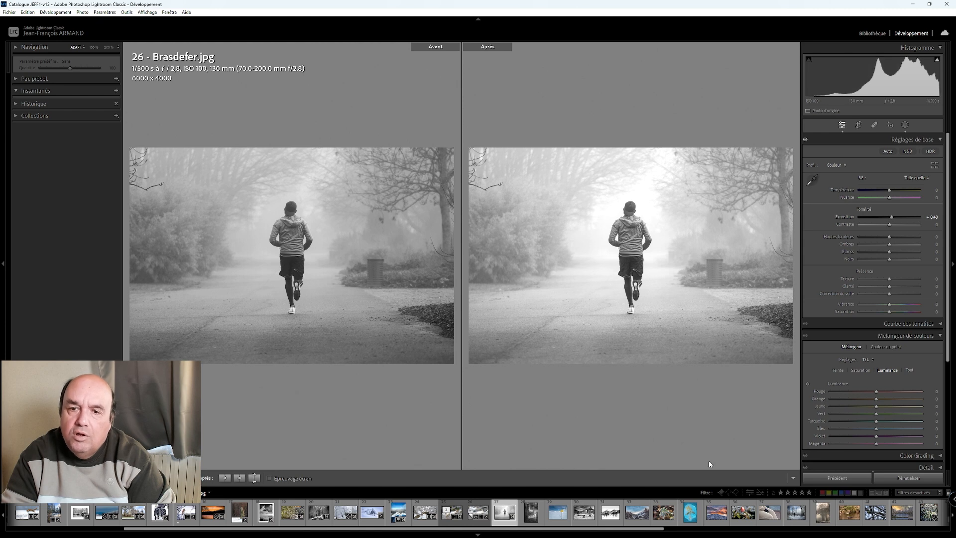
click(905, 128)
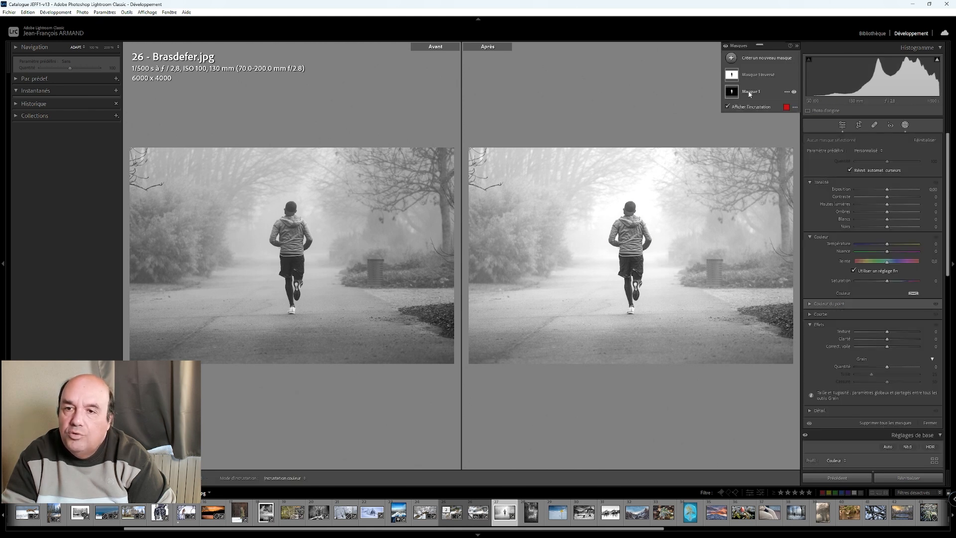
click(754, 75)
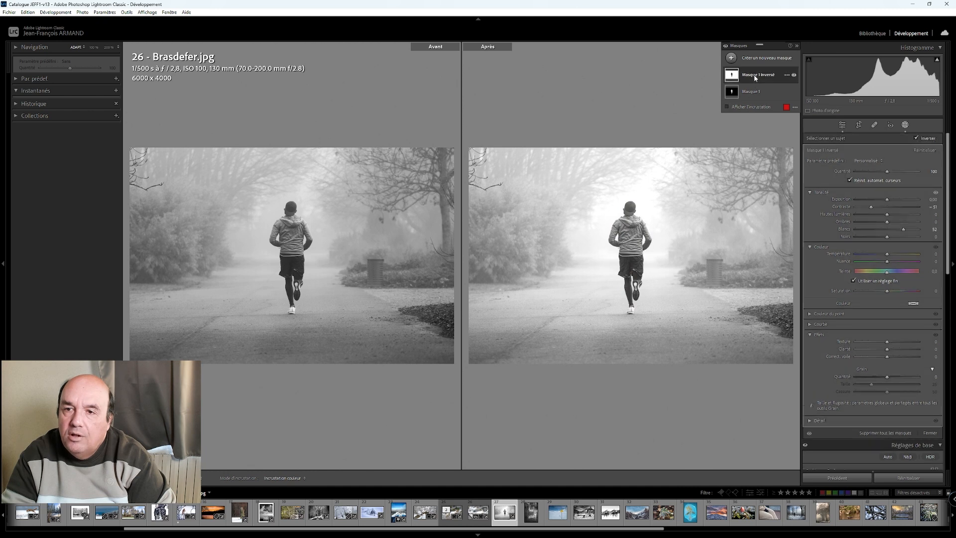
drag(887, 200, 887, 201)
click(757, 91)
click(843, 125)
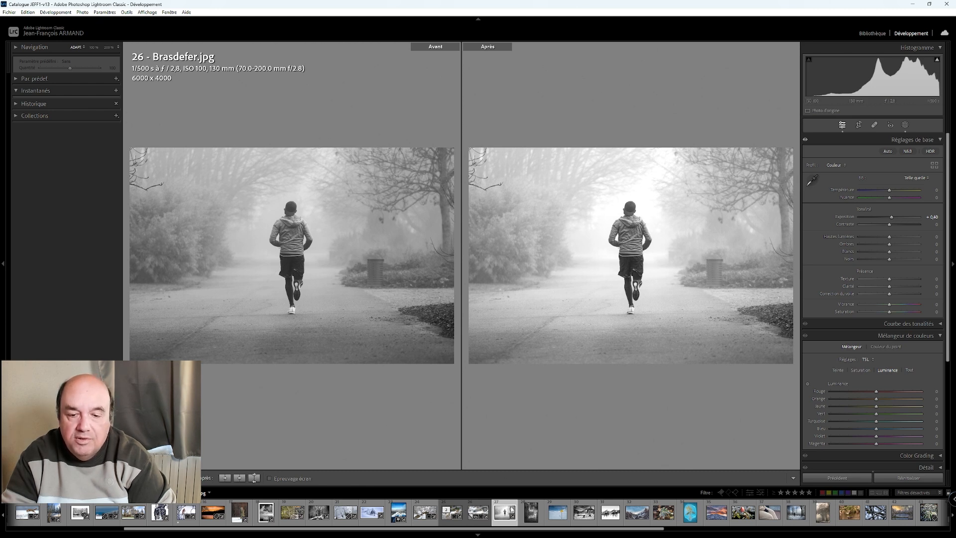
- Open photo 27 of the wet cobbled street in single view and check its highlight clipping
click(530, 513)
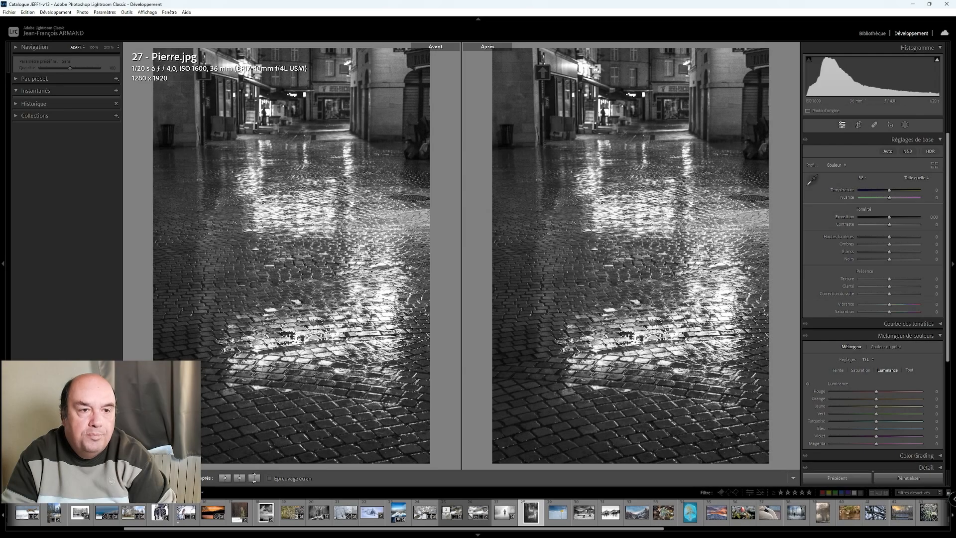
key(y)
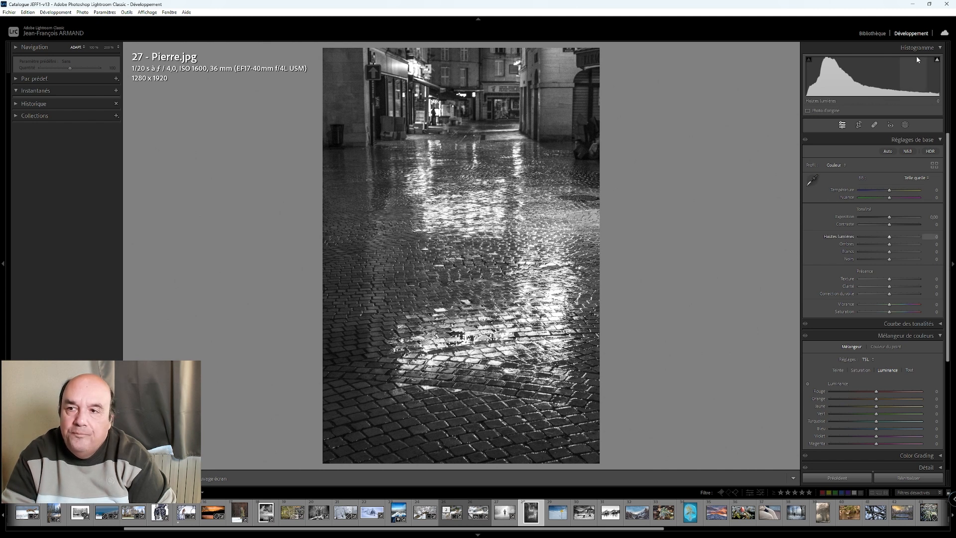
click(937, 60)
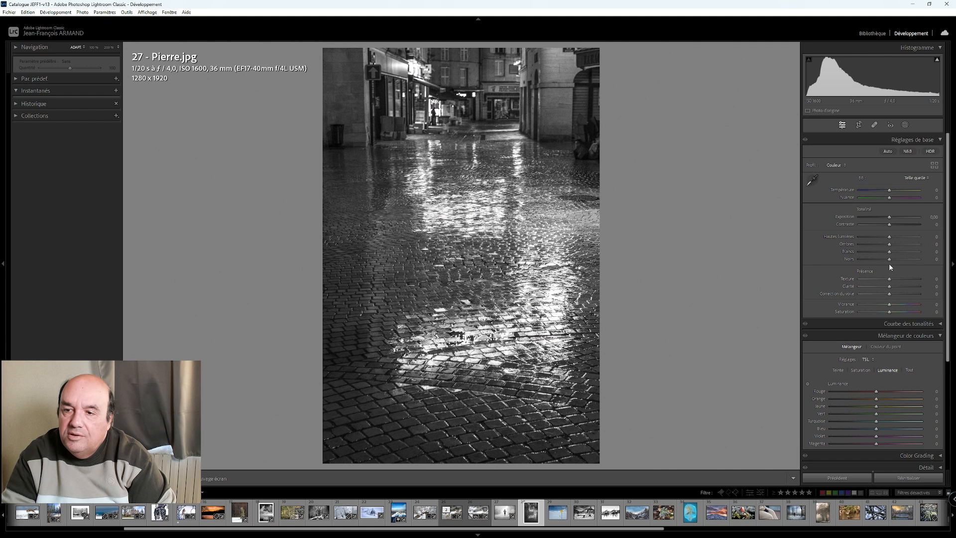
- Try blacks at about +90 on the cobbled street photo and reset them
key(shift+Up)
key(shift+Up)
key(shift+Up)
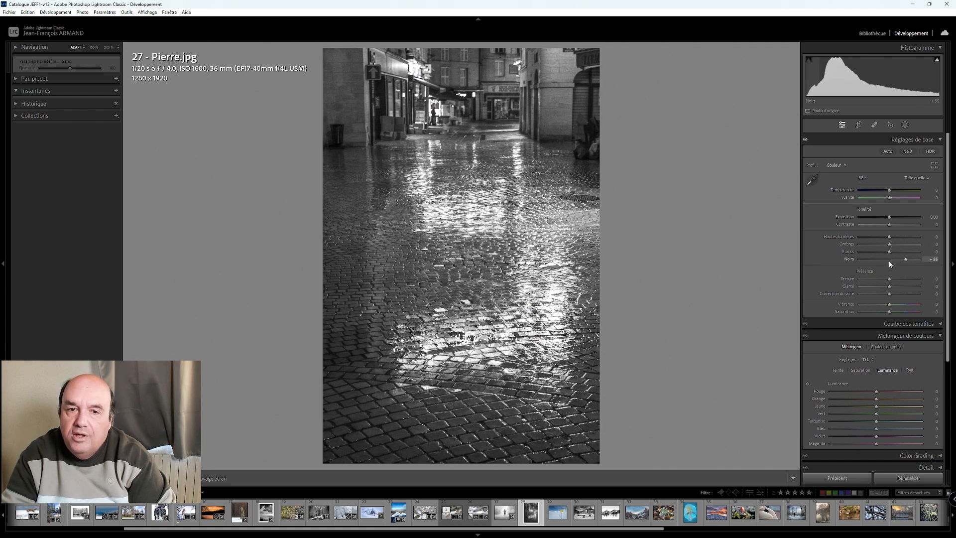
key(Up)
key(Up)
key(Up)
key(Up)
key(Up)
key(Up)
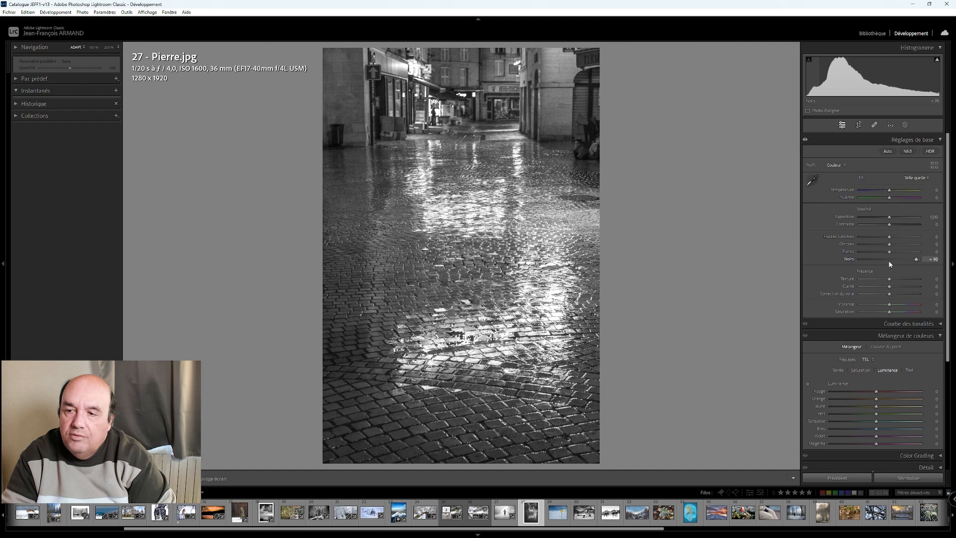
key(Down)
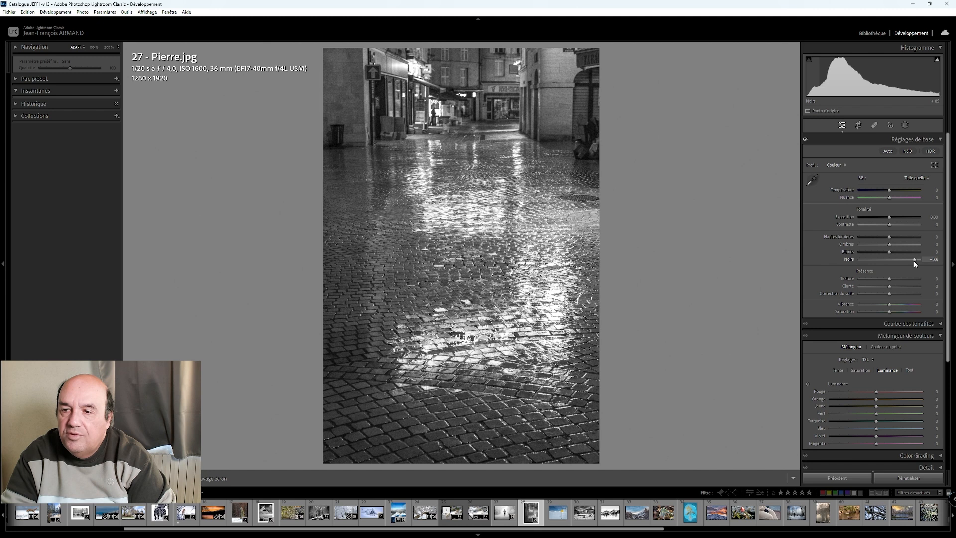
double_click(913, 261)
- Set the cobbled street photo's whites to +88 and shadows to -100, and lower its blacks to about -30
drag(889, 251, 859, 260)
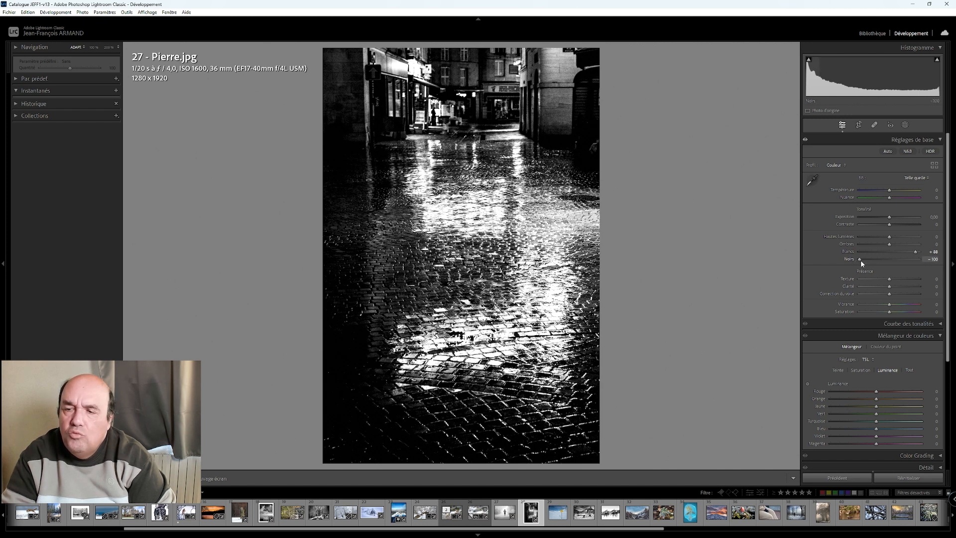
double_click(861, 260)
drag(890, 244, 858, 245)
key(Down)
key(Down)
key(Down)
key(Down)
key(Down)
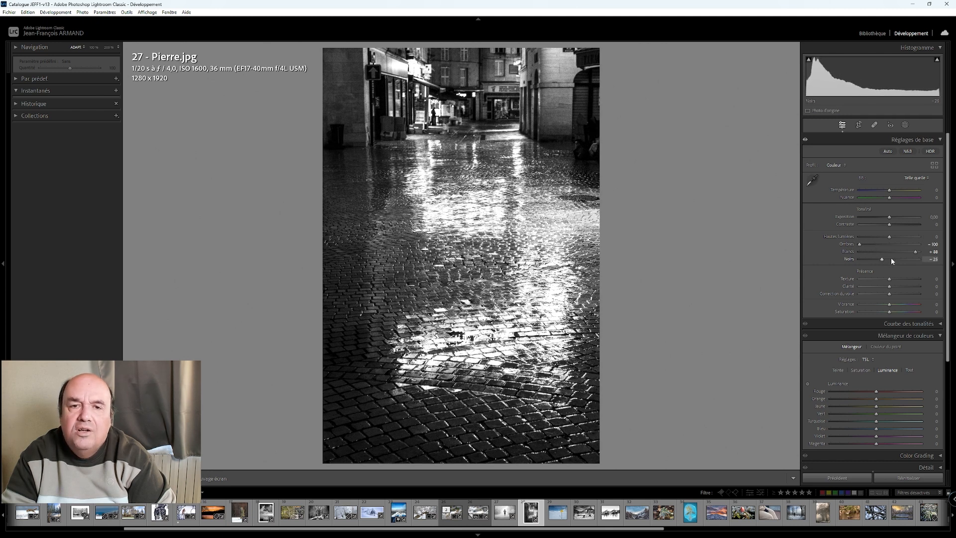
- Set the post-crop vignette amount to -30 on the cobbled street photo and check its highlight clipping
scroll(860, 390, down, 3)
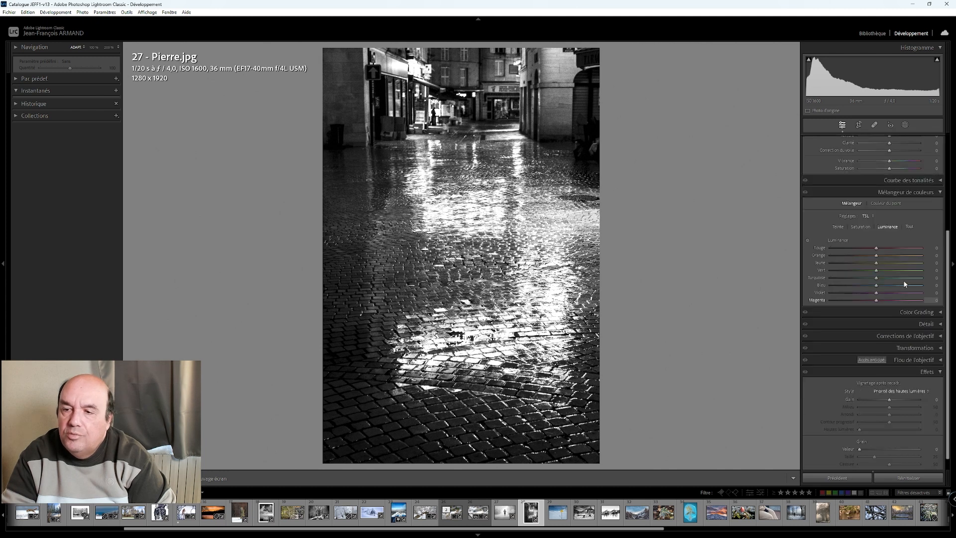
key(Down)
key(Down)
key(Down)
key(Down)
key(Down)
key(Down)
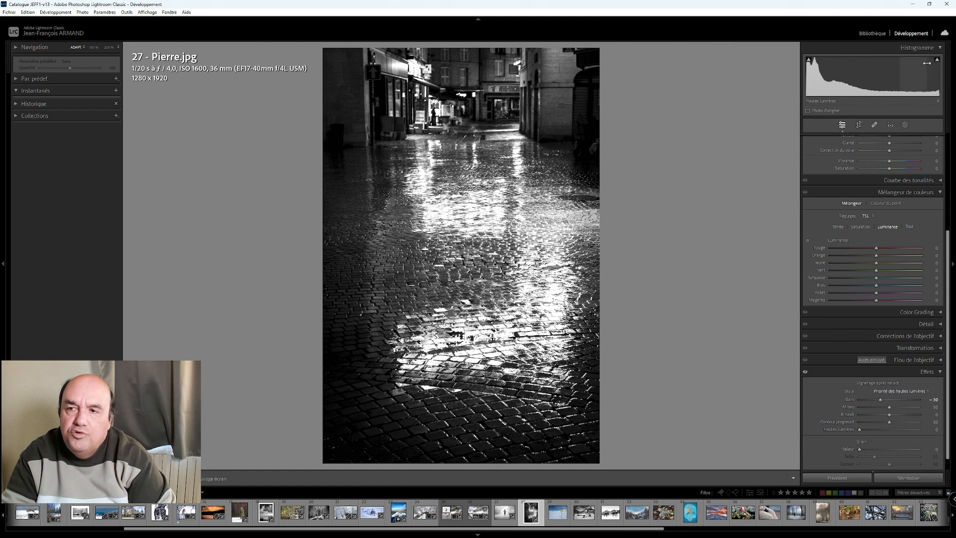
mouse_move(937, 60)
- Try a black-and-white conversion with automatic tone on the cobbled street photo, undo the tone changes and return to color
scroll(819, 215, up, 3)
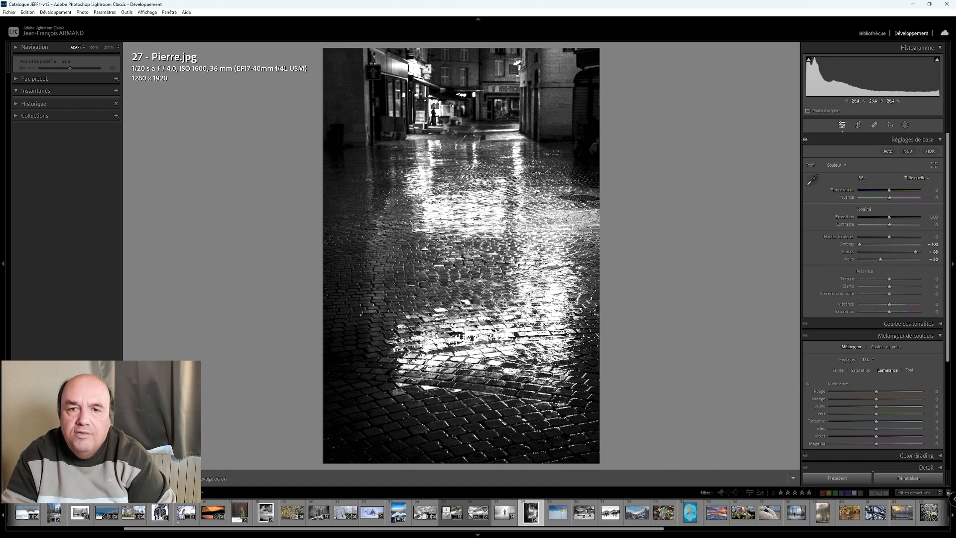
click(907, 152)
click(889, 152)
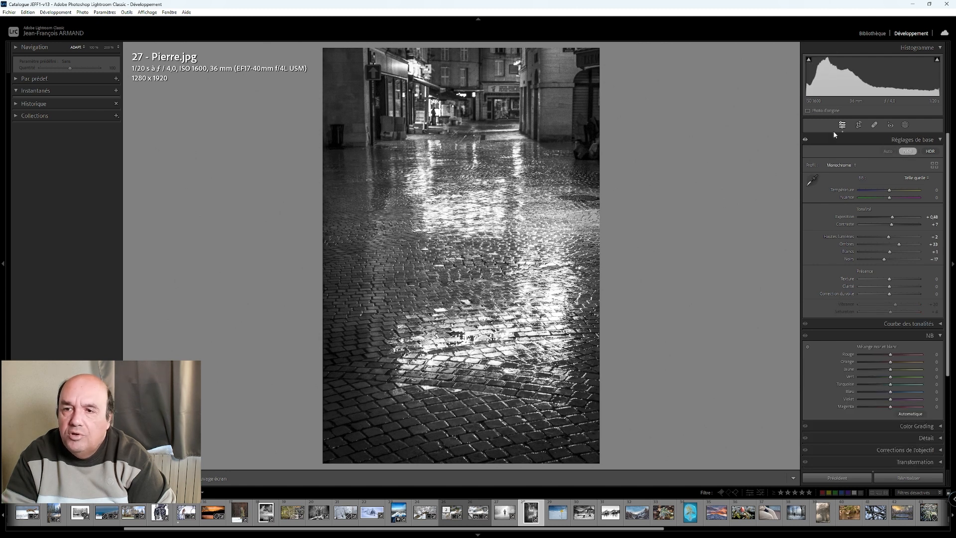
click(28, 12)
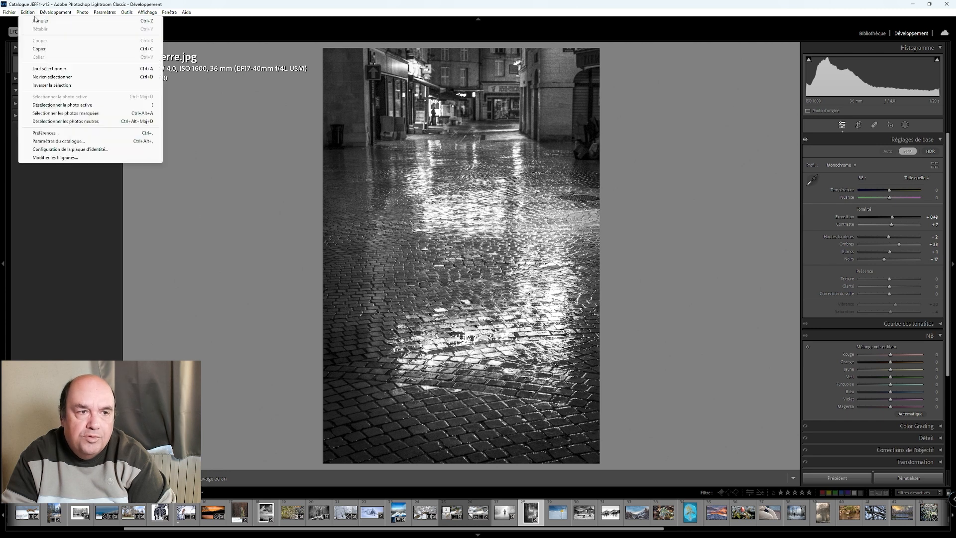
click(34, 22)
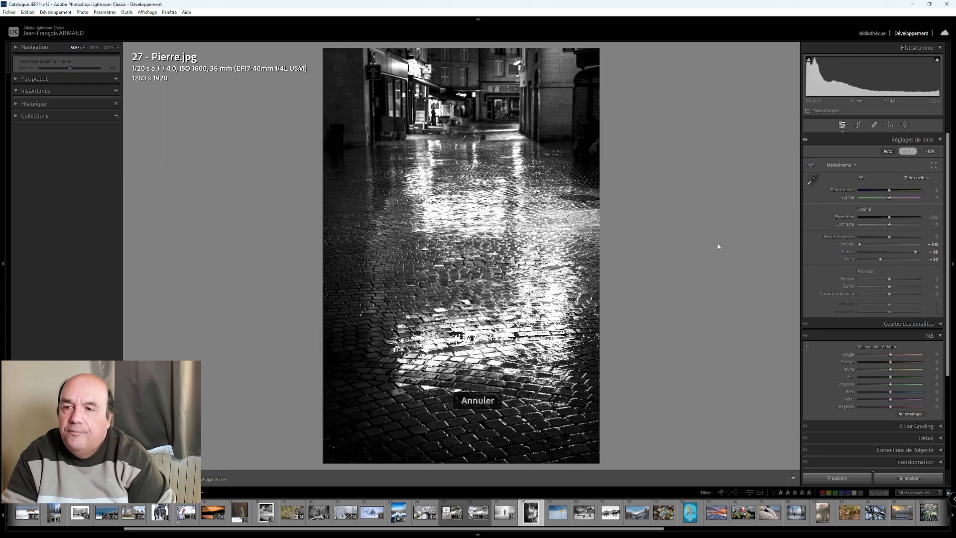
click(902, 152)
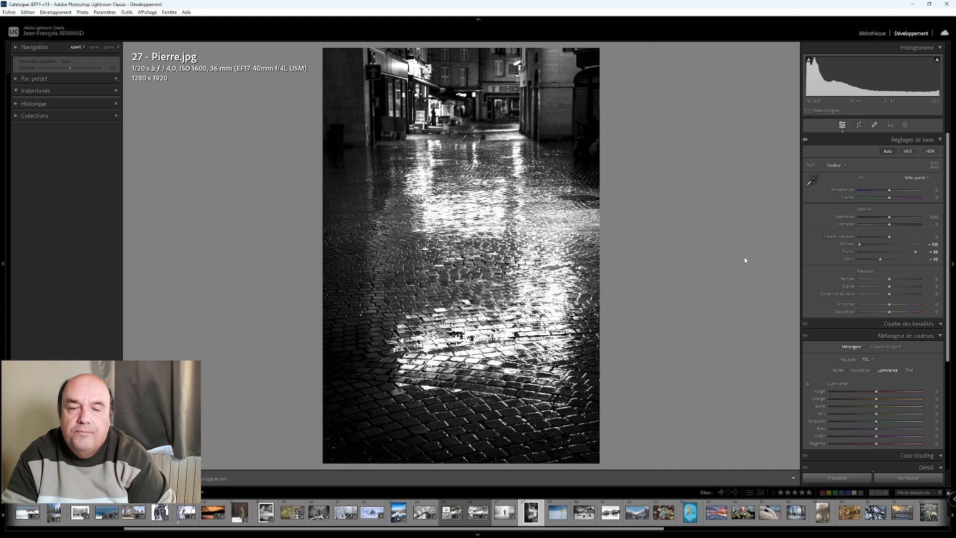
- Open photo 29 of the snowy lake warning sign in single view and set its whites to +55
key(y)
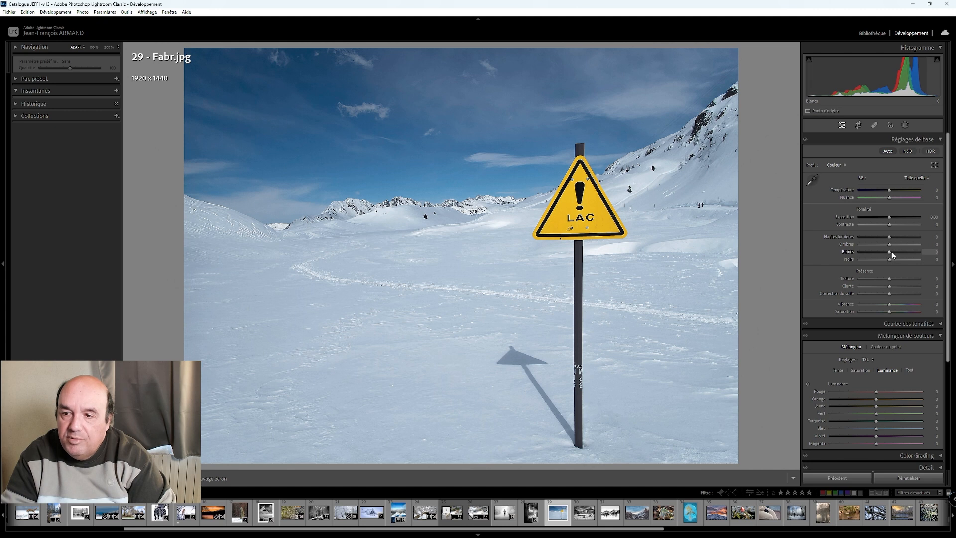
scroll(890, 257, up, 8)
scroll(890, 257, up, 3)
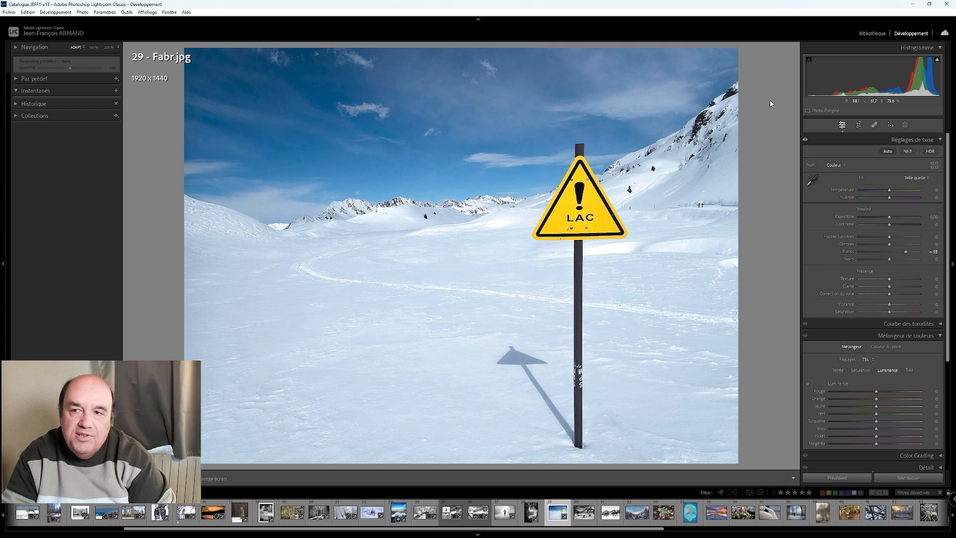
- Try a 16 x 9 crop on the lake sign photo and restore its original framing
click(860, 127)
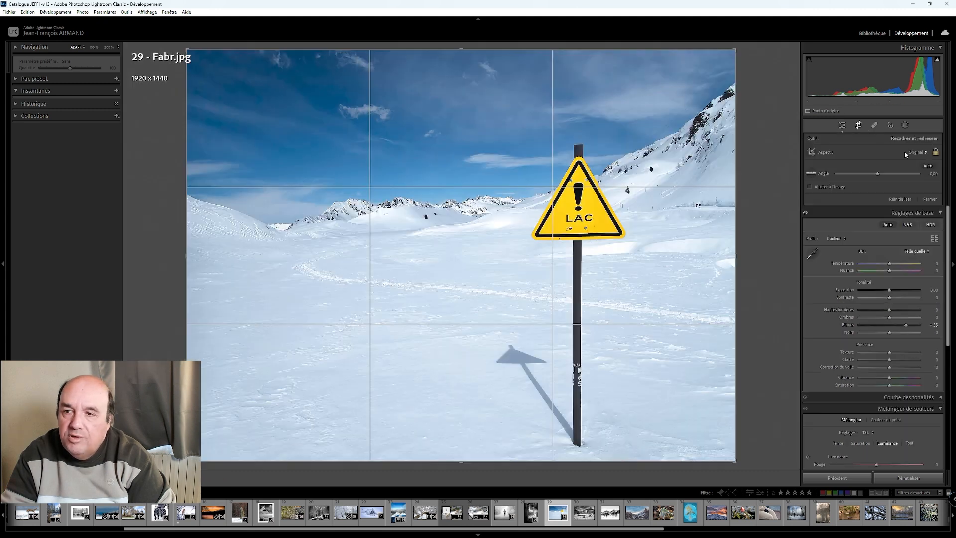
click(909, 152)
click(836, 242)
drag(582, 215, 607, 226)
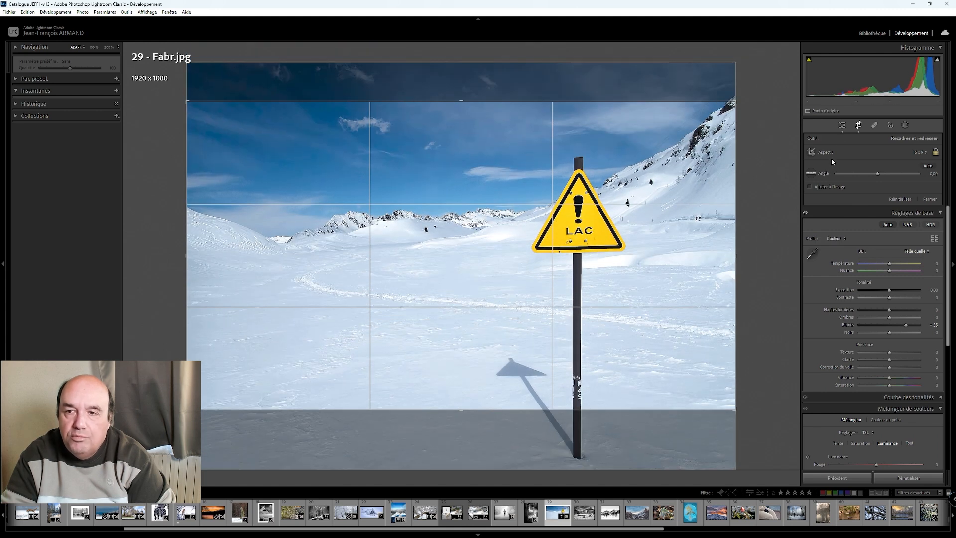
right_click(576, 149)
click(619, 155)
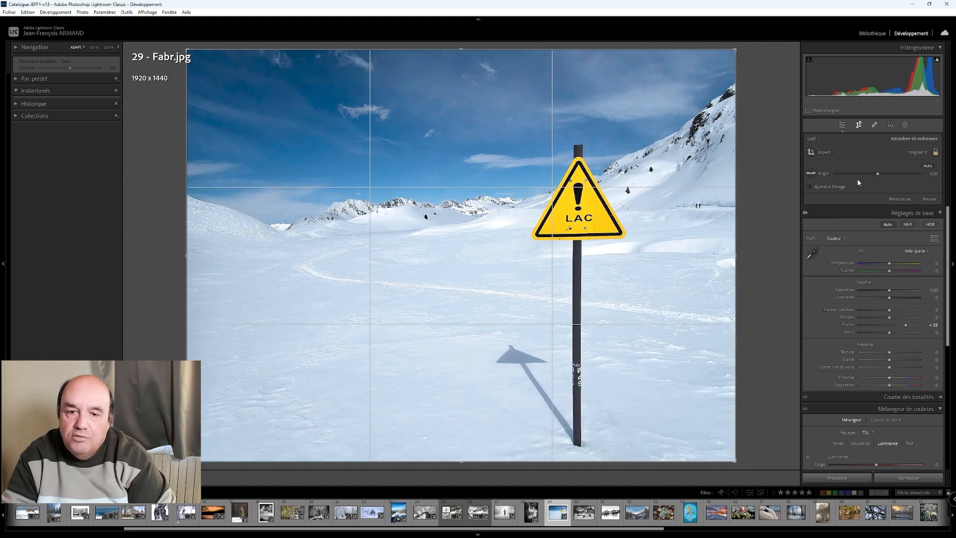
click(842, 125)
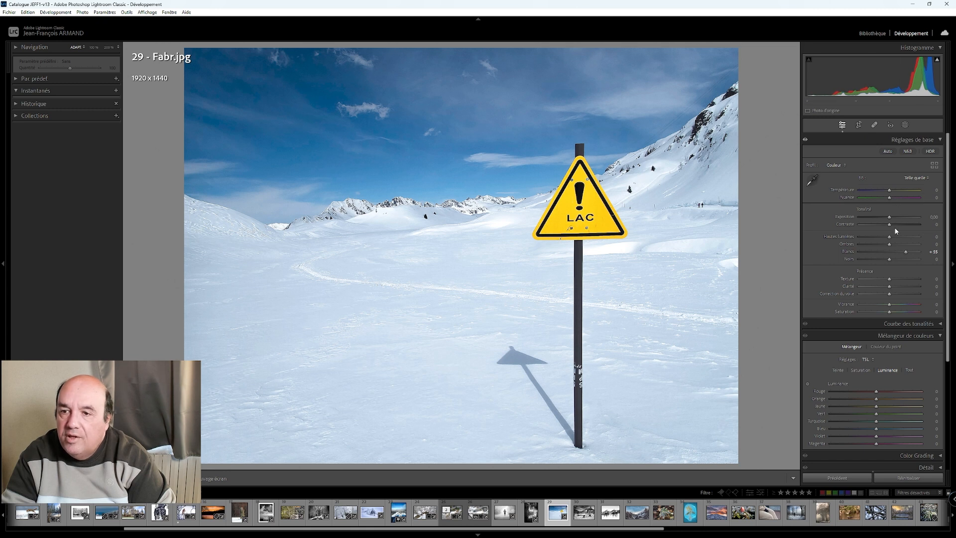
- Set the lake sign photo's contrast to about -81, dehaze to +65 and exposure to +0.60
drag(882, 224, 865, 220)
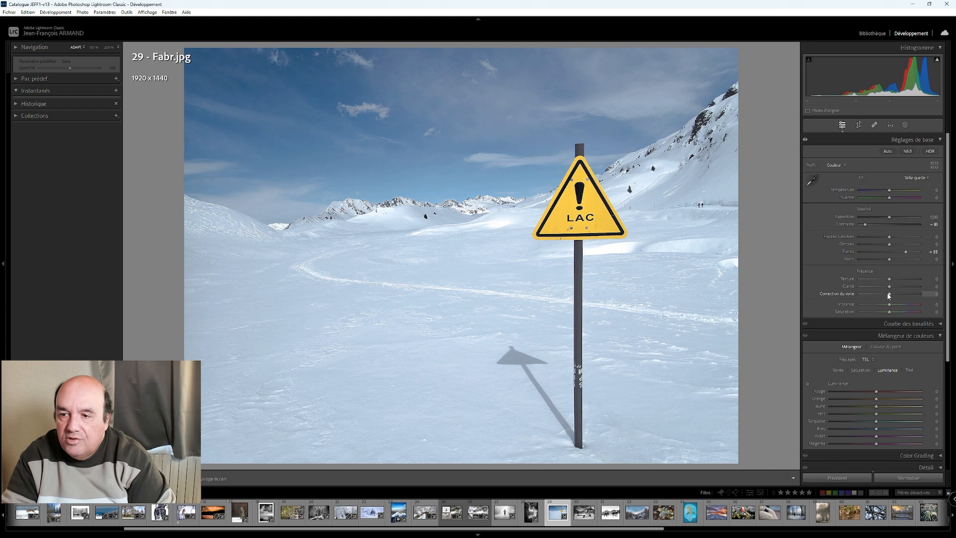
scroll(889, 296, up, 8)
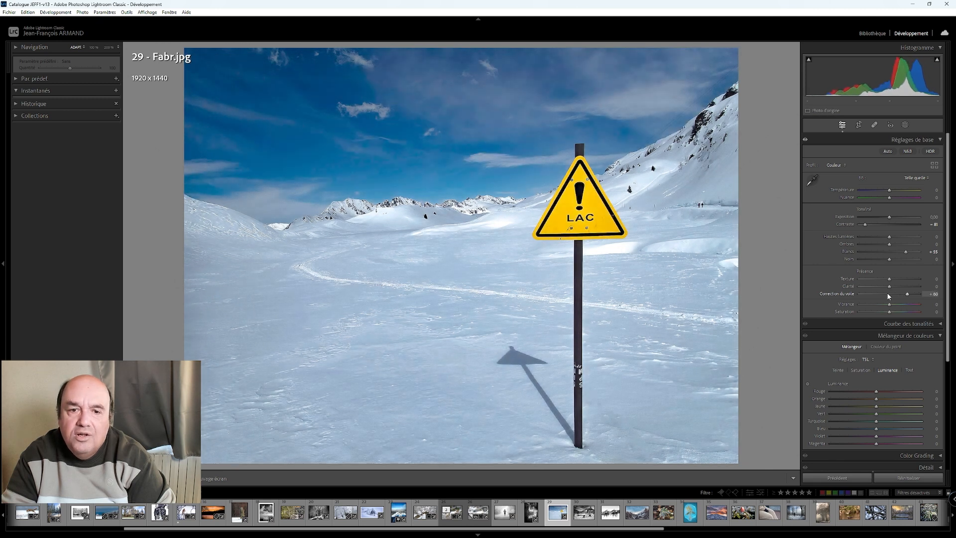
scroll(889, 295, up, 1)
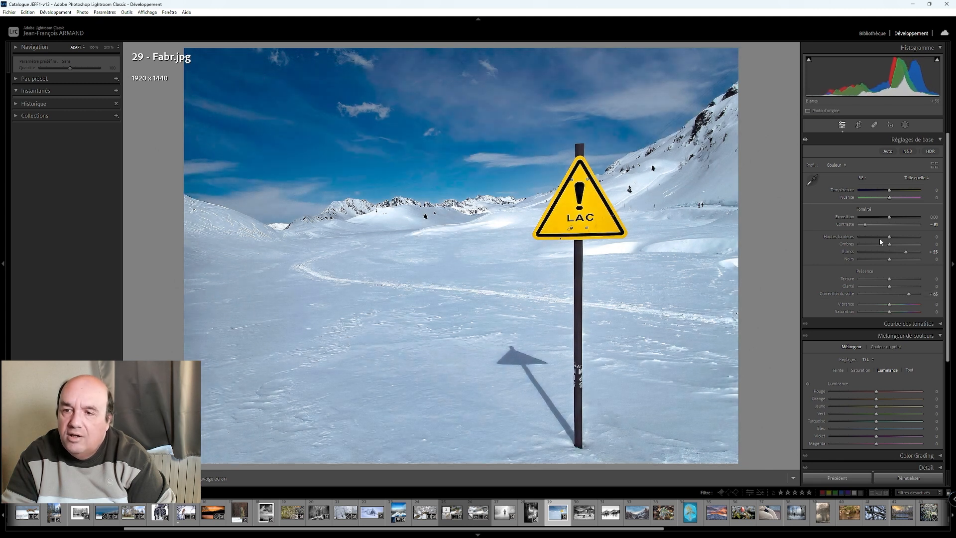
scroll(889, 221, up, 10)
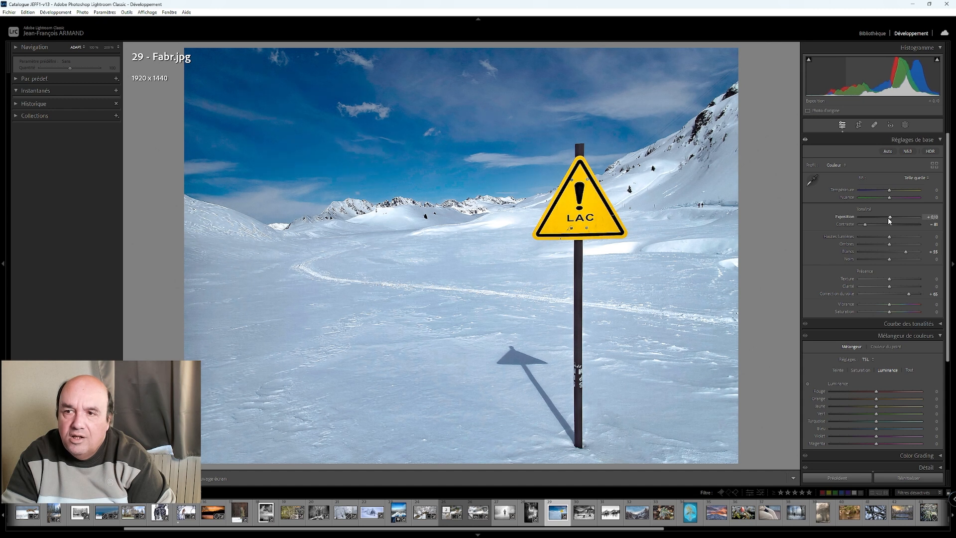
scroll(890, 220, up, 2)
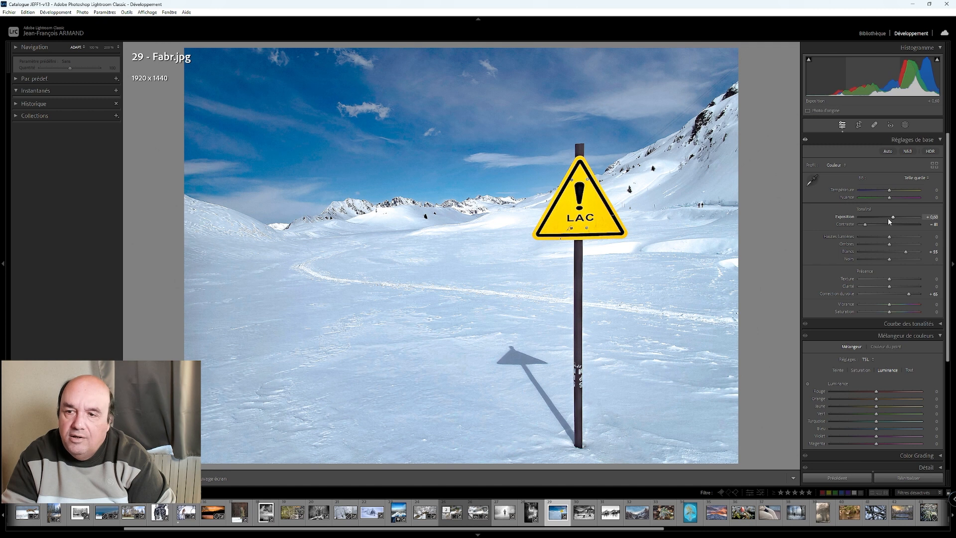
- Lower the lake sign photo's blacks to about -66 and check its highlight clipping
drag(891, 260, 878, 259)
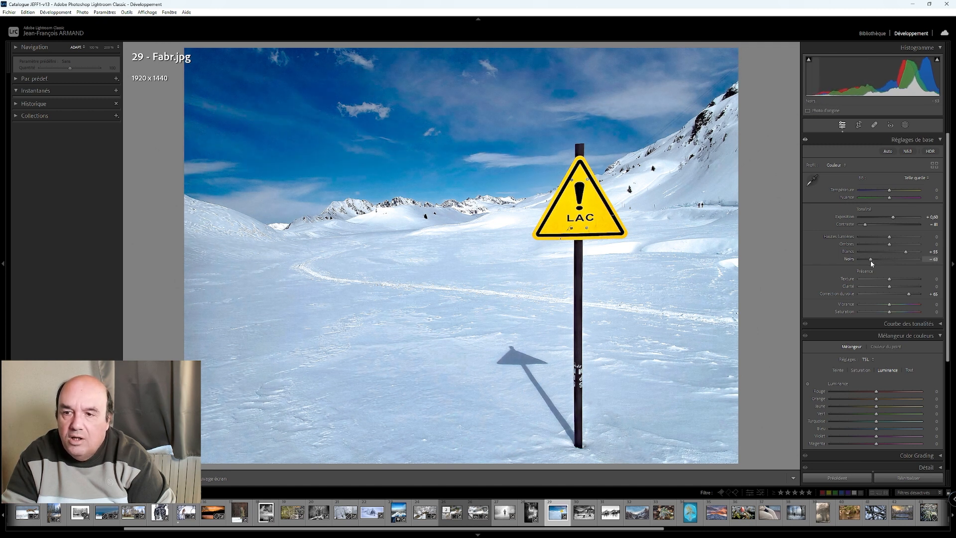
drag(871, 261, 868, 264)
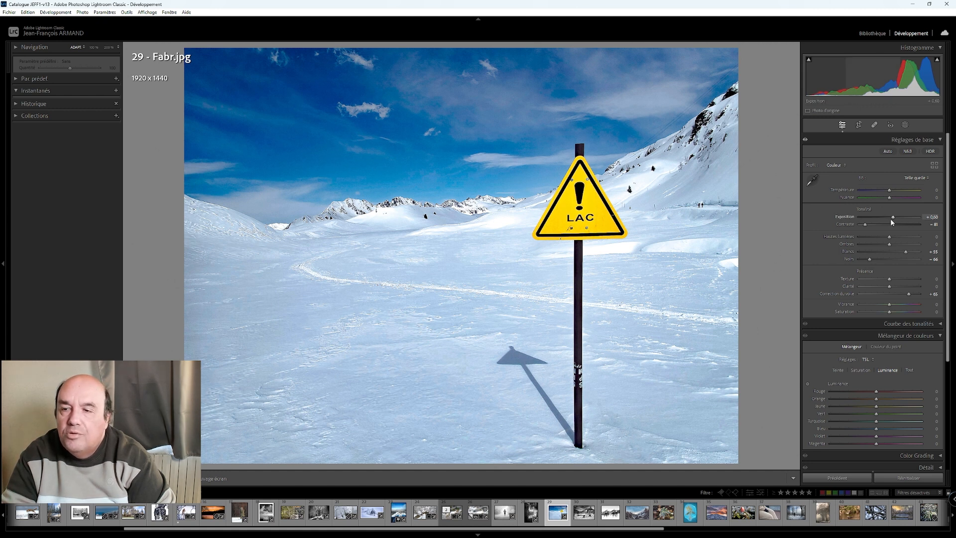
key(j)
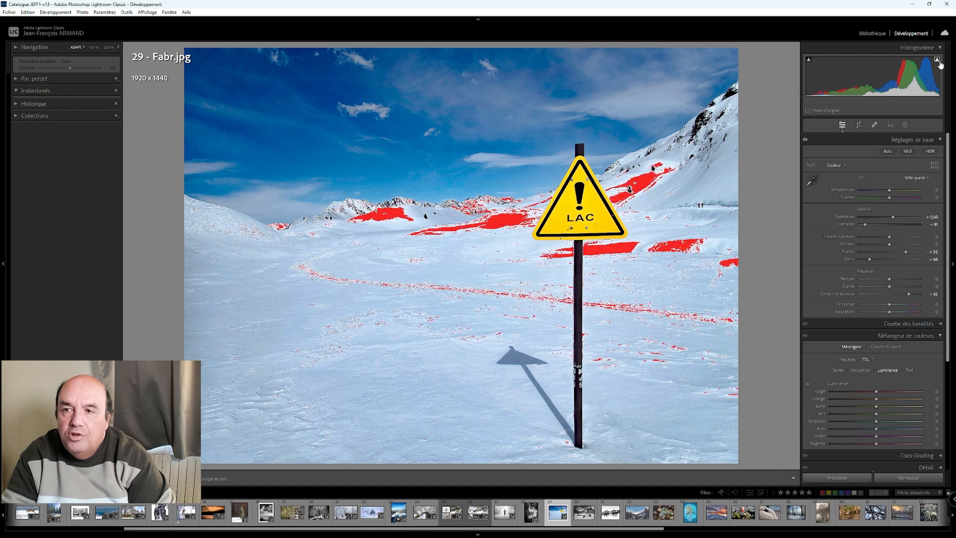
key(j)
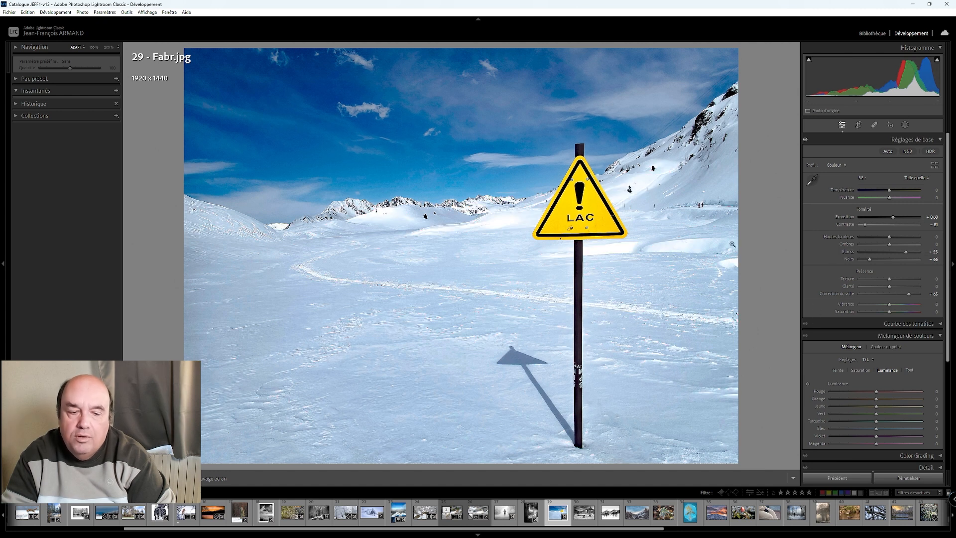
- Try a blue luminance of about +80 on the lake sign photo in before/after view and reset it
key(y)
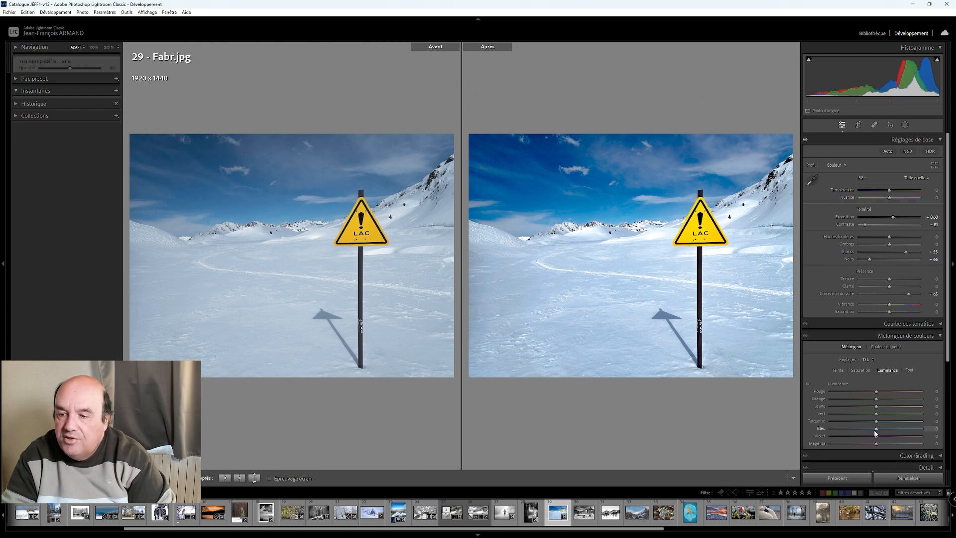
key(Up)
key(Up)
key(Up)
key(Up)
key(Up)
key(Up)
key(Up)
key(Up)
key(Up)
key(Up)
key(Up)
key(Up)
key(Up)
key(Up)
key(Up)
key(Up)
key(Up)
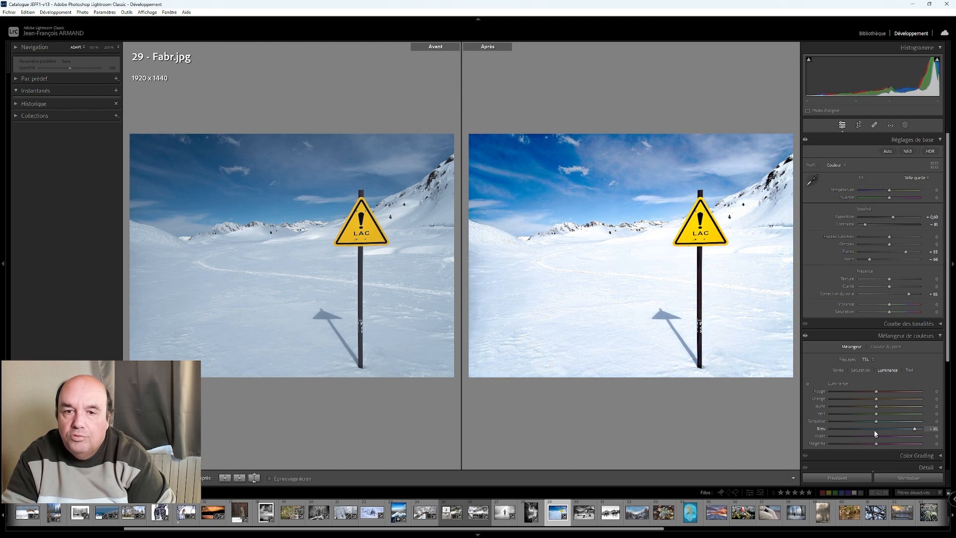
double_click(915, 430)
- Try a blue saturation of about +35 on the lake sign photo, and instead lower it below zero
click(860, 370)
key(Up)
key(Up)
key(Up)
key(Up)
key(Up)
key(Up)
key(Up)
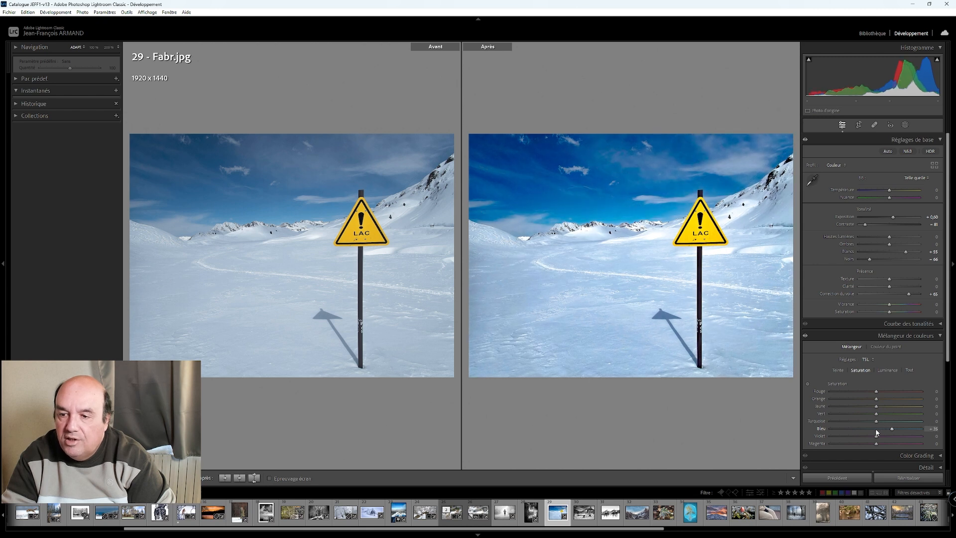
drag(890, 429, 862, 429)
- Set the lake sign photo's blue luminance to +30 and return to single view
click(892, 371)
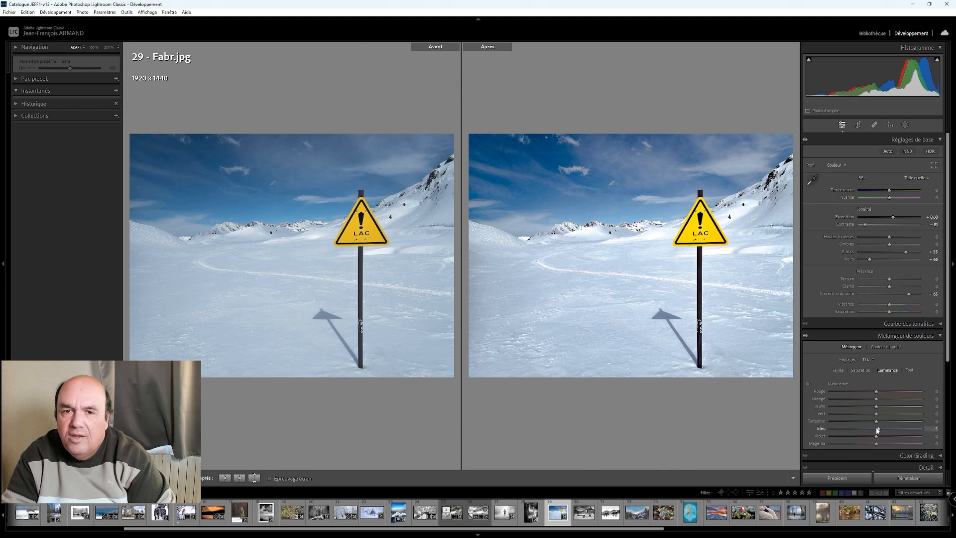
scroll(877, 430, up, 5)
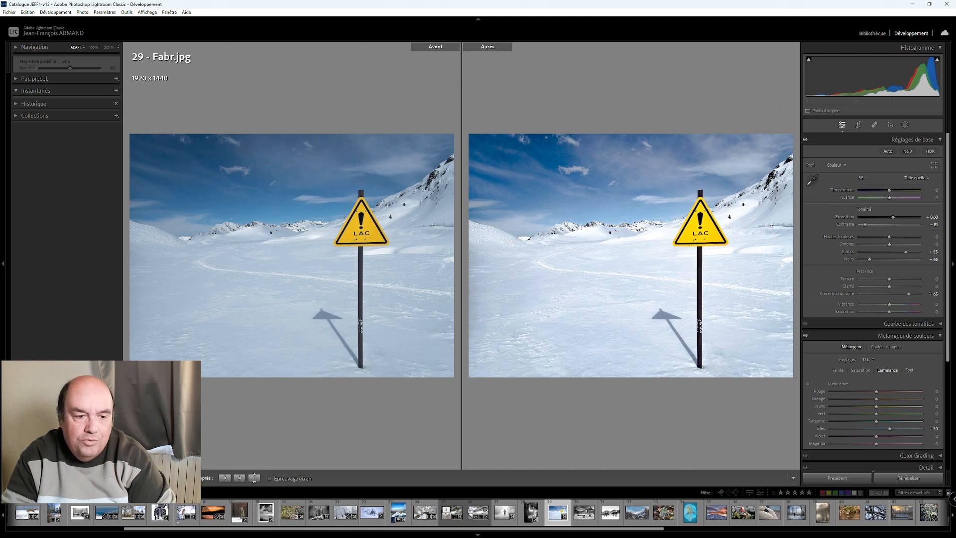
key(y)
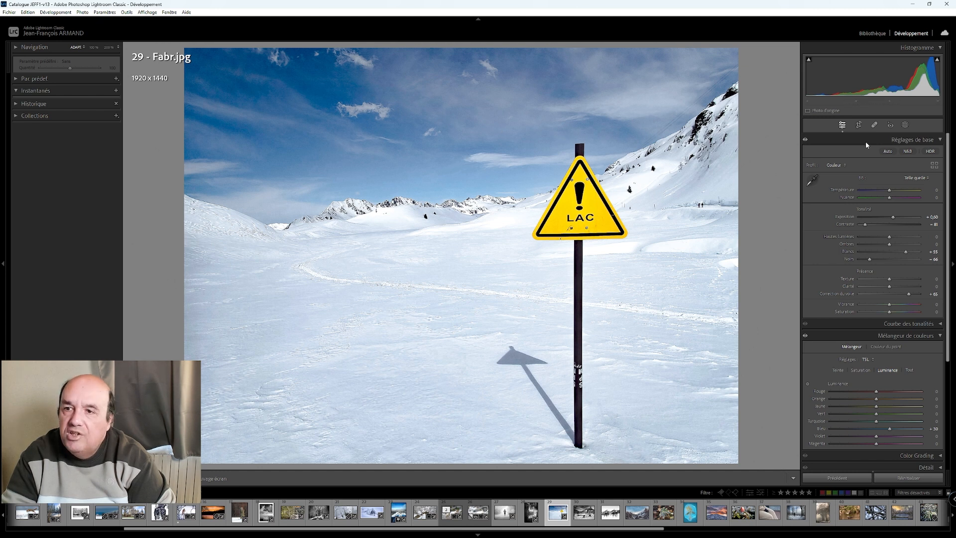
- Mask the lake sign photo's sky, set the mask's whites to about 74 and contrast to about 32, and compare with the original
click(905, 125)
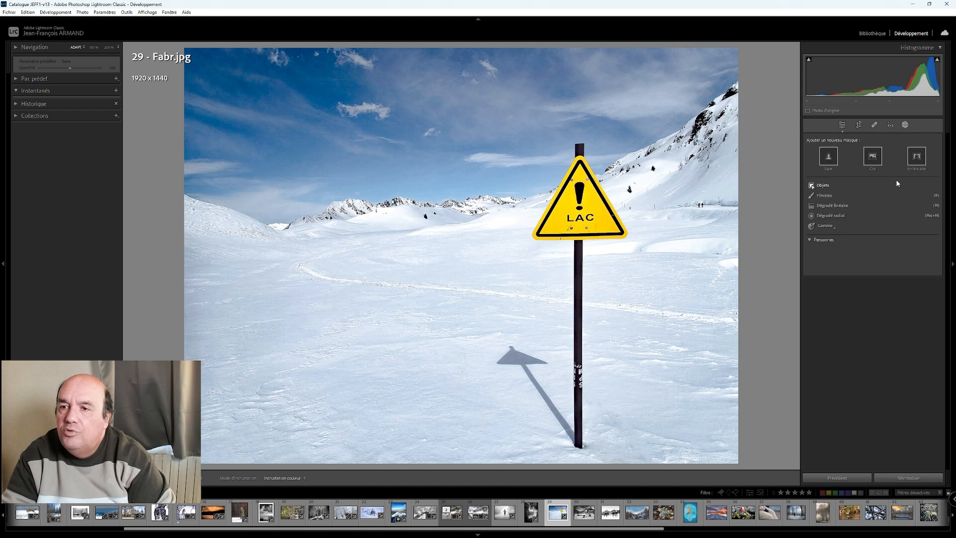
click(873, 158)
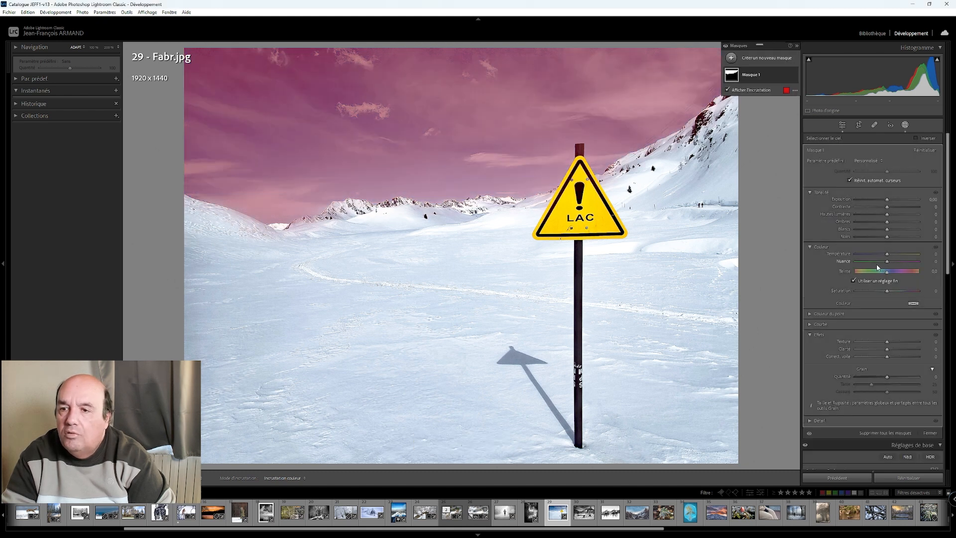
drag(888, 231, 903, 212)
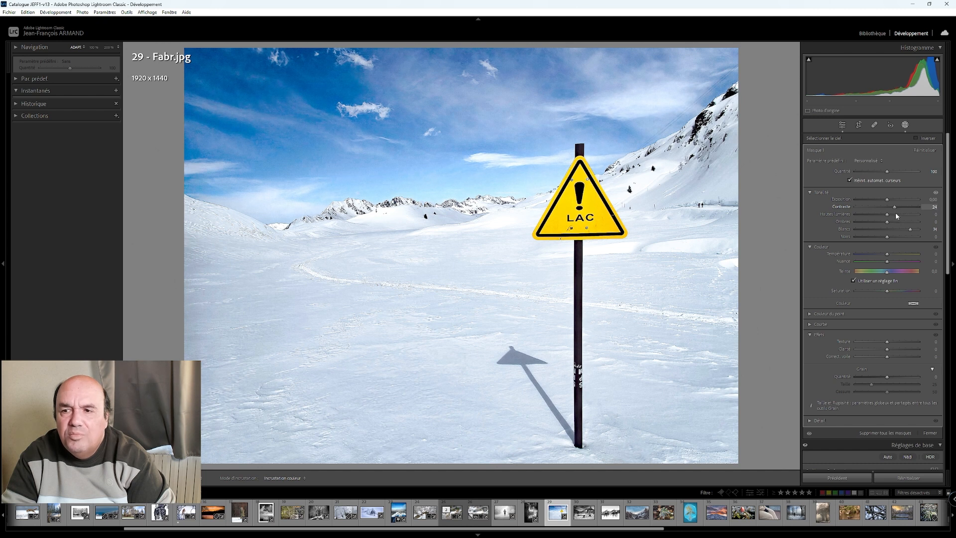
drag(900, 217, 900, 216)
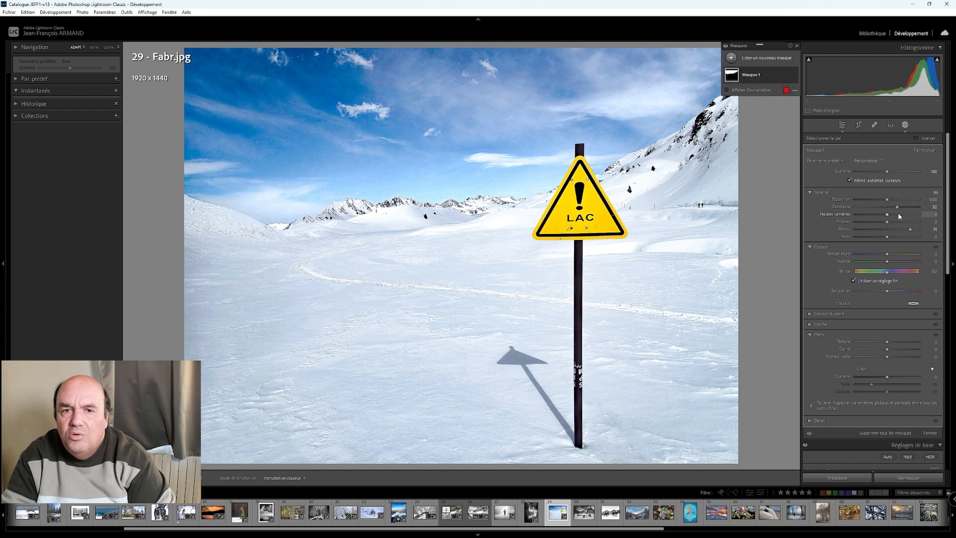
click(843, 126)
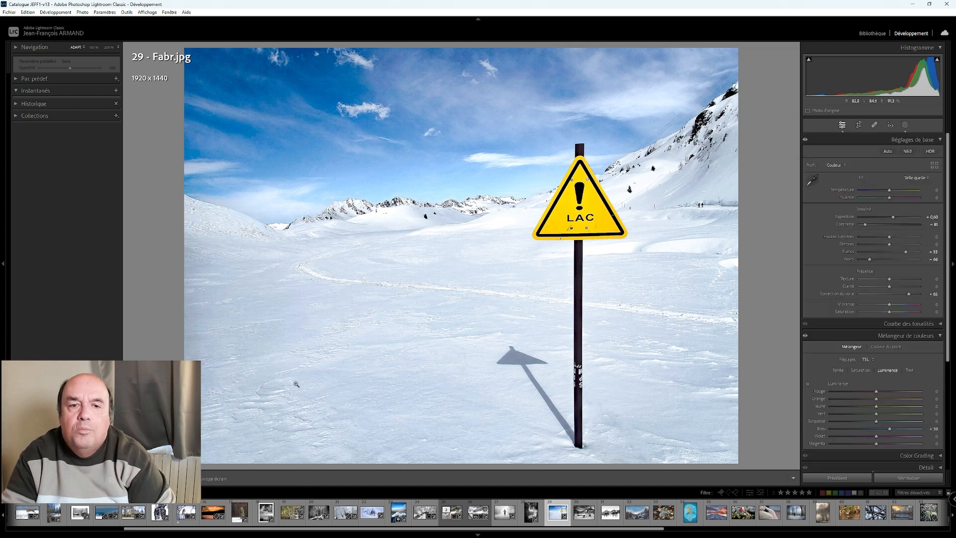
key(y)
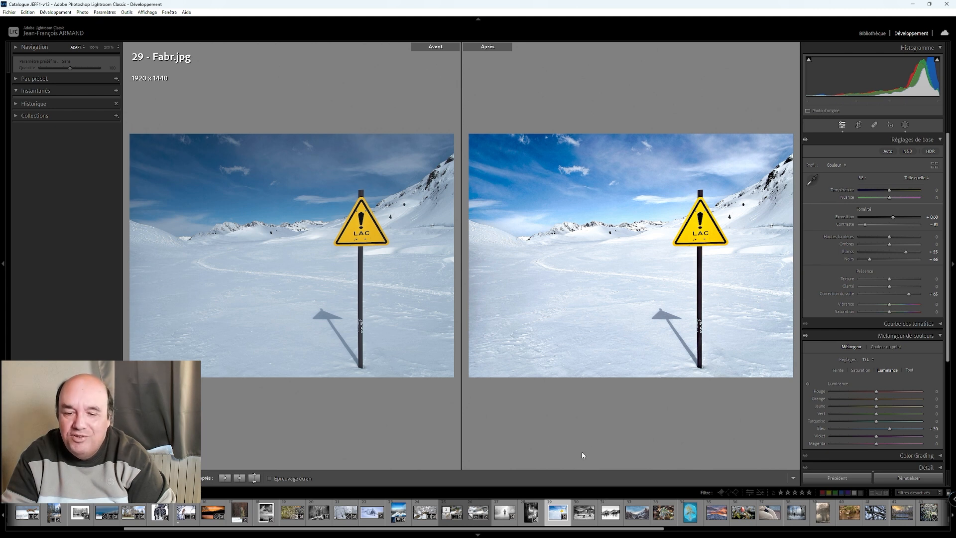
- Open photo 30 of the snowy bench and castle in single view and set its whites to about +50
click(585, 504)
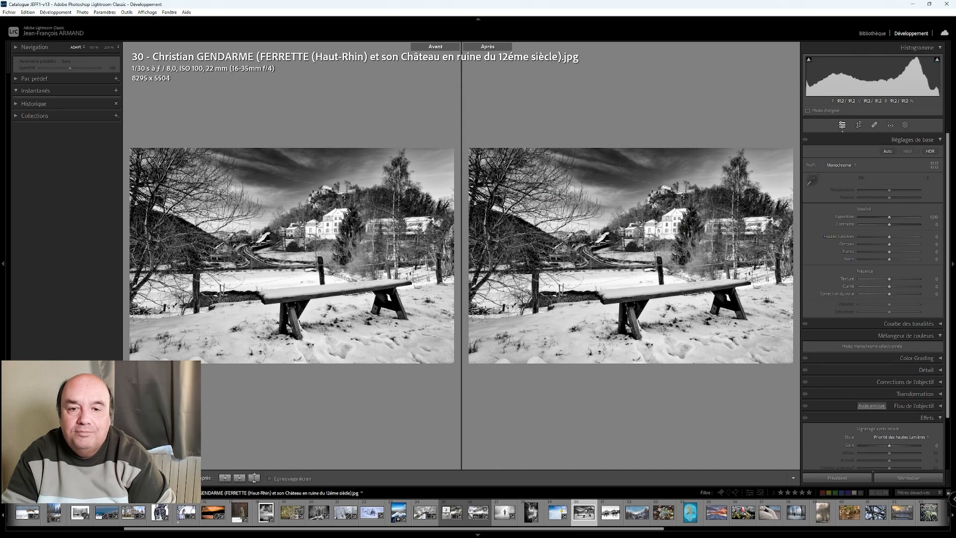
key(y)
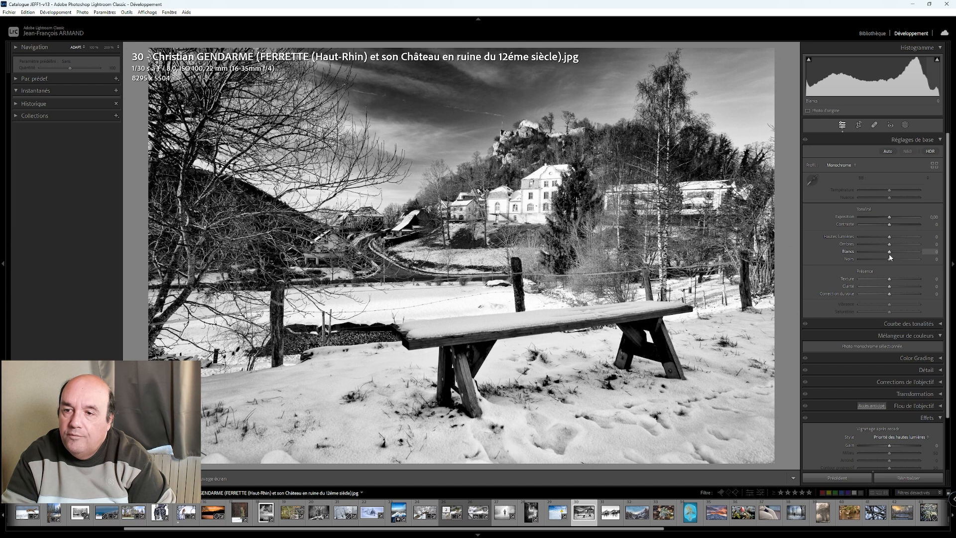
drag(892, 257, 905, 253)
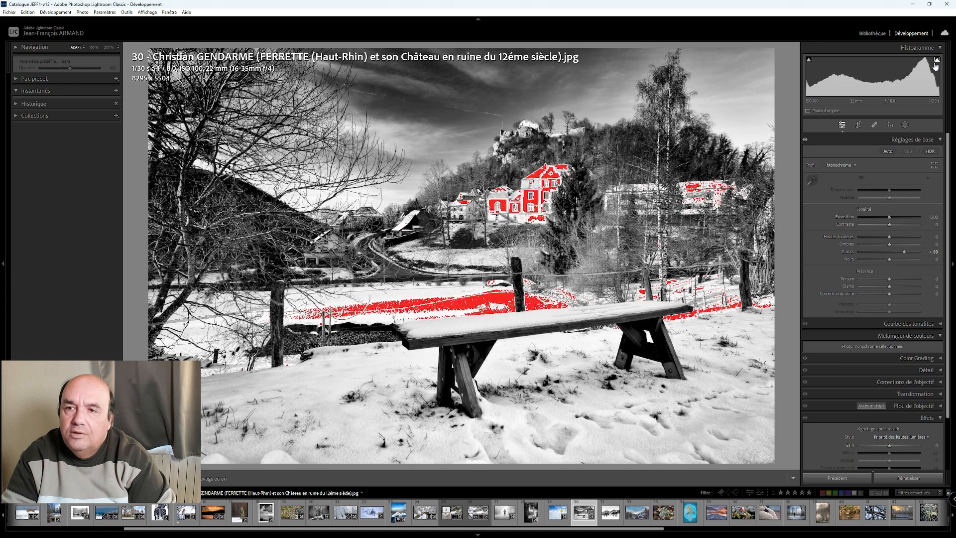
- Check the white house in the bench photo up close and reset the photo's whites to 0
click(531, 196)
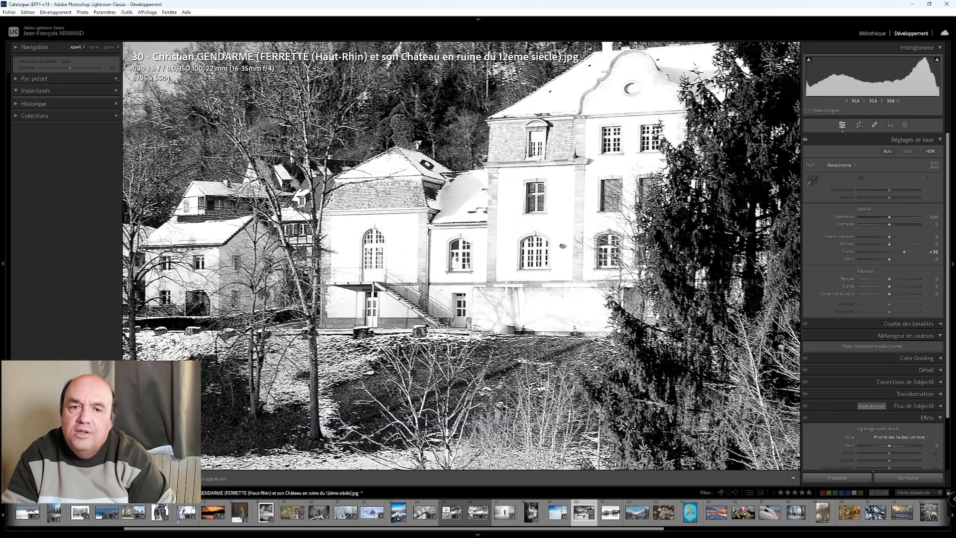
click(531, 197)
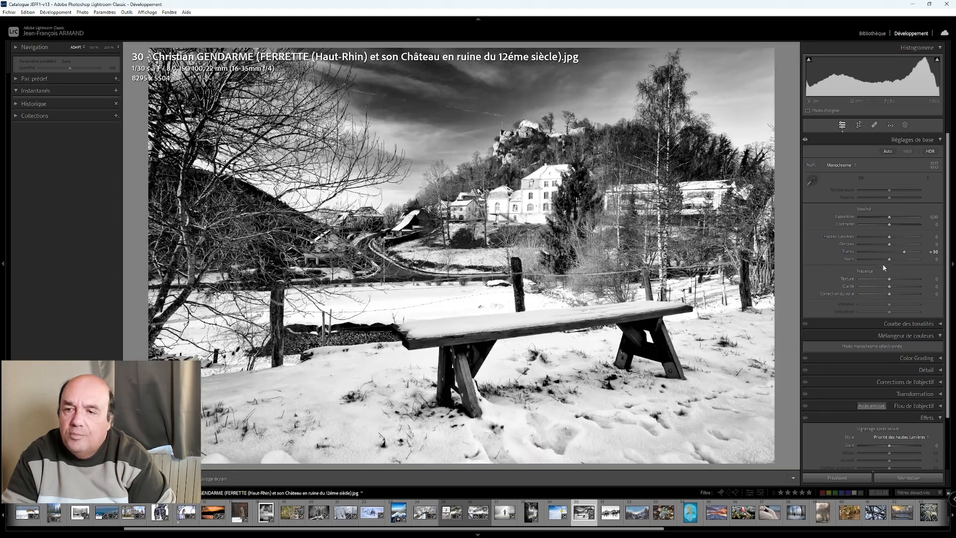
key(Down)
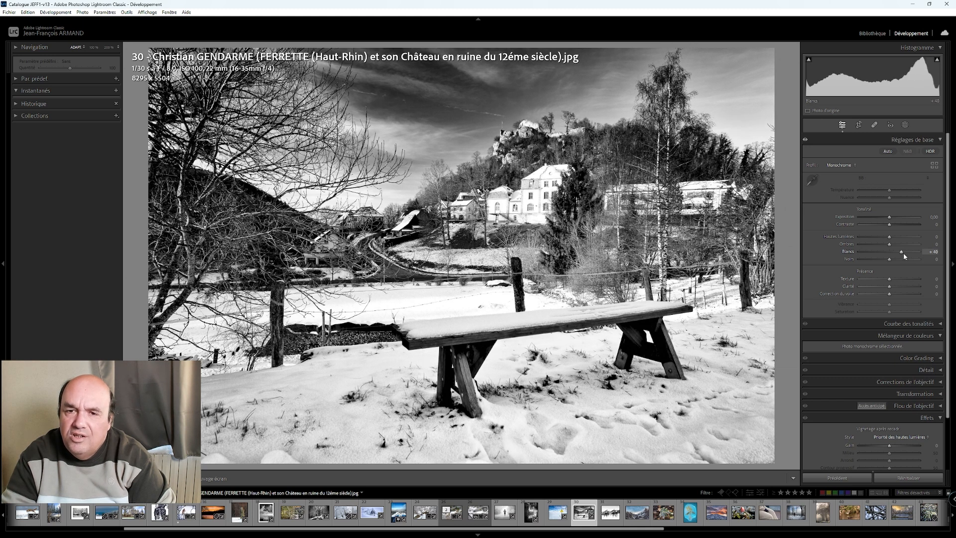
double_click(903, 253)
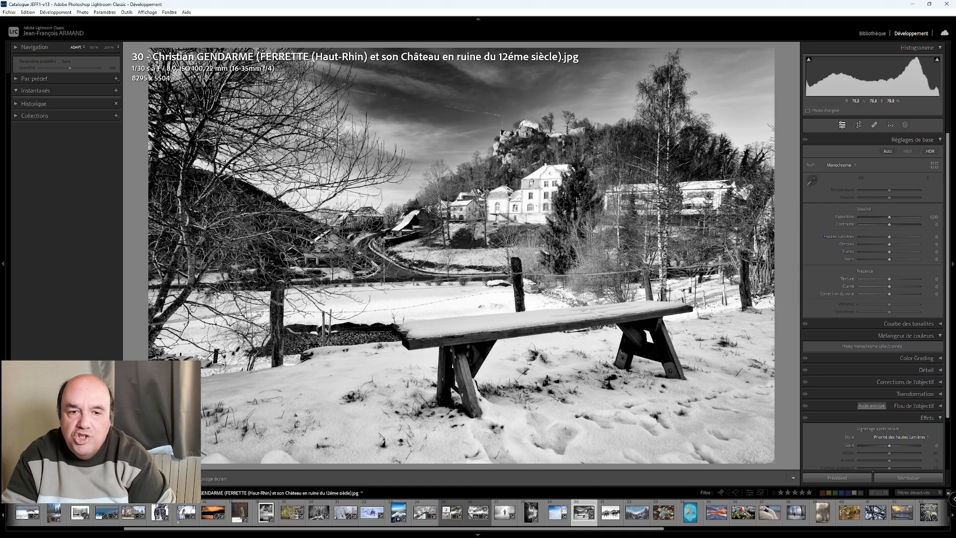
click(541, 194)
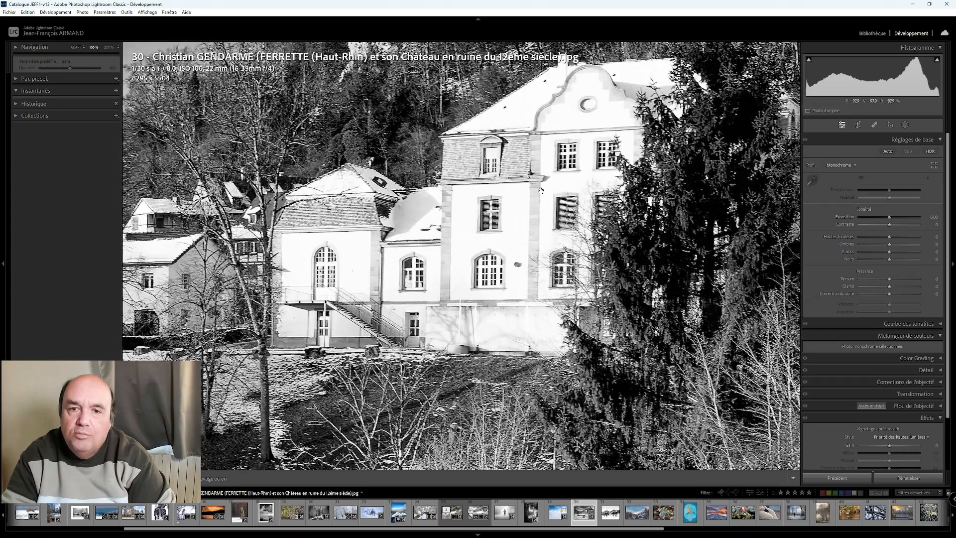
click(493, 215)
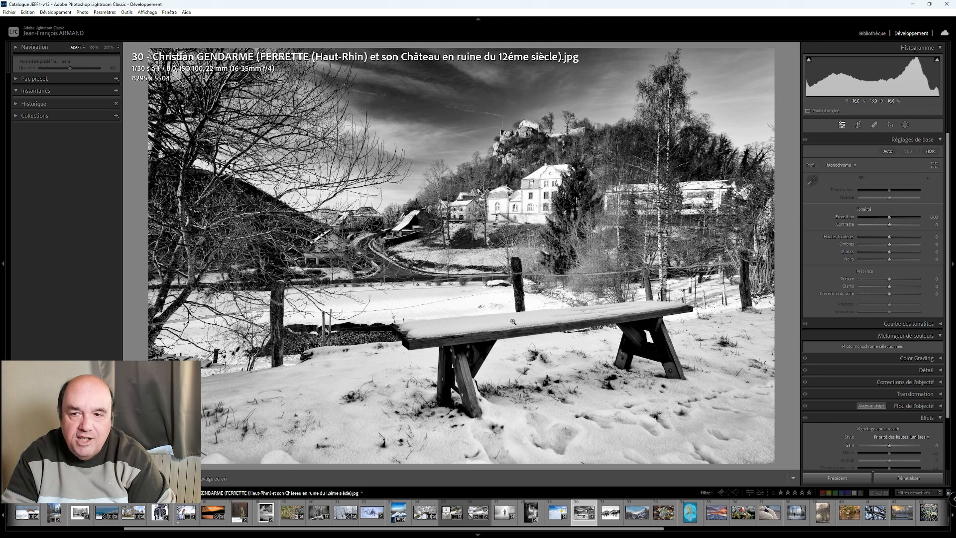
- Add a linear gradient mask over the snowy foreground with the bench and set its whites to about 59
click(905, 124)
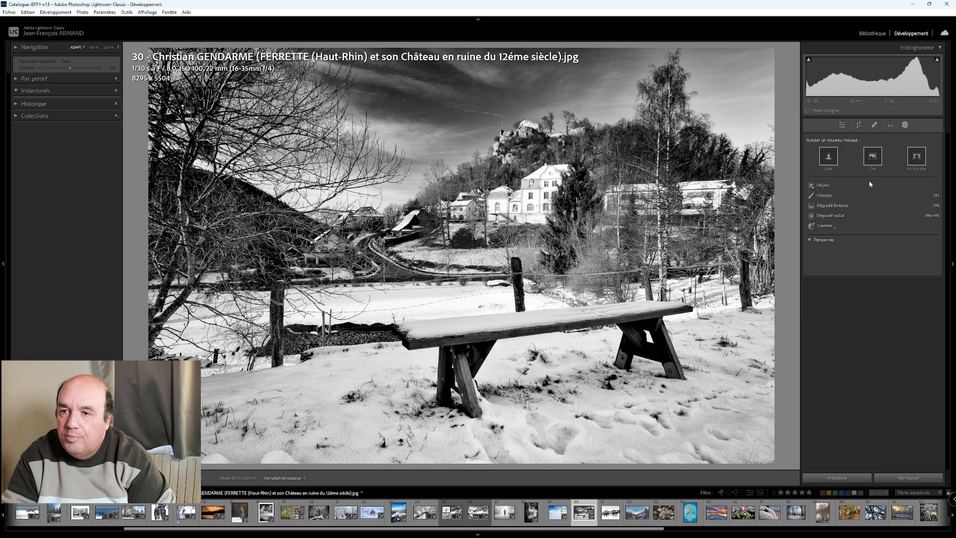
click(832, 205)
mouse_move(486, 346)
mouse_down()
mouse_move(457, 280)
mouse_move(470, 239)
mouse_up()
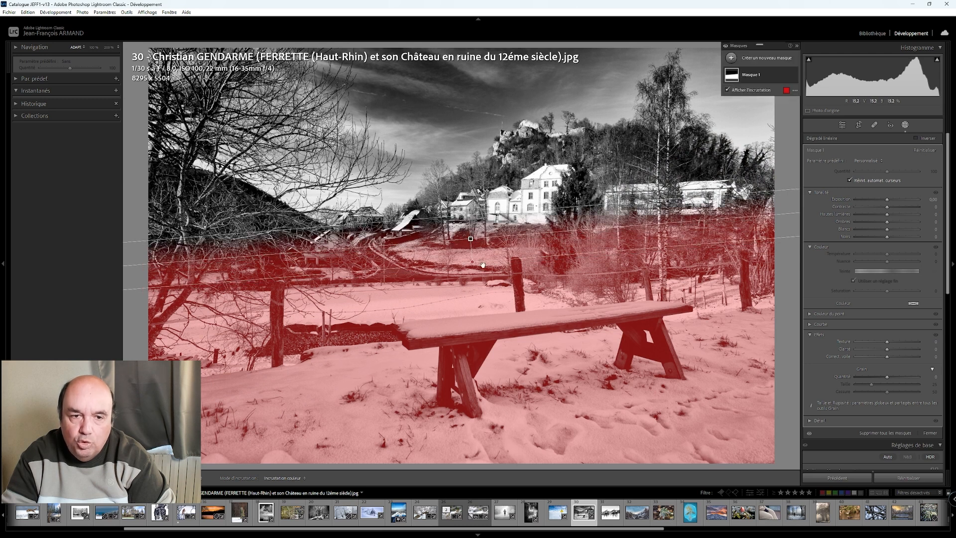
click(750, 76)
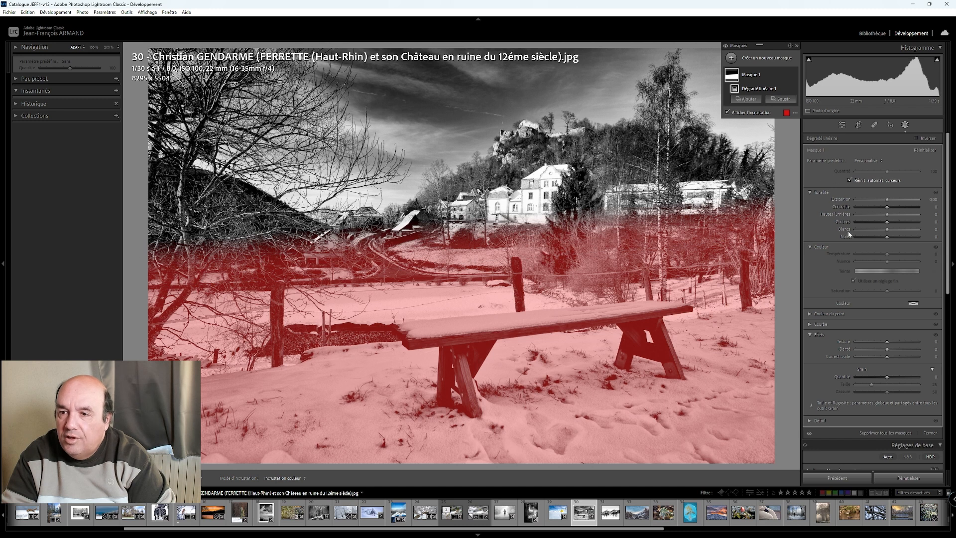
click(732, 77)
drag(885, 230, 906, 231)
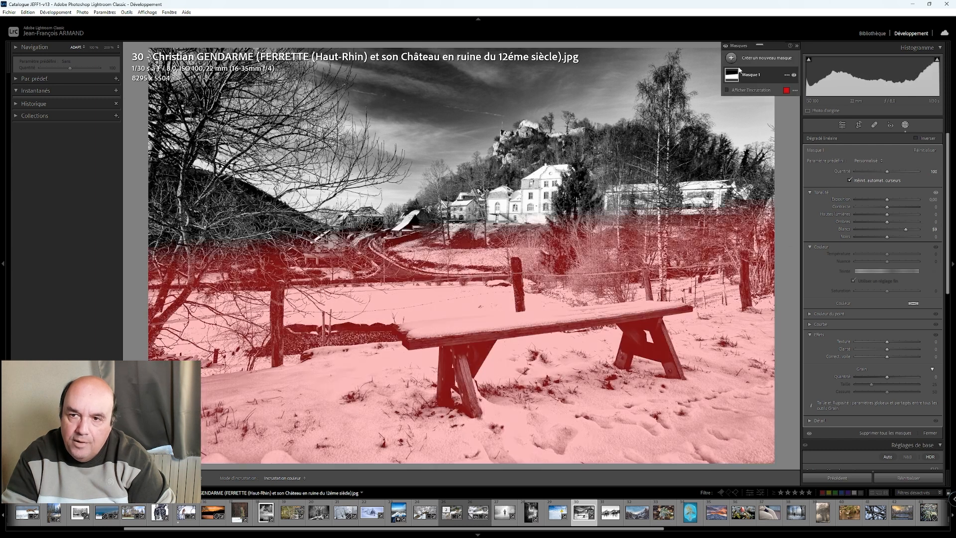
- Set the foreground mask's contrast to about -60, dehaze to 32 and shadows to 32, after toggling its effect to compare
click(794, 75)
click(794, 75)
drag(887, 207, 867, 208)
drag(887, 356, 899, 358)
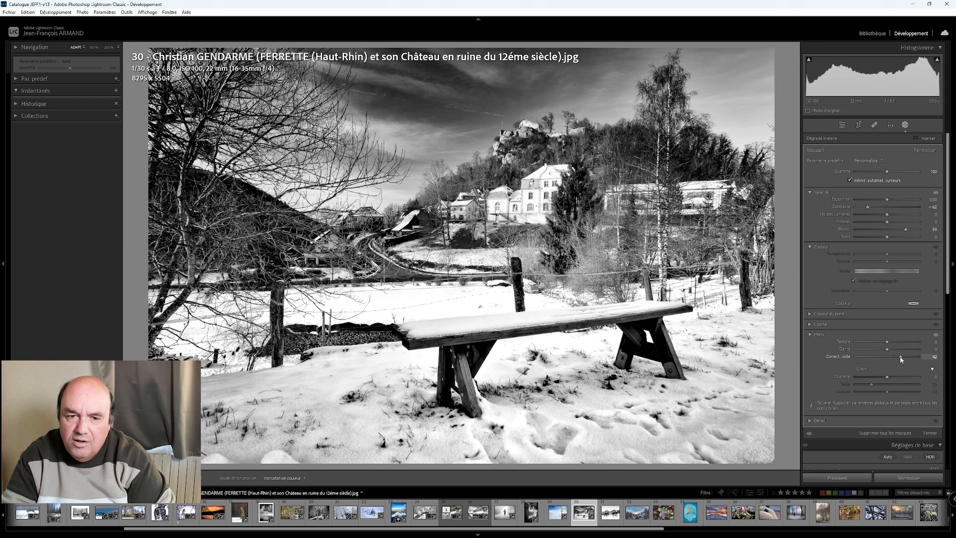
drag(887, 221, 900, 226)
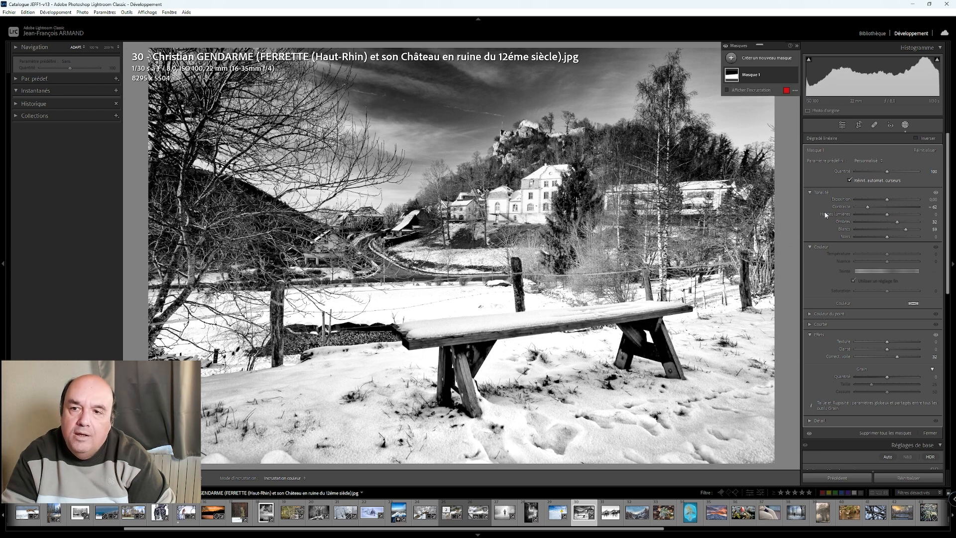
- Duplicate and invert the foreground mask, set the copy's highlights to about -57, shadows to about 75 and blacks to about -46, and close masking
right_click(744, 76)
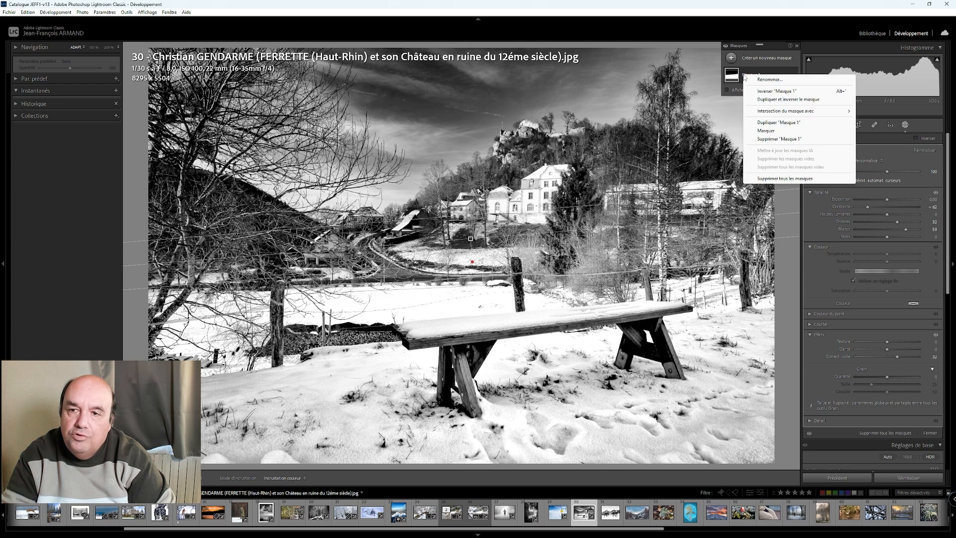
click(776, 91)
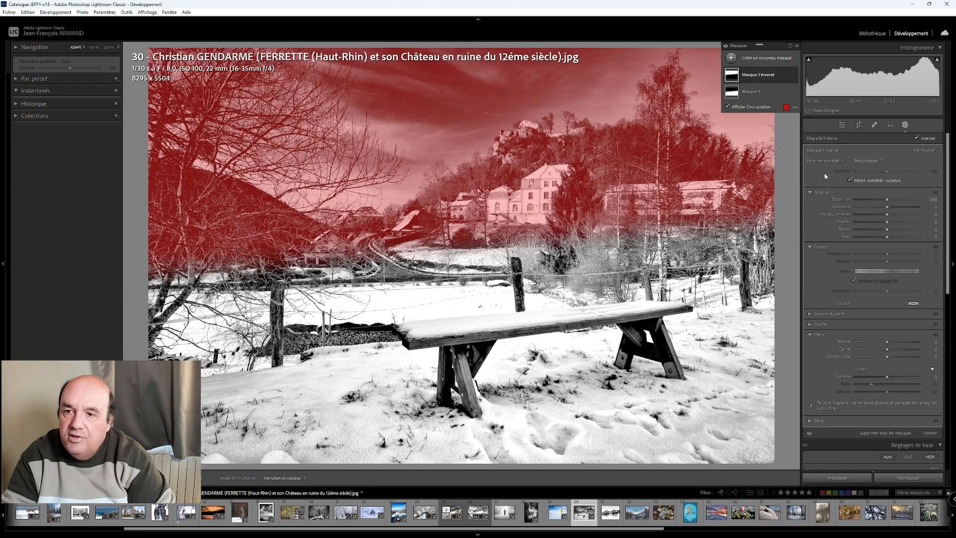
click(755, 77)
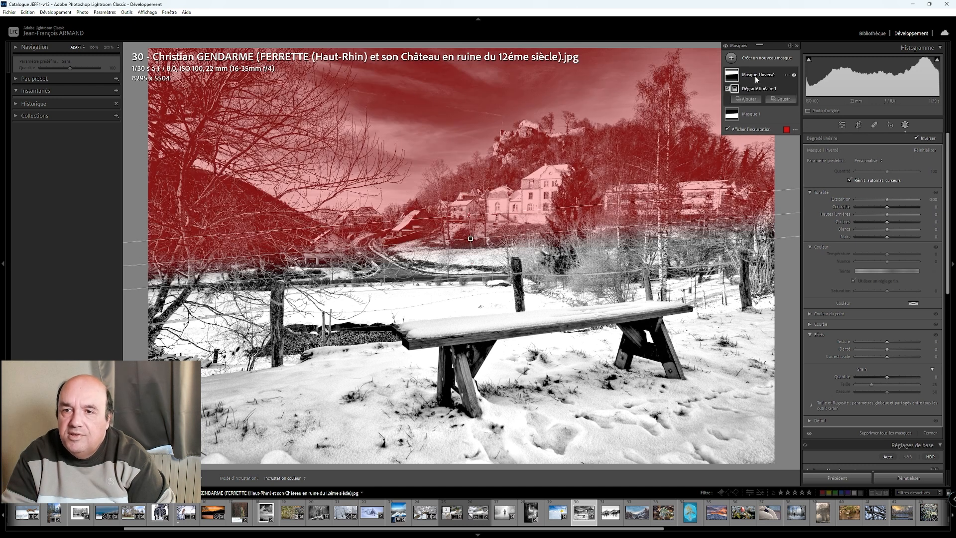
click(732, 73)
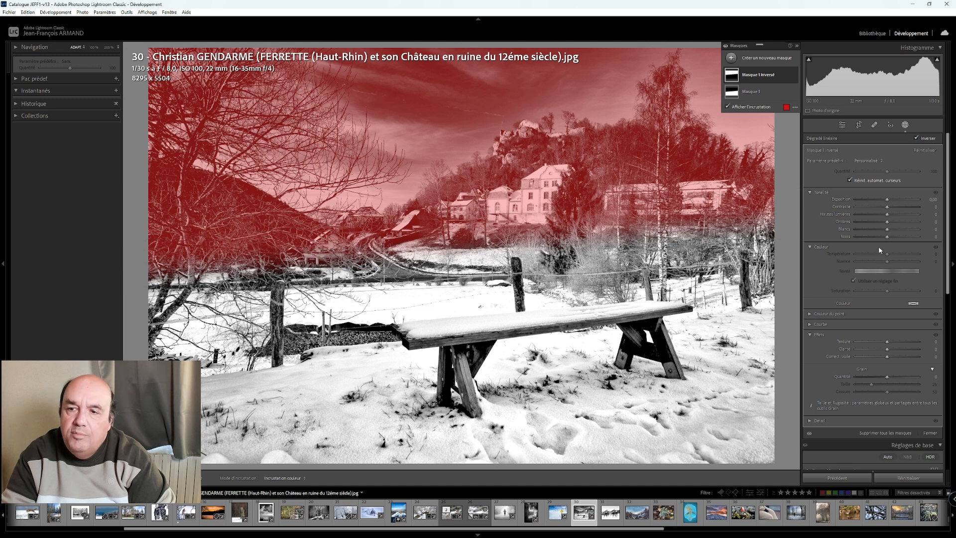
drag(890, 219, 872, 240)
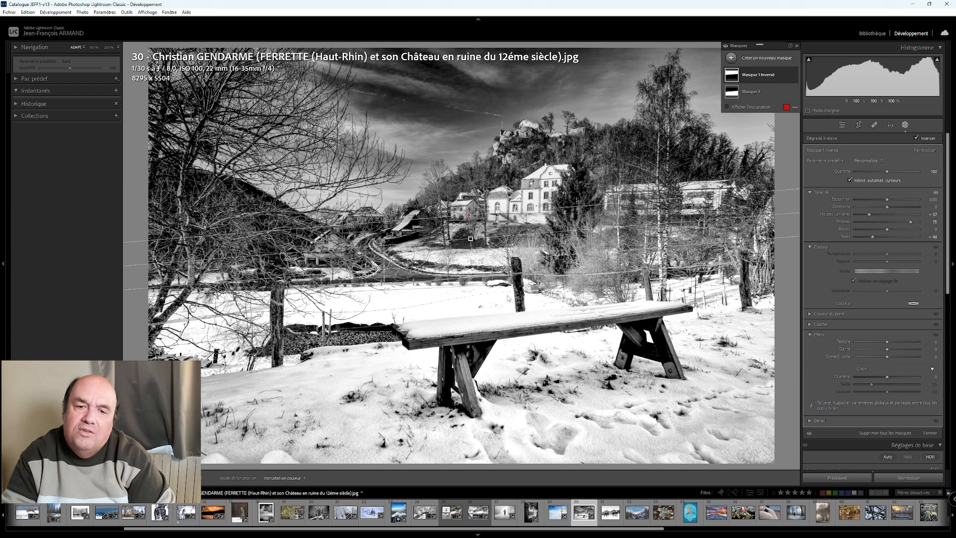
click(842, 125)
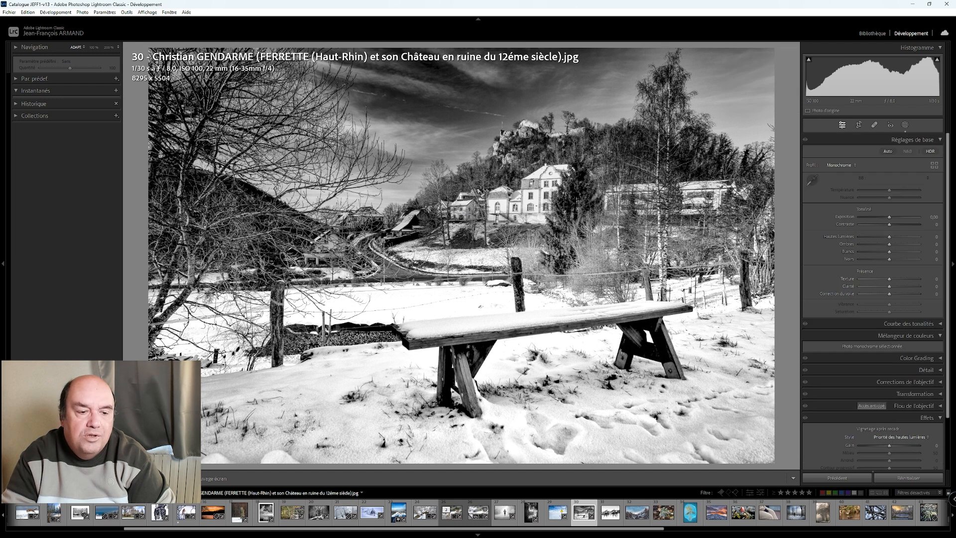
- Compare the bench photo's before and after versions side by side, magnified on the village houses, and set the zoom to 50%
key(y)
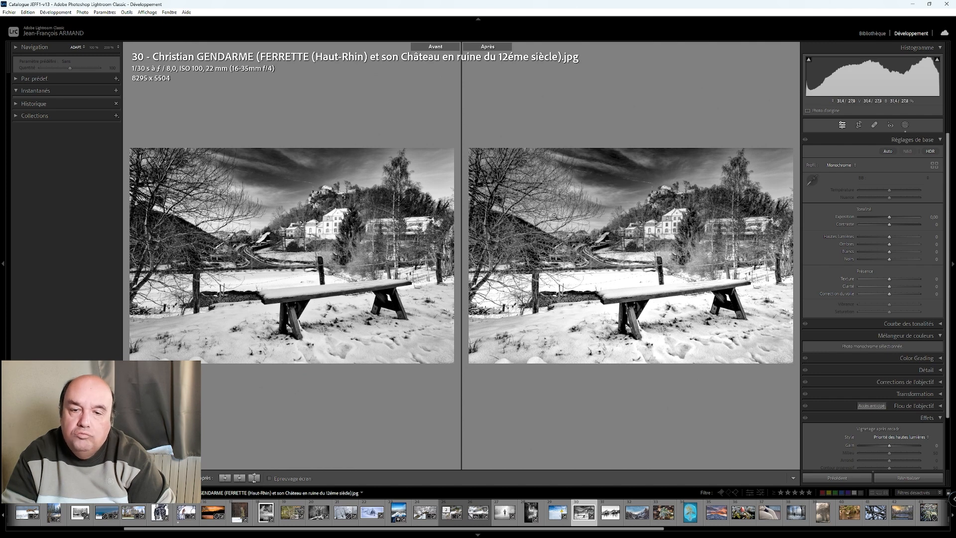
click(605, 243)
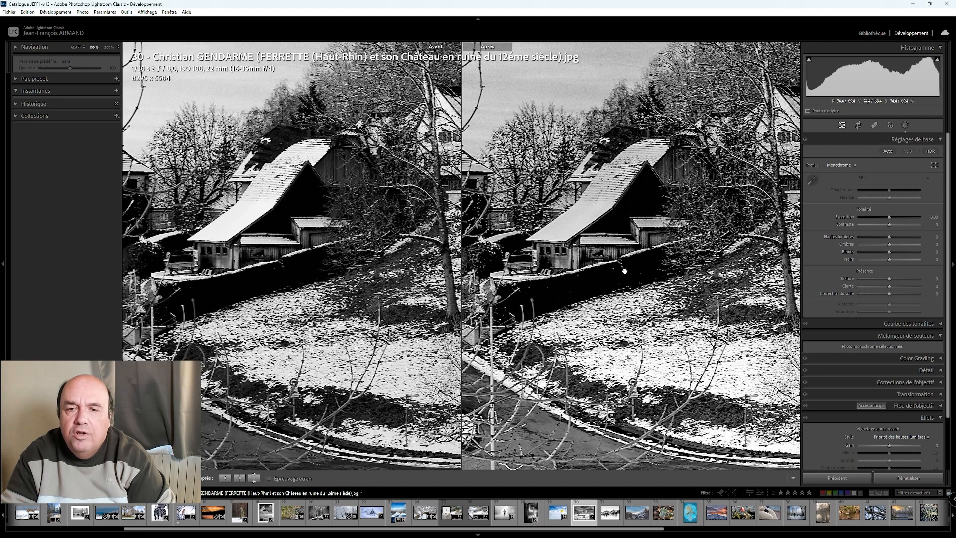
drag(673, 310, 519, 312)
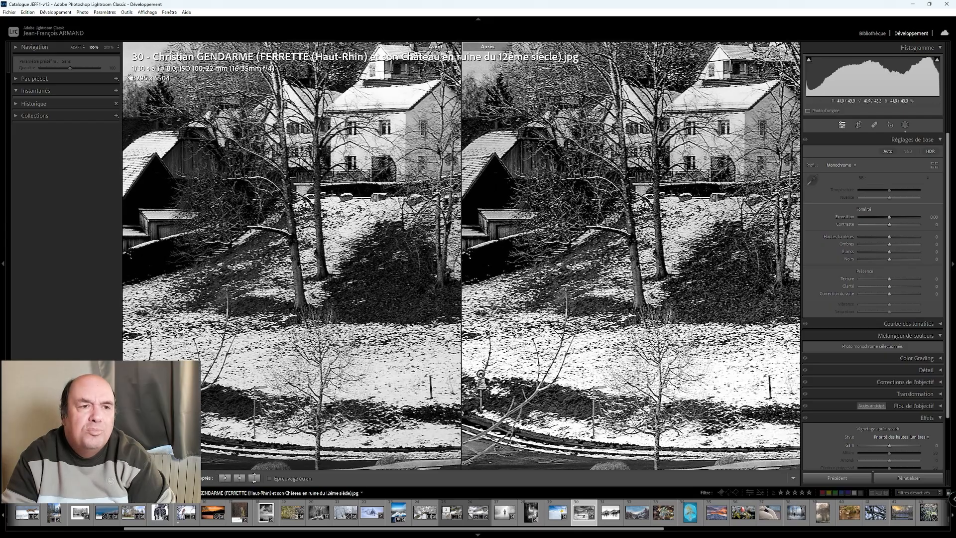
click(109, 48)
click(113, 48)
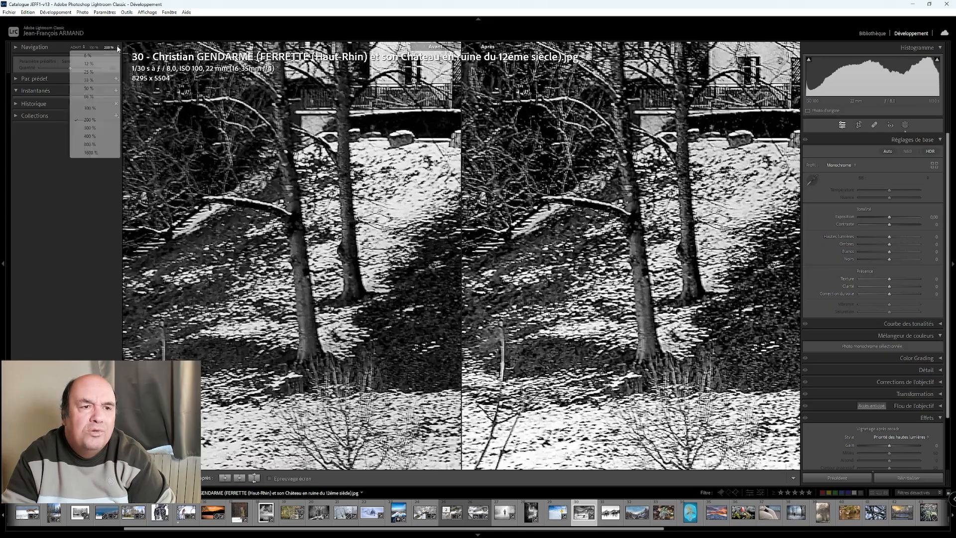
click(98, 90)
- Examine the bench, snow, house and ruined castle in both versions, return to single view and check the castle up close
drag(680, 288, 580, 194)
drag(601, 397, 637, 271)
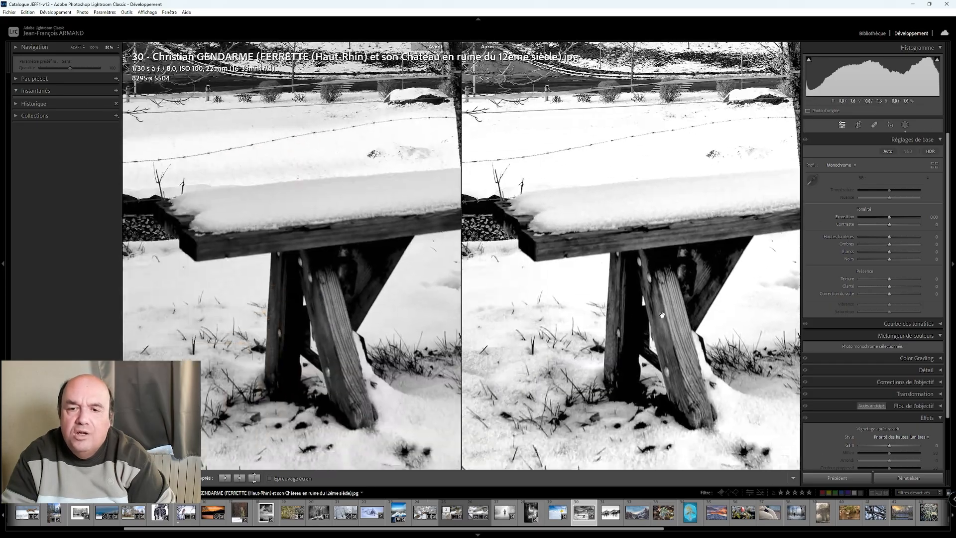
drag(553, 423, 627, 364)
drag(684, 296, 634, 282)
drag(686, 242, 559, 363)
drag(639, 104, 666, 227)
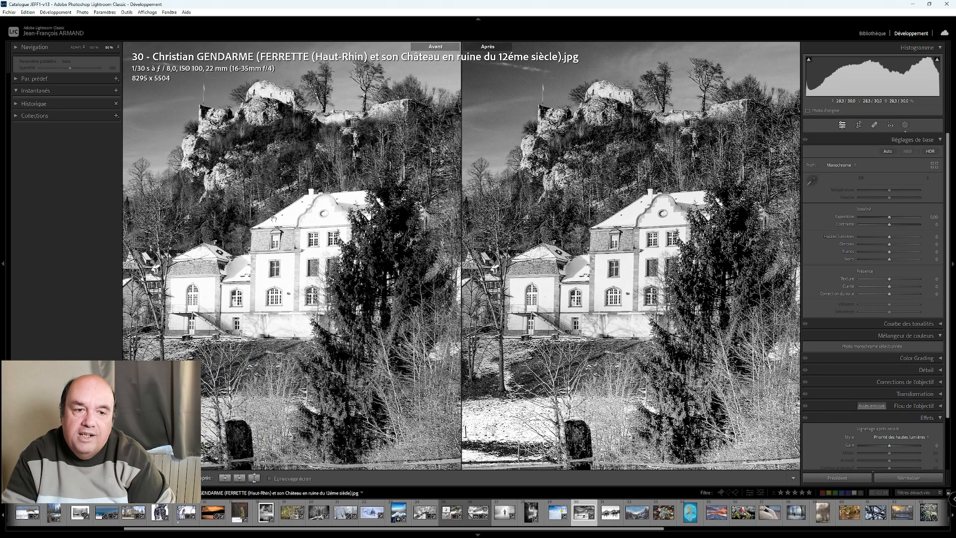
click(625, 276)
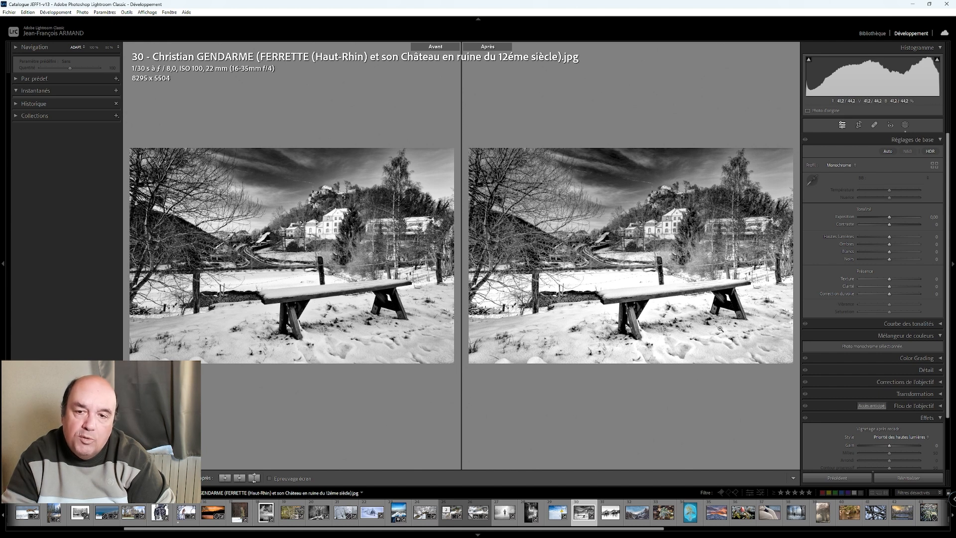
key(y)
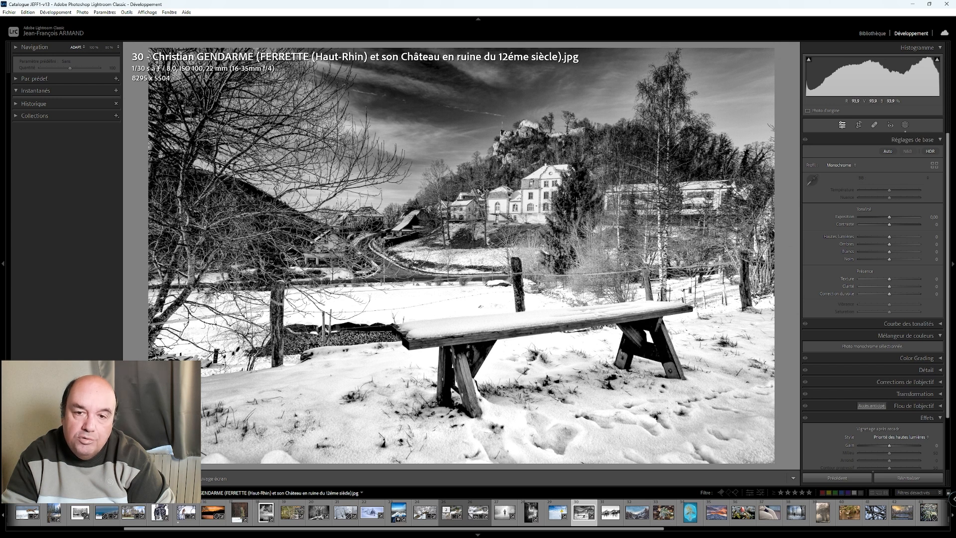
click(535, 134)
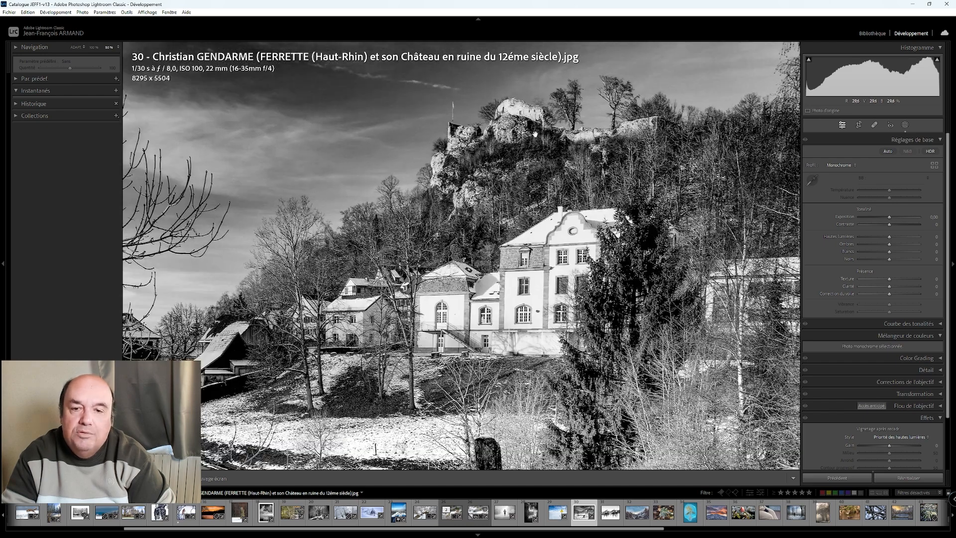
click(535, 133)
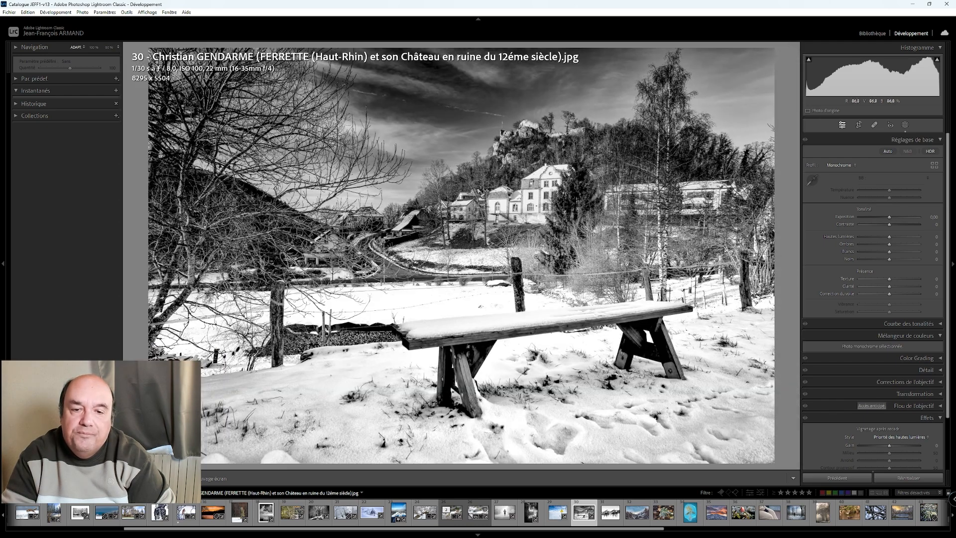